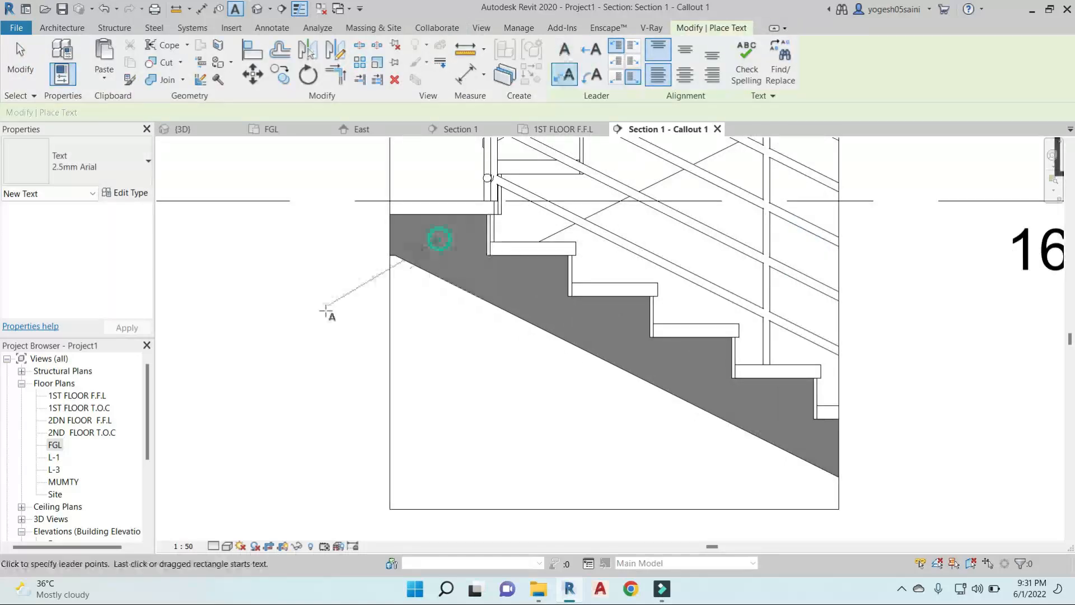
Place a leader text note reading CONCRETE MAT, pointing at the stair's concrete slab in the callout view.
scroll(326, 312, "down", 2)
middle_click_drag(327, 312, 644, 256)
left_click(614, 257)
left_click(557, 257)
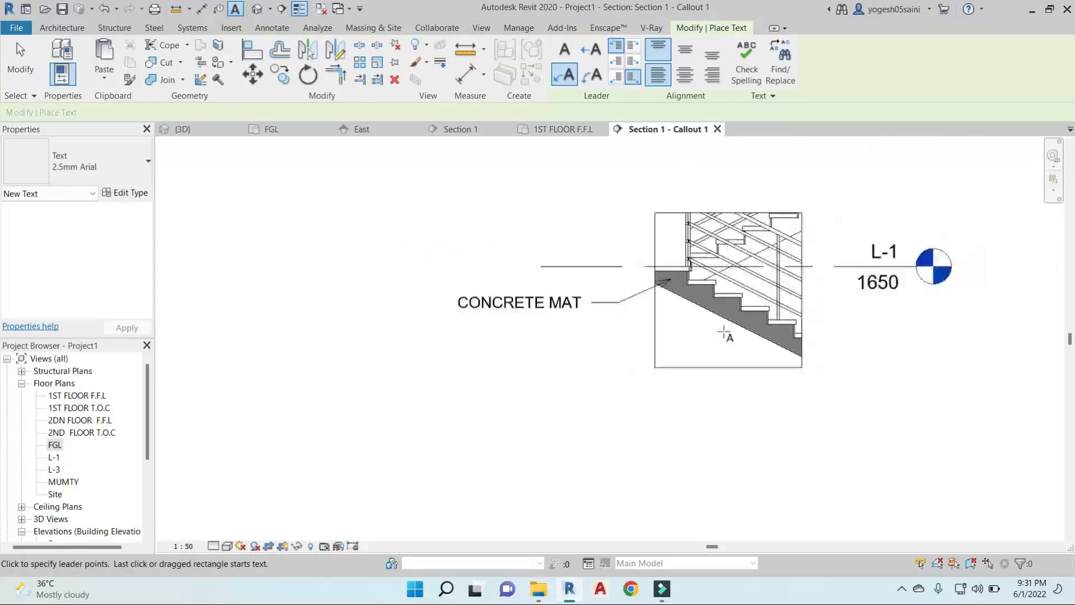
Add two leader notes reading GRANITE, one pointing at a stair tread and the other at a riser.
scroll(724, 334, "up", 4)
left_click(896, 354)
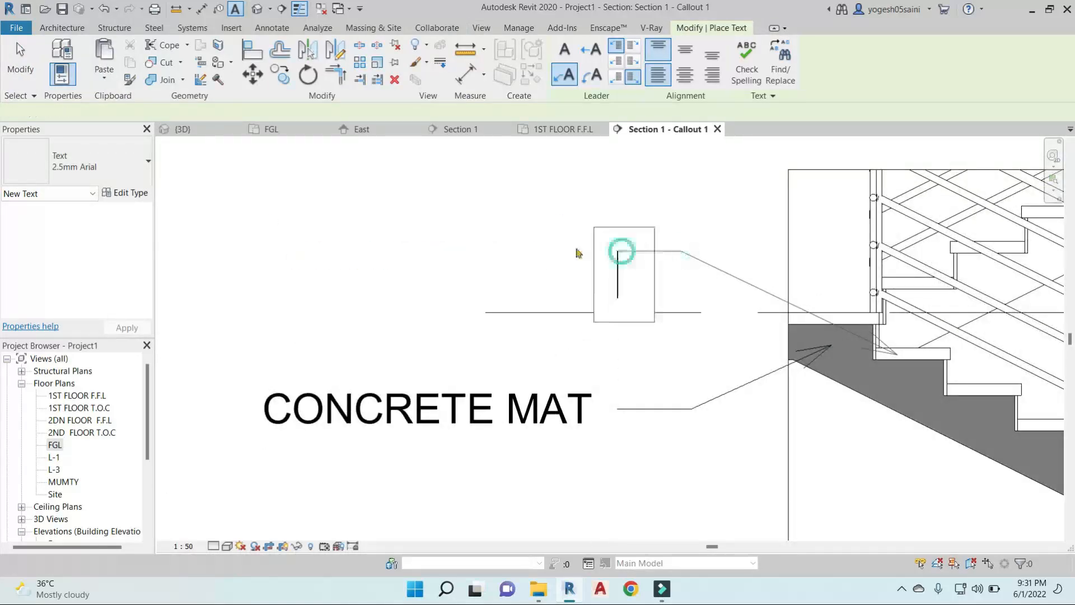
type("GR")
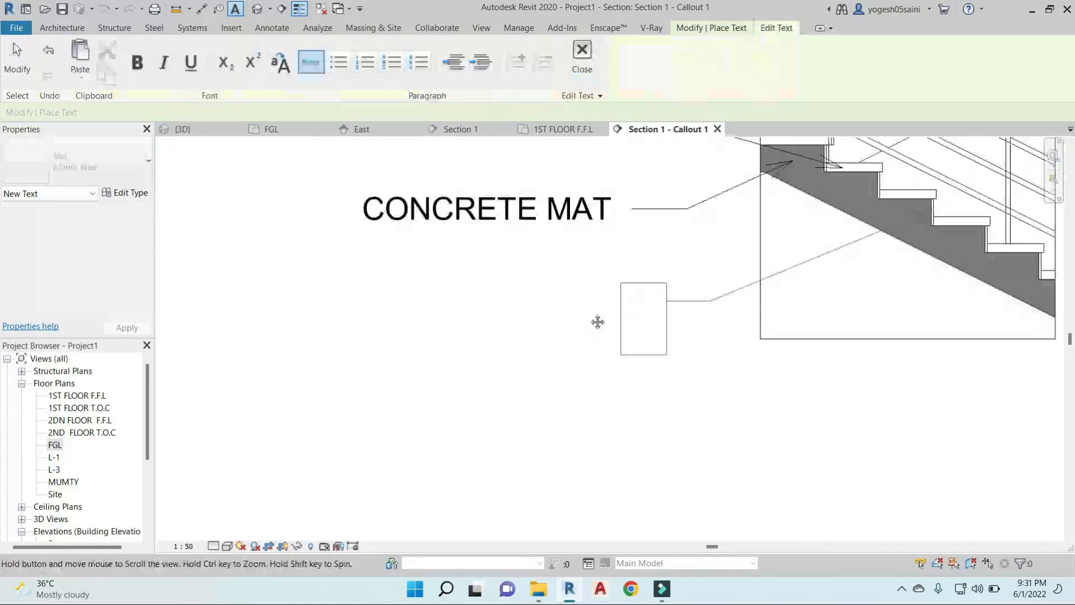
type("GRANITE")
left_click(343, 260)
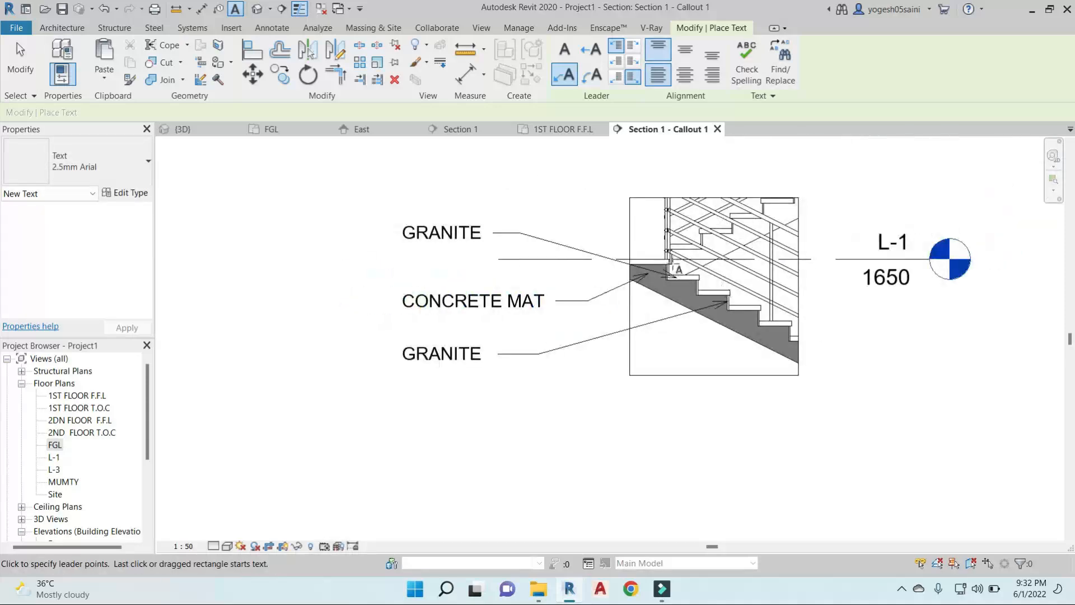
Add a leader note reading S.S RAILING 900 HIGH that points at the stair railing.
scroll(791, 258, "up", 4)
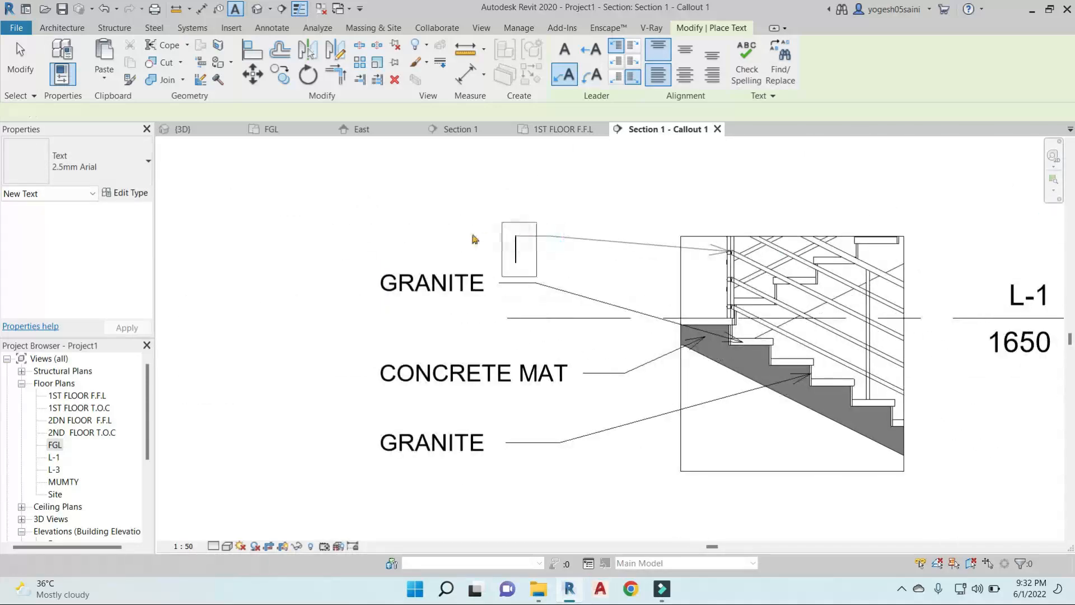
left_click(472, 238)
type("S.S RA")
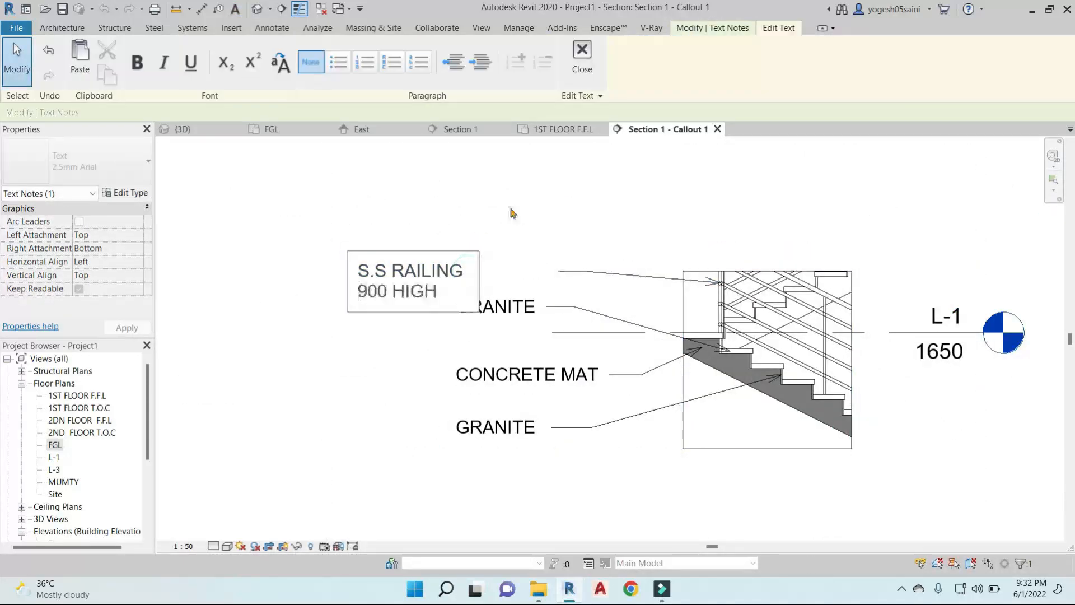
key("Escape")
key("Escape")
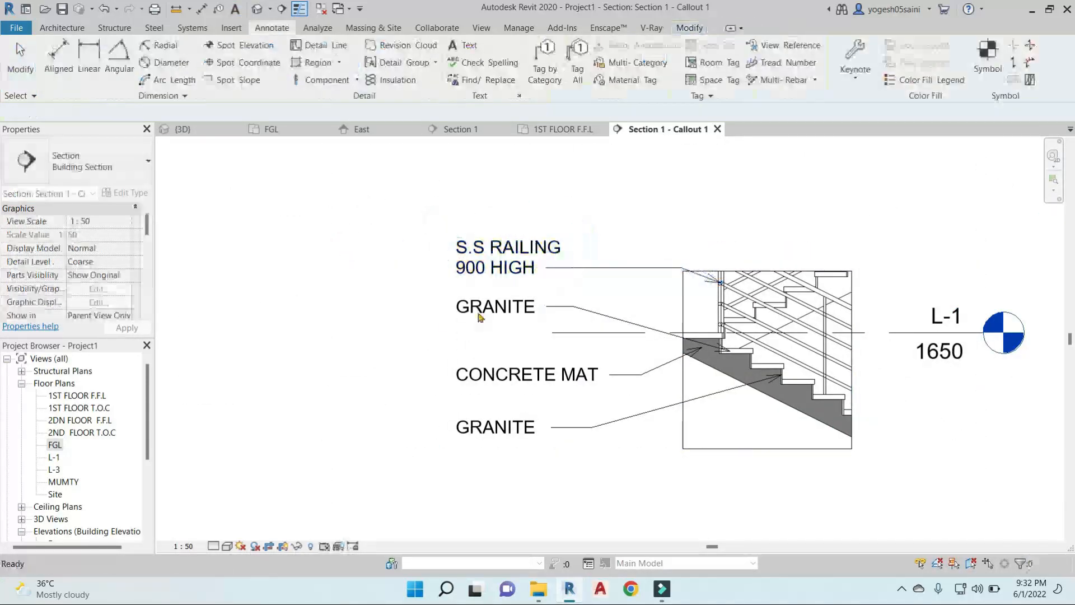
left_click(633, 228)
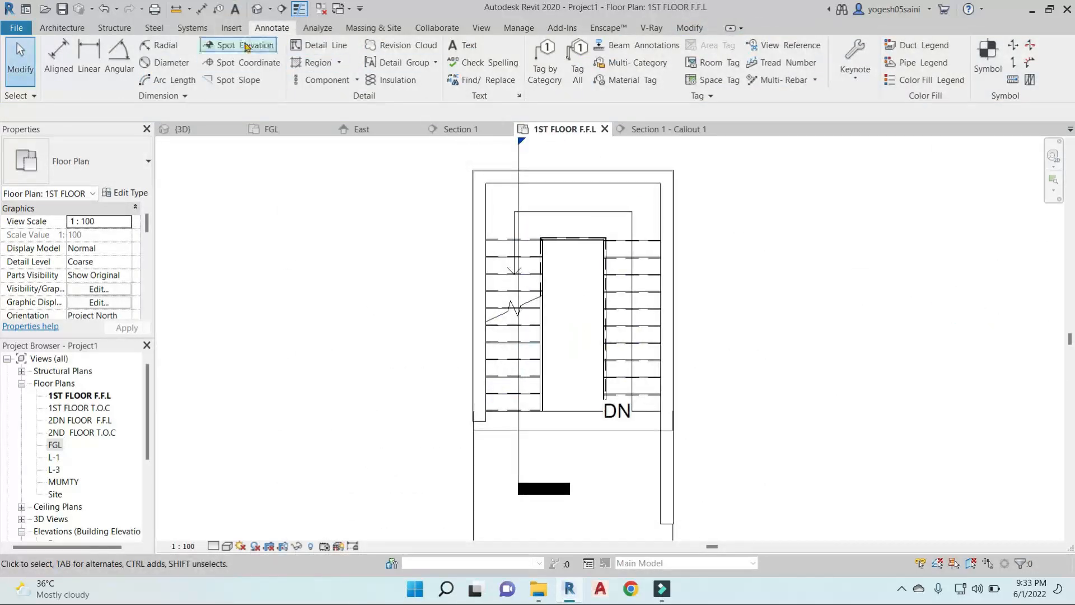
left_click(246, 47)
key("Escape")
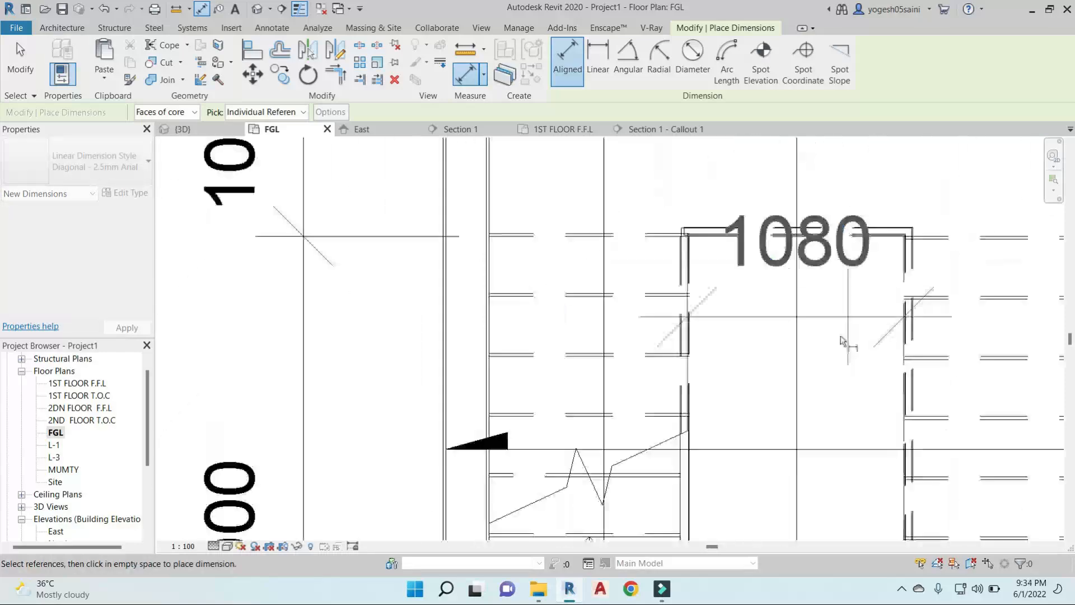
scroll(651, 288, "down", 5)
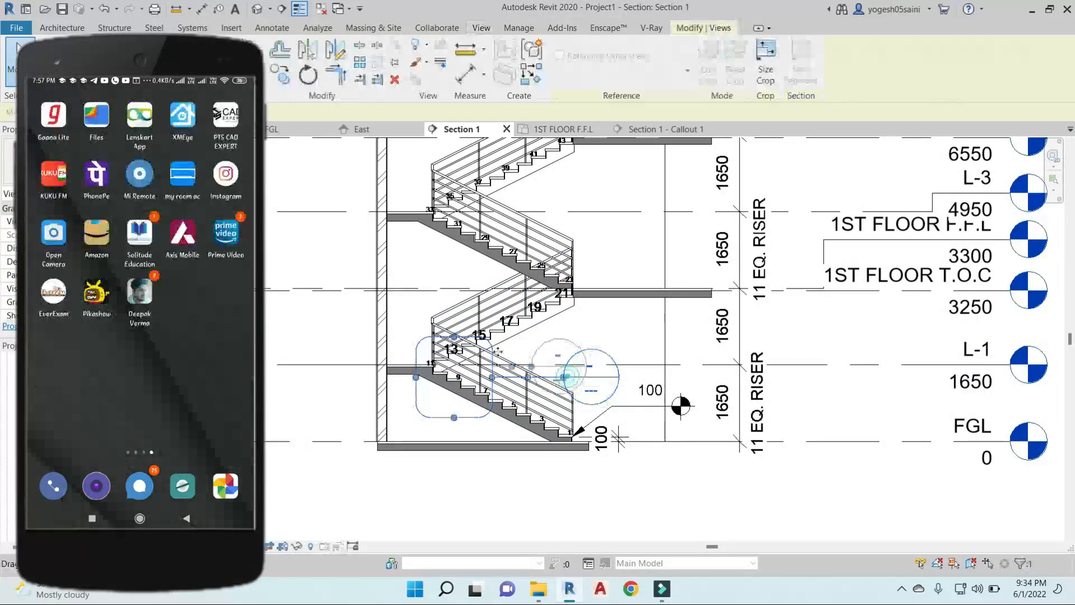
Move the callout bubble to the opposite side of the staircase, clear of the stair flights in Section 1.
left_click_drag(566, 376, 366, 322)
scroll(659, 317, "down", 2)
left_click(660, 317)
Add an aligned dimension for the overall height between the MUMTY and FGL levels.
key("d")
key("i")
left_click(636, 157)
left_click(649, 494)
left_click(667, 325)
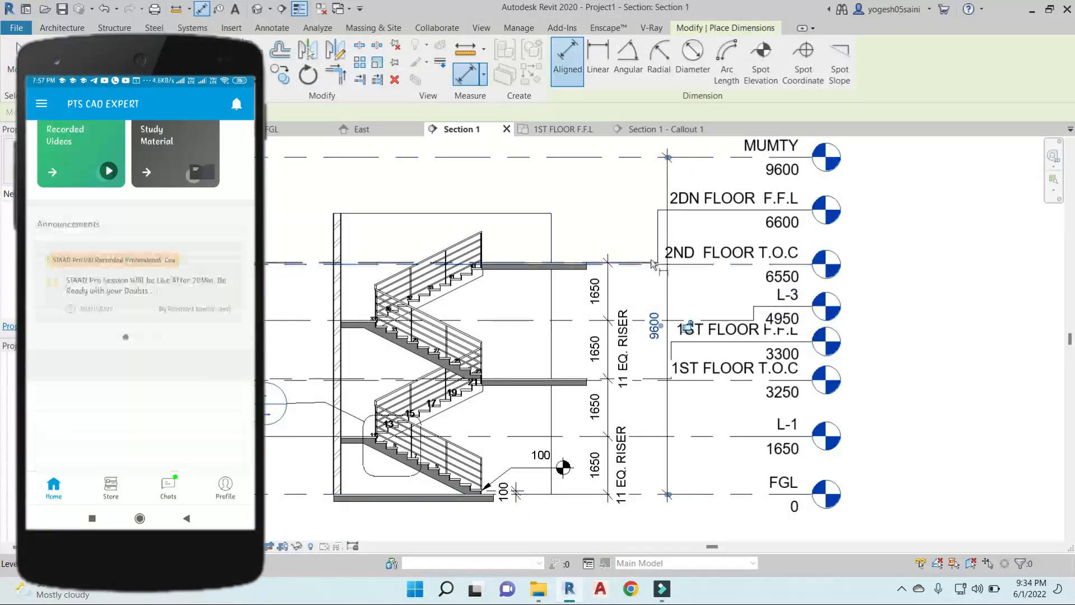
Add a chained aligned dimension between FGL, 1ST FLOOR T.O.C and 2ND FLOOR T.O.C, inside the overall height dimension.
scroll(660, 504, "up", 2)
left_click(638, 479)
left_click(664, 230)
left_click(655, 268)
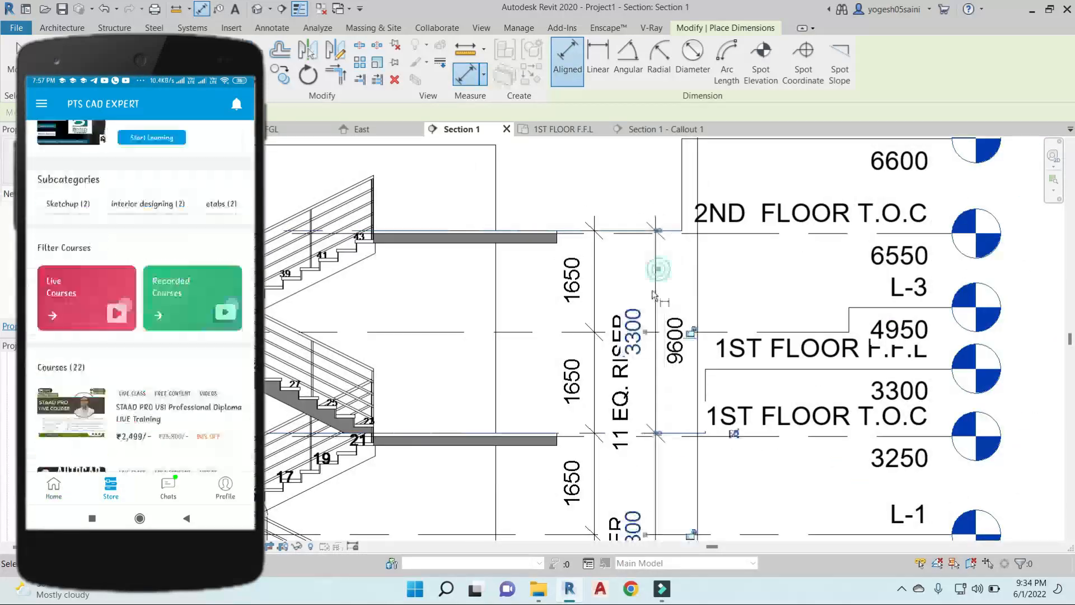
key("Escape")
key("Escape")
scroll(612, 355, "down", 2)
left_click(591, 434)
left_click(598, 396, "ctrl")
scroll(598, 396, "down", 1)
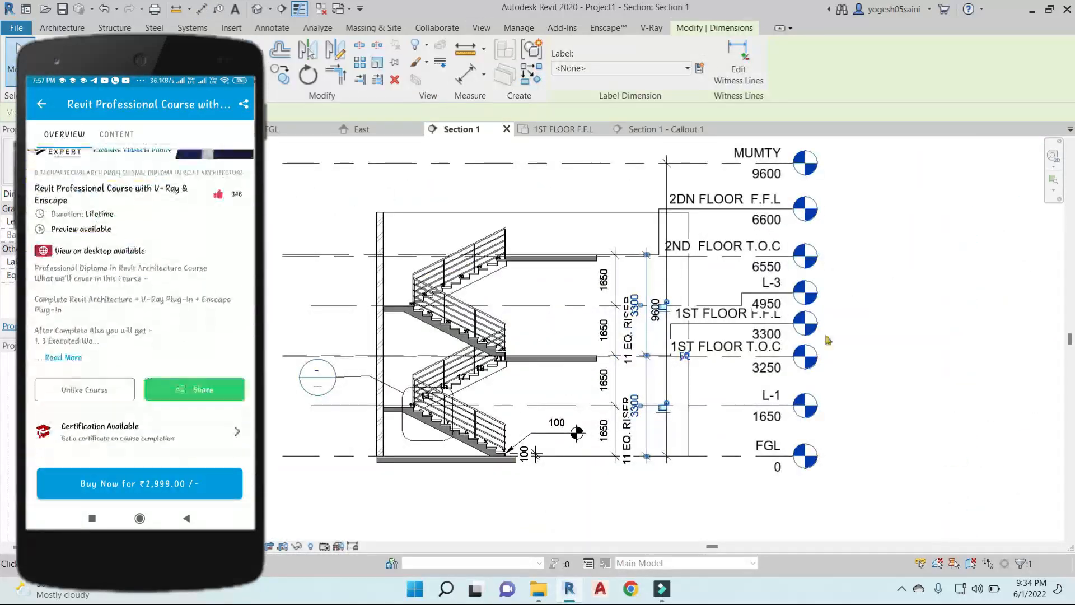
scroll(747, 377, "down", 1)
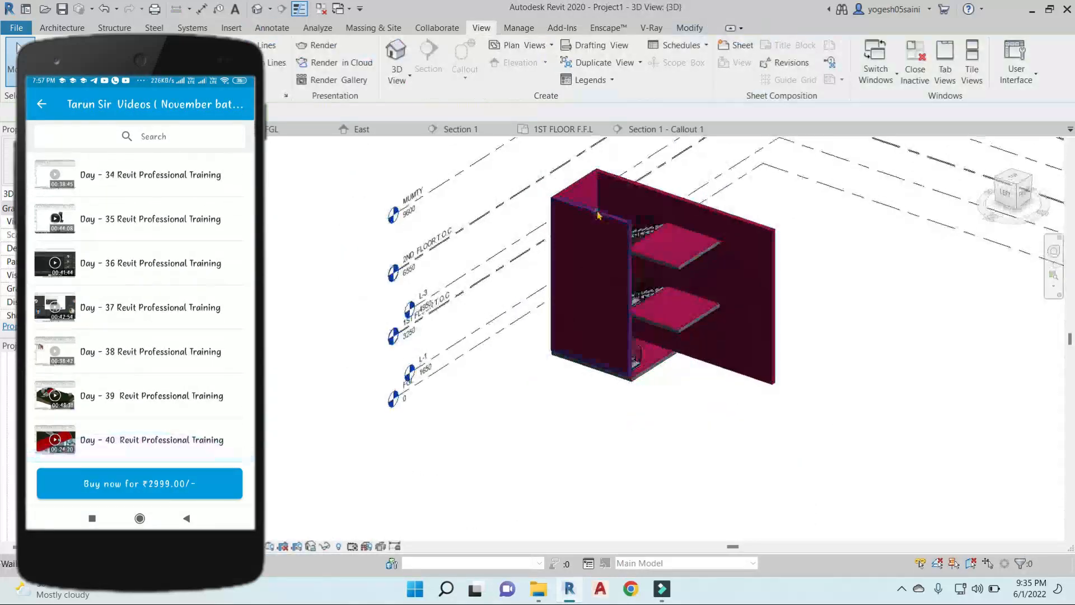
Temporarily hide the side wall covering the staircase in the 3D view.
left_click(597, 214)
key("h")
key("h")
middle_click_drag(597, 213, 931, 328, "shift")
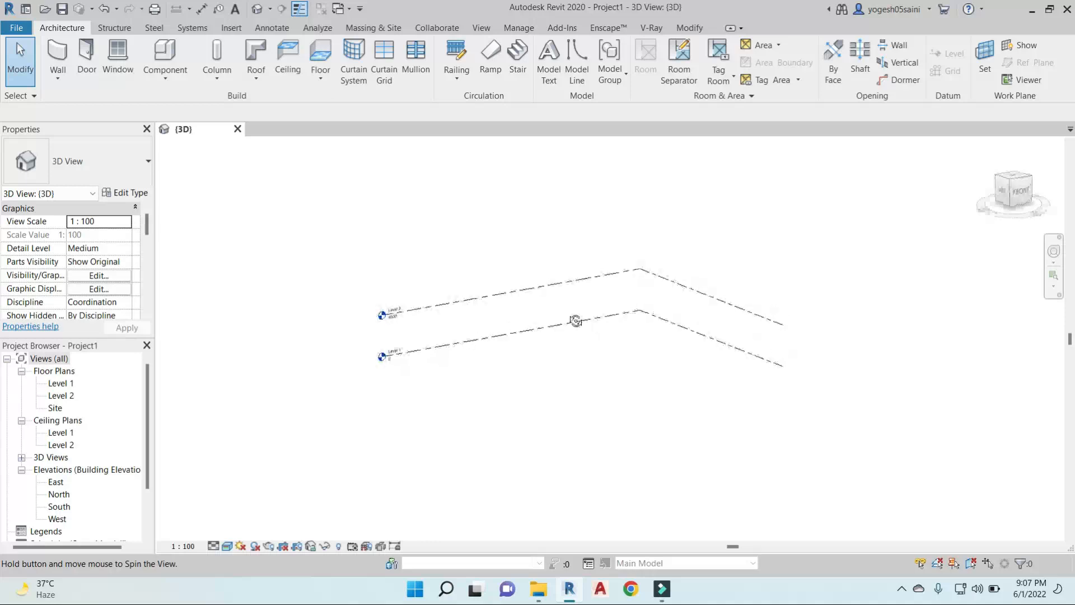
Open the Level 1 floor plan and the East elevation view of the new project.
middle_click_drag(576, 321, 324, 223, "shift")
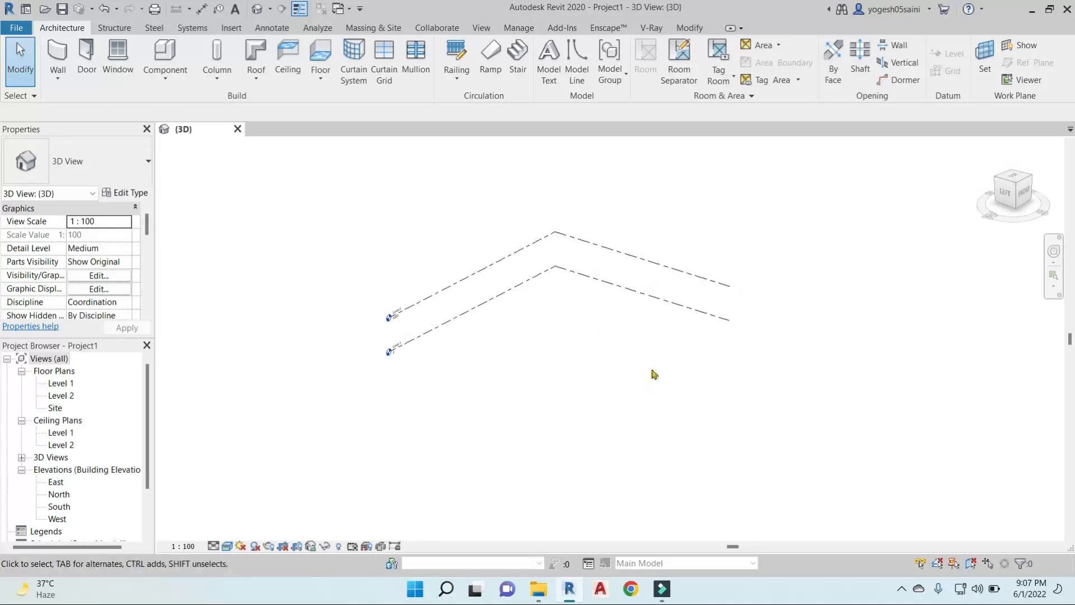
middle_click_drag(654, 374, 707, 377, "shift")
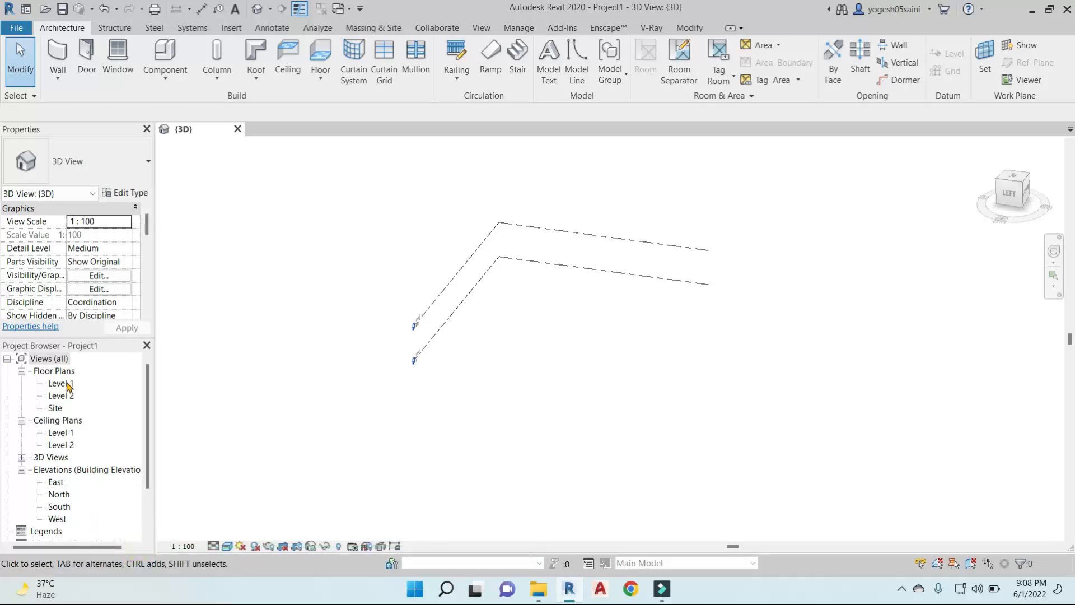
double_click(61, 382)
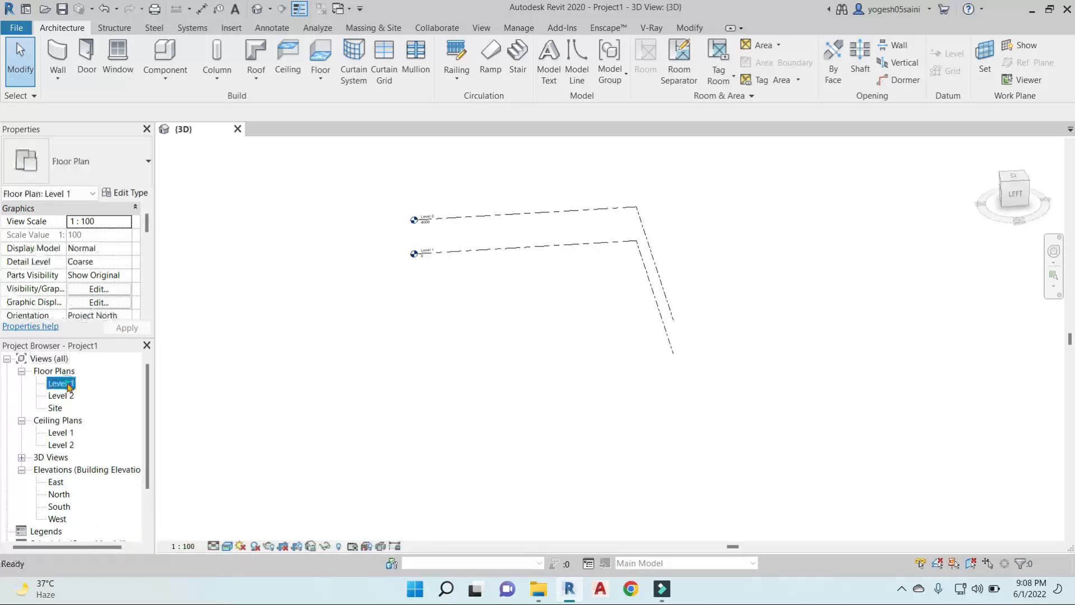
double_click(56, 482)
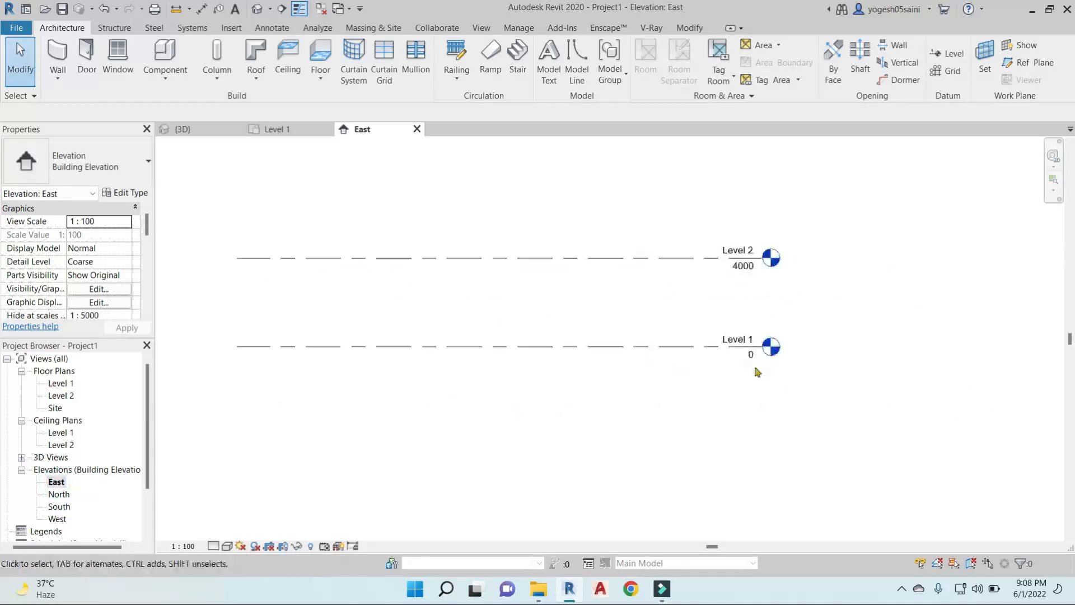
Rename Level 1 as FGL and apply the new name to its corresponding views.
scroll(746, 338, "up", 3)
left_click(740, 339)
left_click(740, 340)
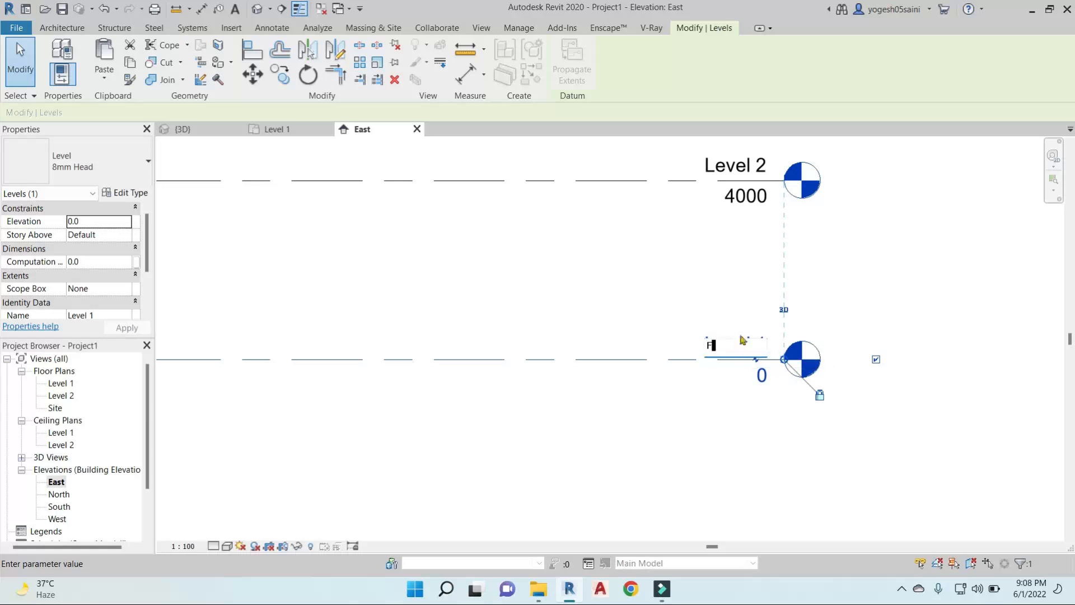
type("FGL")
key("Return")
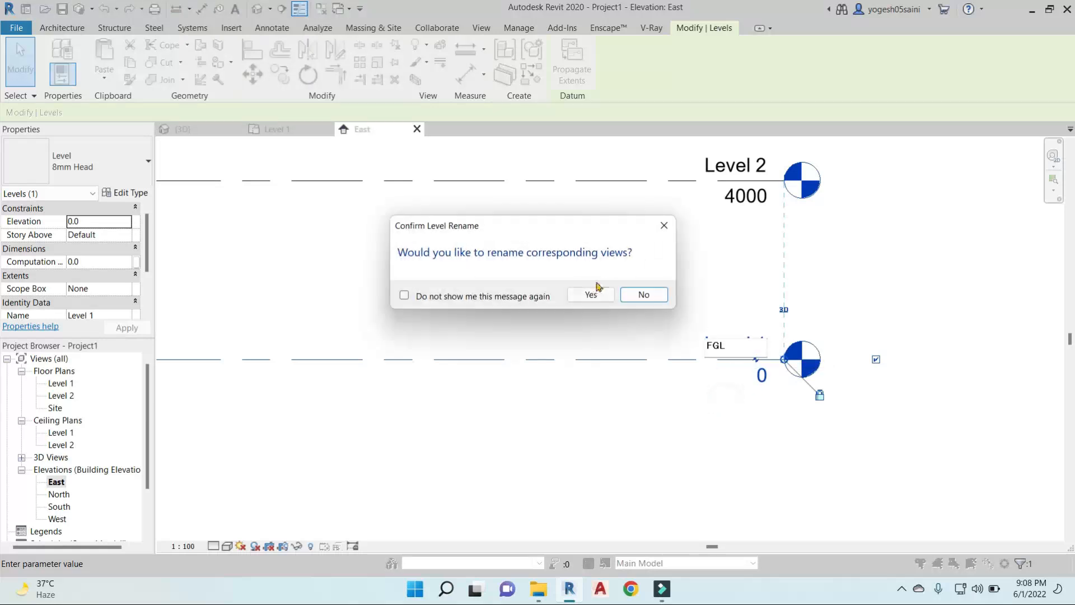
left_click(590, 292)
Rename Level 2 as 1ST FLOOR LEVEL and apply the new name to its corresponding views.
double_click(739, 166)
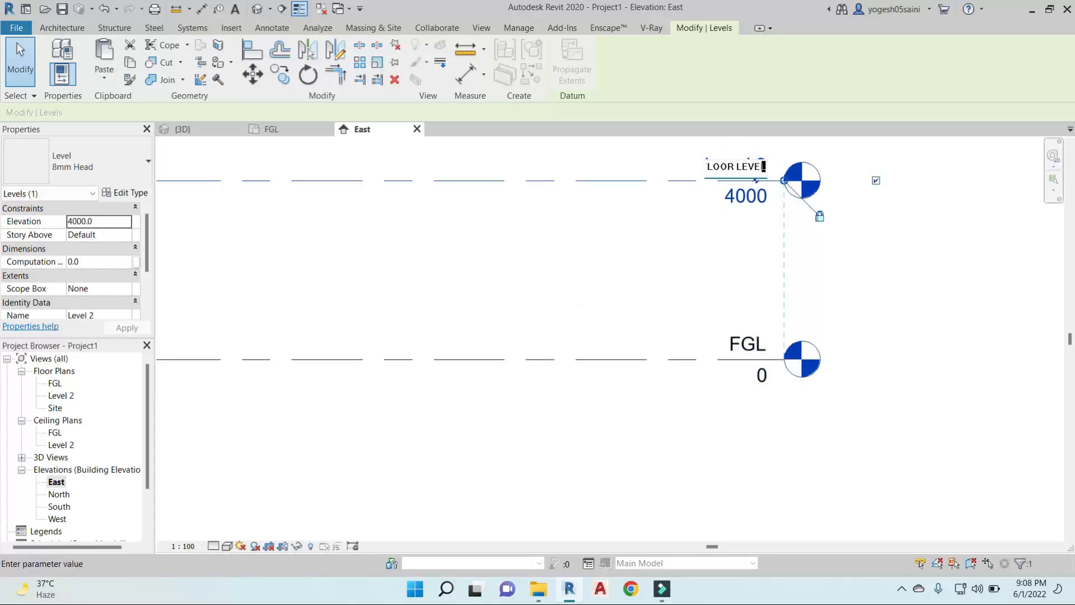
type("1ST FLOOR LEVEL")
key("Return")
left_click(590, 292)
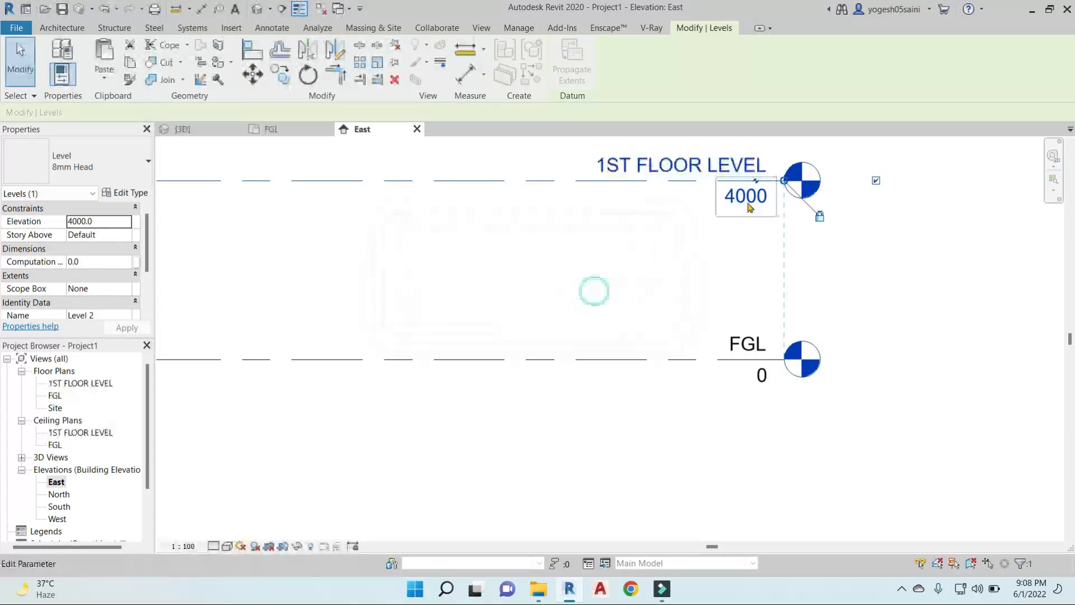
Set the elevation of 1ST FLOOR LEVEL to 3300.
double_click(750, 197)
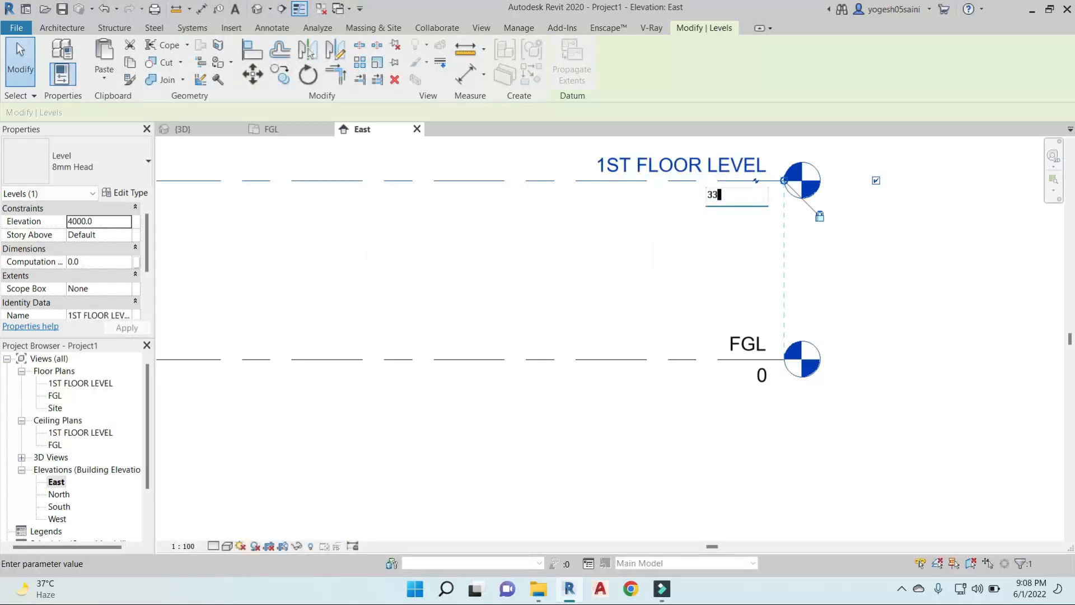
left_click(637, 239)
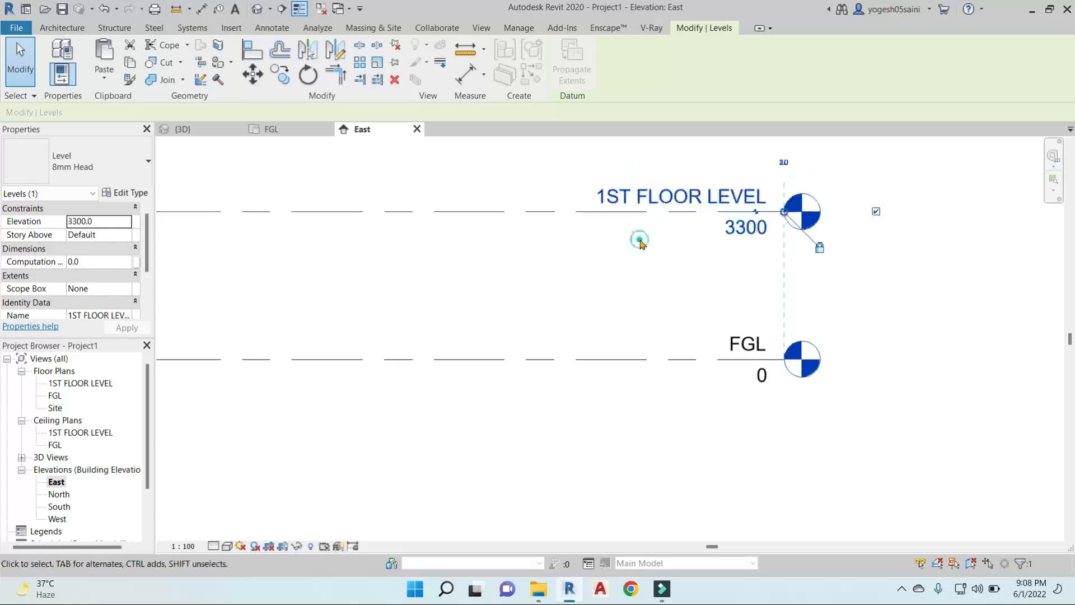
scroll(698, 292, "down", 2)
middle_click_drag(686, 295, 868, 319)
middle_click_drag(779, 318, 688, 325)
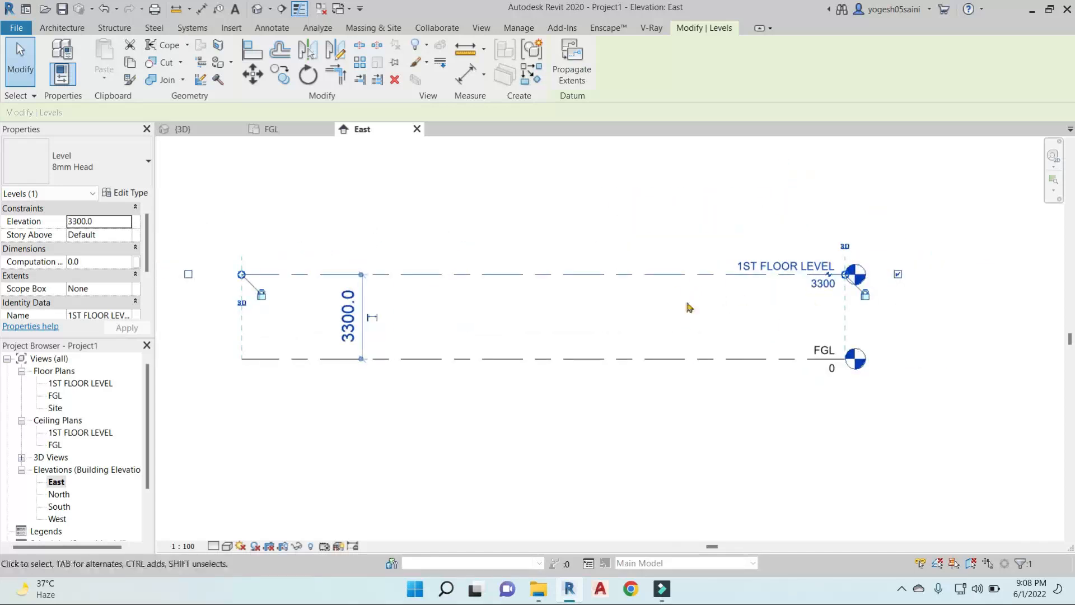
left_click(689, 306)
left_click(725, 275)
key("c")
key("s")
scroll(703, 265, "down", 2)
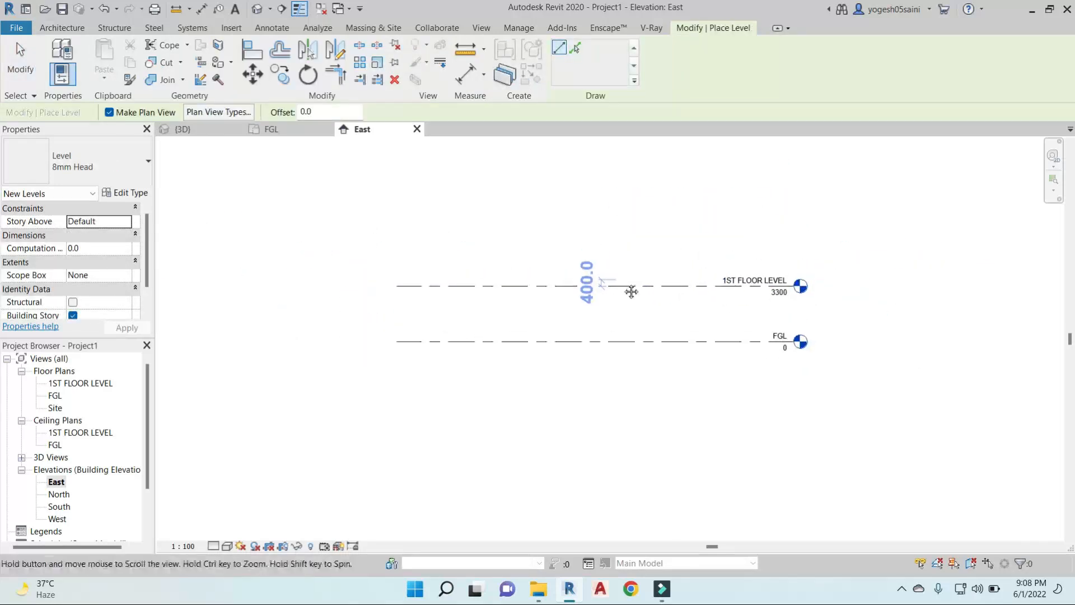
left_click(59, 31)
left_click(946, 71)
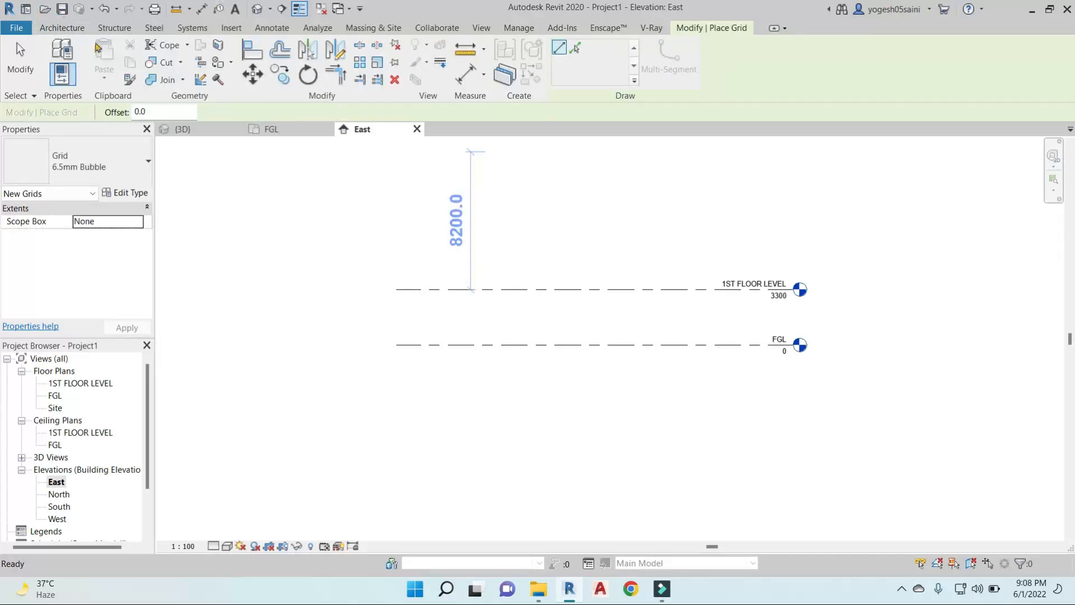
Draw two new levels above 1ST FLOOR LEVEL at elevations 6600 and 9600, with their heads aligned to the existing ones.
left_click(70, 28)
left_click(947, 53)
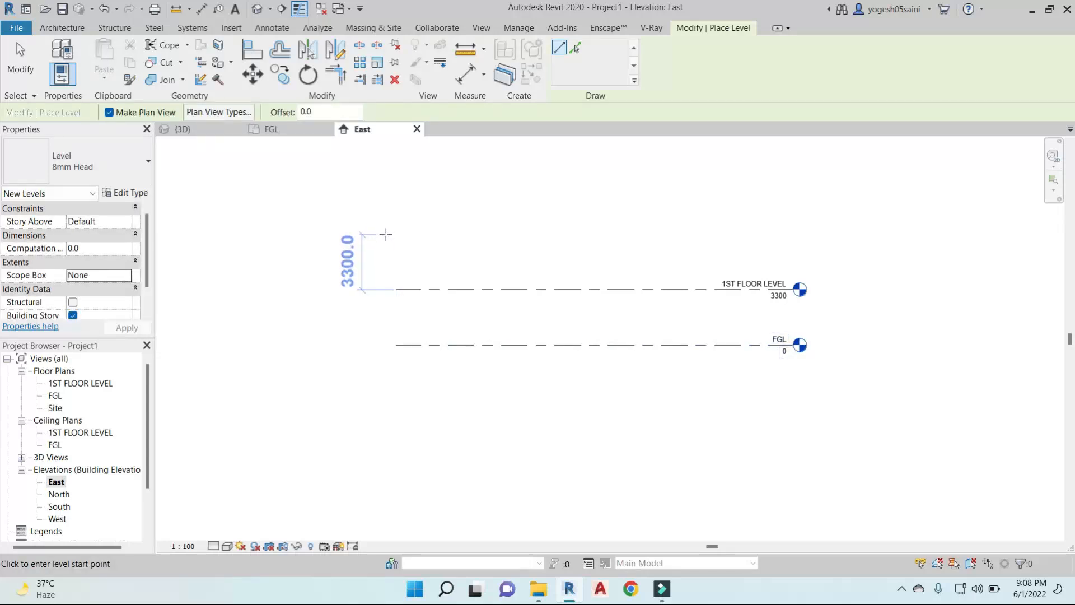
left_click(384, 233)
left_click(793, 233)
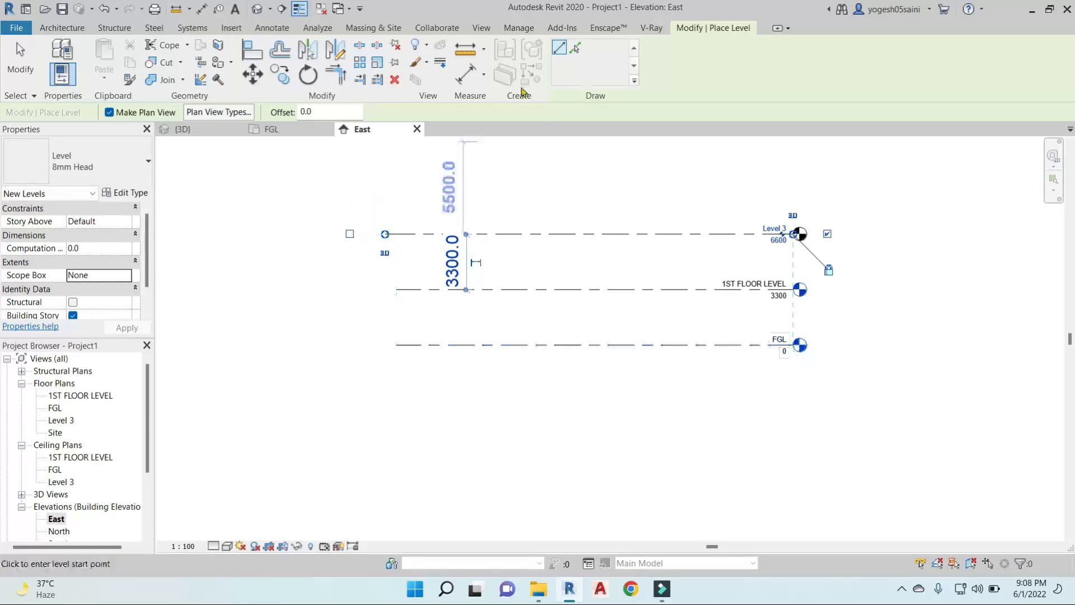
left_click(385, 183)
left_click(793, 183)
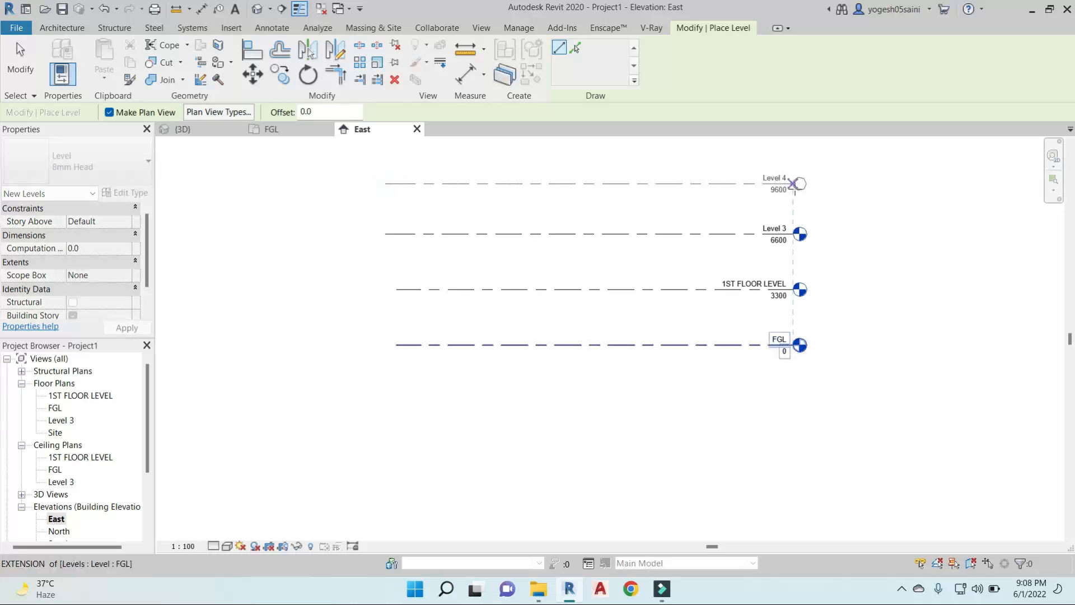
key("Escape")
Rename Level 3 as 2DN FLOOR LEVEL together with its corresponding views.
scroll(776, 229, "up", 5)
double_click(772, 222)
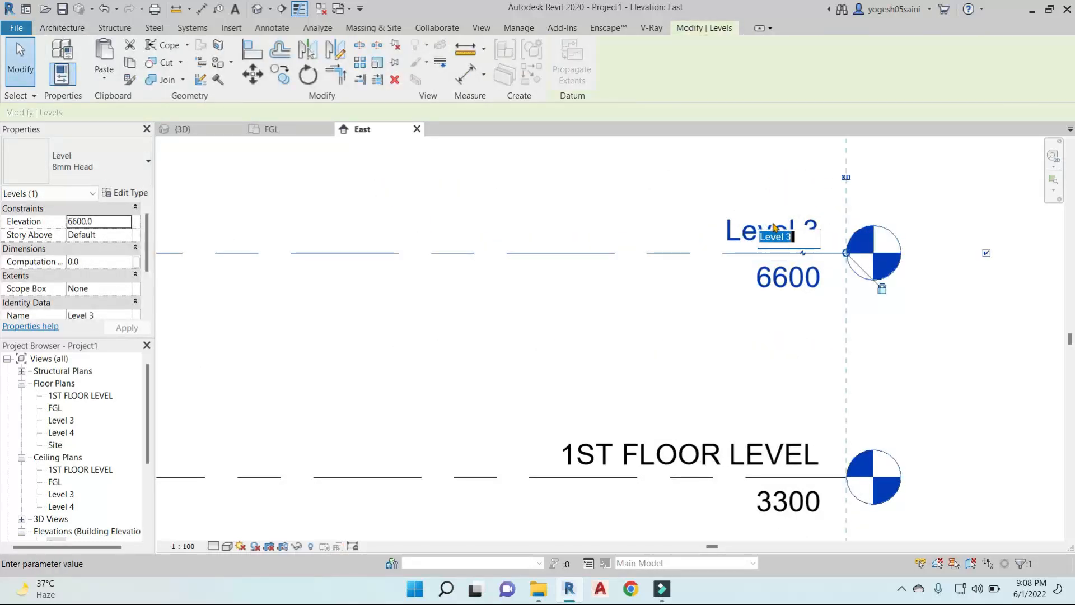
type("2DN FLOOR  LEVEL")
key("Return")
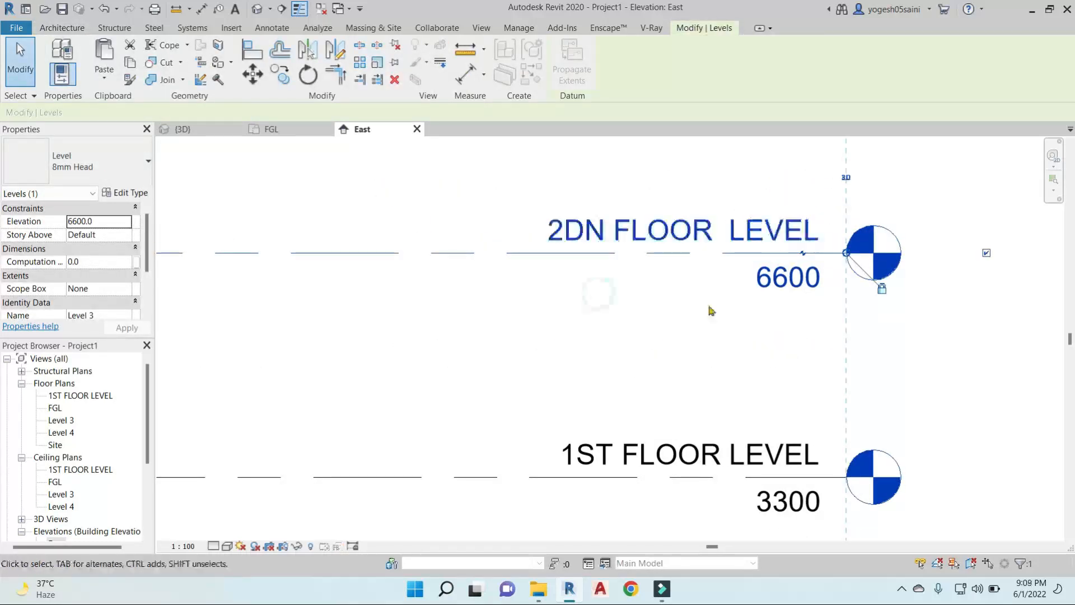
Rename 2DN FLOOR LEVEL as 2DN FLOOR F.F.L and apply the new name to its corresponding views.
scroll(839, 295, "down", 1)
scroll(797, 271, "down", 2)
middle_click_drag(797, 270, 811, 323)
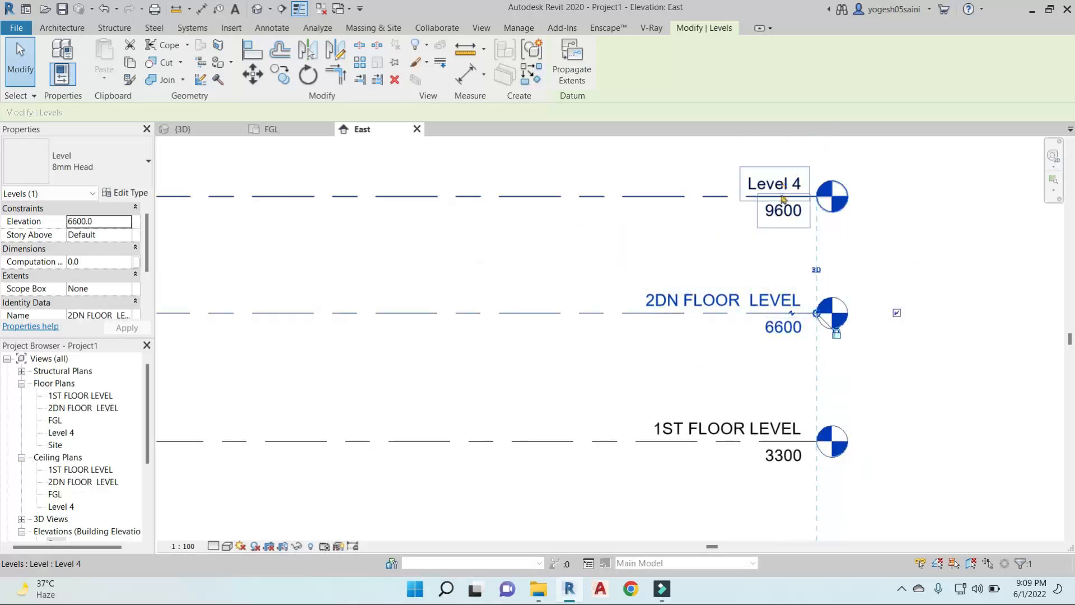
double_click(789, 297)
left_click(788, 296)
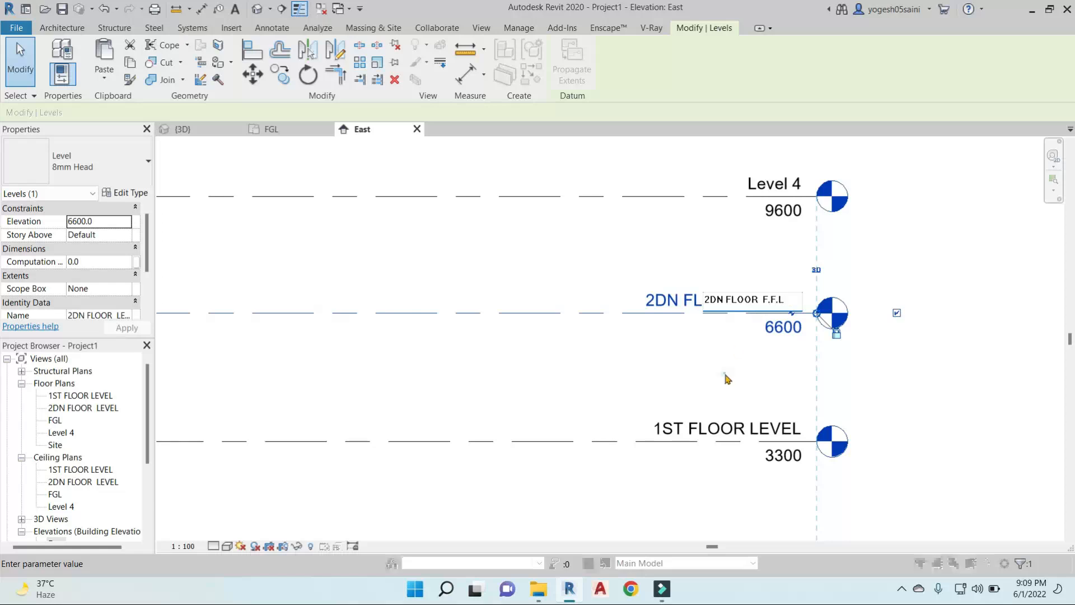
key("Return")
left_click(595, 294)
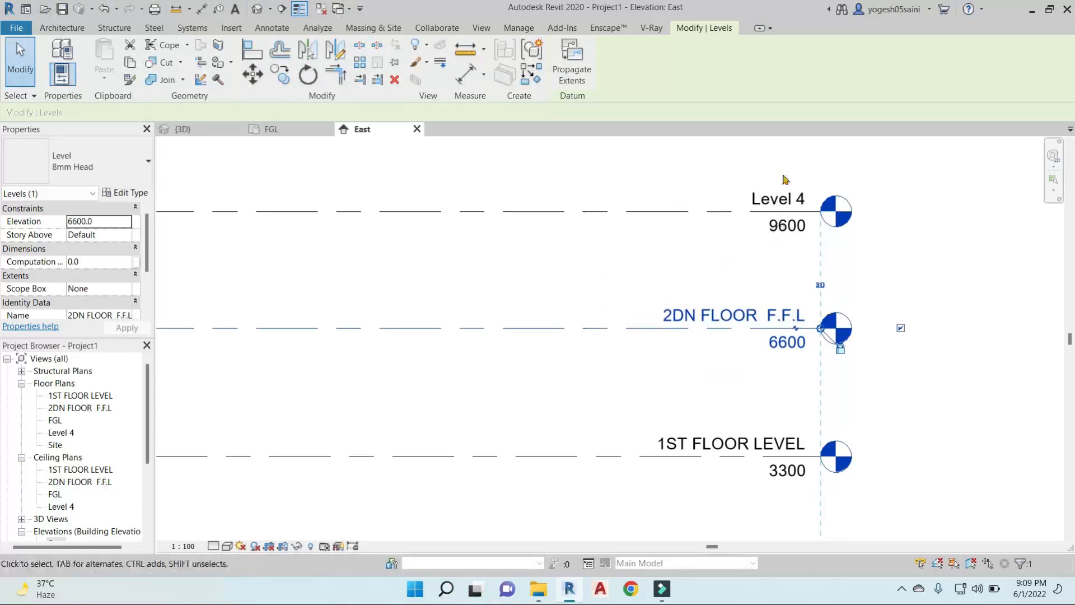
Rename Level 4 as MUMTY together with its corresponding views.
left_click(786, 197)
left_click(789, 196)
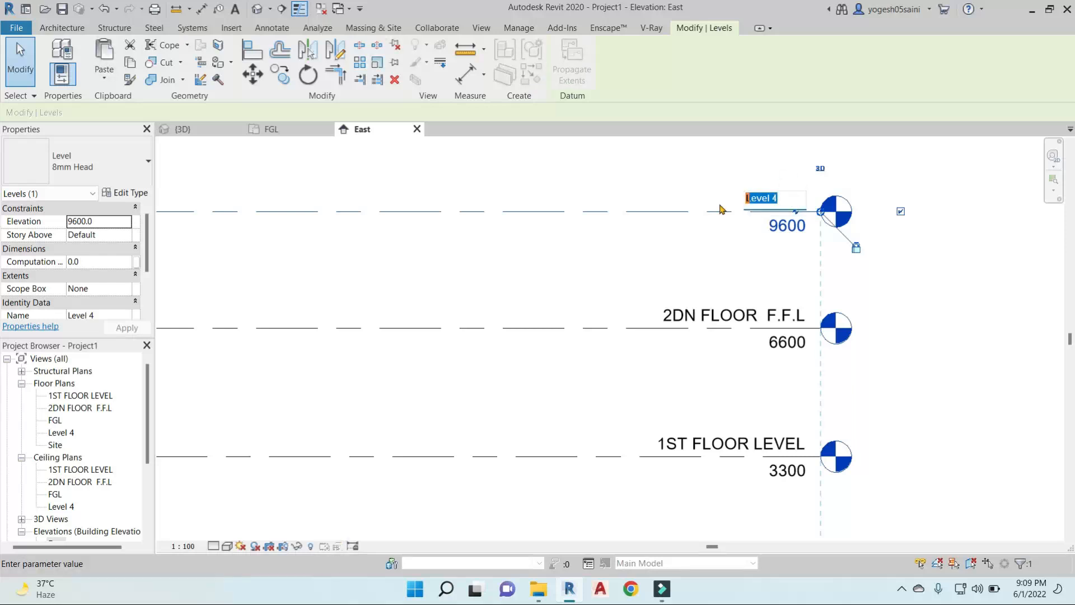
type("MUMTY")
key("Return")
Rename 1ST FLOOR LEVEL as 1ST FLOOR F.F.L and apply the new name to its corresponding views.
scroll(823, 348, "up", 4)
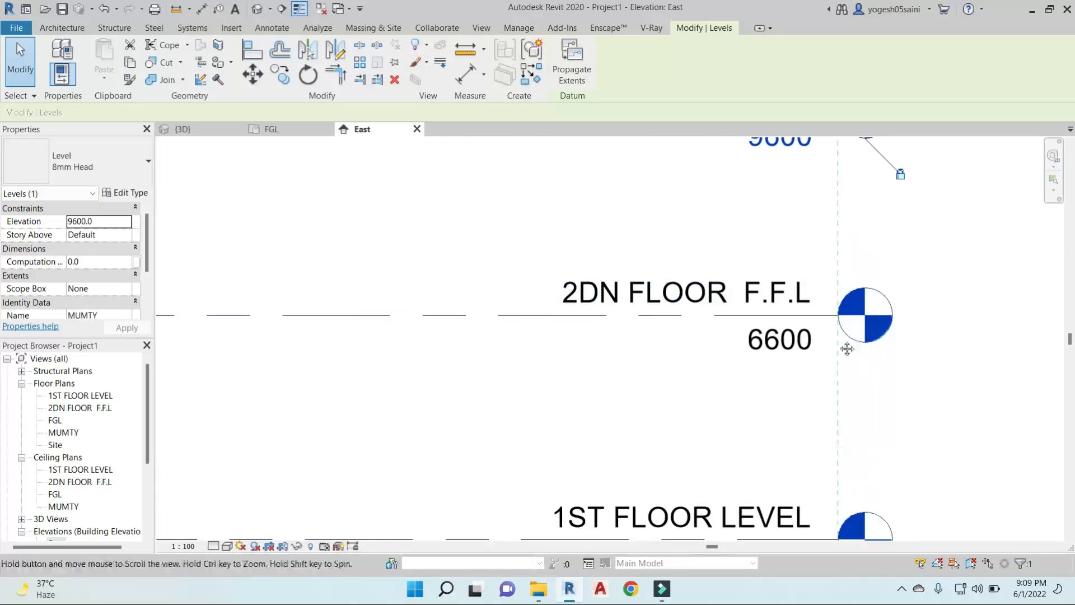
double_click(818, 348)
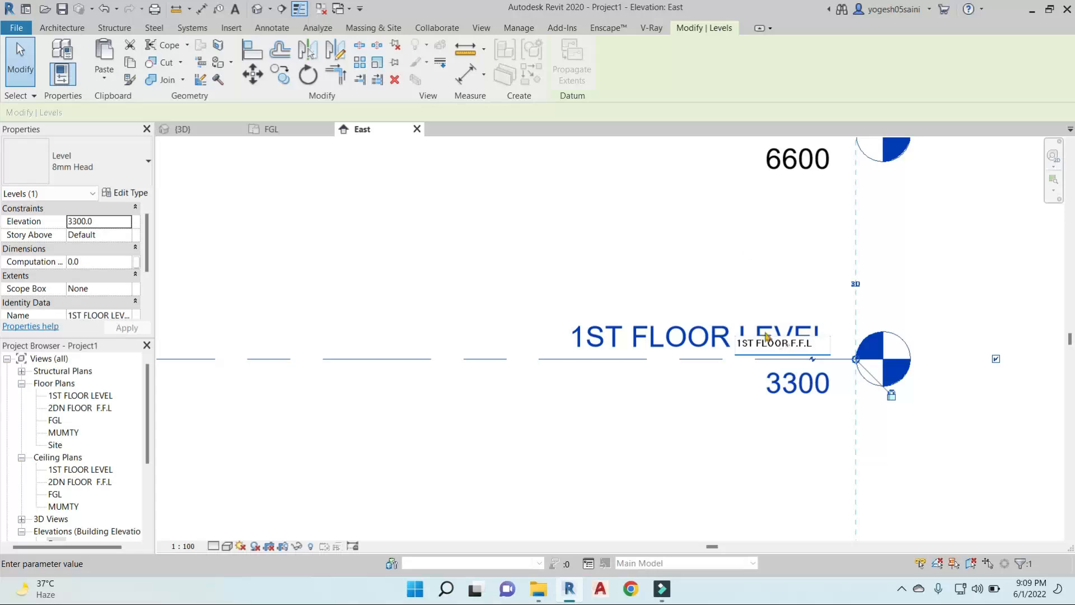
key("Return")
left_click(592, 293)
Add an elbow to the 1ST FLOOR F.F.L level line and raise its head above the line with a square bend.
scroll(751, 413, "down", 3)
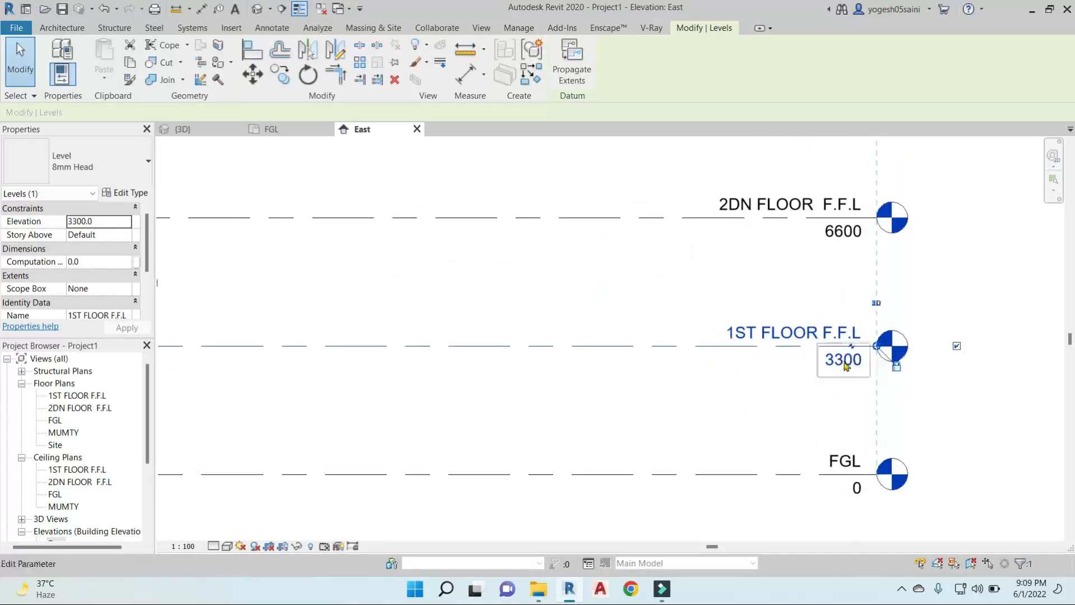
middle_click_drag(845, 366, 819, 296)
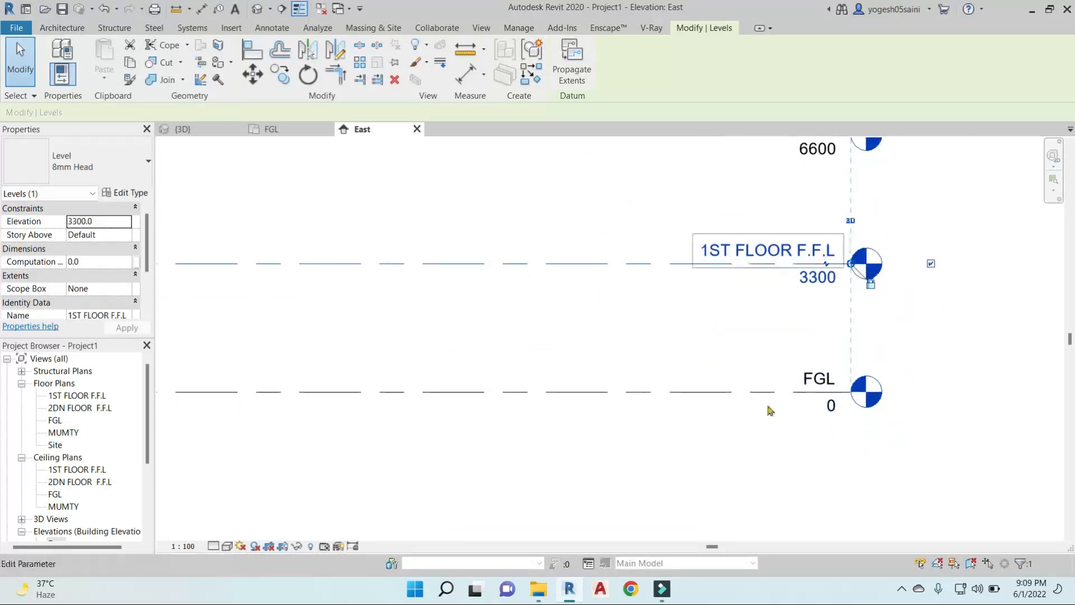
middle_click_drag(767, 274, 825, 244)
key("Escape")
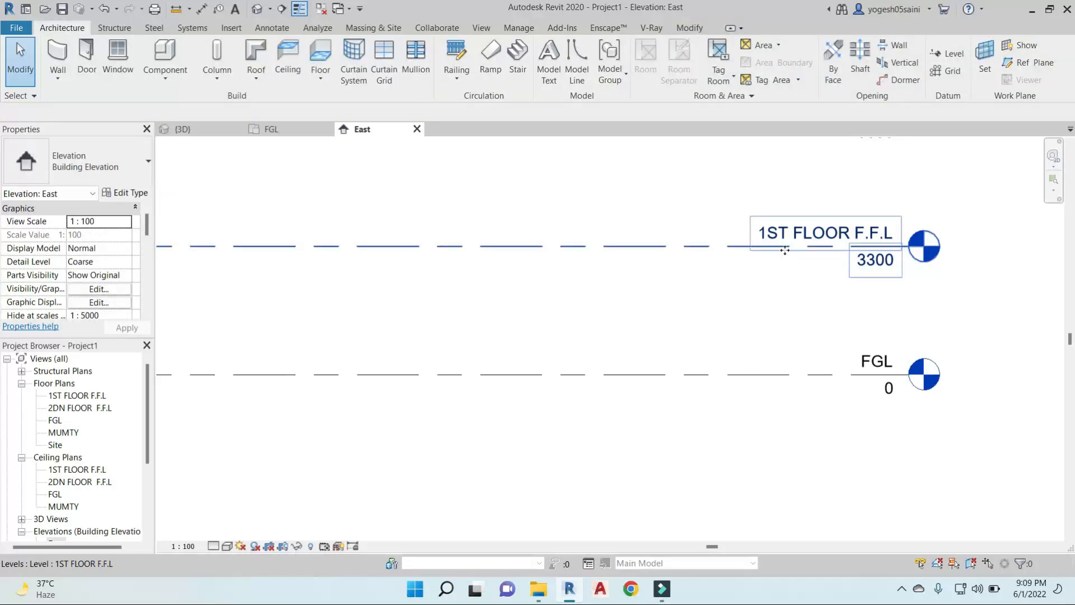
scroll(819, 254, "up", 1)
left_click(818, 255)
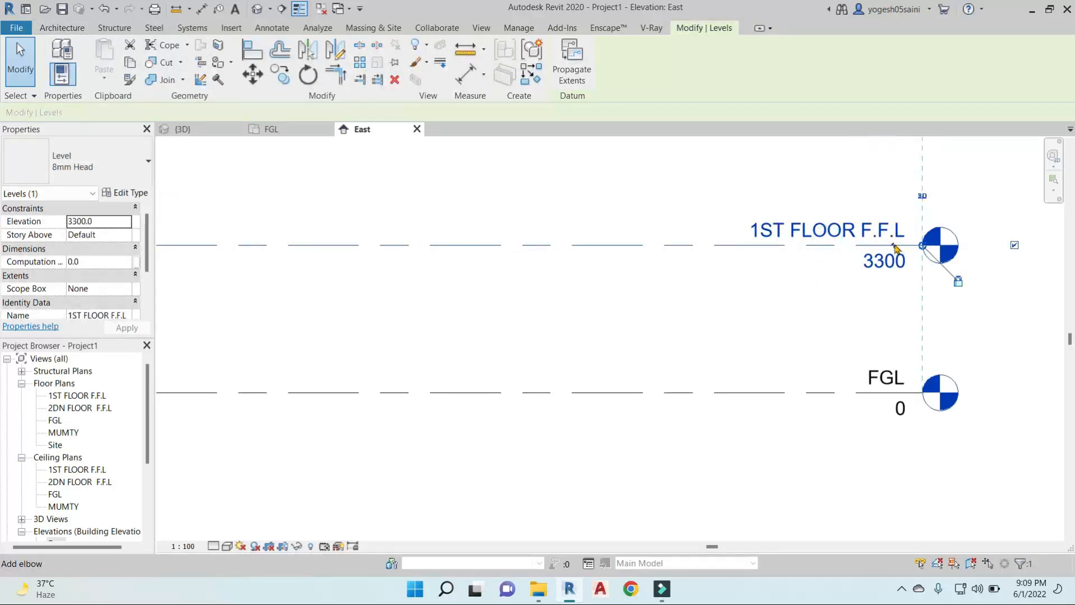
left_click_drag(866, 245, 742, 245)
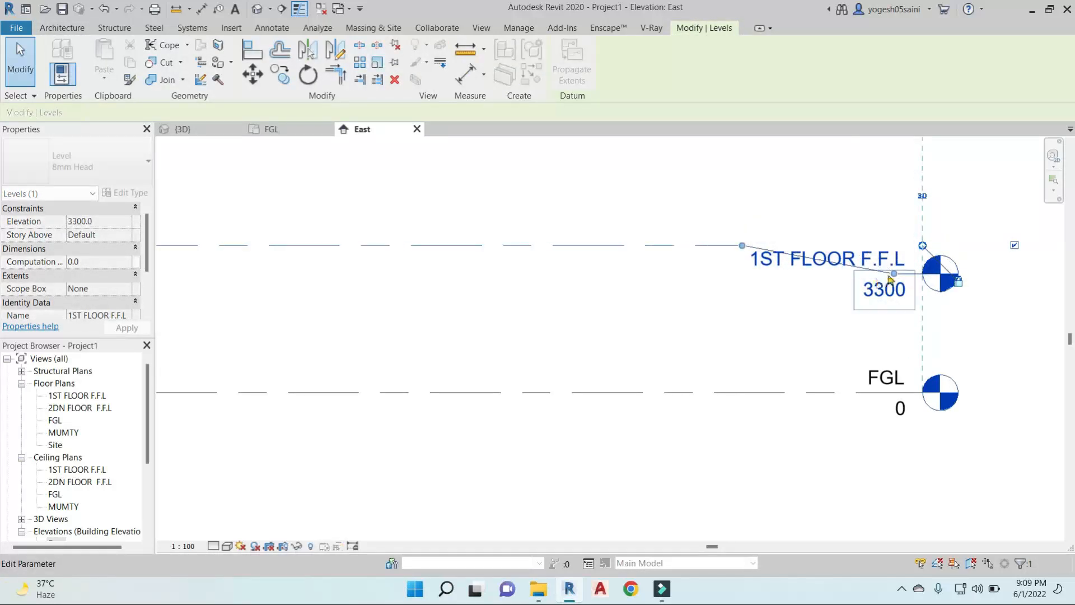
left_click_drag(894, 274, 742, 201)
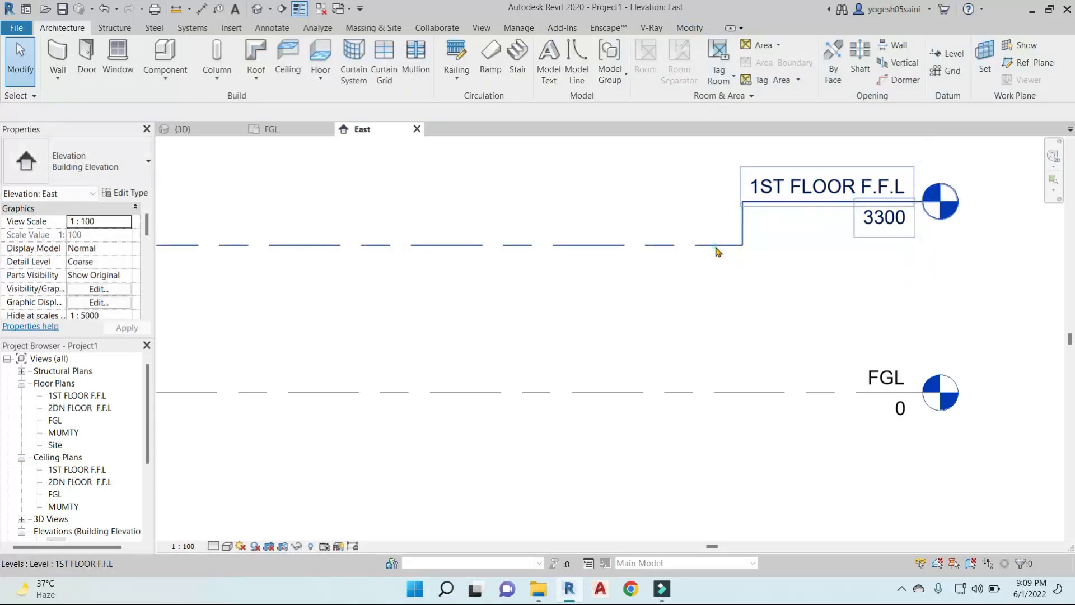
Place a new level 50 below 1ST FLOOR F.F.L by picking its line with an offset of 50.
key("l")
key("l")
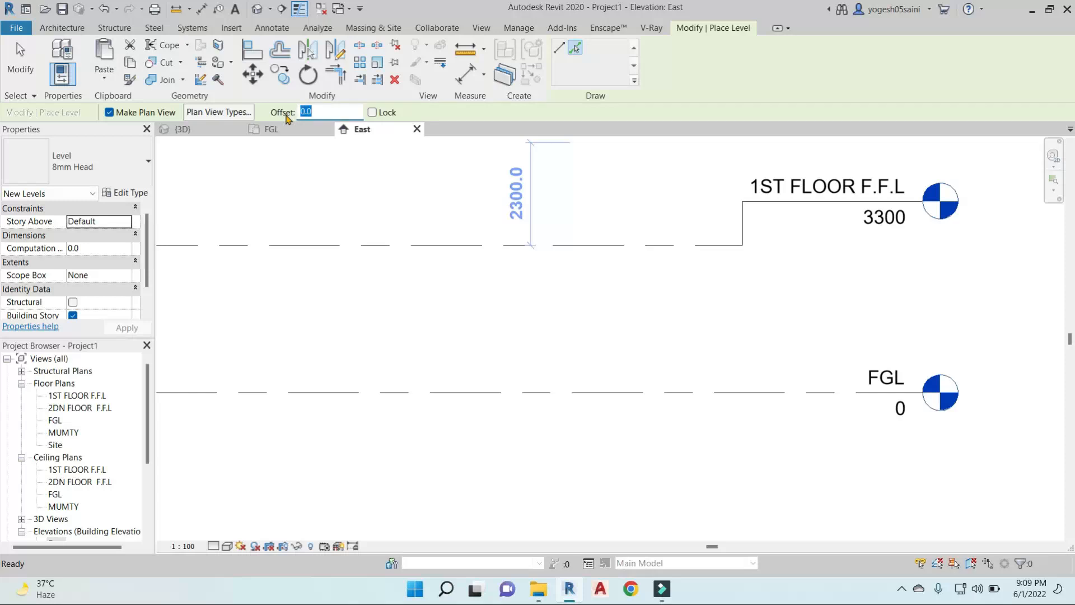
left_click(641, 246)
scroll(746, 252, "up", 4)
scroll(746, 253, "down", 4)
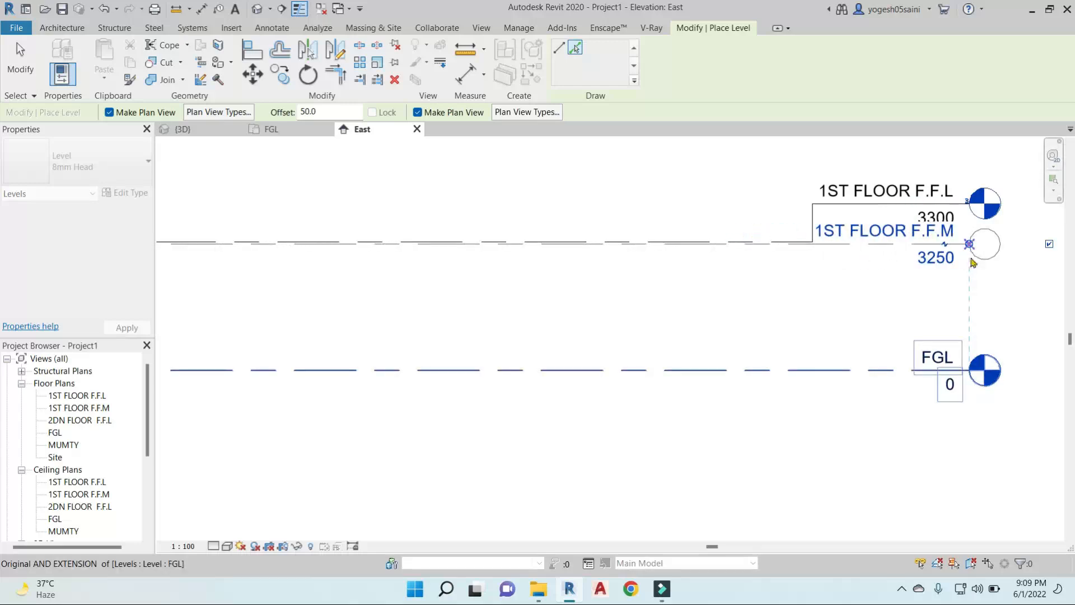
key("Escape")
key("Escape")
Add an elbow to the 3250 level and lower its head below the line with a square bend.
scroll(959, 247, "up", 2)
left_click(955, 244)
left_click(956, 241)
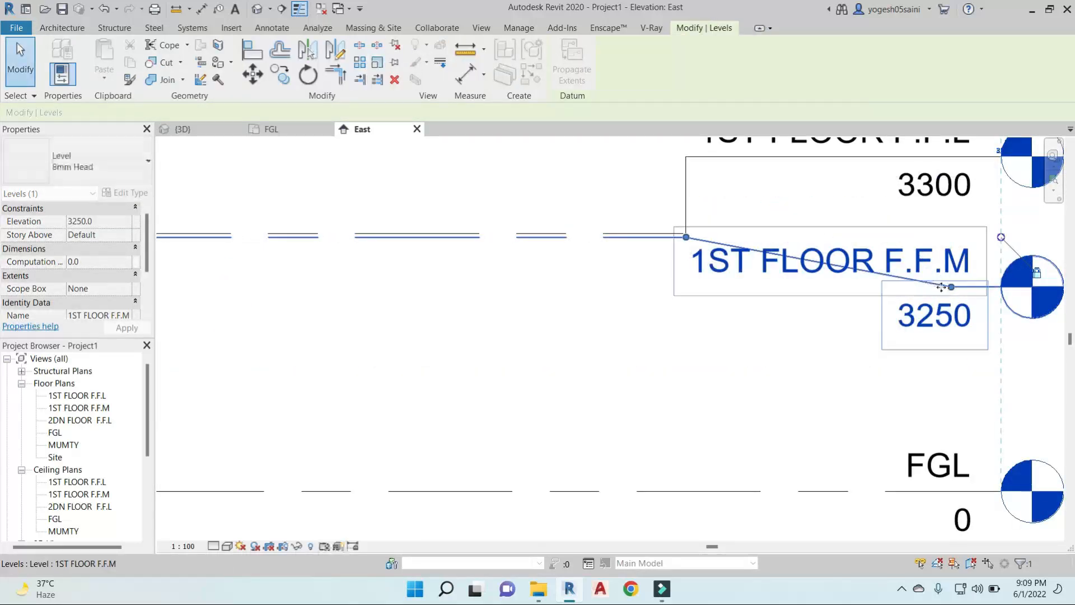
left_click_drag(951, 287, 675, 294)
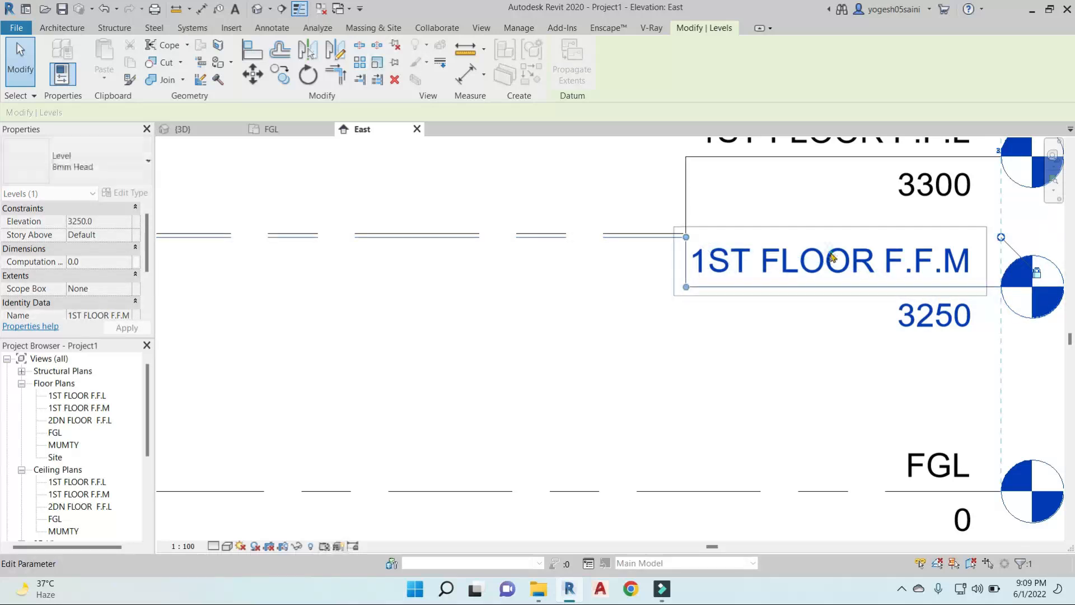
Rename the 3250 level as 1ST FLOOR T.O.C and apply the new name to its corresponding views.
left_click(898, 271)
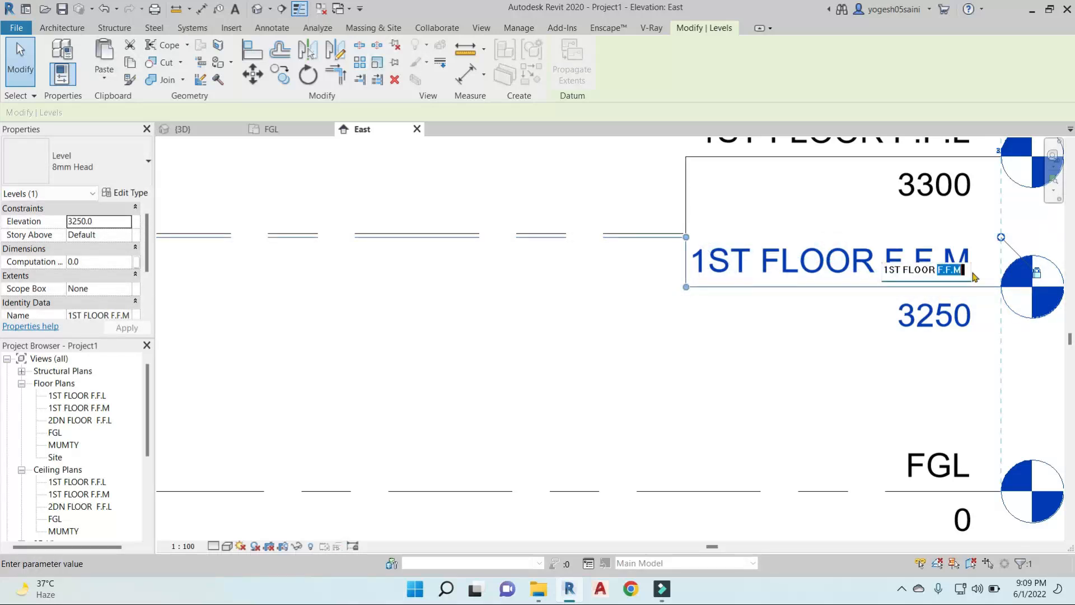
type("1ST FLOOR T.O.C")
key("Return")
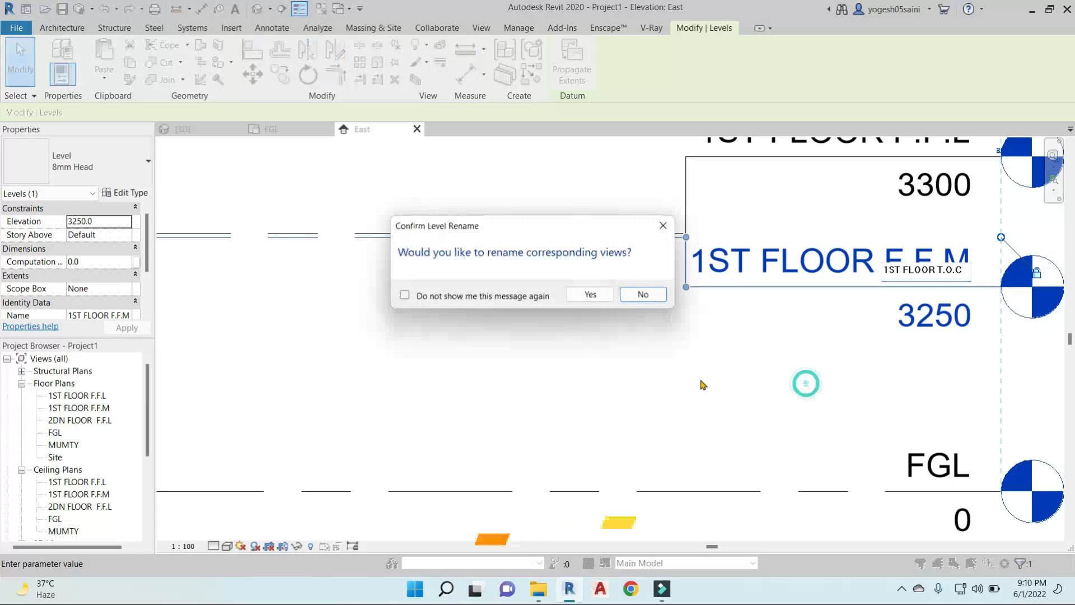
left_click(592, 293)
scroll(762, 362, "down", 2)
middle_click_drag(763, 362, 749, 362)
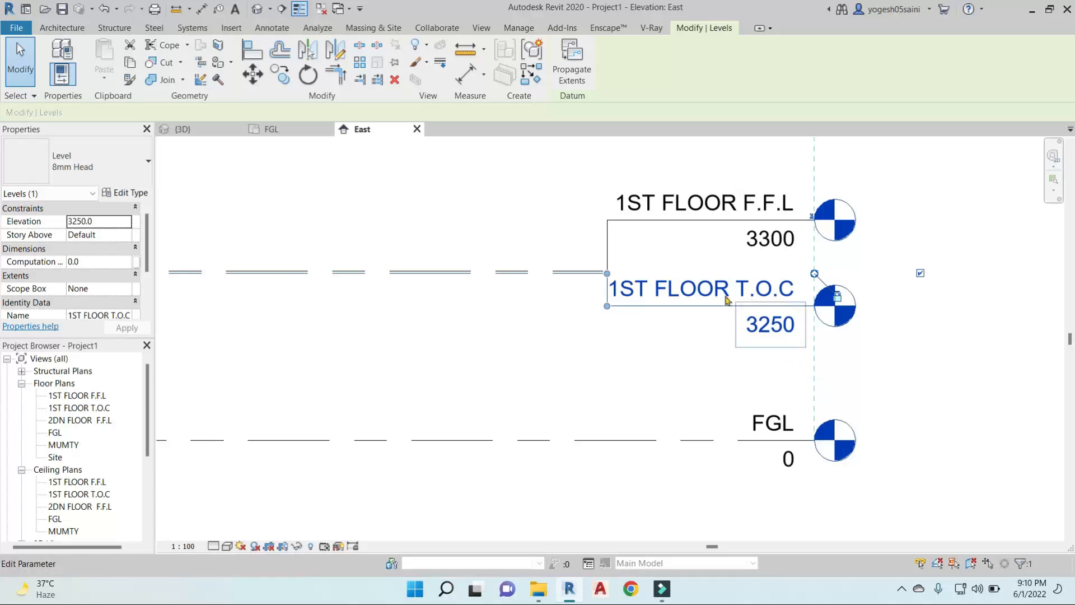
scroll(726, 301, "down", 3)
left_click(732, 334)
type("c")
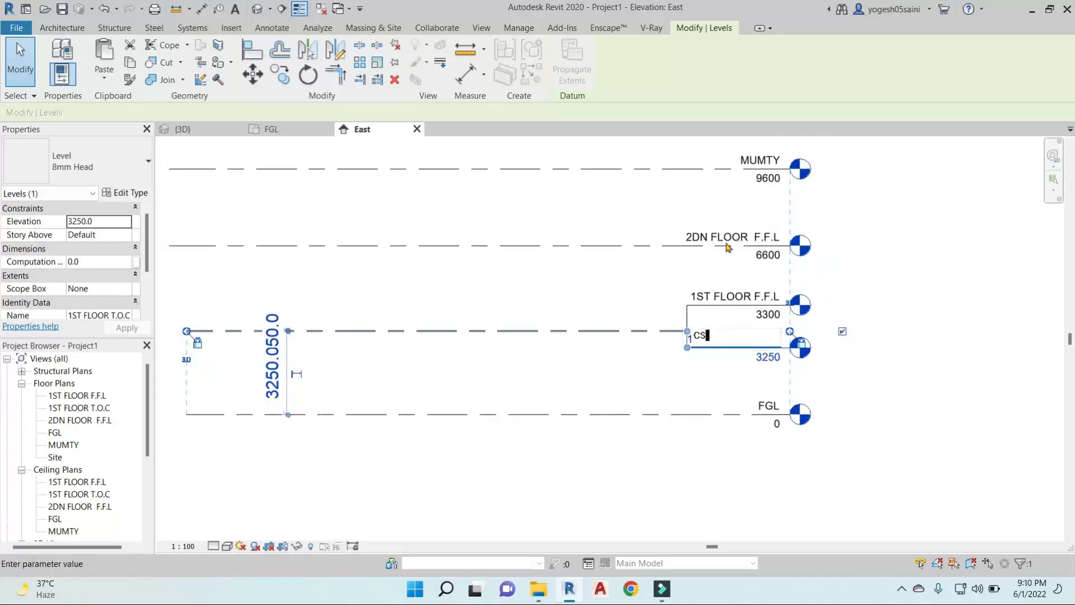
key("Escape")
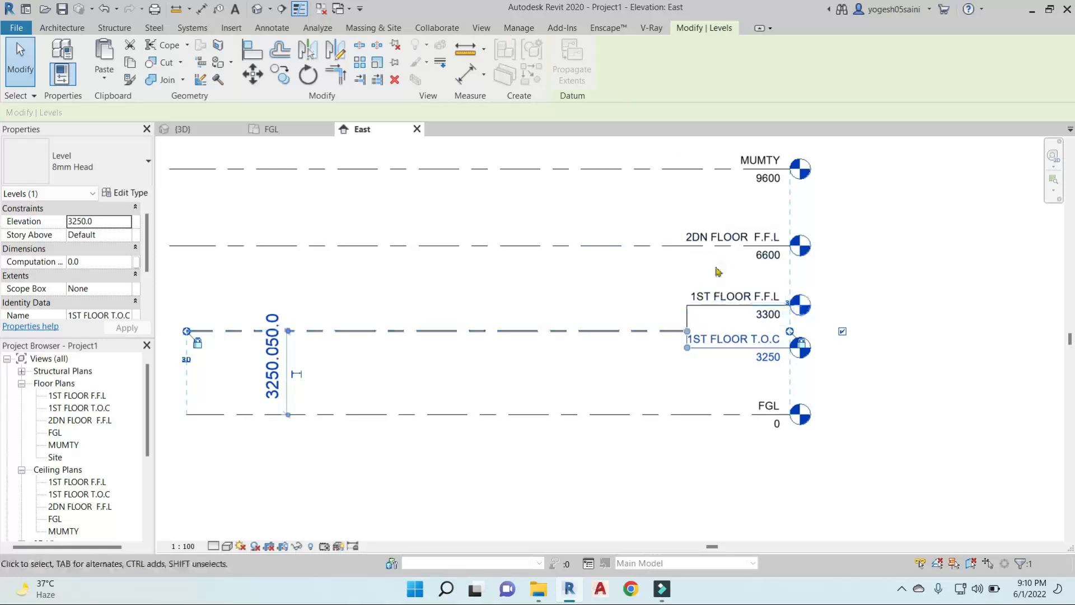
key("Escape")
Place a new level 50 below 2DN FLOOR F.F.L by picking its line with an offset of 50.
left_click(721, 243)
key("c")
key("s")
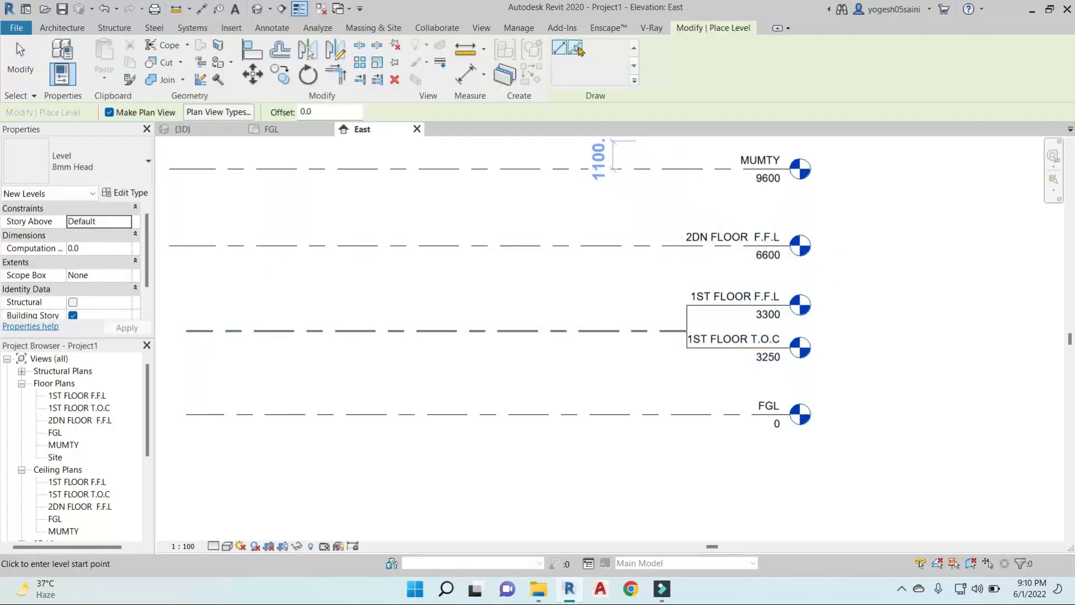
left_click(575, 47)
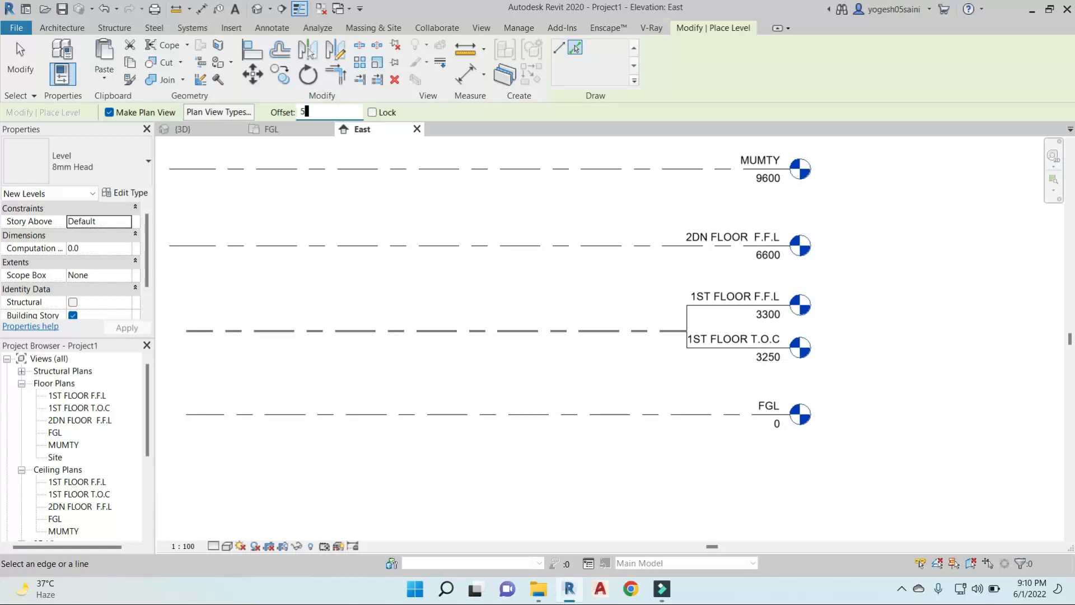
left_click(682, 246)
scroll(728, 202, "up", 5)
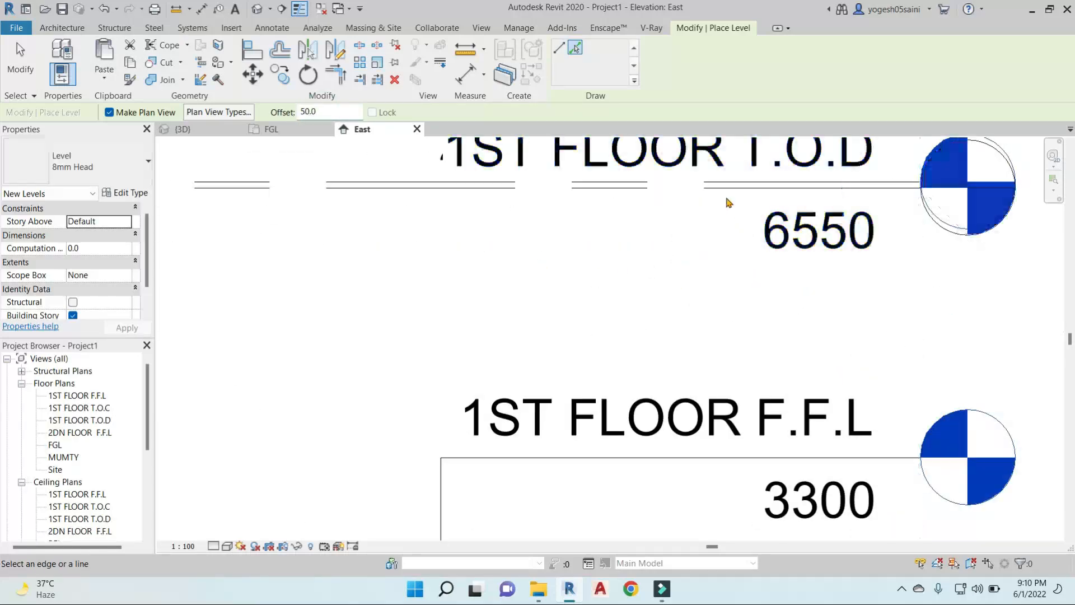
Add an elbow to the 6550 level and shift its head below the line with a square bend clear of the level name.
key("Escape")
left_click(732, 188)
left_click(841, 188)
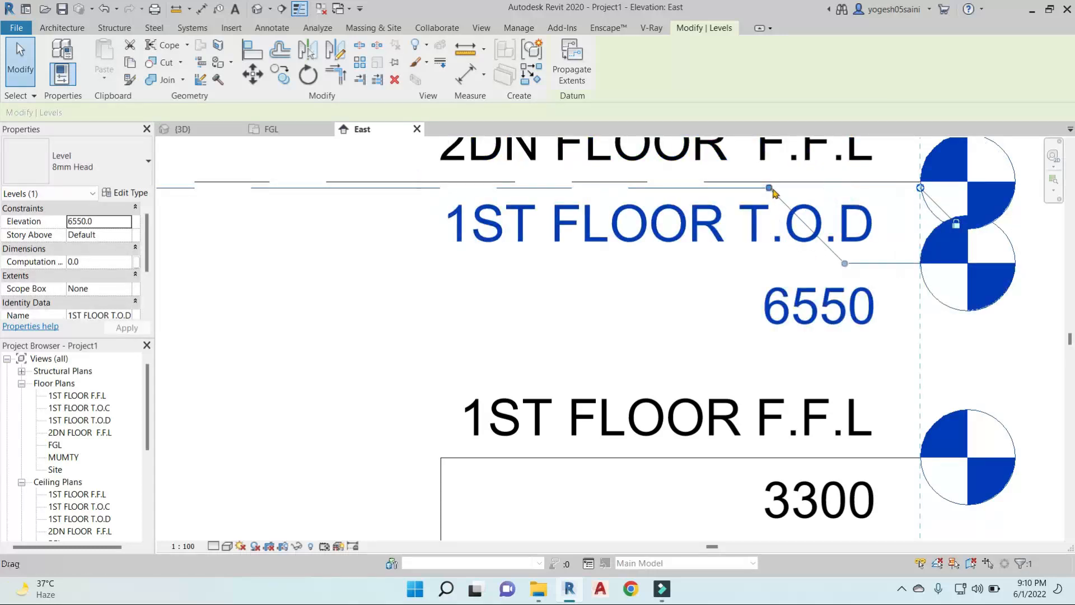
left_click_drag(770, 188, 427, 197)
left_click_drag(823, 265, 410, 278)
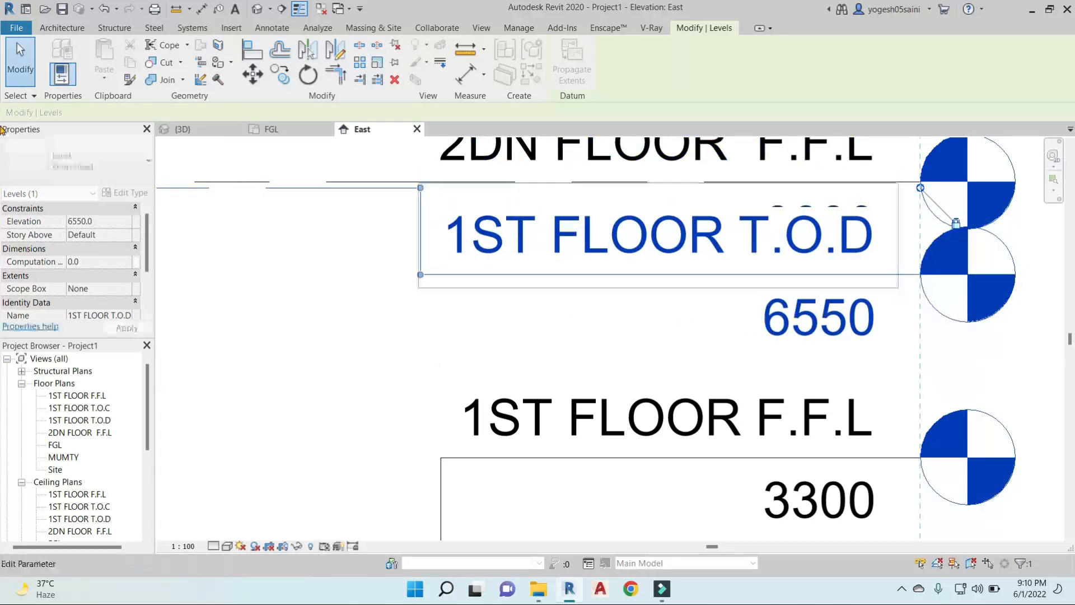
scroll(631, 383, "down", 1)
middle_click_drag(631, 383, 734, 339)
left_click_drag(576, 256, 576, 294)
Rename the 6550 level as 2ND FLOOR T.O.C together with its corresponding views.
scroll(946, 303, "down", 1)
middle_click_drag(946, 303, 835, 255)
left_click(802, 220)
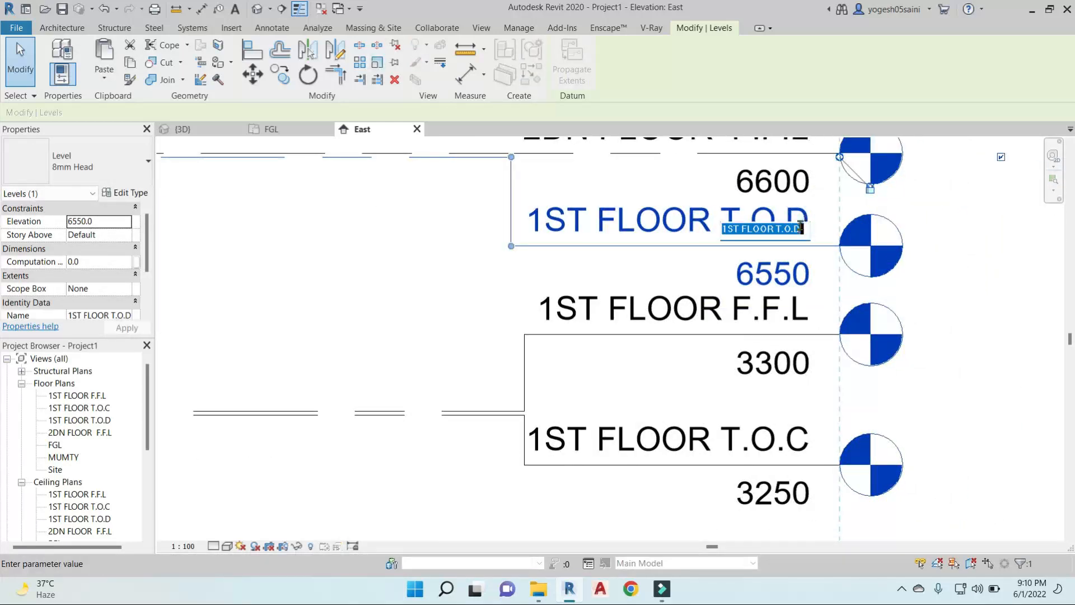
left_click(799, 229)
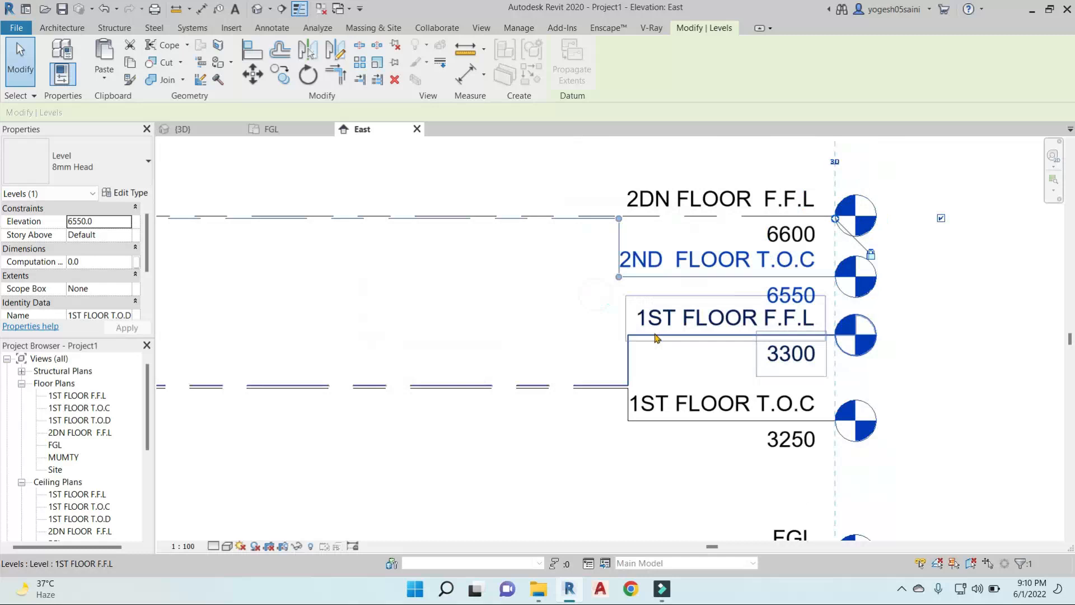
scroll(864, 343, "down", 2)
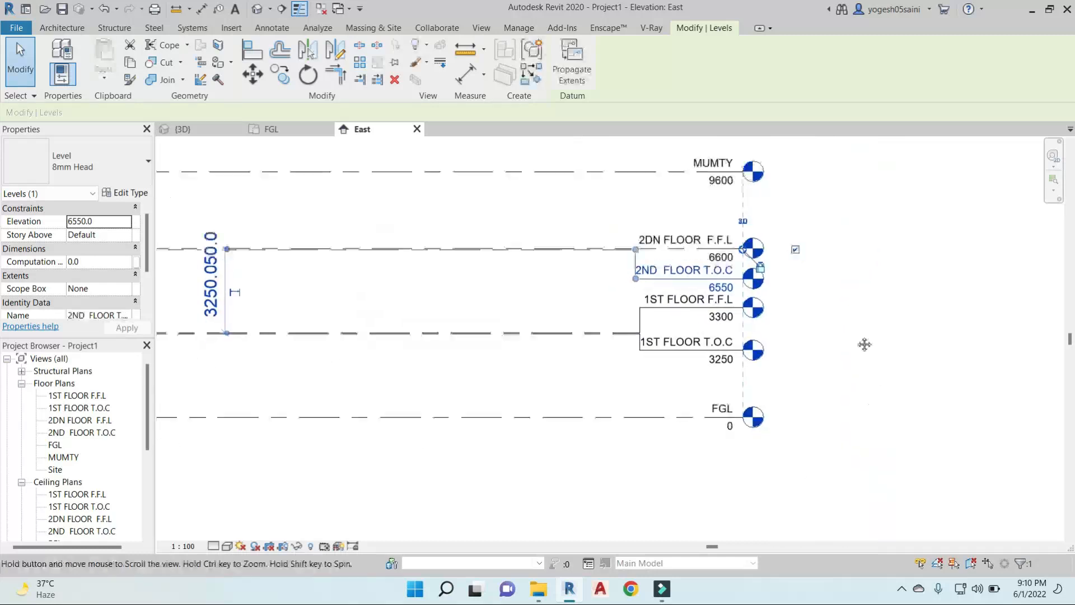
left_click(857, 336)
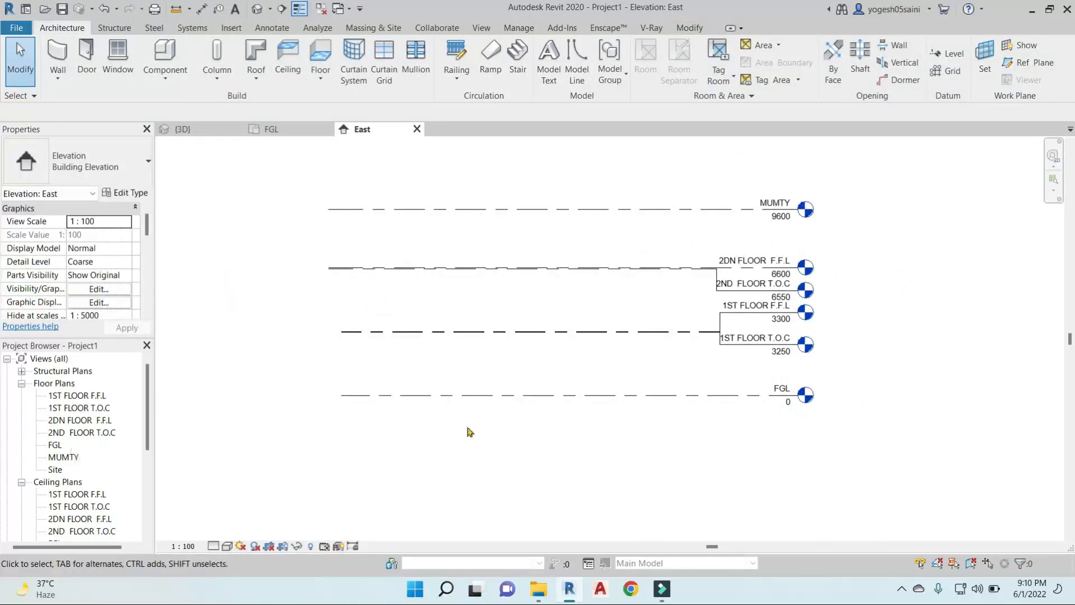
Open the FGL floor plan from its level head in the elevation.
double_click(803, 396)
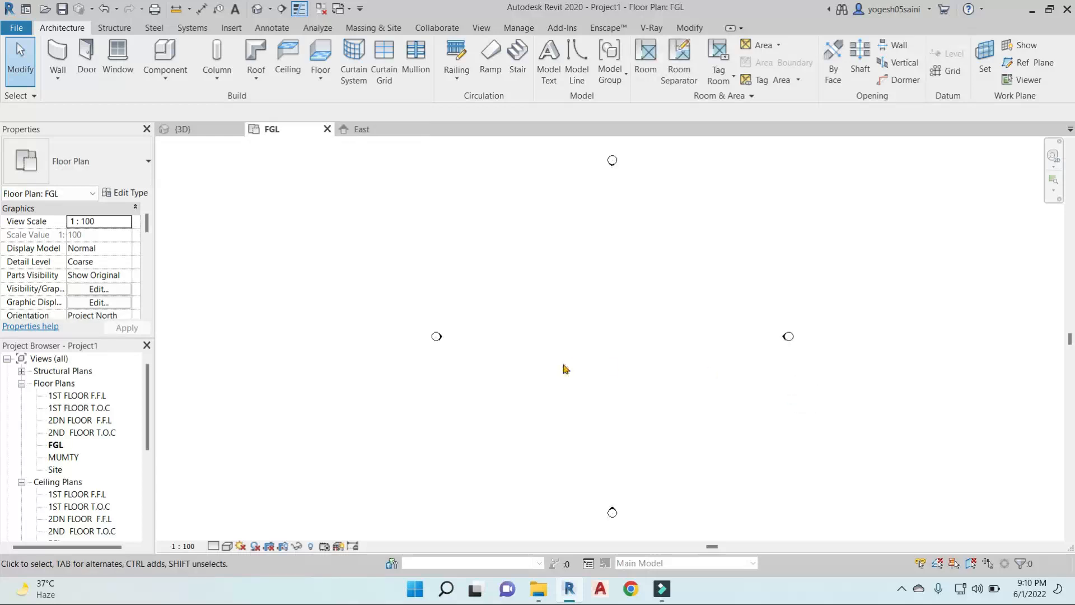
key("w")
key("a")
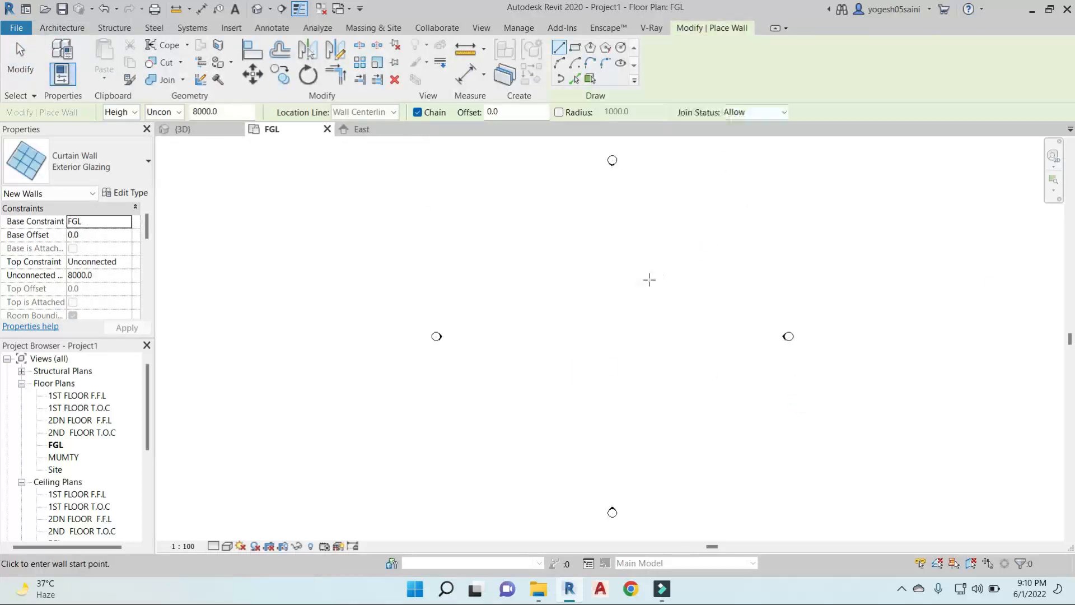
left_click(562, 295)
scroll(559, 345, "up", 2)
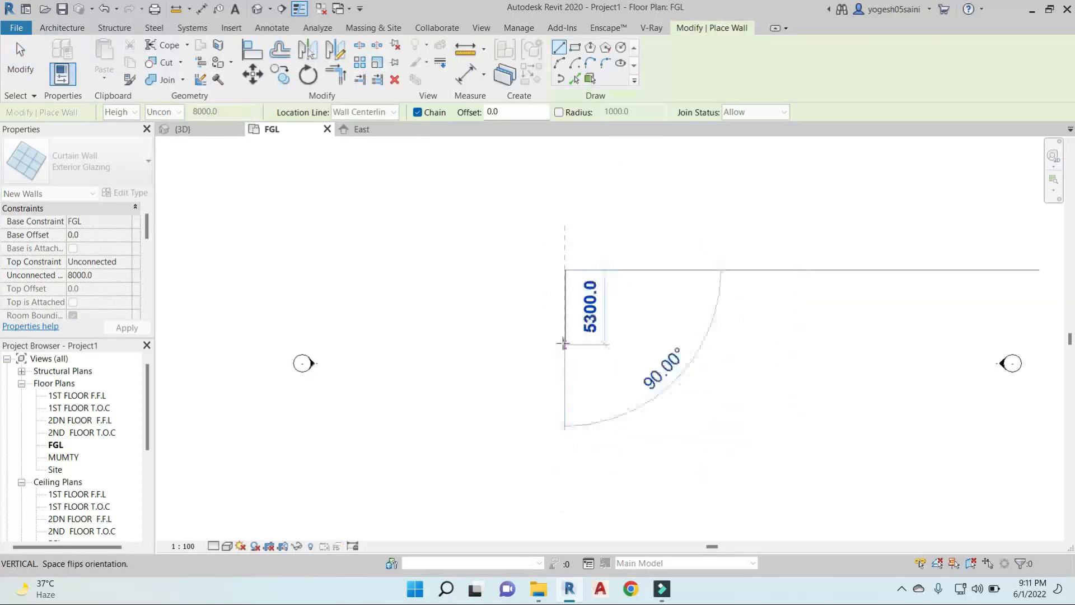
key("Escape")
key("Escape")
left_click(135, 156)
left_click(136, 156)
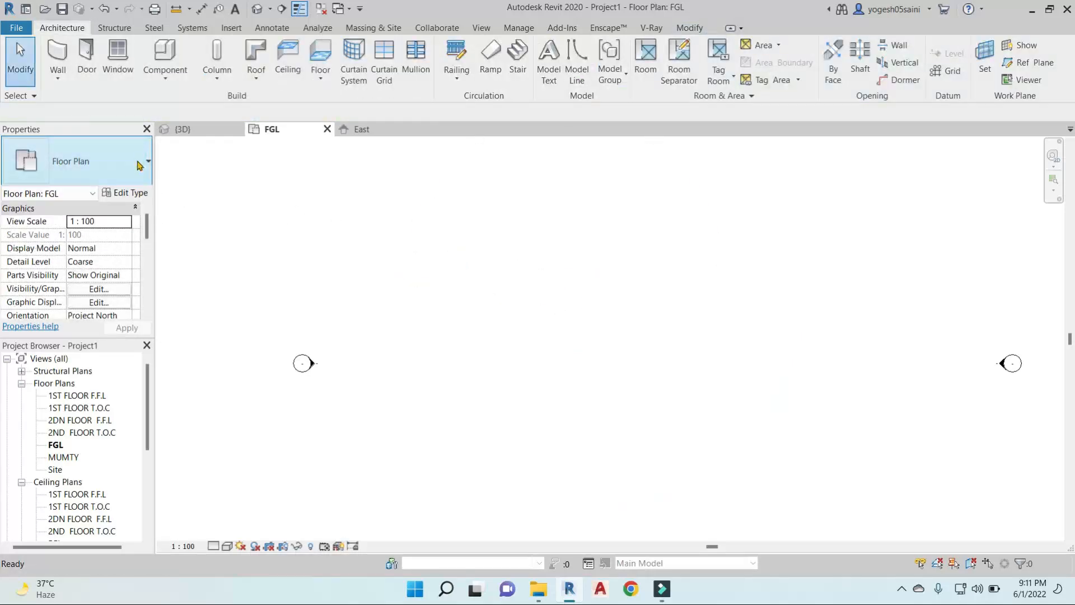
Start a wall in the FGL plan using the basic wall type Generic - 200mm.
left_click(59, 52)
left_click(107, 162)
scroll(93, 271, "up", 5)
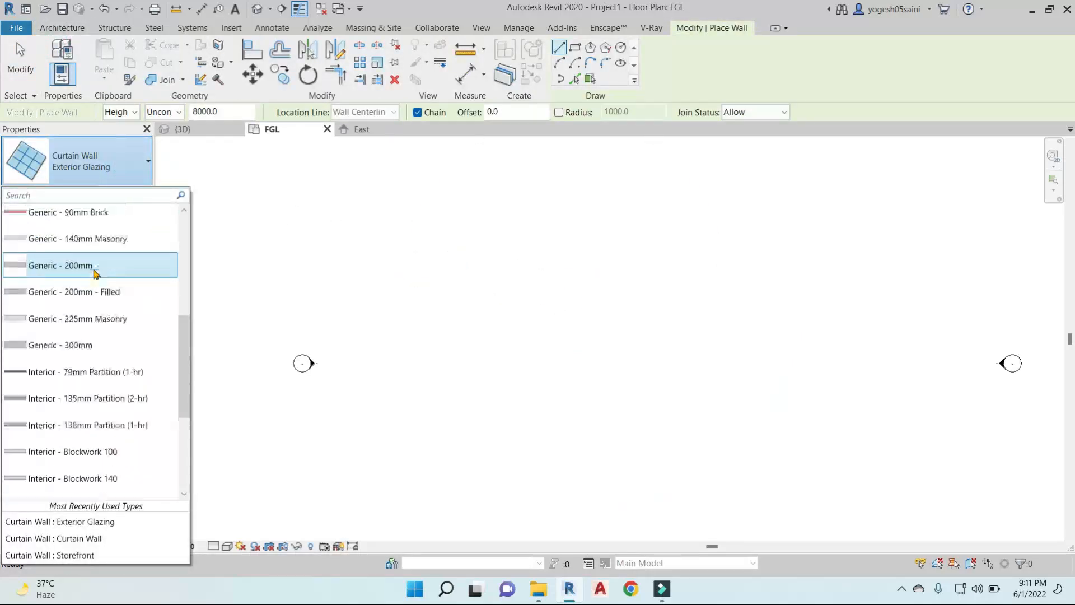
scroll(85, 227, "up", 3)
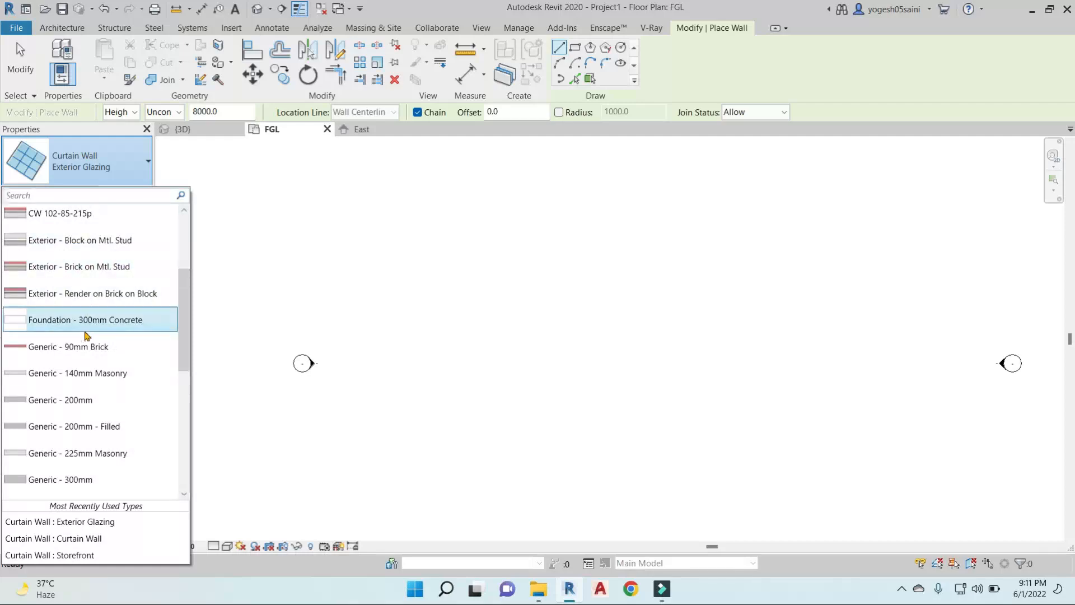
left_click(90, 400)
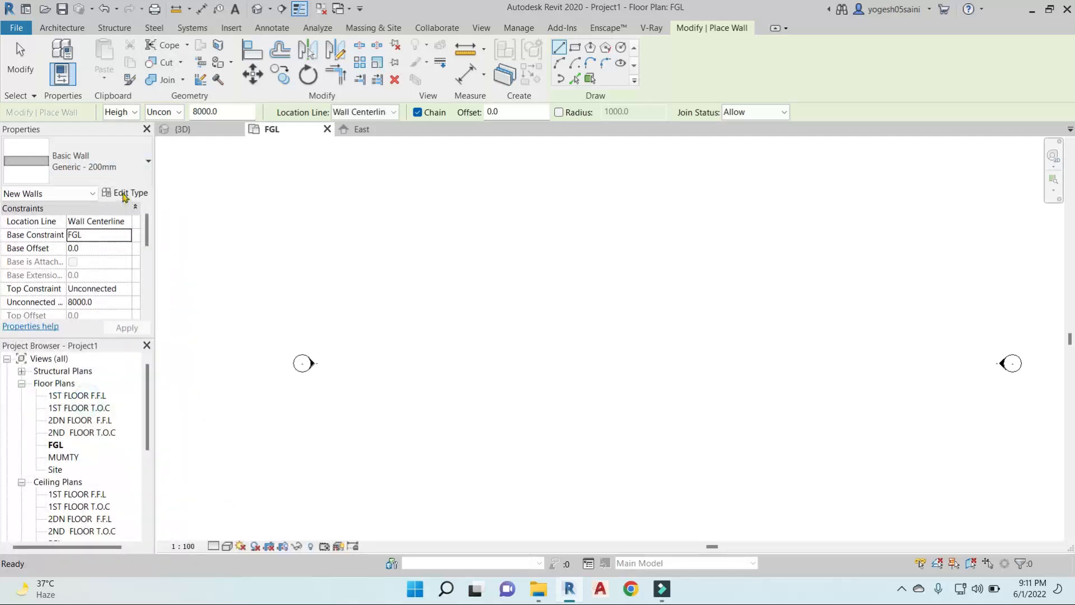
Duplicate the Generic - 200mm wall type as Generic - 200mm 2.
left_click(126, 194)
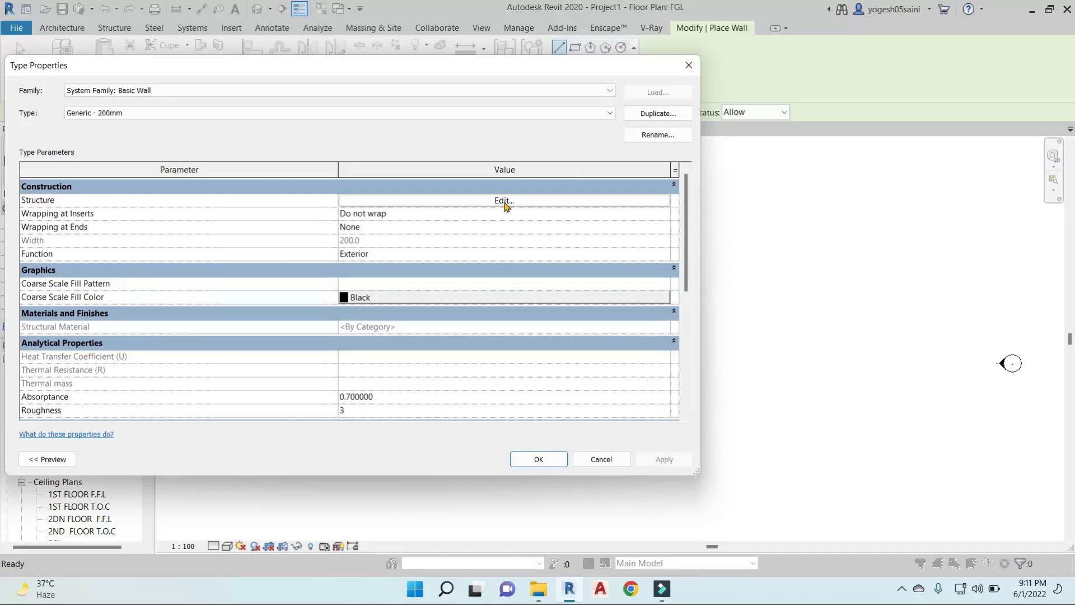
left_click(657, 113)
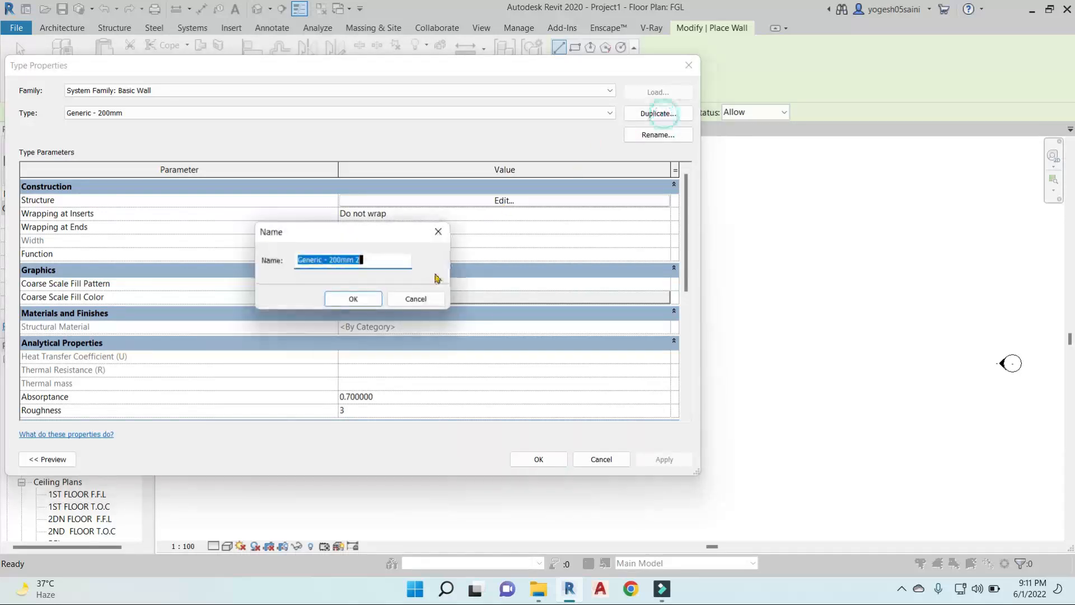
left_click(352, 297)
Assign the material Brick, Common to the structure layer of the new wall type.
left_click(510, 203)
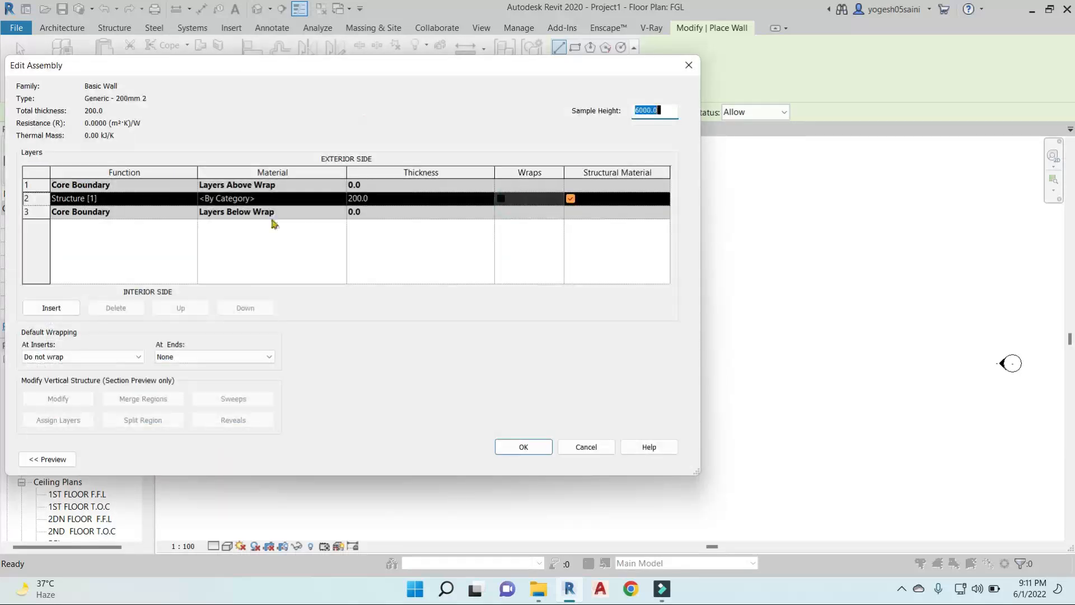
left_click(382, 202)
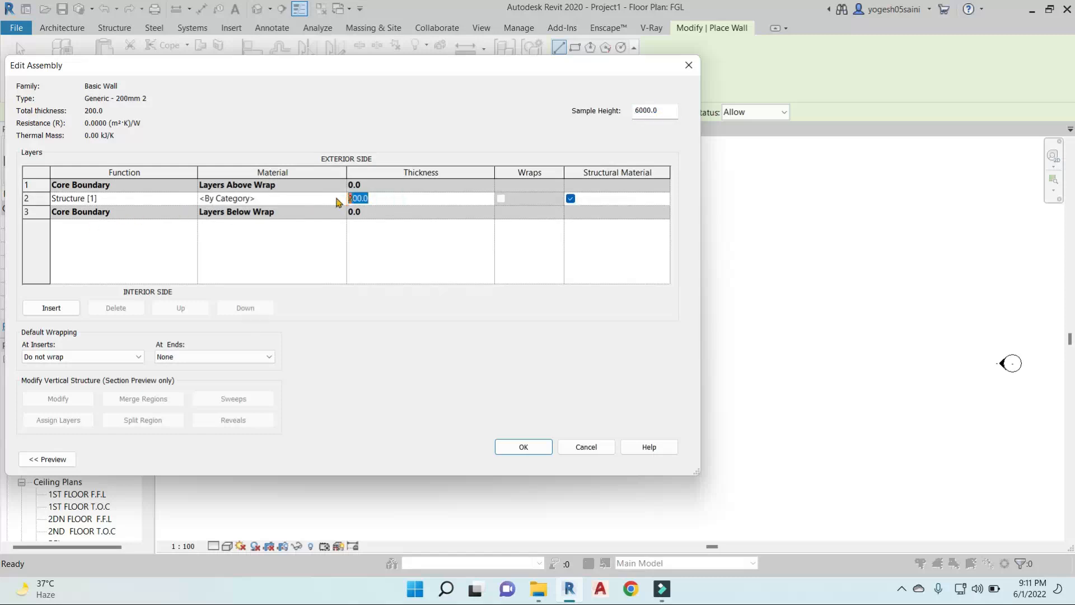
left_click(338, 200)
left_click(339, 199)
left_click(265, 57)
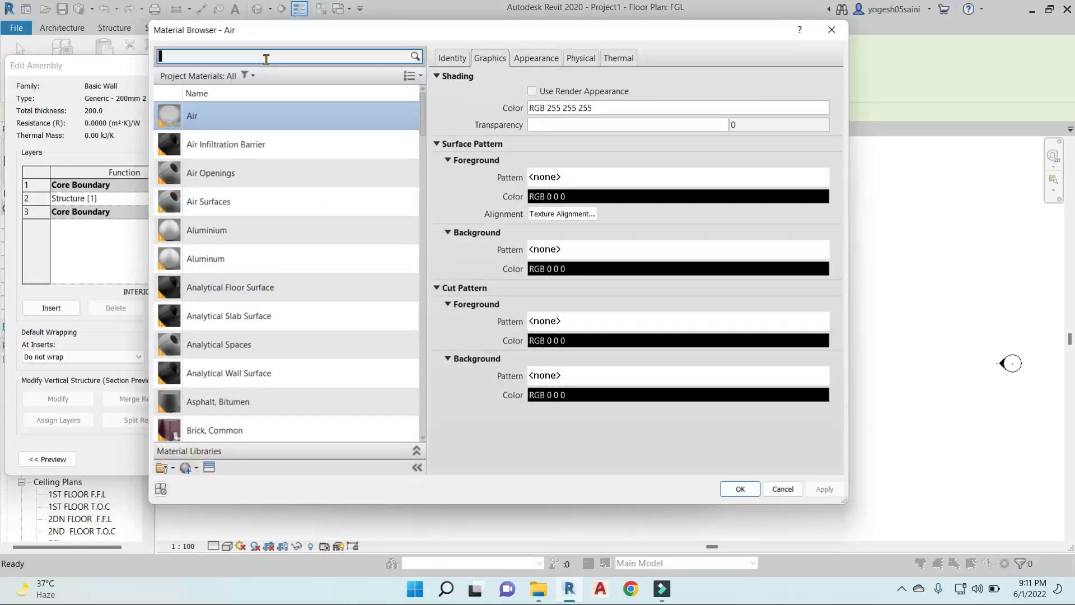
left_click(246, 428)
left_click(742, 489)
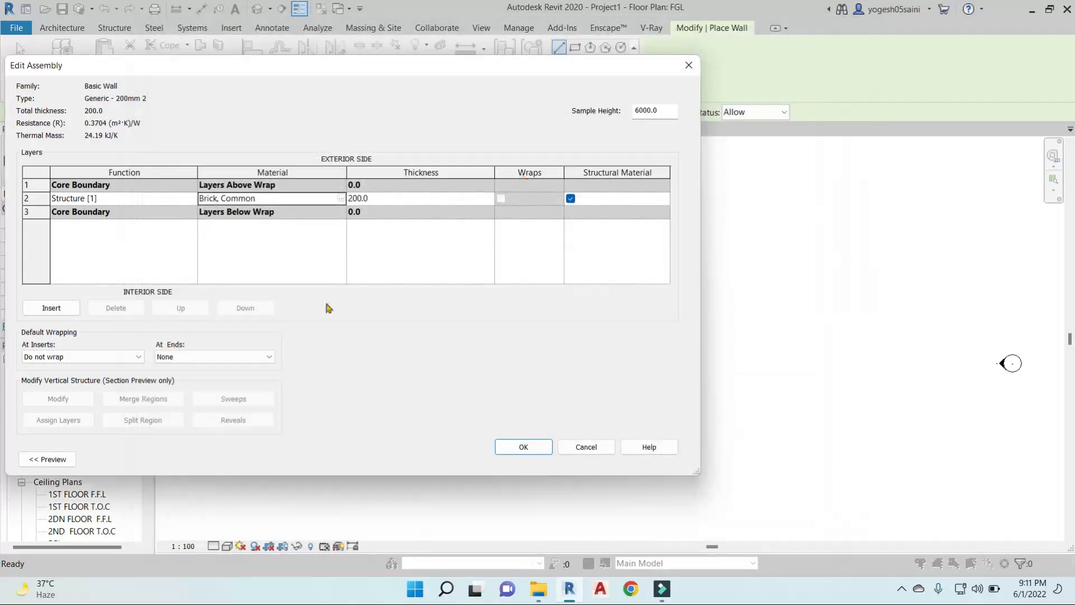
Add one layer outside the core boundary on the interior side and one on the exterior side of the wall assembly.
left_click(26, 211)
left_click(50, 307)
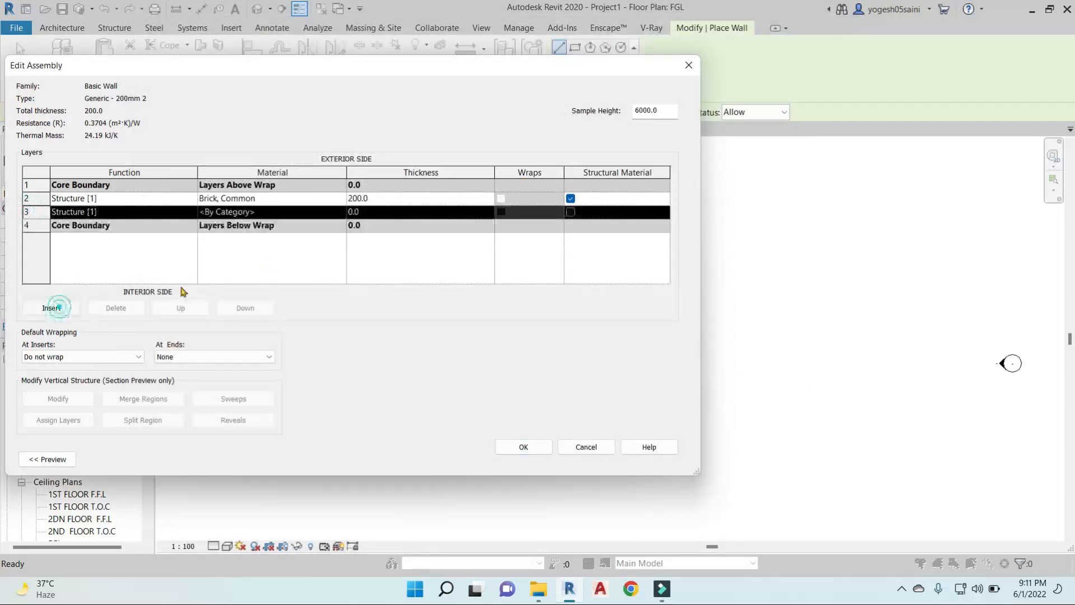
left_click(244, 308)
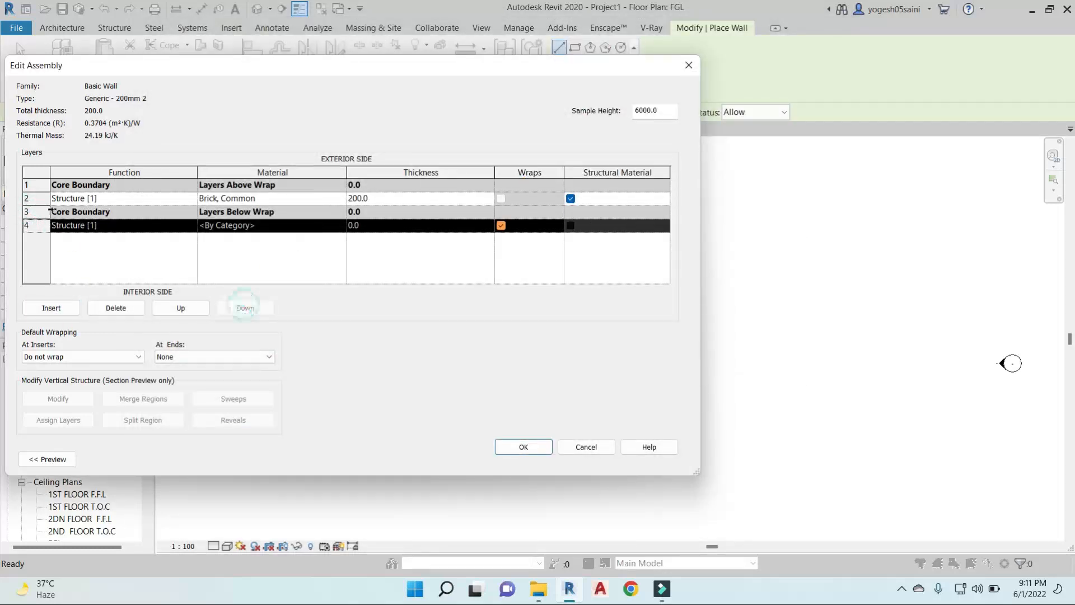
left_click(26, 185)
left_click(50, 308)
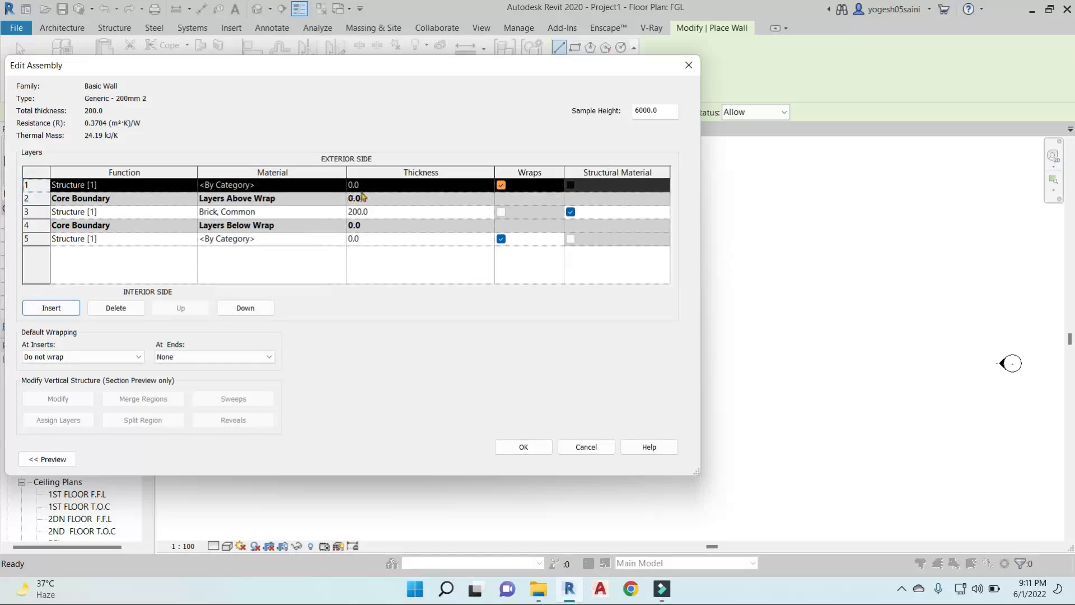
Set both outer layers of the wall assembly to 15 mm thick and accept the type changes.
left_click(369, 187)
left_click(391, 185)
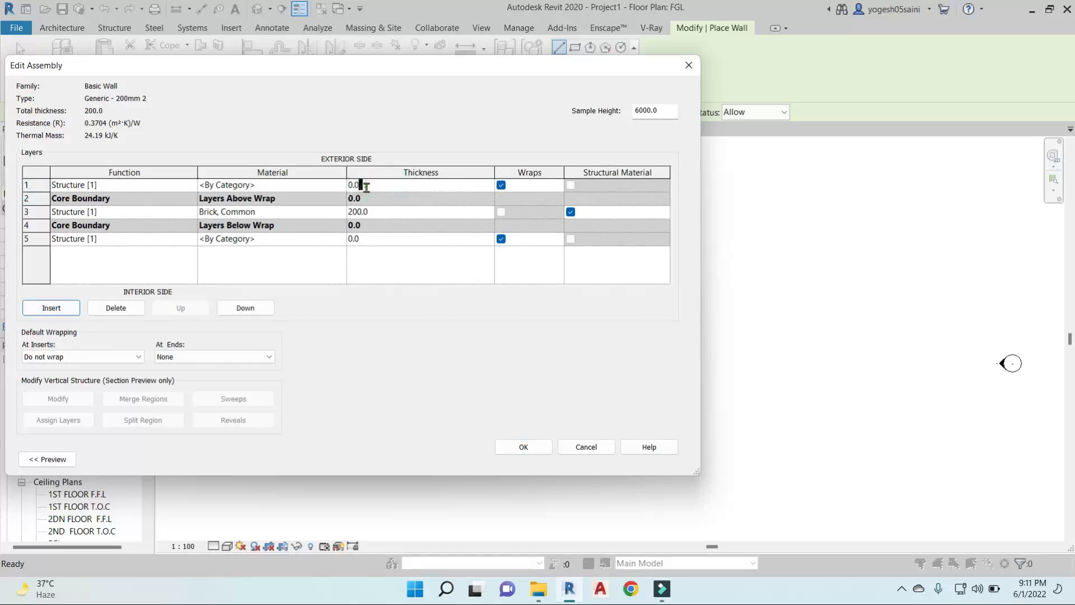
left_click_drag(366, 186, 345, 194)
left_click(369, 240)
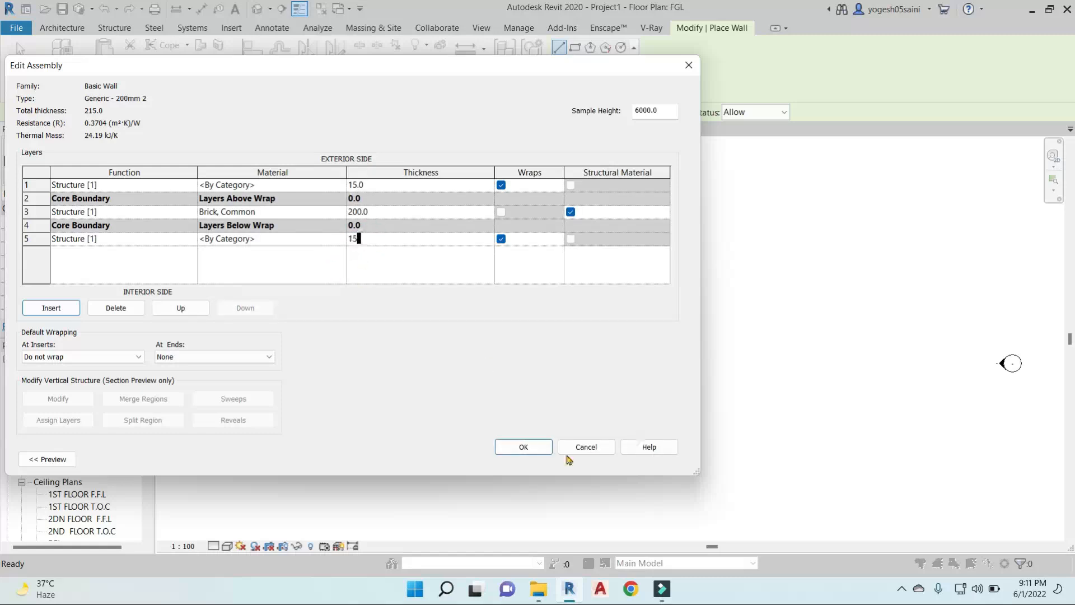
left_click(524, 447)
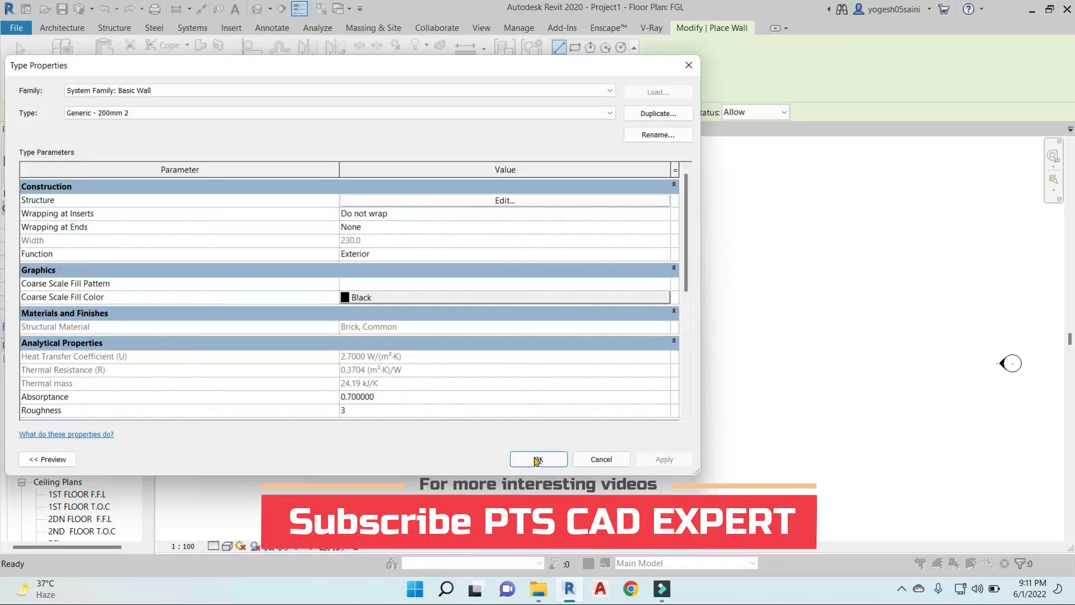
left_click(537, 460)
Draw three walls forming a U open at its lower end, about 3300 mm wide and 4200 mm deep inside.
left_click(568, 241)
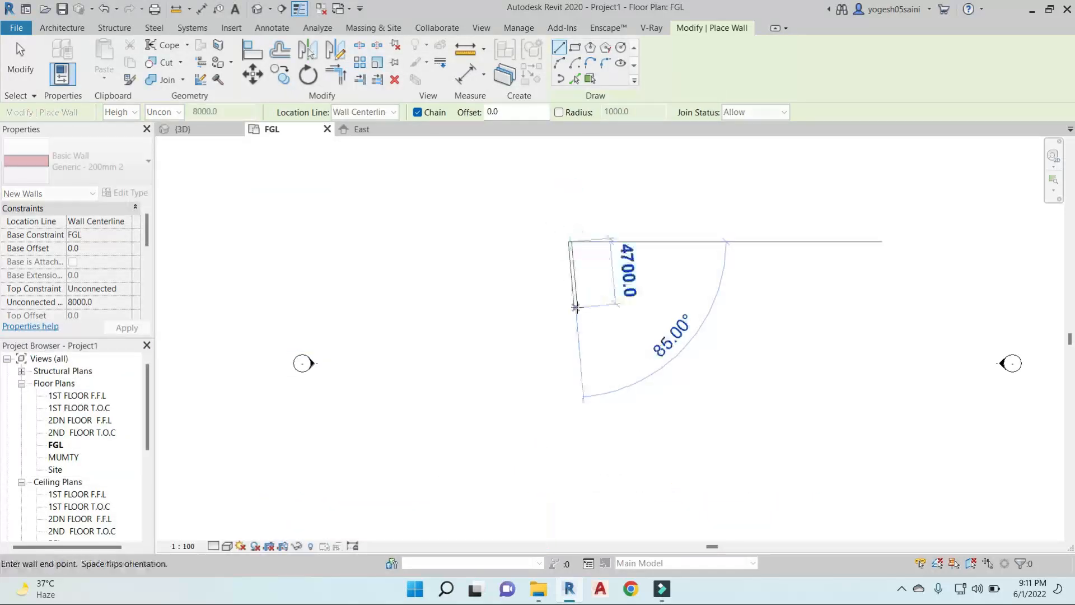
scroll(576, 306, "up", 2)
left_click(564, 298)
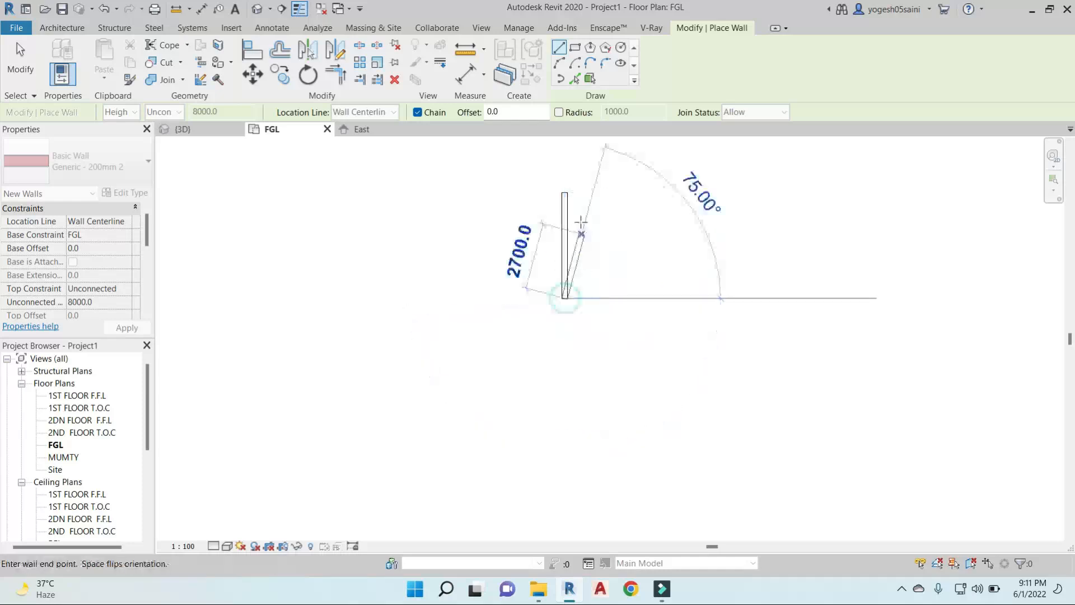
left_click(564, 190)
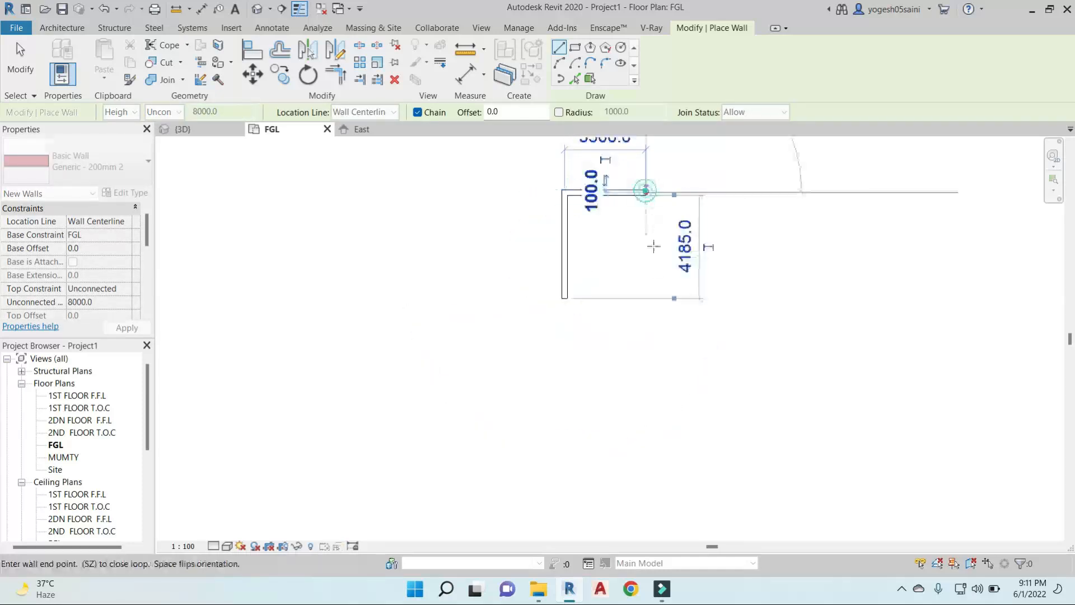
left_click(644, 298)
key("Escape")
middle_click_drag(688, 304, 708, 402)
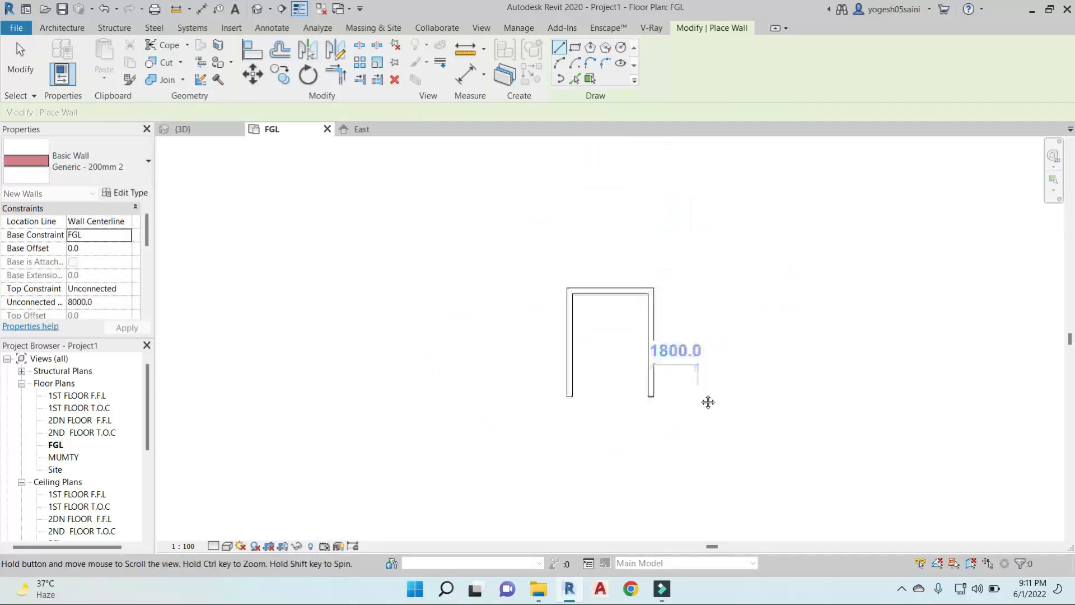
scroll(627, 352, "up", 3)
key("Escape")
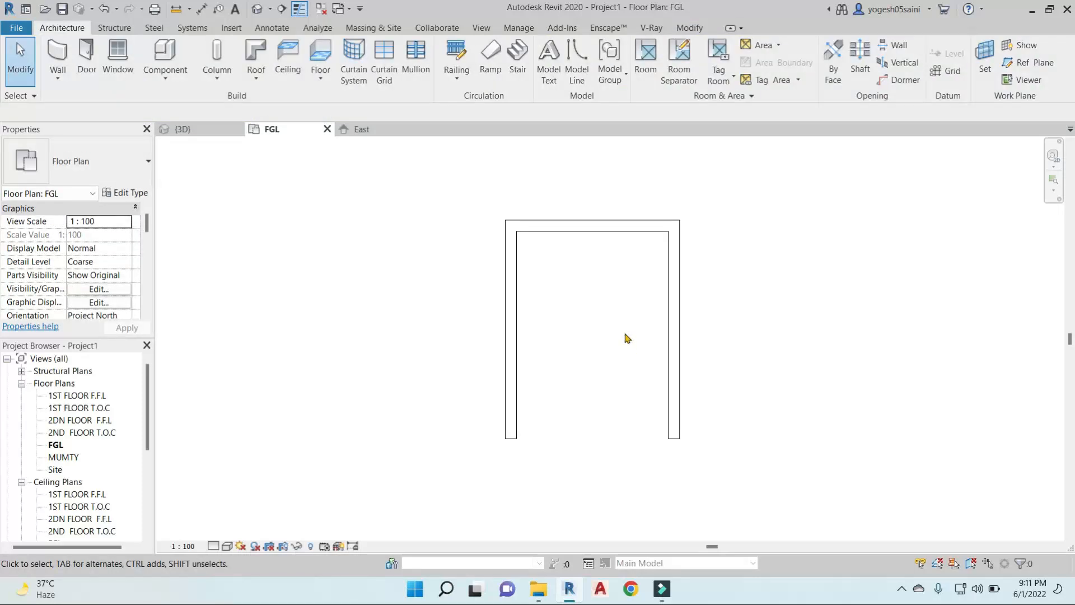
Set the FGL plan's detail level to Fine.
left_click(217, 546)
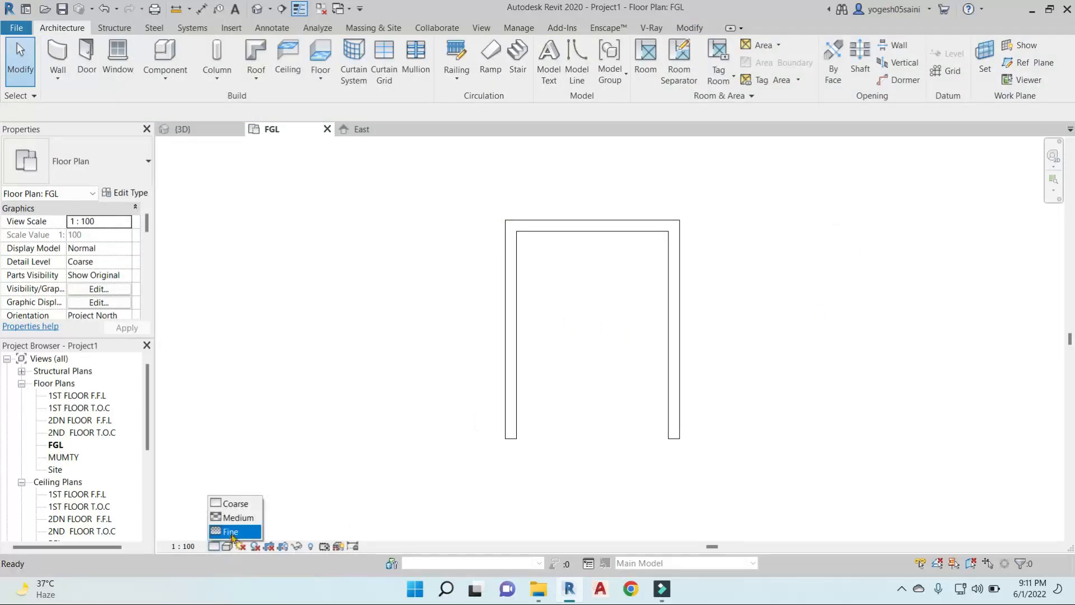
left_click(229, 529)
scroll(589, 356, "up", 1)
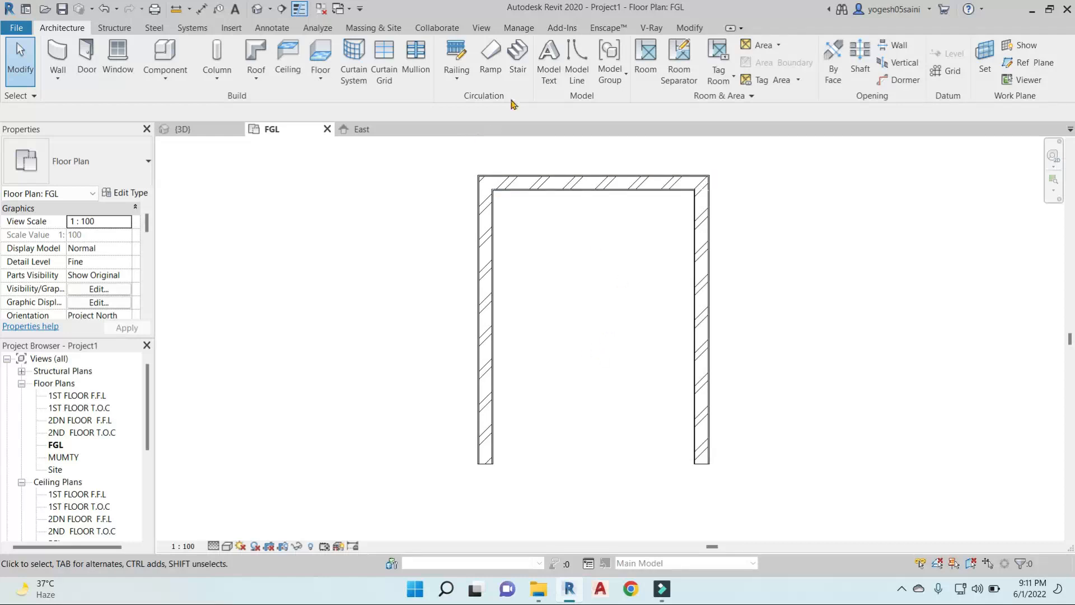
Start a stair of the Cast-In-Place Monolithic Stair type, keeping FGL as its base level.
left_click(517, 56)
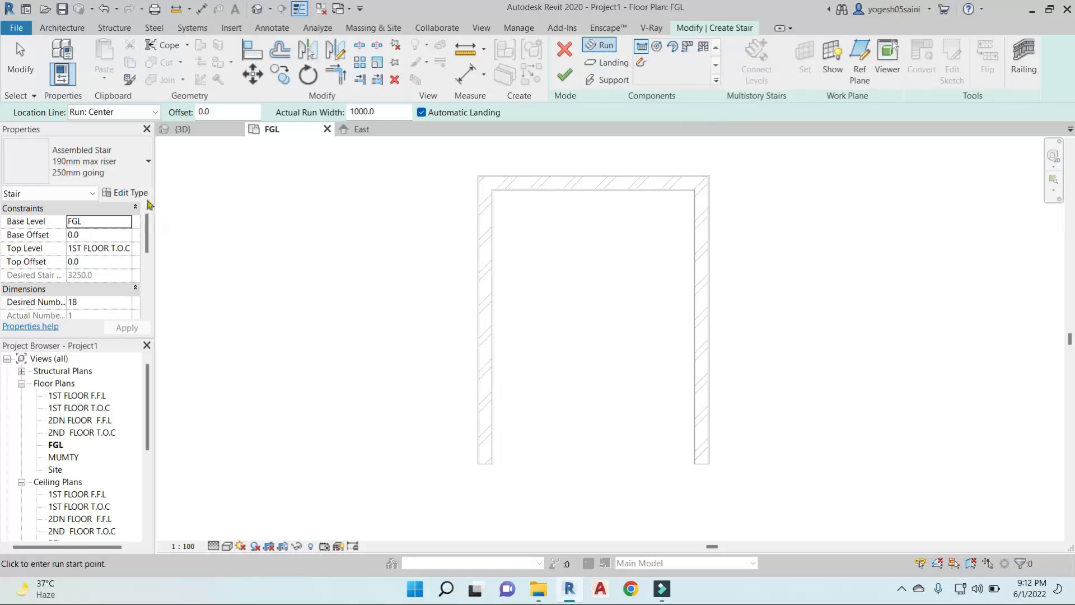
left_click(135, 157)
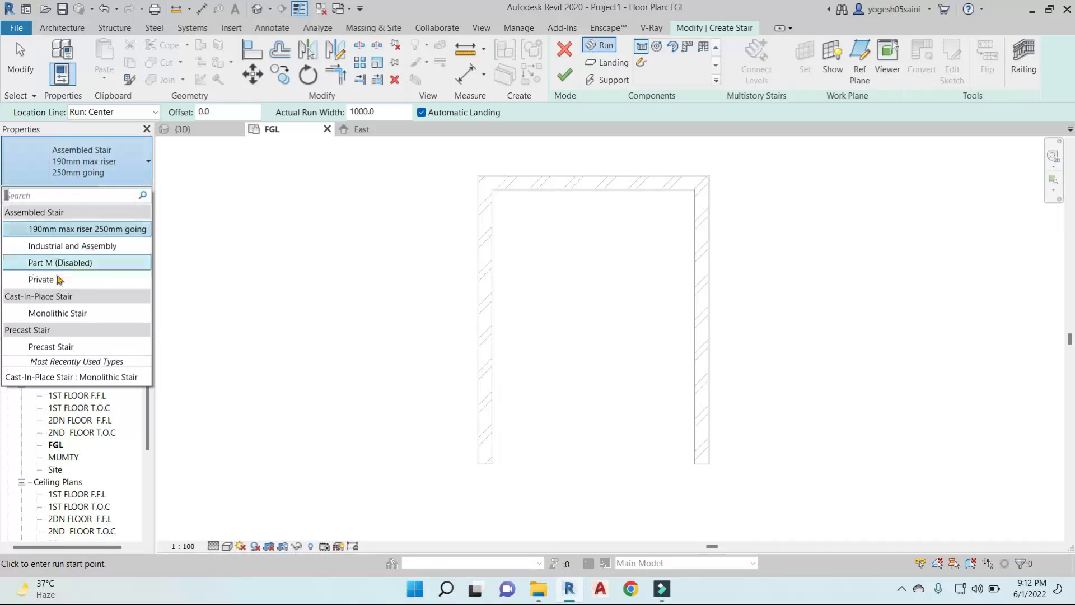
left_click(62, 314)
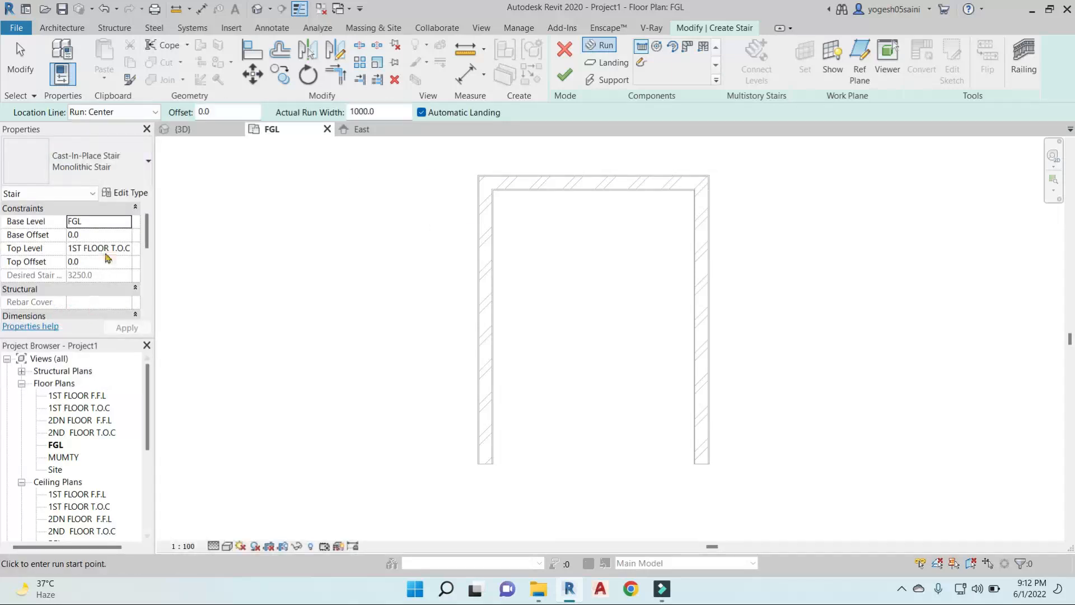
left_click(126, 223)
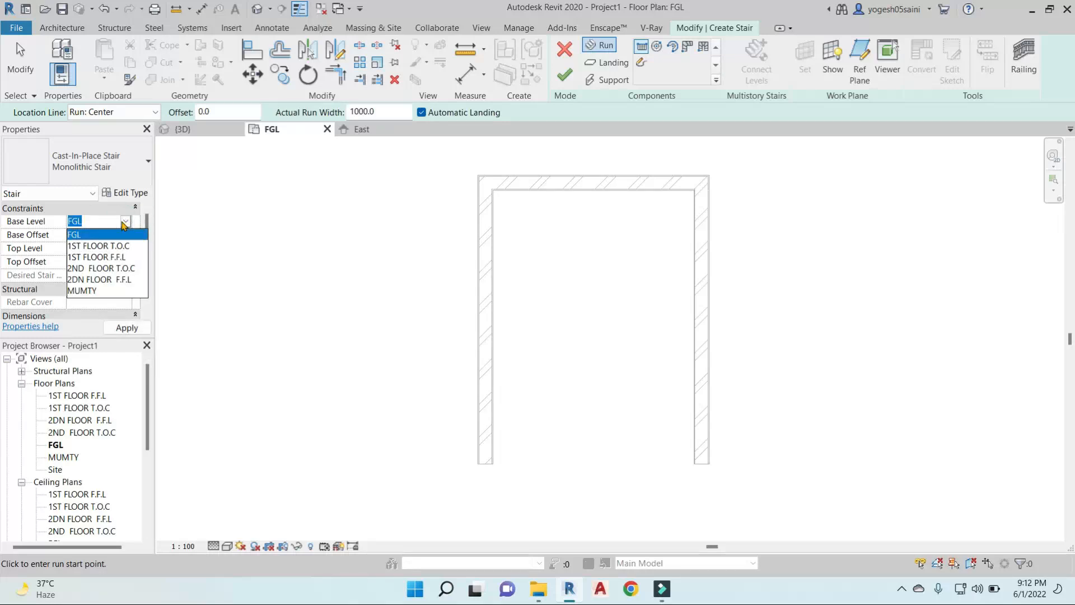
left_click(128, 223)
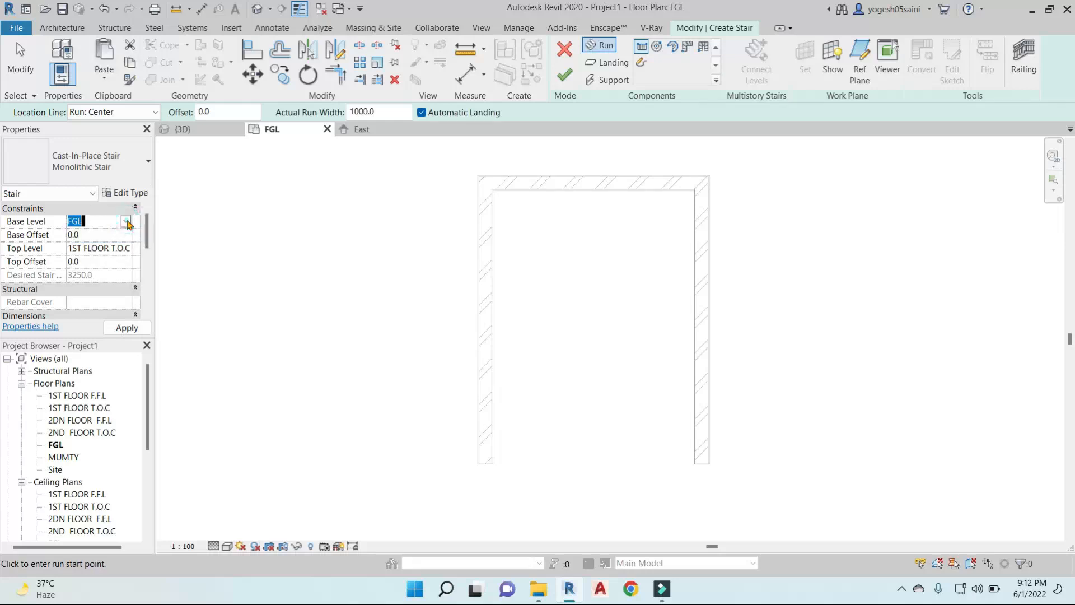
left_click(128, 223)
left_click(127, 223)
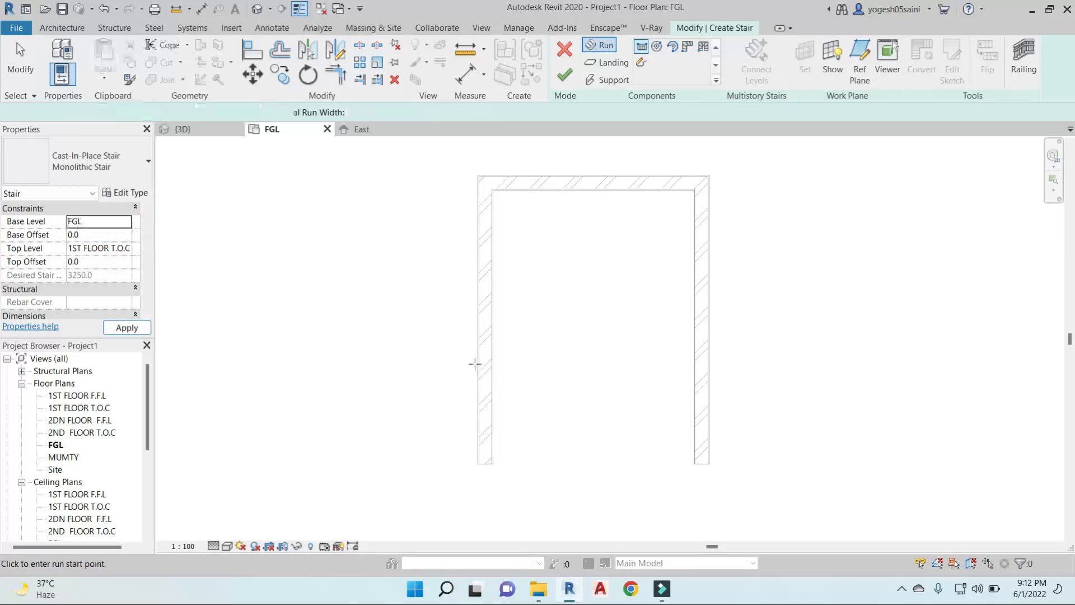
Review the stair's riser settings and the floor levels in the East elevation, and return to the FGL plan.
scroll(90, 291, "down", 1)
scroll(95, 279, "down", 2)
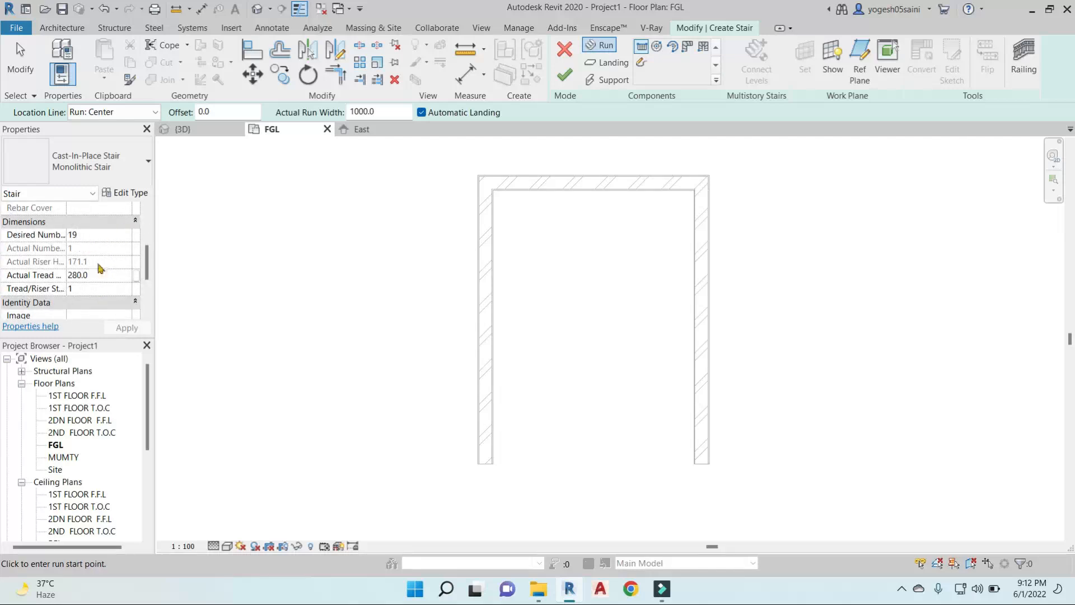
left_click(91, 233)
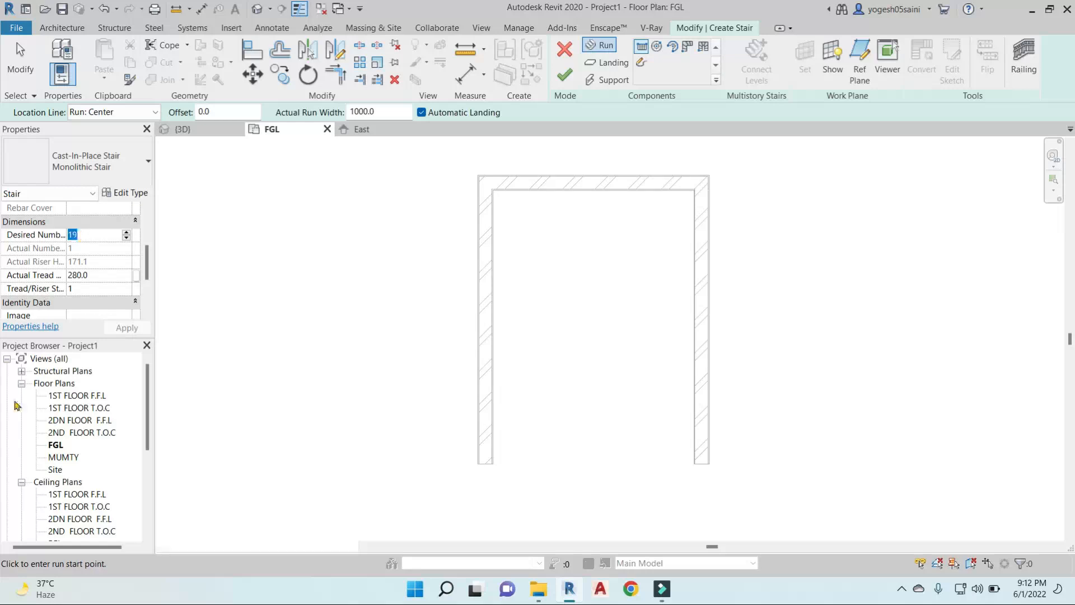
scroll(68, 500, "down", 3)
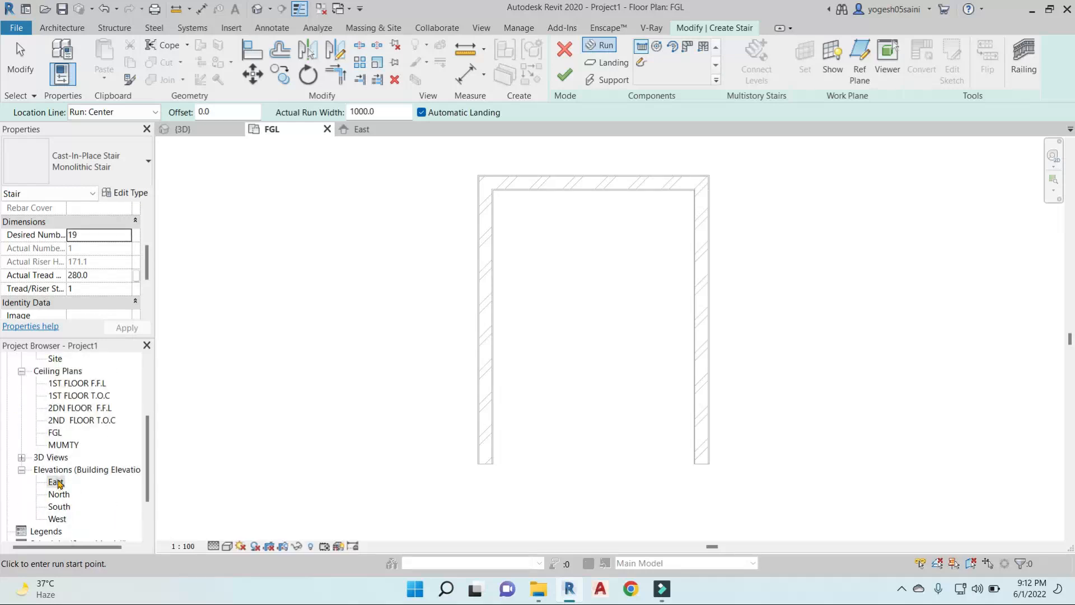
double_click(57, 482)
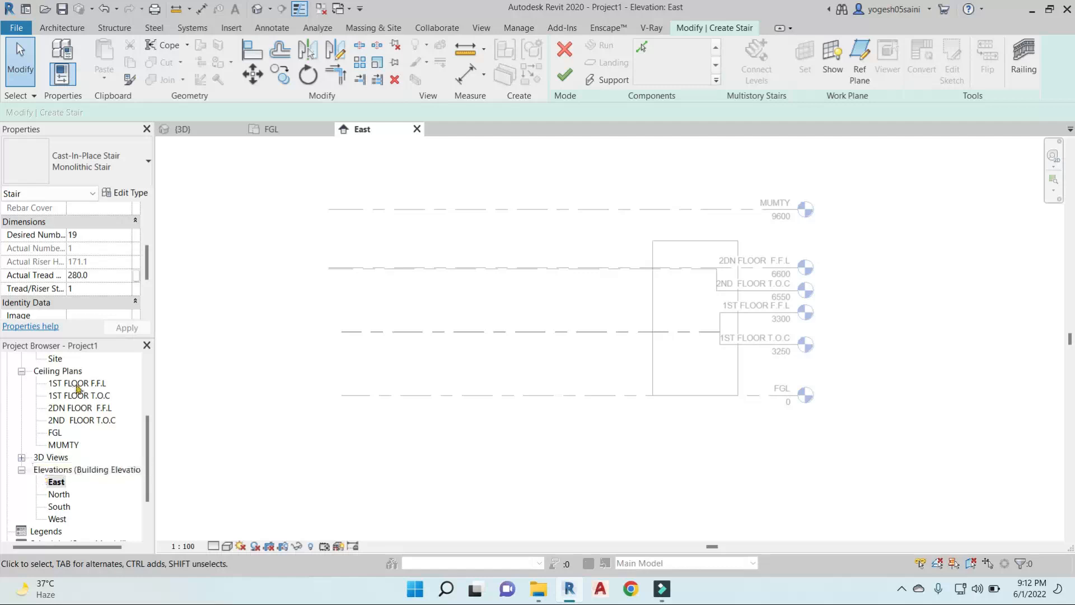
scroll(78, 388, "up", 2)
left_click(269, 128)
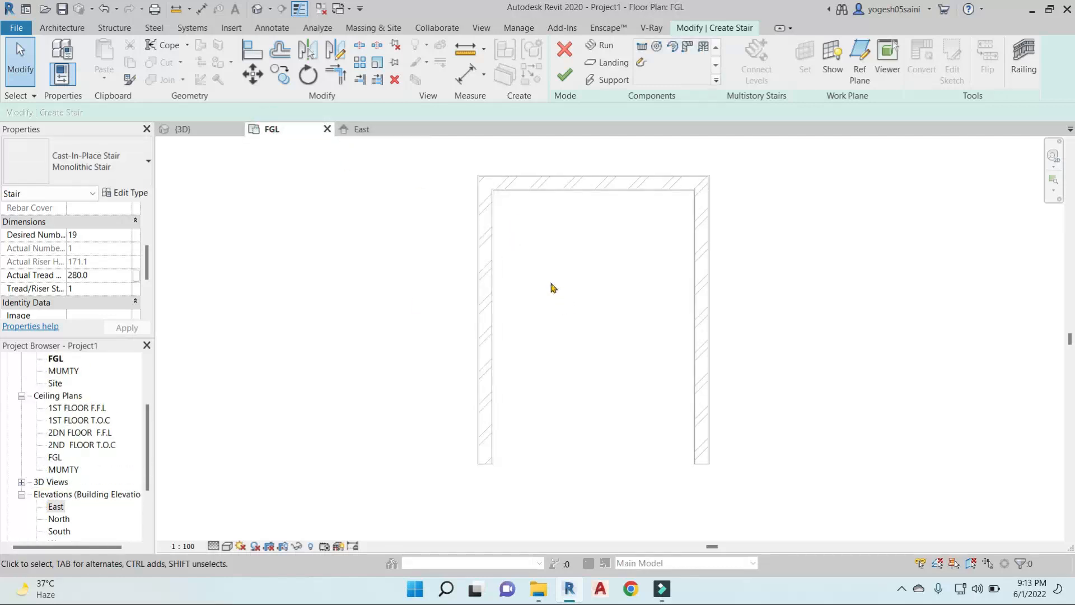
Set the stair's desired number of risers to 22 and its actual tread depth to 300 mm.
left_click(96, 236)
type("22")
left_click(126, 328)
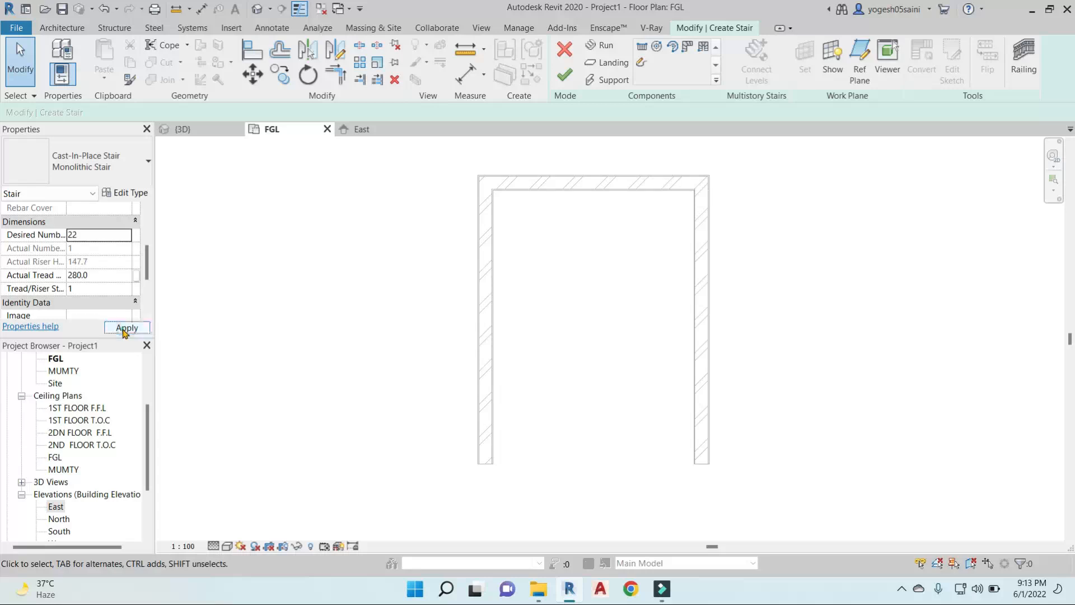
left_click(102, 274)
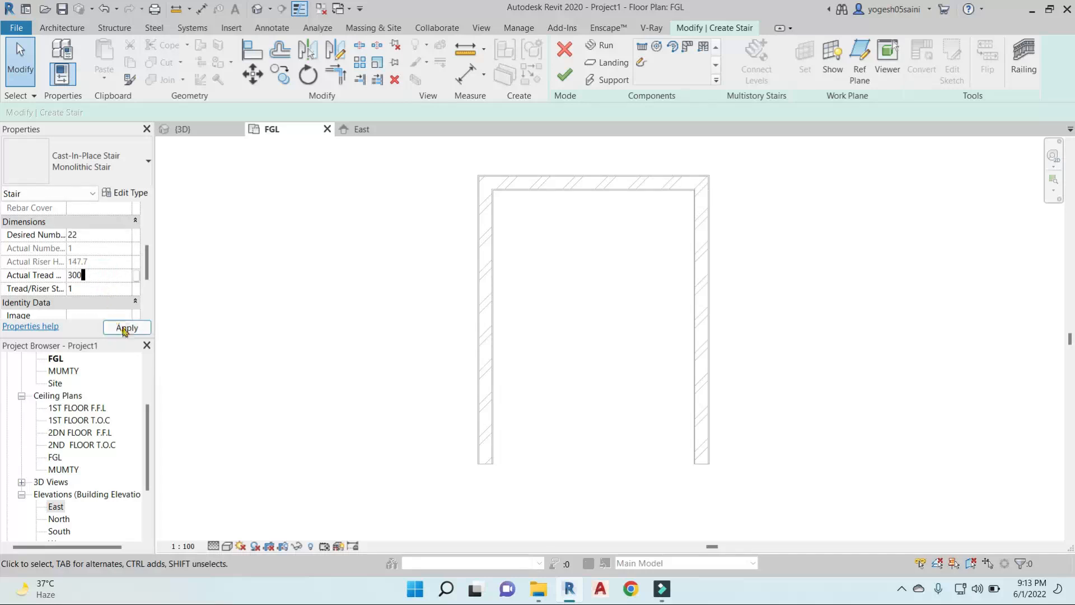
left_click(126, 328)
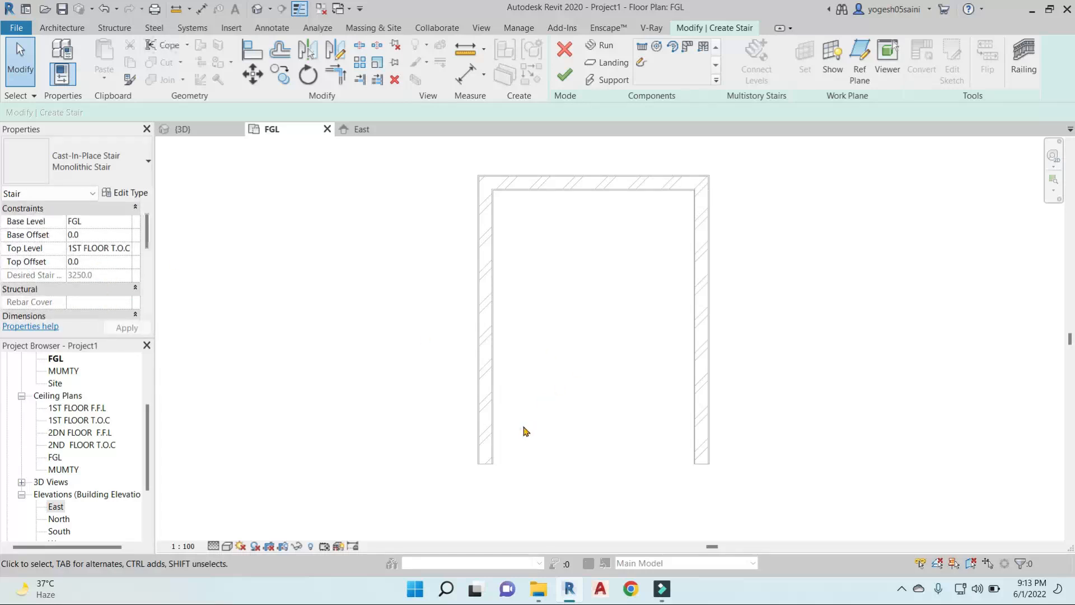
Sketch a U-shaped stair inside the walls with two parallel 11-riser runs, each 1000 mm wide and 3000 mm long, joined by an automatic landing.
left_click(641, 46)
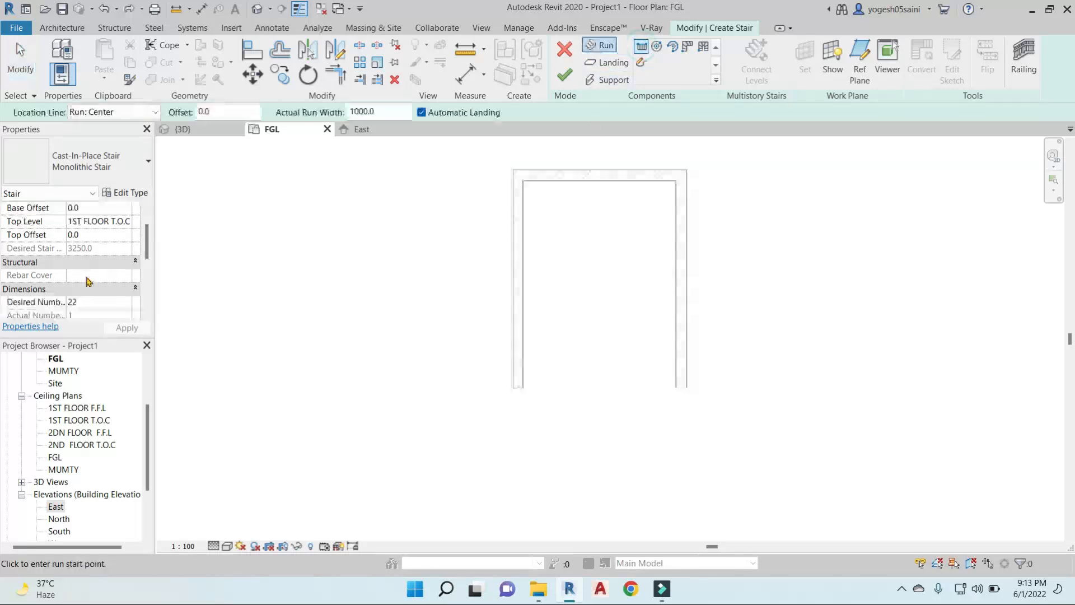
left_click(556, 388)
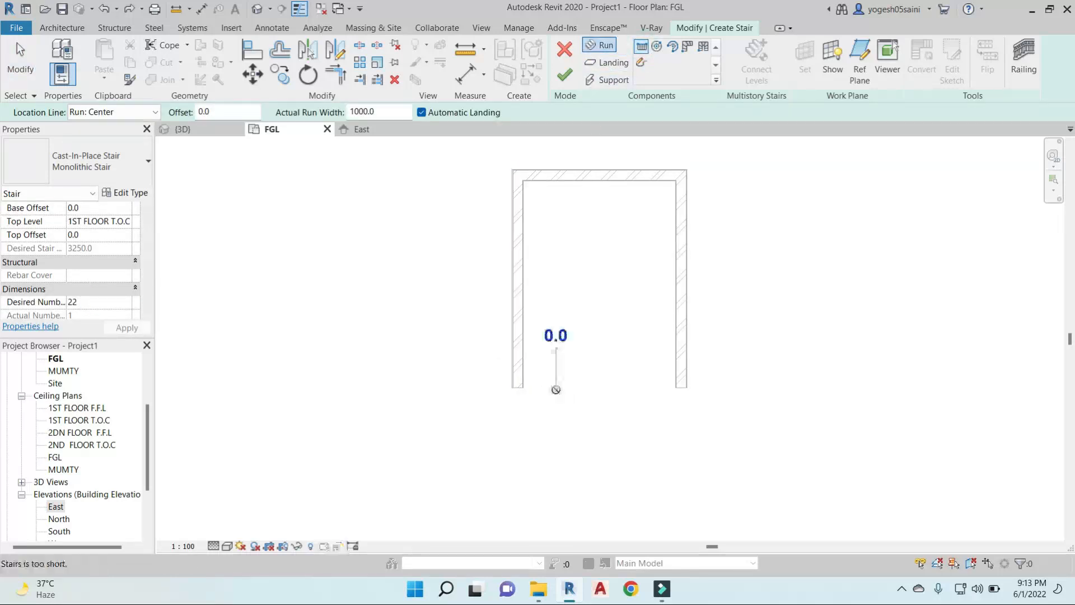
left_click(556, 241)
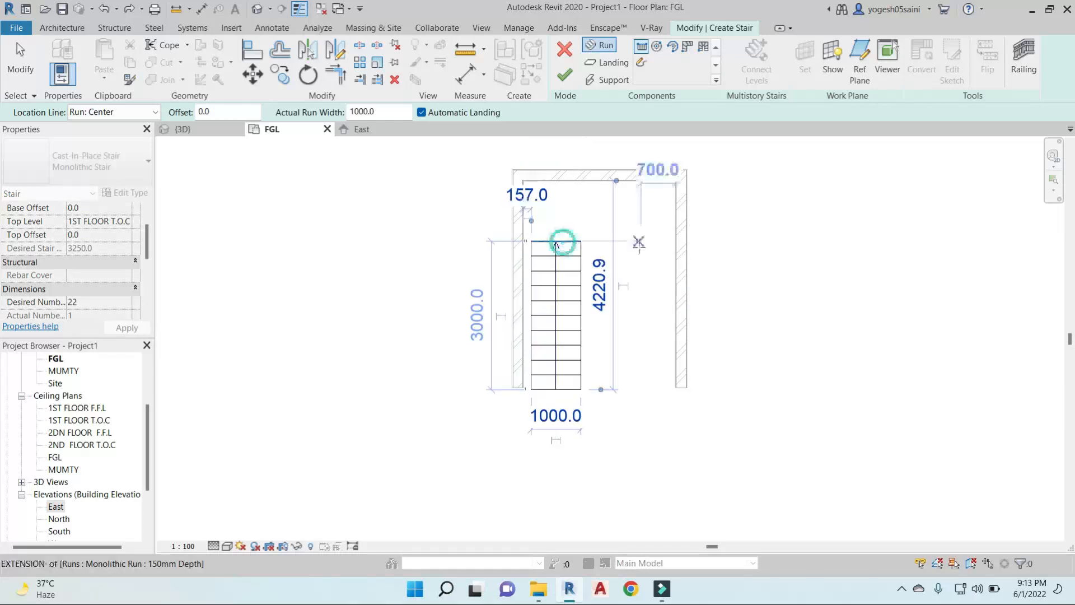
left_click(640, 241)
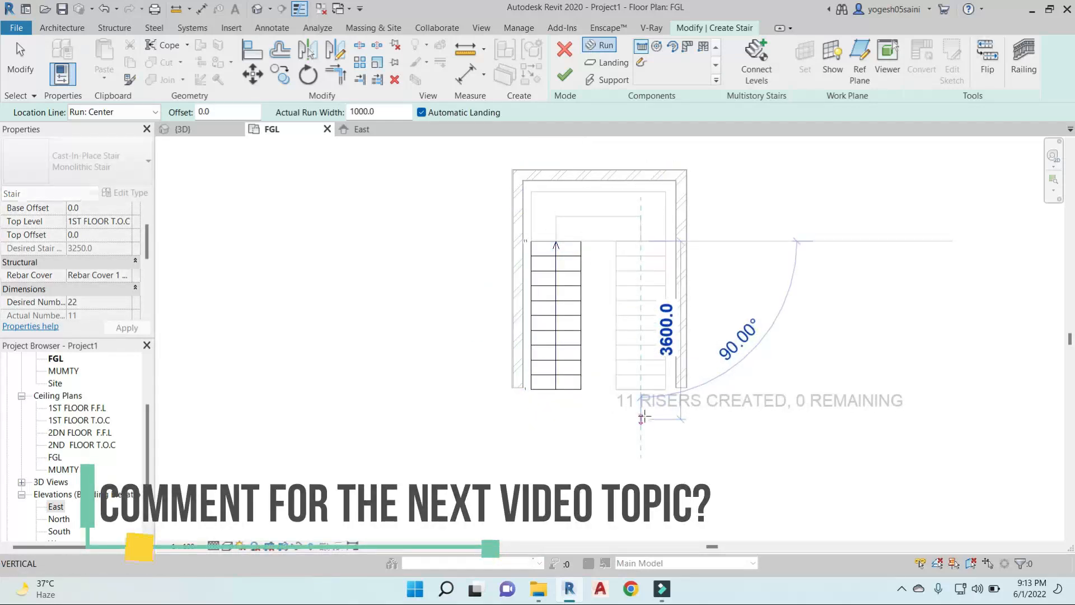
left_click(644, 416)
key("Escape")
scroll(548, 223, "up", 2)
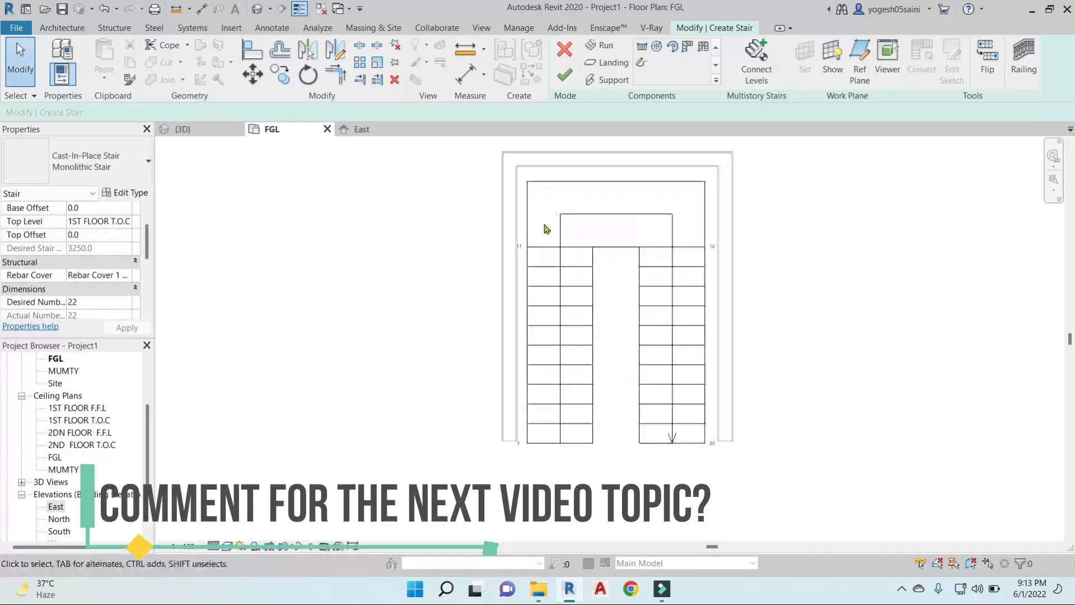
Check the left run's width and its gap to the adjacent wall.
scroll(551, 219, "down", 1)
key("d")
key("i")
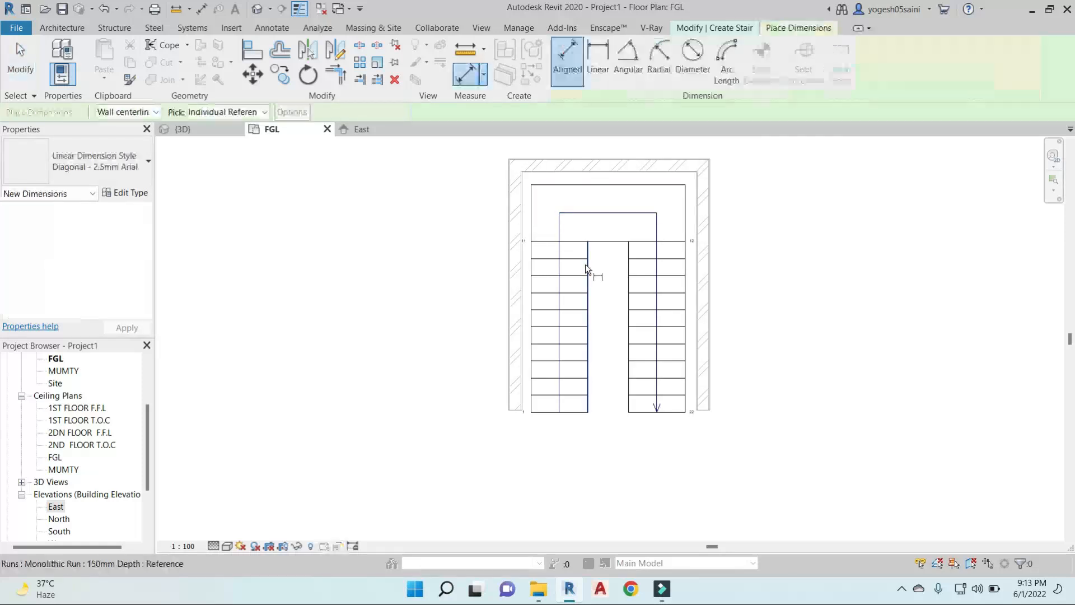
left_click(529, 277)
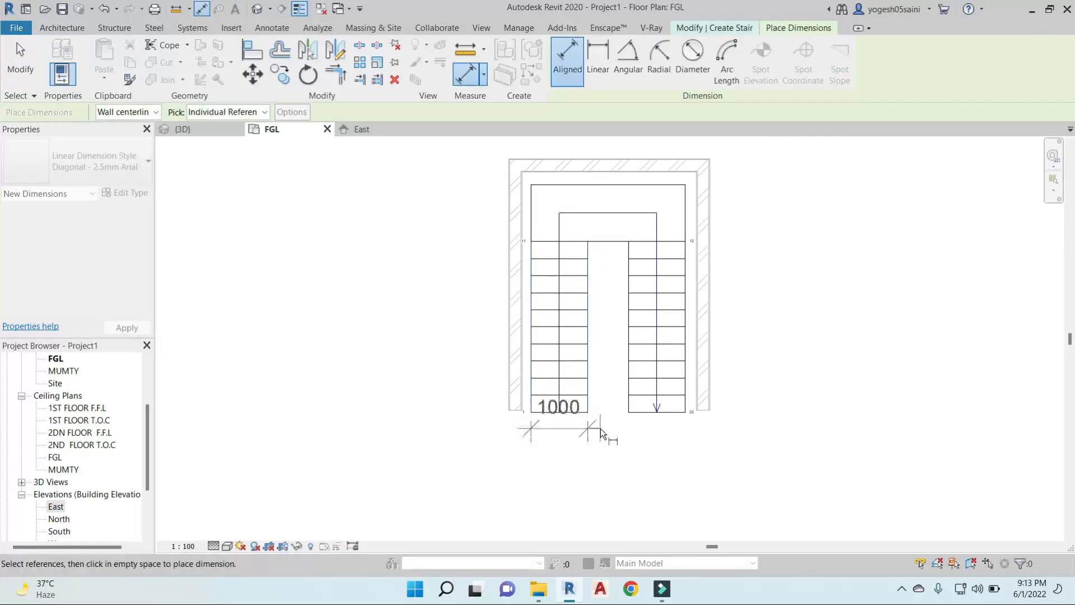
left_click(599, 430)
key("Escape")
scroll(535, 313, "up", 2)
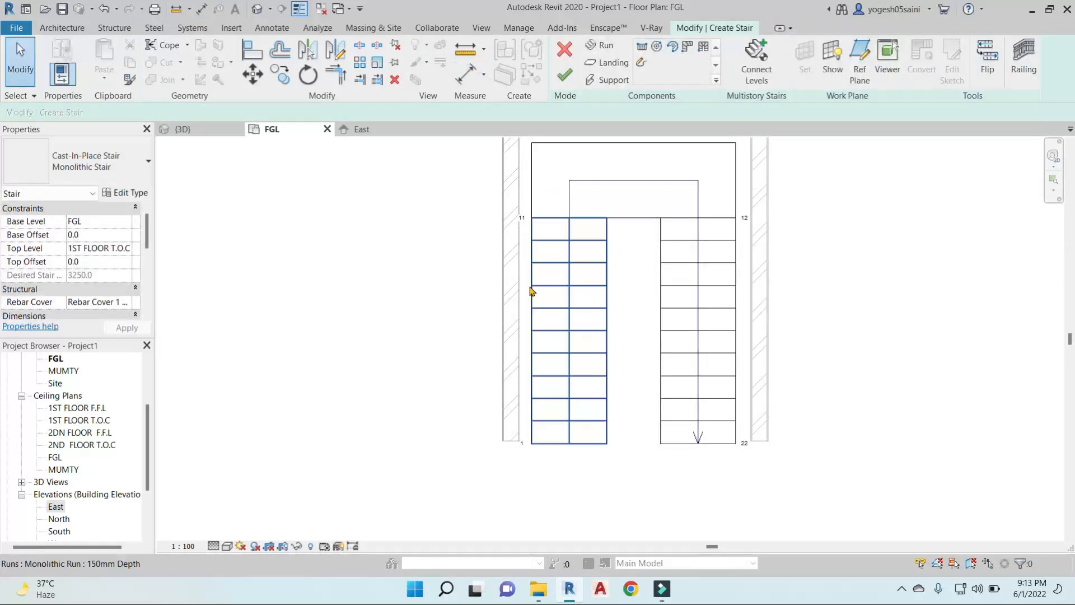
left_click(529, 286)
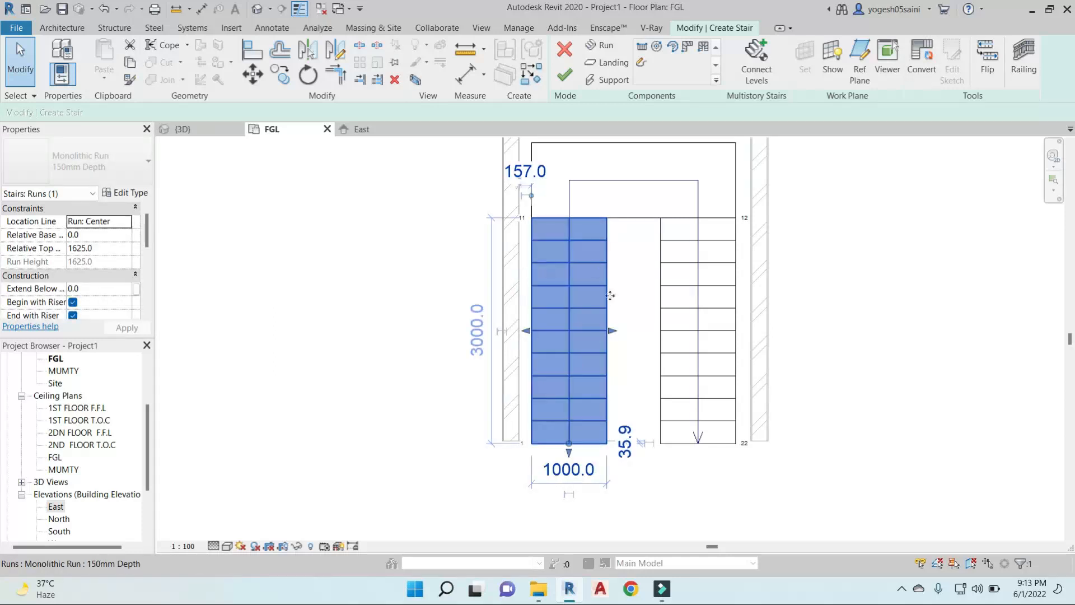
left_click(649, 304)
Align the landing's back edge with the inner face of the back wall.
scroll(646, 288, "down", 3)
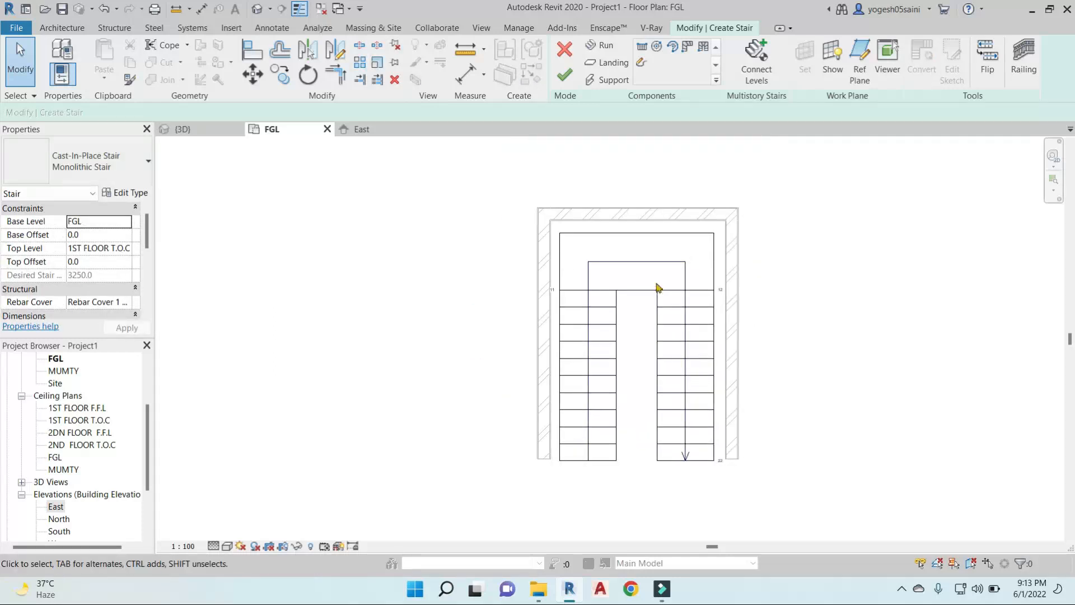
key("a")
key("l")
left_click(658, 221)
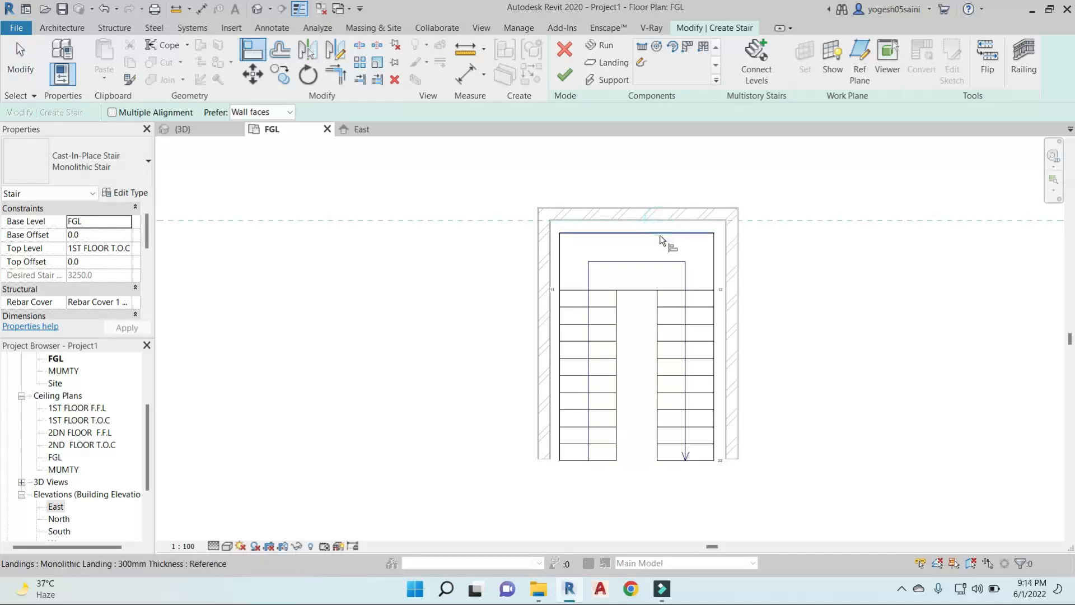
left_click(659, 232)
Align the outer edges of the left and right runs with the inner faces of the side walls.
scroll(552, 297, "up", 3)
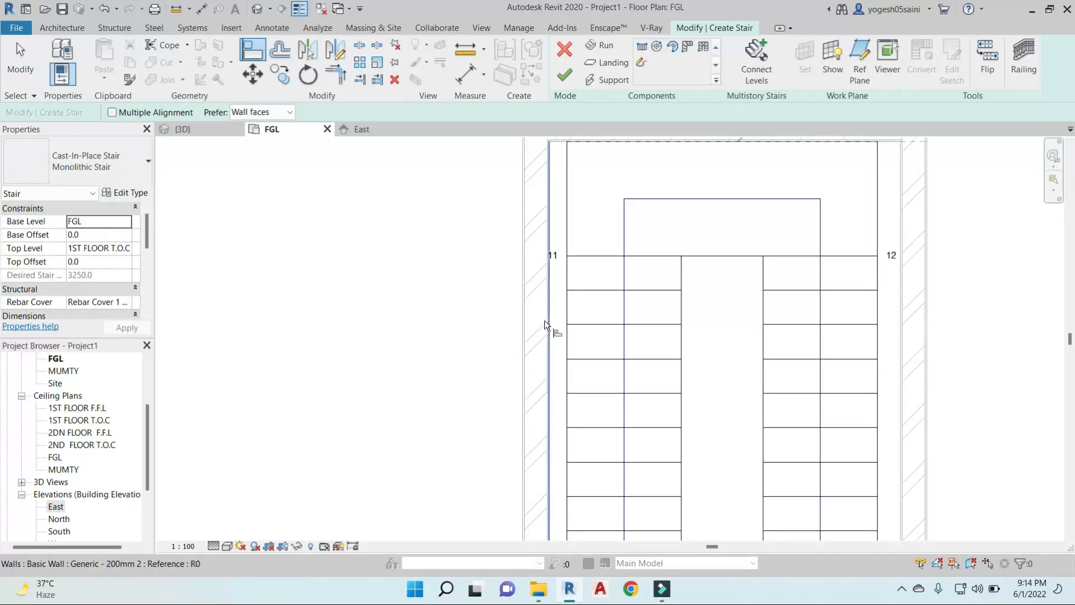
left_click(546, 325)
left_click(568, 317)
scroll(568, 354, "down", 3)
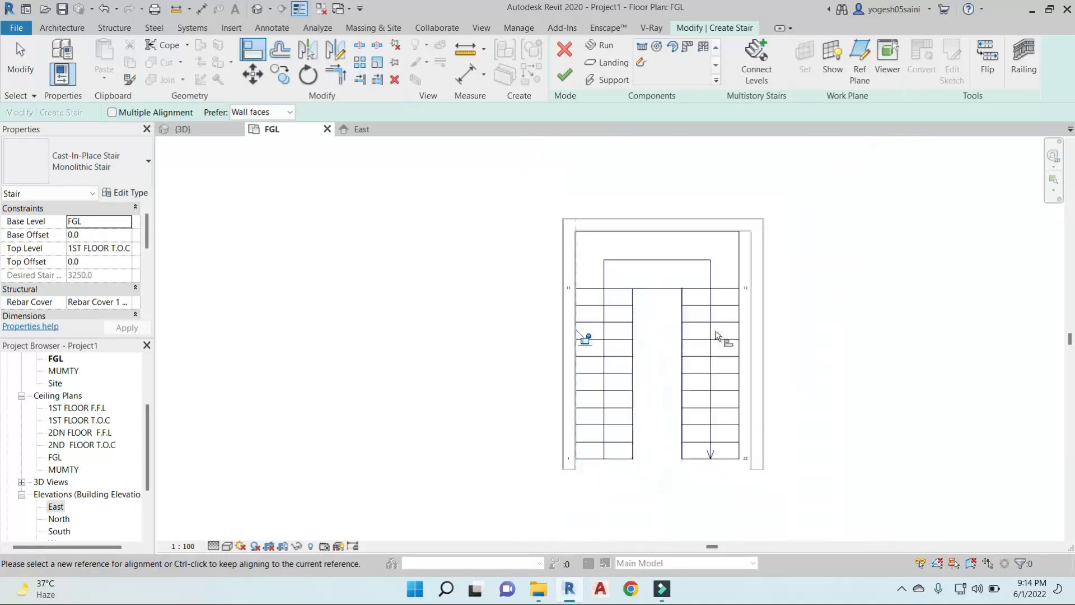
left_click(750, 313)
left_click(739, 323)
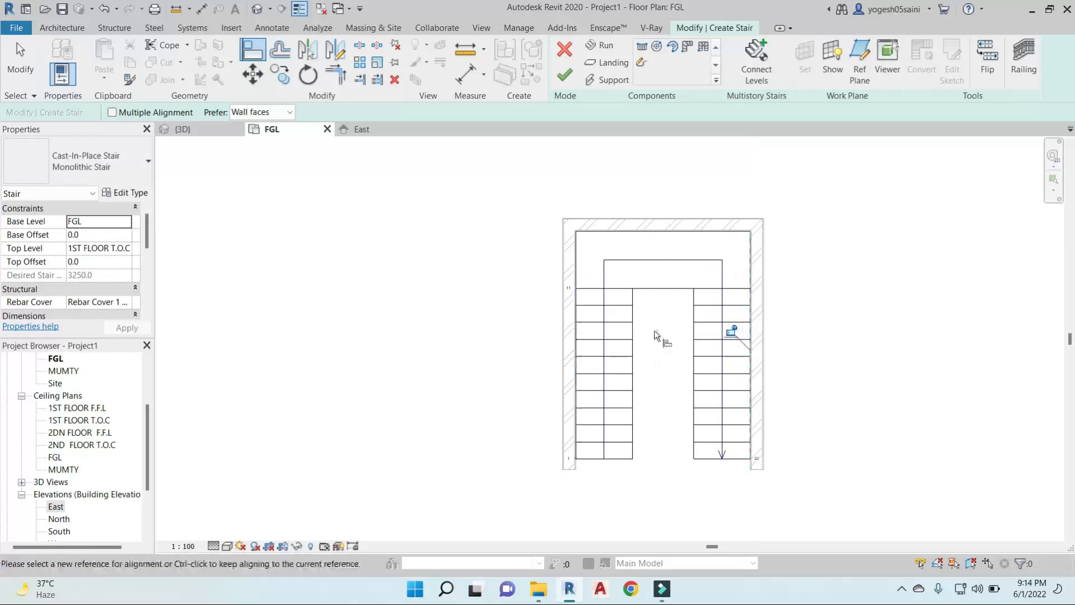
key("Escape")
key("Escape")
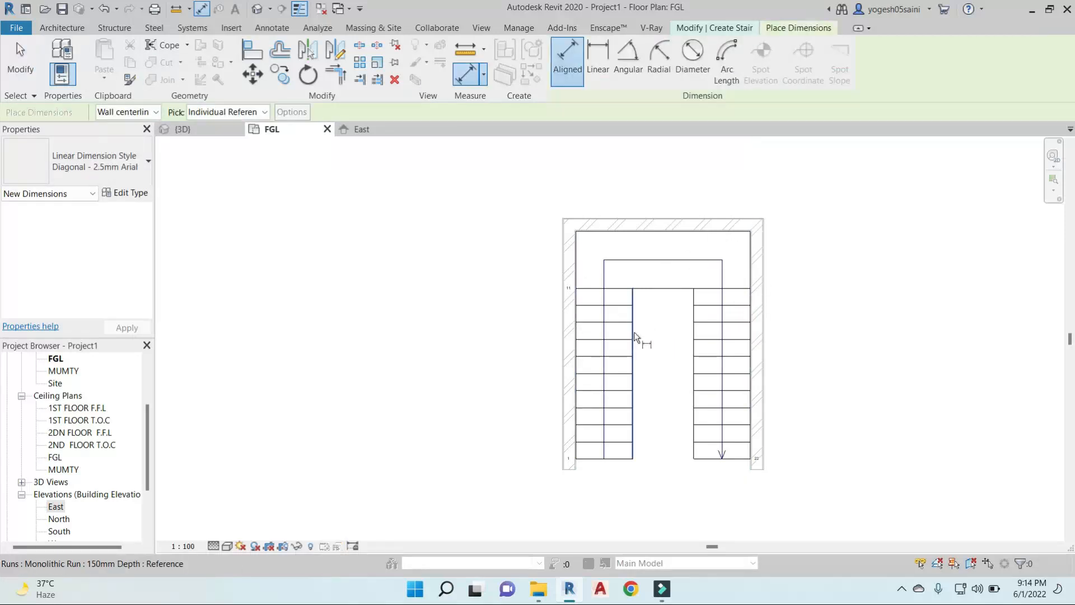
Measure the left run's width between the wall-side edge and the stairwell edge without keeping a dimension.
left_click(633, 332)
left_click(576, 335)
scroll(576, 351, "up", 3)
scroll(575, 350, "up", 3)
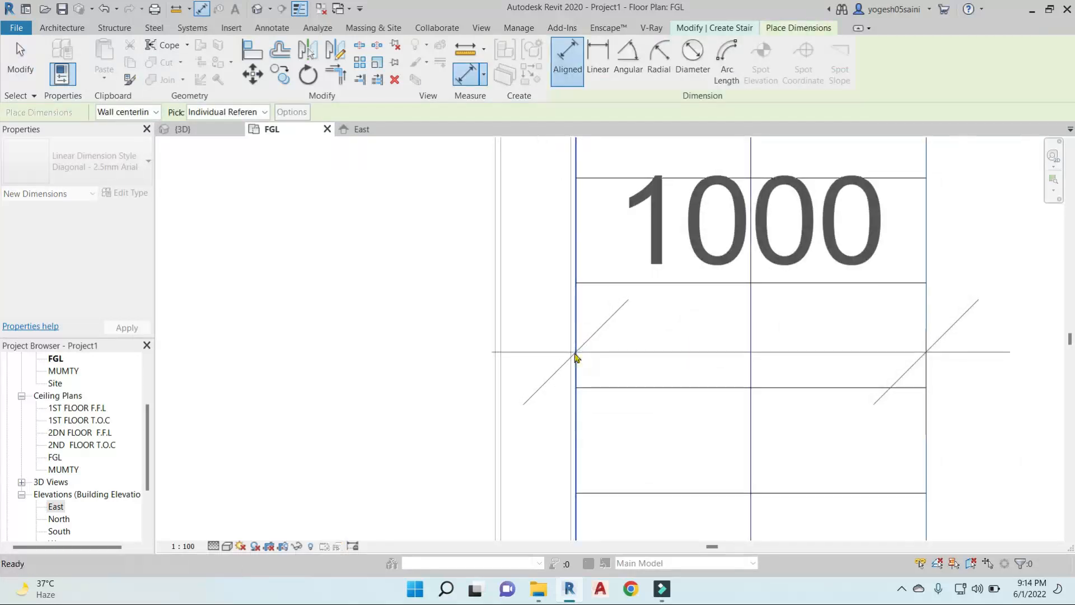
key("Escape")
scroll(576, 354, "down", 6)
scroll(573, 352, "up", 3)
left_click(578, 348)
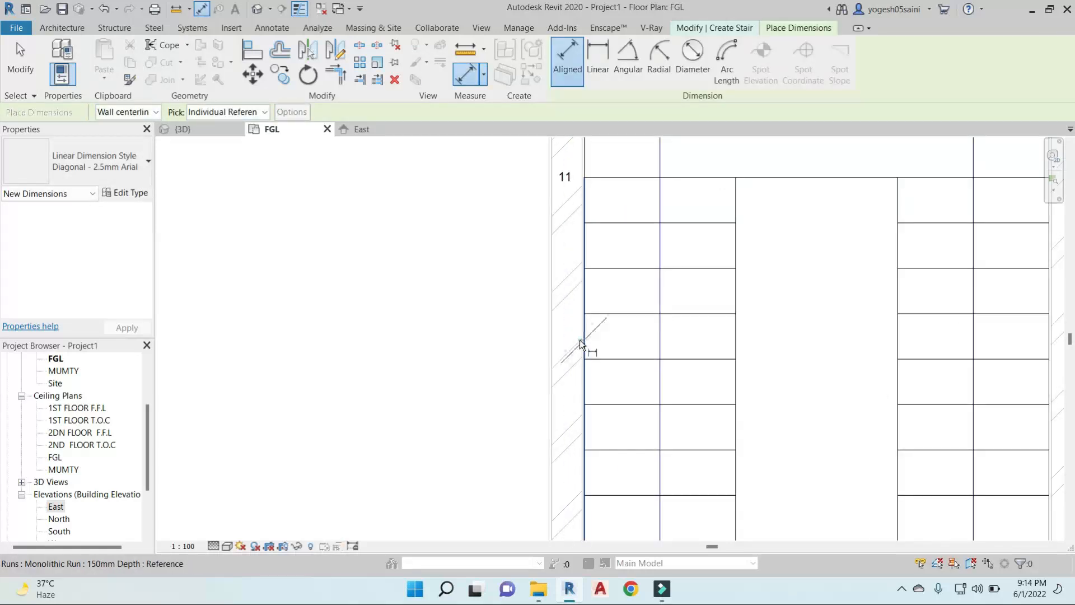
left_click(736, 347)
key("Escape")
key("Escape")
scroll(674, 300, "down", 8)
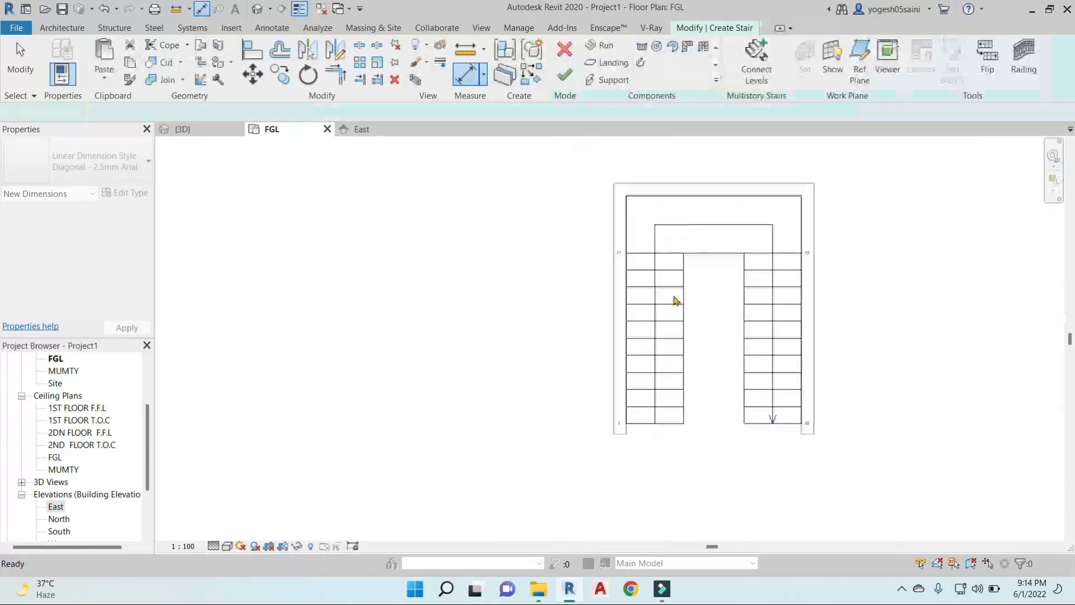
key("d")
key("i")
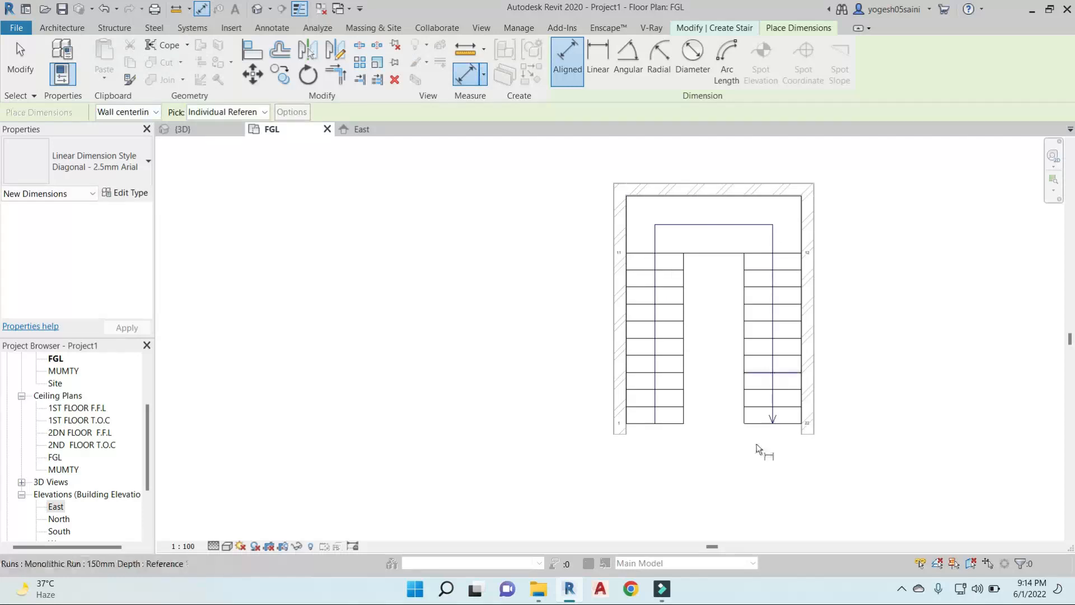
key("Escape")
Finish the stair sketch and show the stair with its railings from the front in the 3D view.
left_click(567, 73)
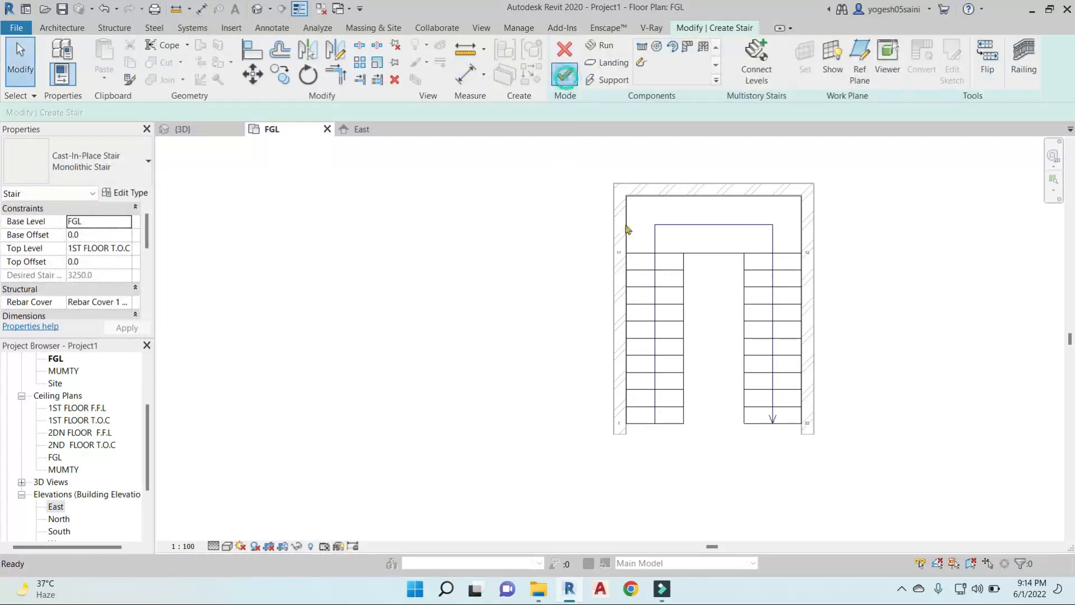
left_click(260, 10)
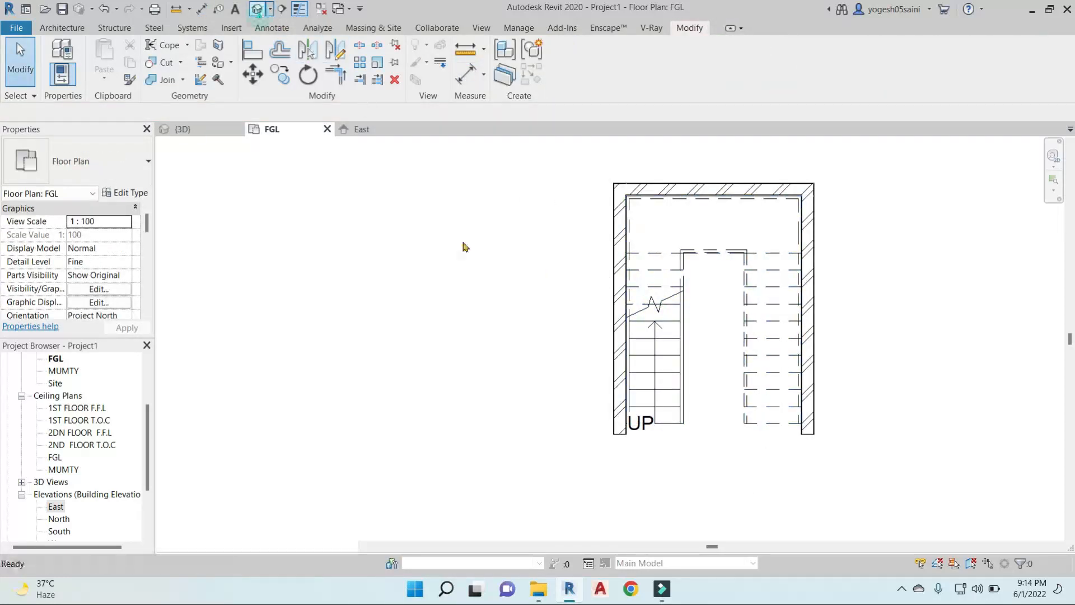
middle_click_drag(605, 326, 380, 353, "shift")
scroll(508, 288, "up", 3)
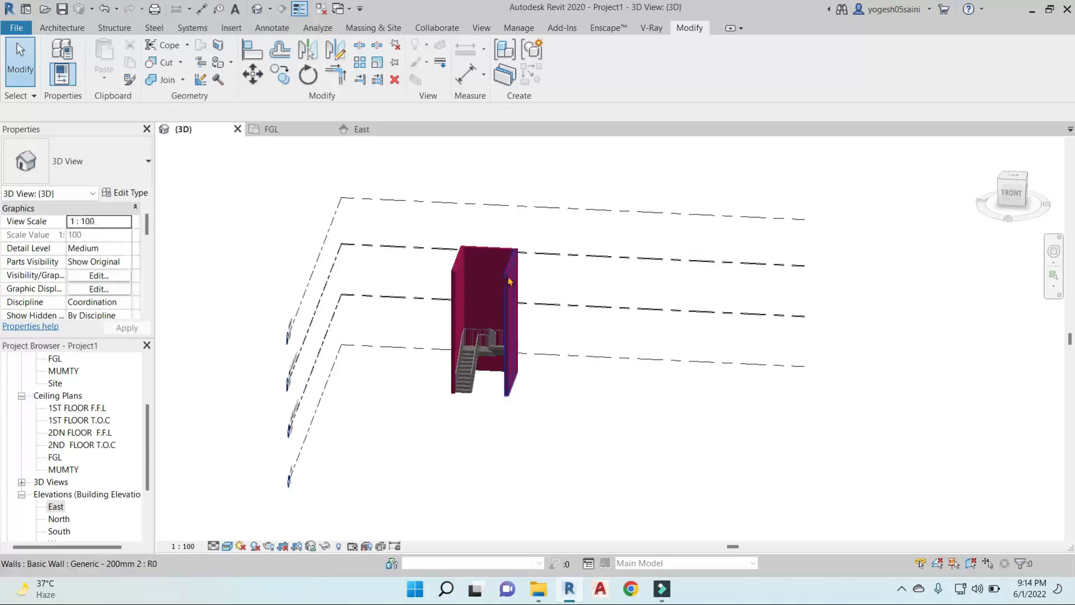
middle_click_drag(493, 341, 535, 358, "shift")
scroll(496, 351, "up", 3)
scroll(496, 348, "up", 4)
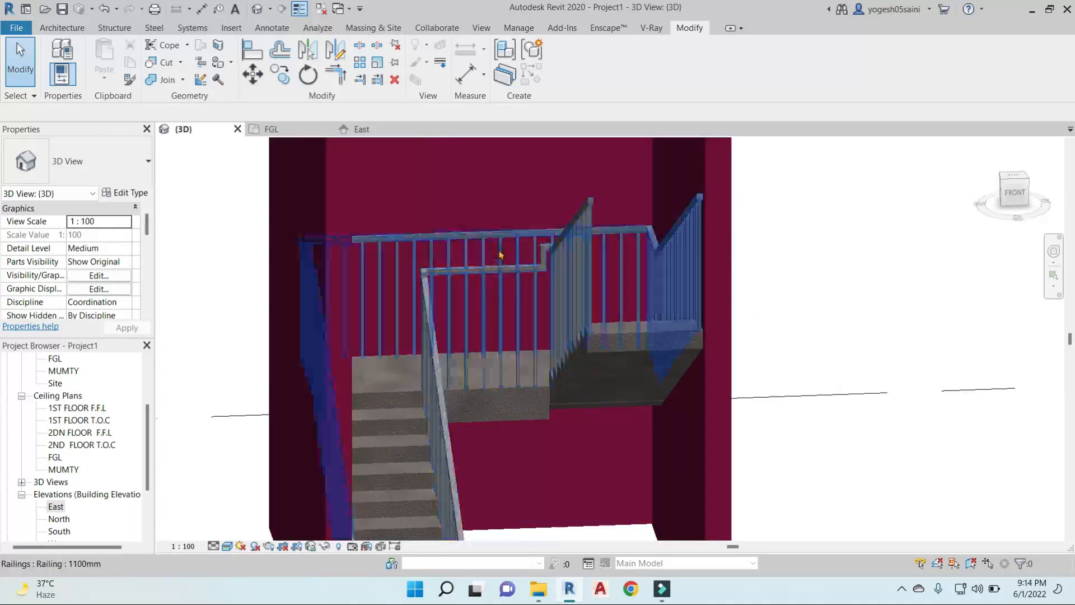
Delete the outer railing that runs along the walls, keeping the inner railing around the stairwell.
left_click(509, 237)
key("Delete")
scroll(560, 255, "down", 3)
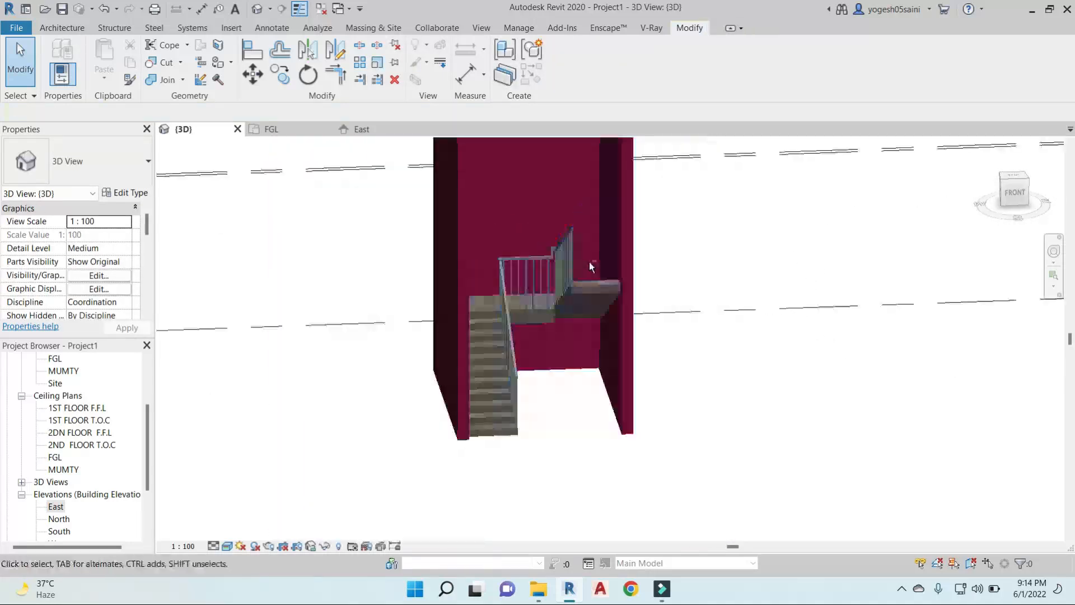
middle_click_drag(590, 267, 595, 321, "shift")
scroll(595, 321, "down", 3)
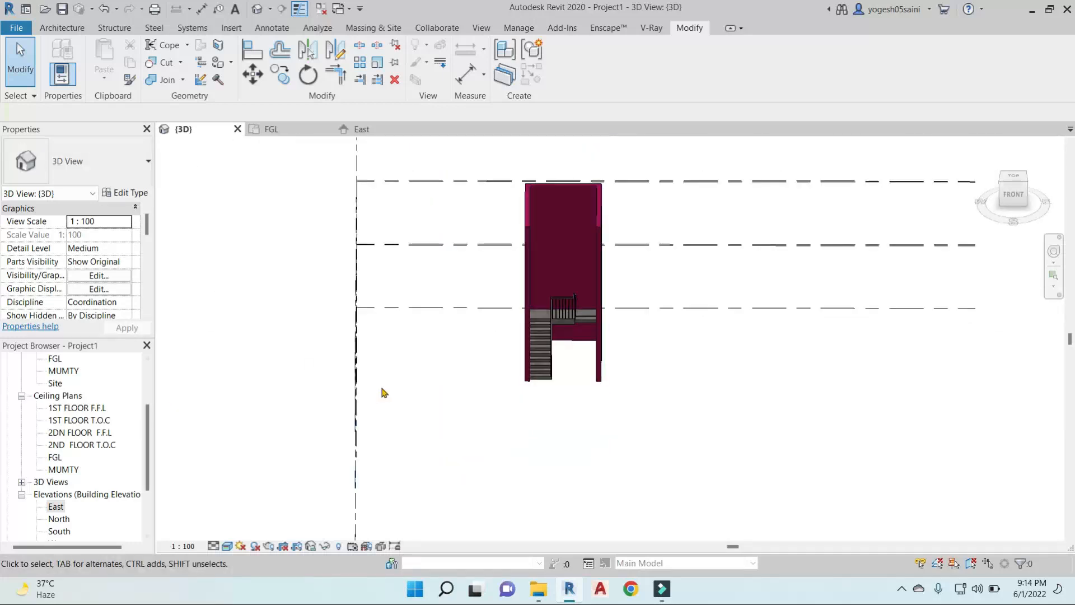
In the FGL floor plan, place a building section lengthwise through the left flight, extending beyond both ends of the walls and facing the right flight.
left_click(22, 396)
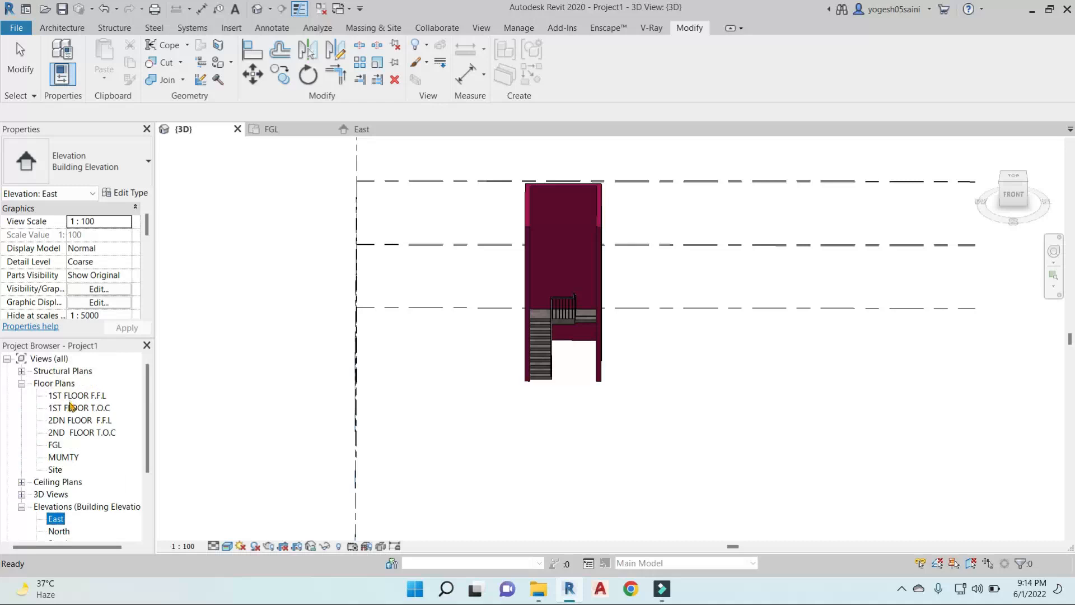
double_click(56, 447)
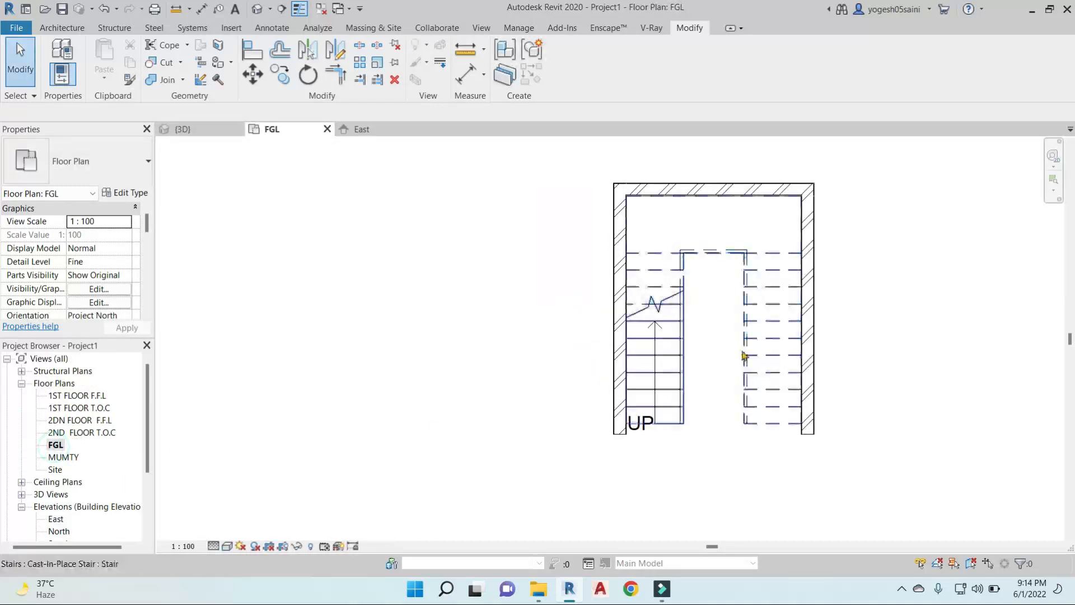
middle_click_drag(705, 415, 623, 426)
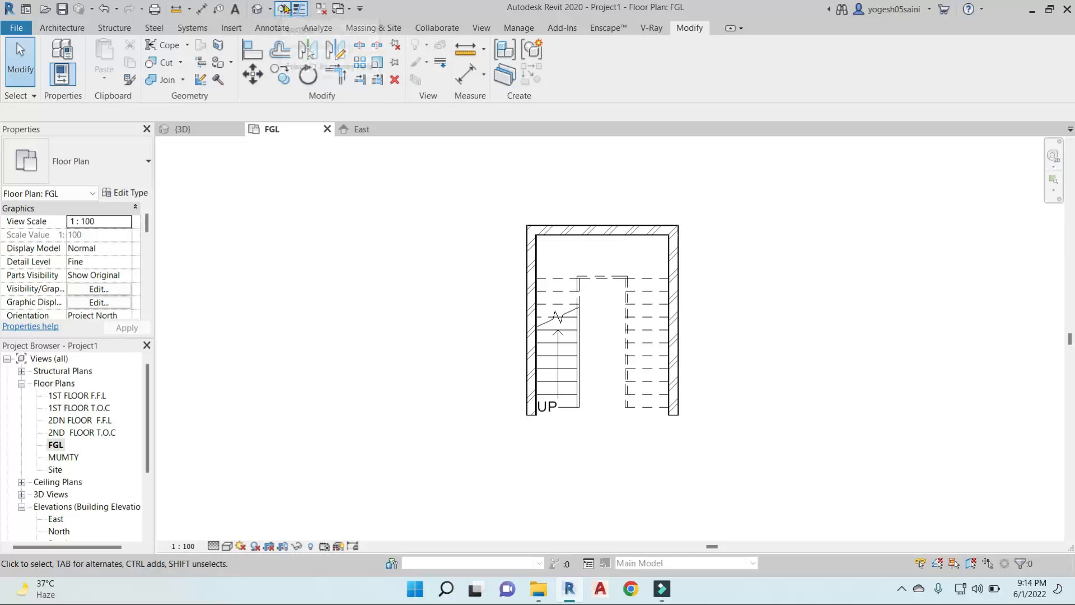
left_click(481, 27)
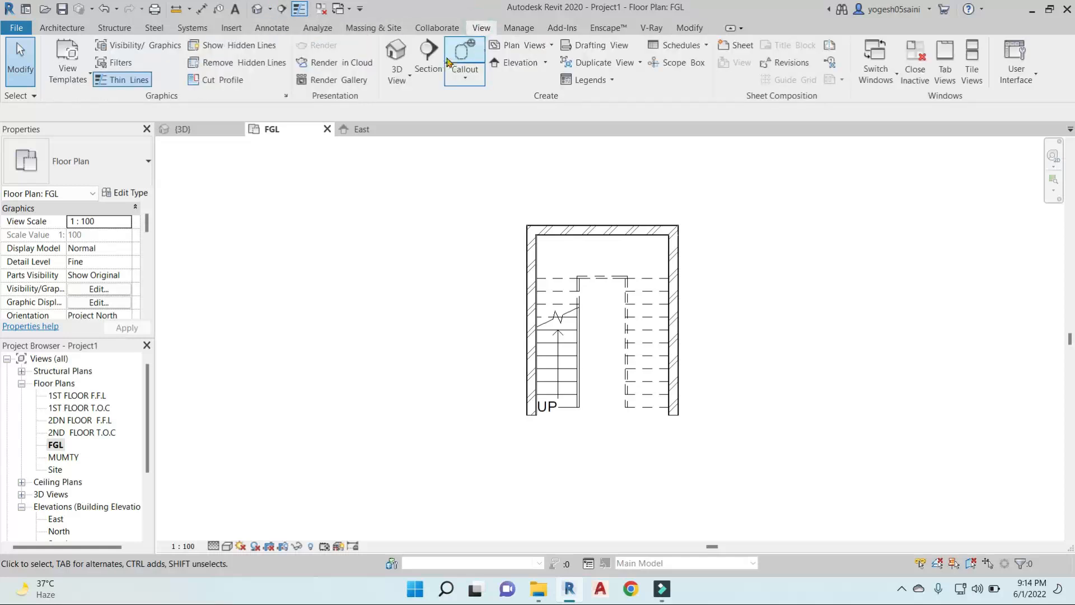
left_click(427, 56)
left_click(559, 430)
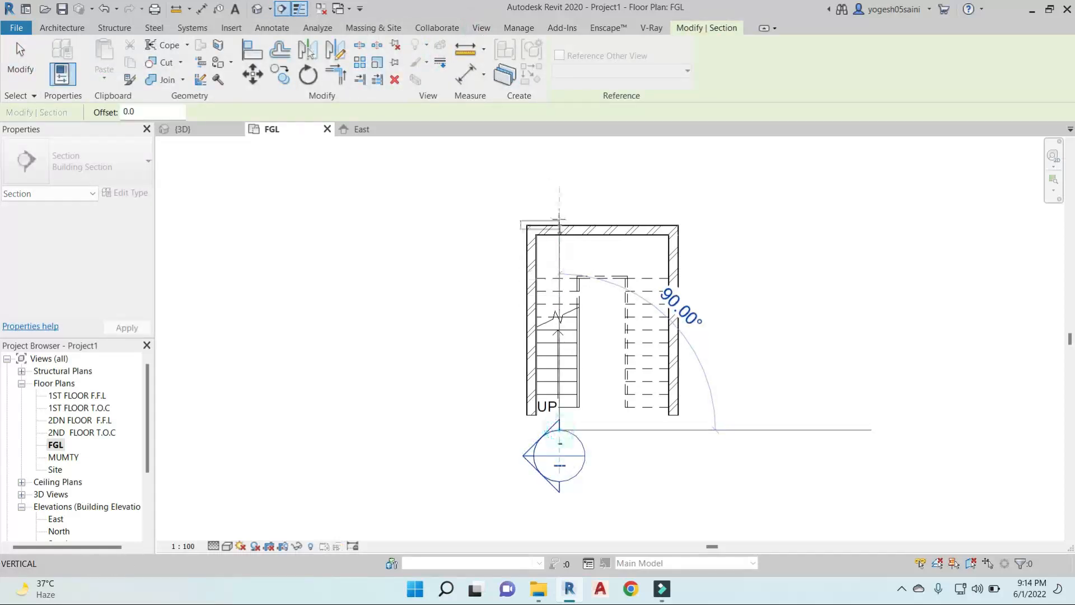
left_click(559, 197)
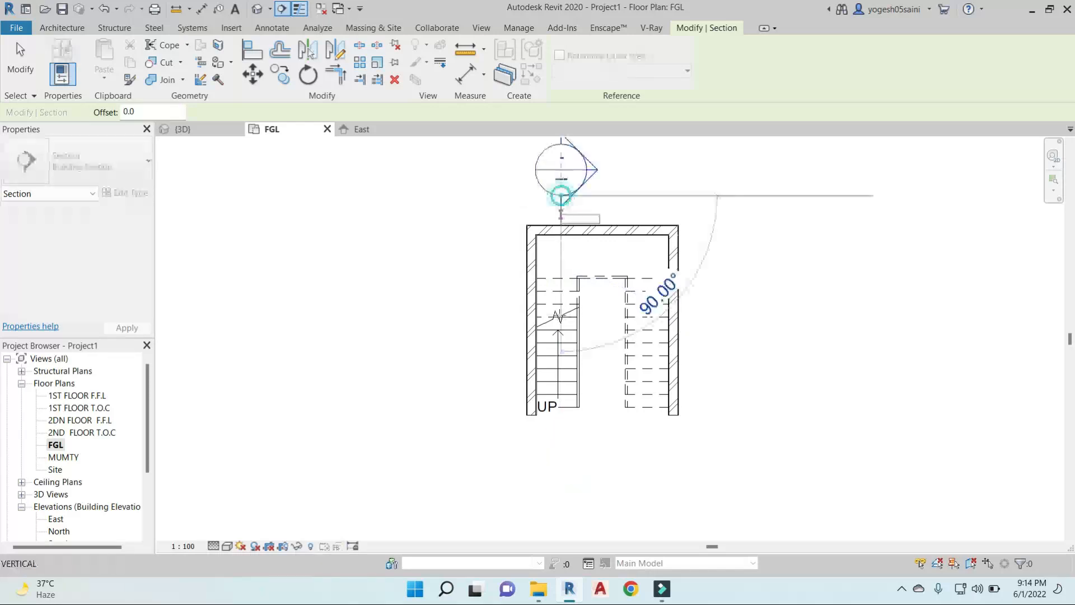
key("Escape")
key("Escape")
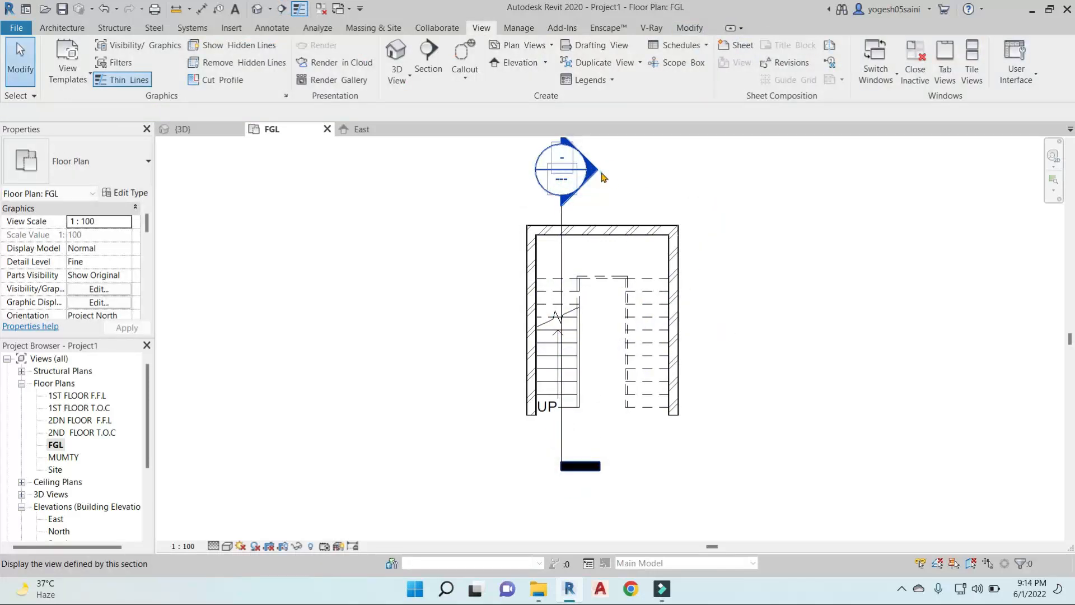
Open the new building section and examine the lower flight, landing and railings down to the FGL level.
double_click(602, 175)
scroll(640, 309, "up", 5)
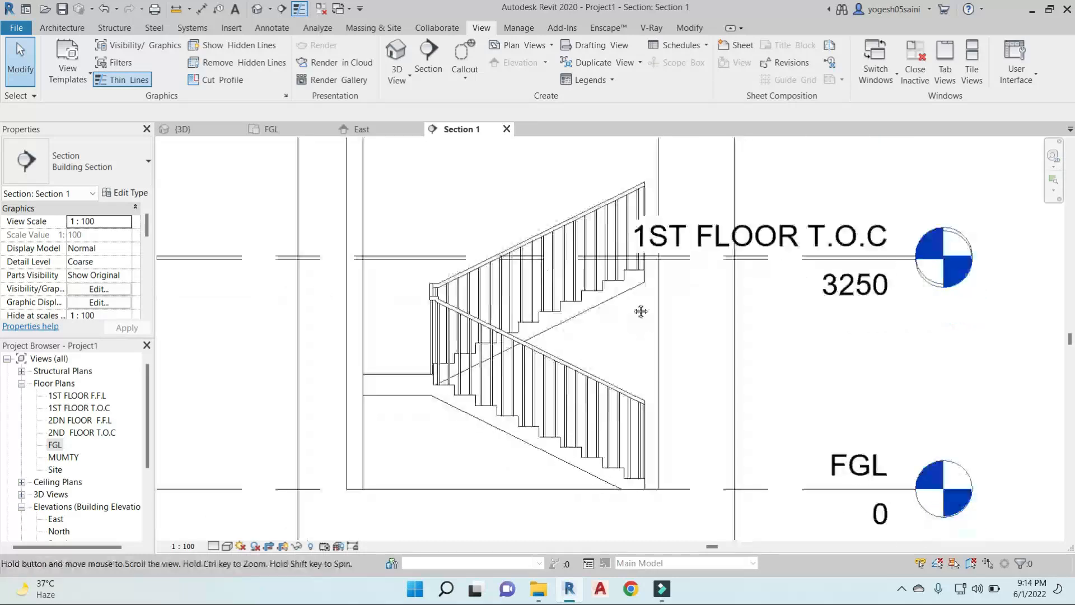
middle_click_drag(640, 309, 603, 330)
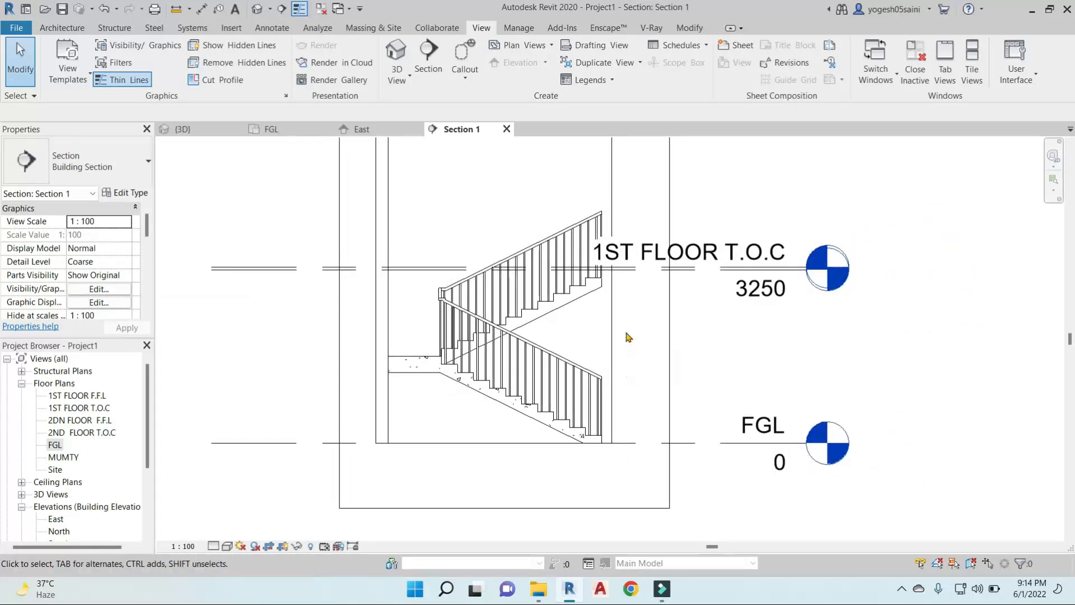
scroll(419, 352, "up", 3)
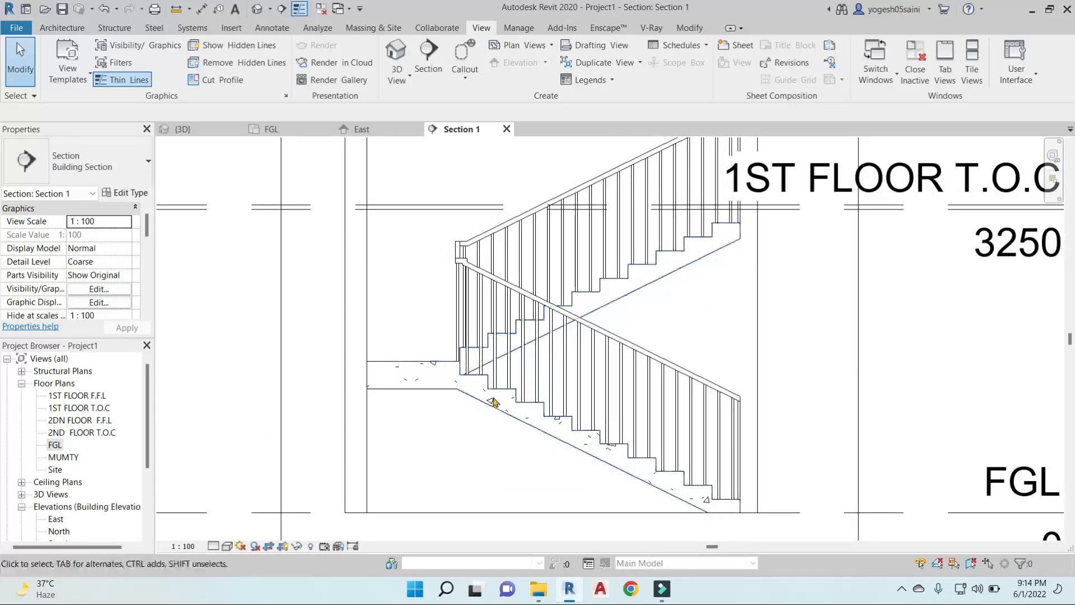
middle_click_drag(655, 449, 548, 361)
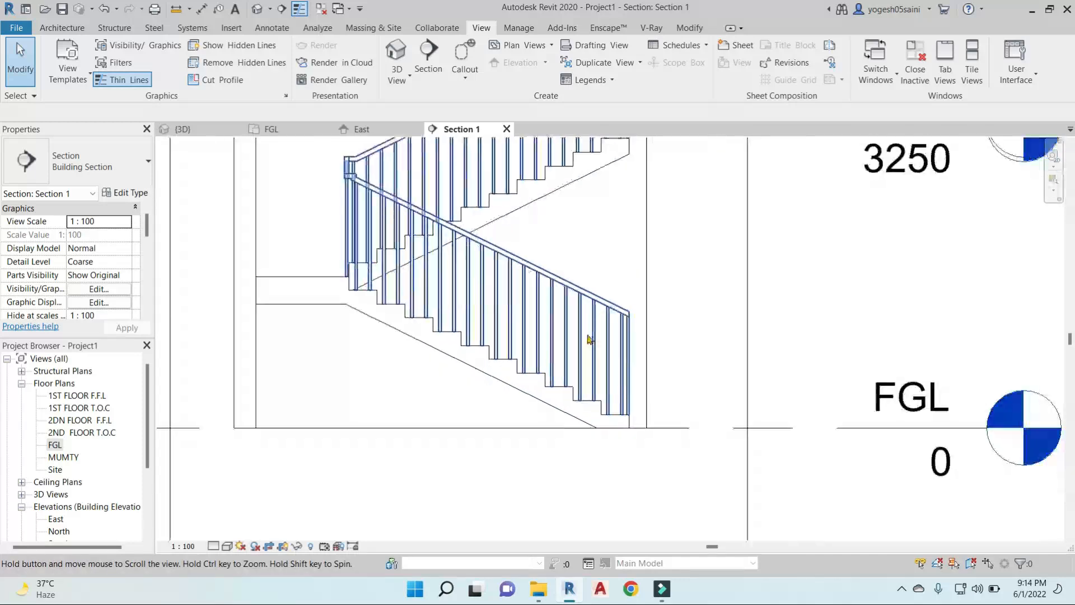
Start a floor in the FGL floor plan and duplicate the Generic 150mm type as FLOOR WITH FINISH.
double_click(55, 444)
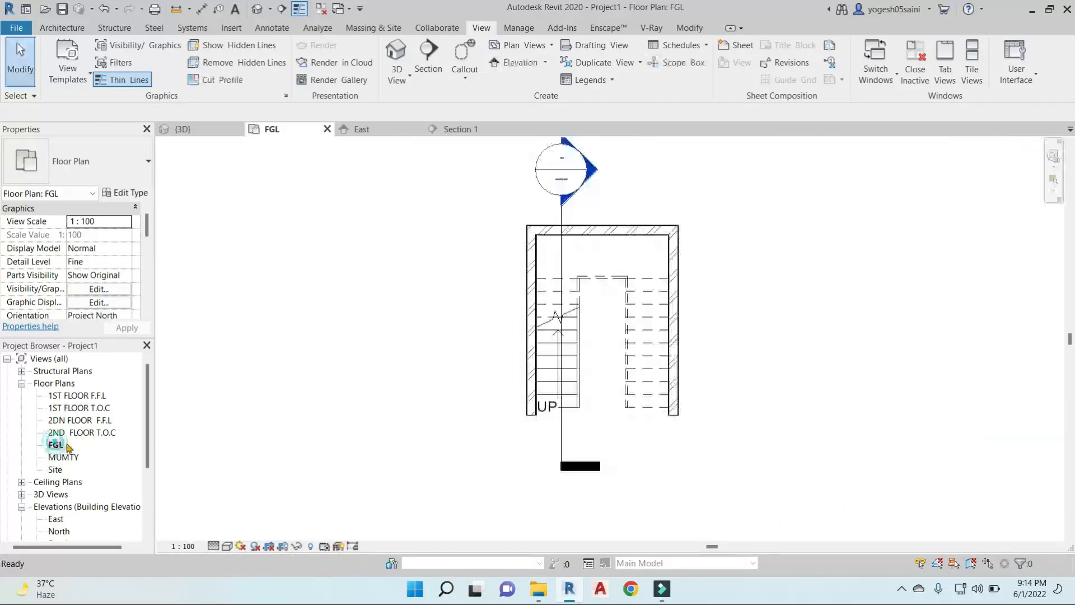
left_click(62, 27)
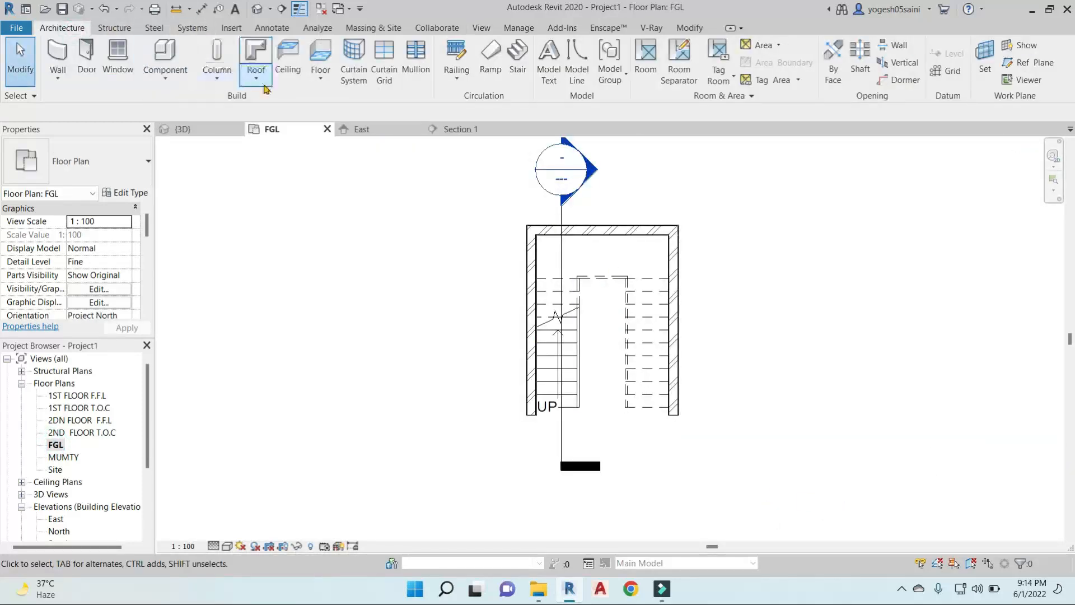
left_click(316, 87)
left_click(324, 129)
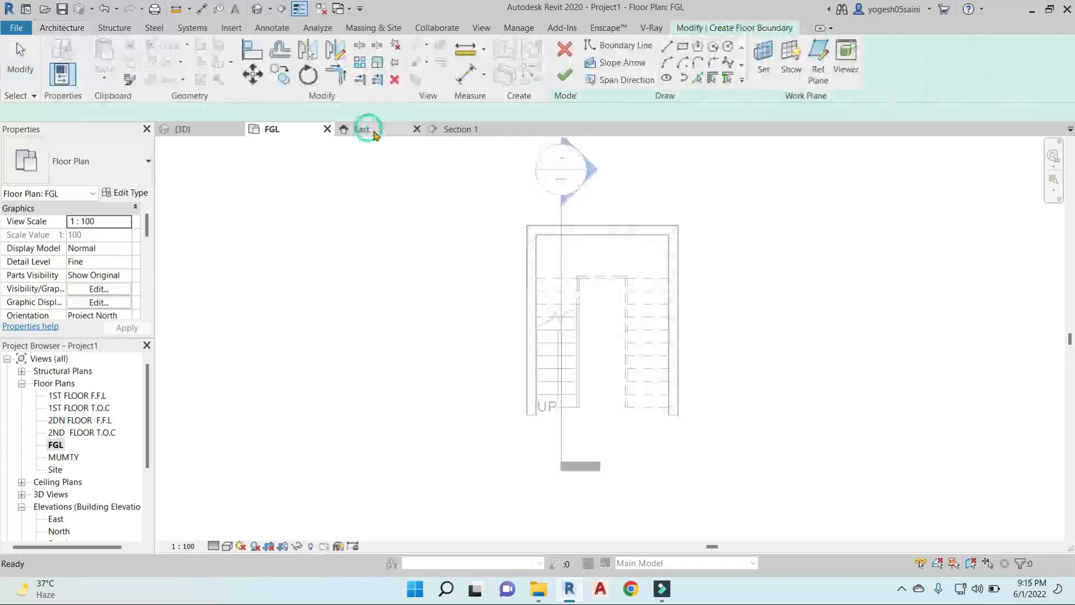
left_click(130, 192)
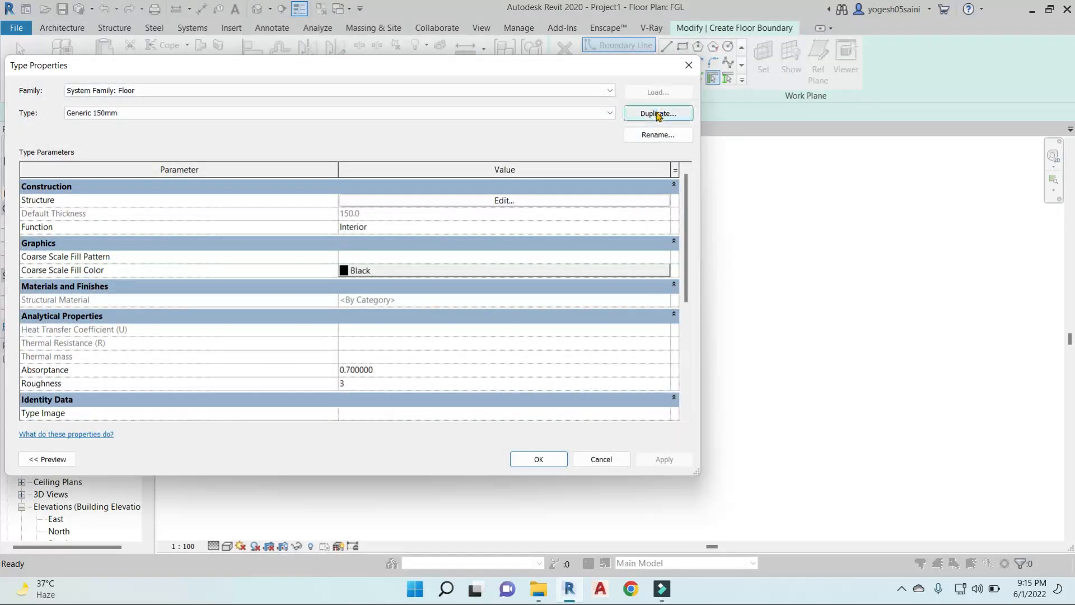
left_click(657, 114)
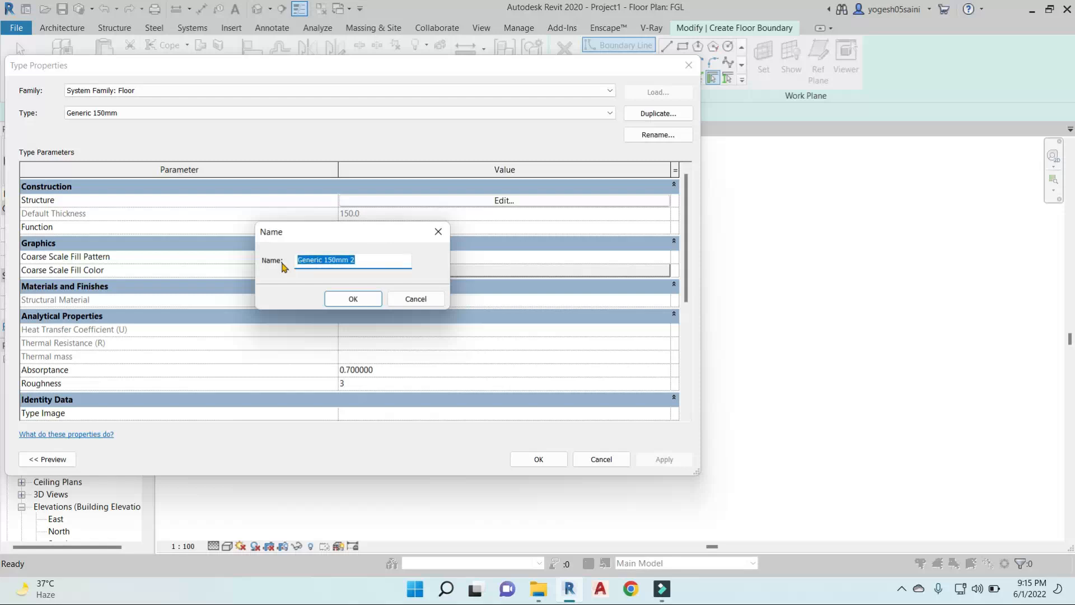
left_click(362, 303)
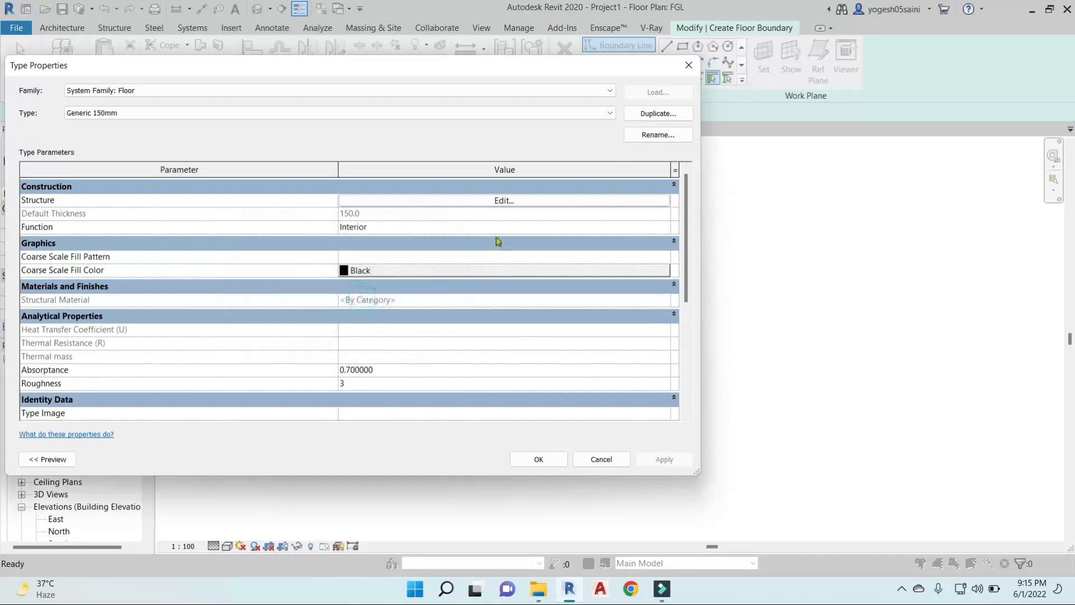
Add a 50 mm layer above the core of FLOOR WITH FINISH and assign Concrete, Cast In Situ to the 150 mm structure layer.
left_click(498, 201)
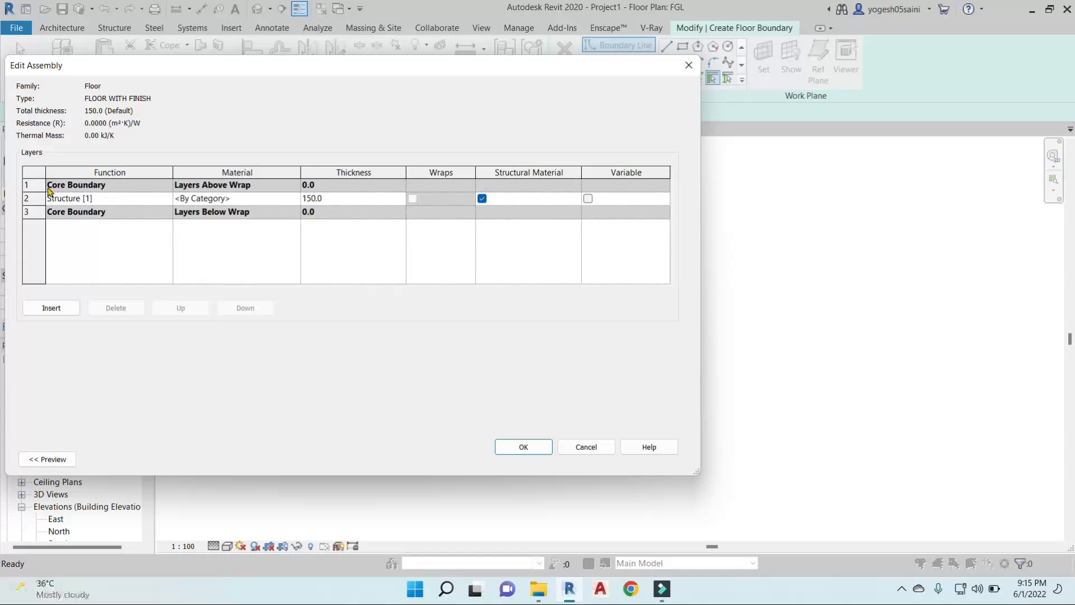
left_click(56, 307)
left_click(329, 186)
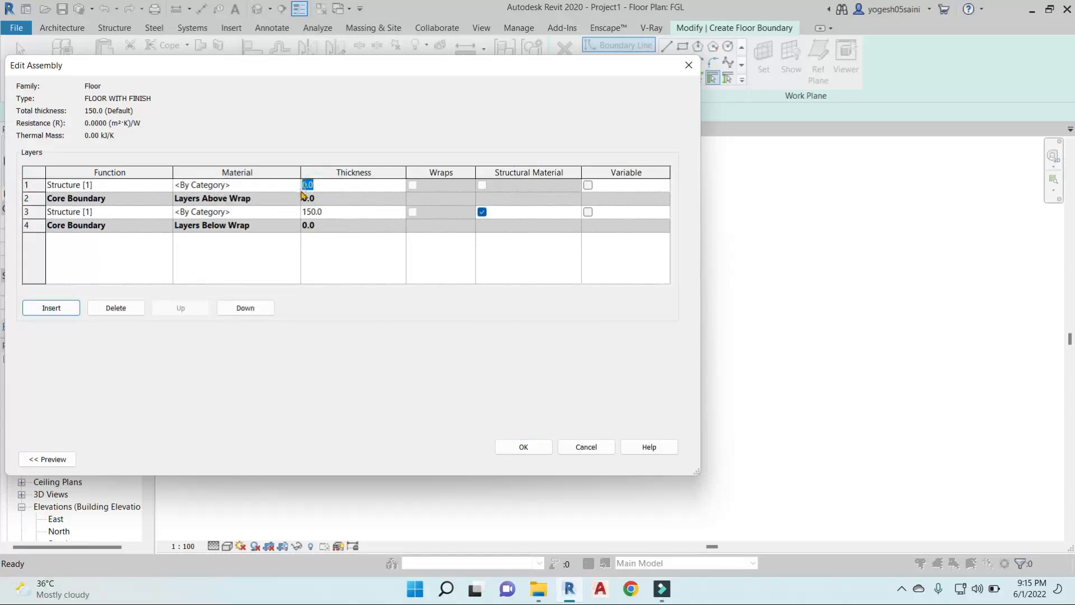
left_click(293, 213)
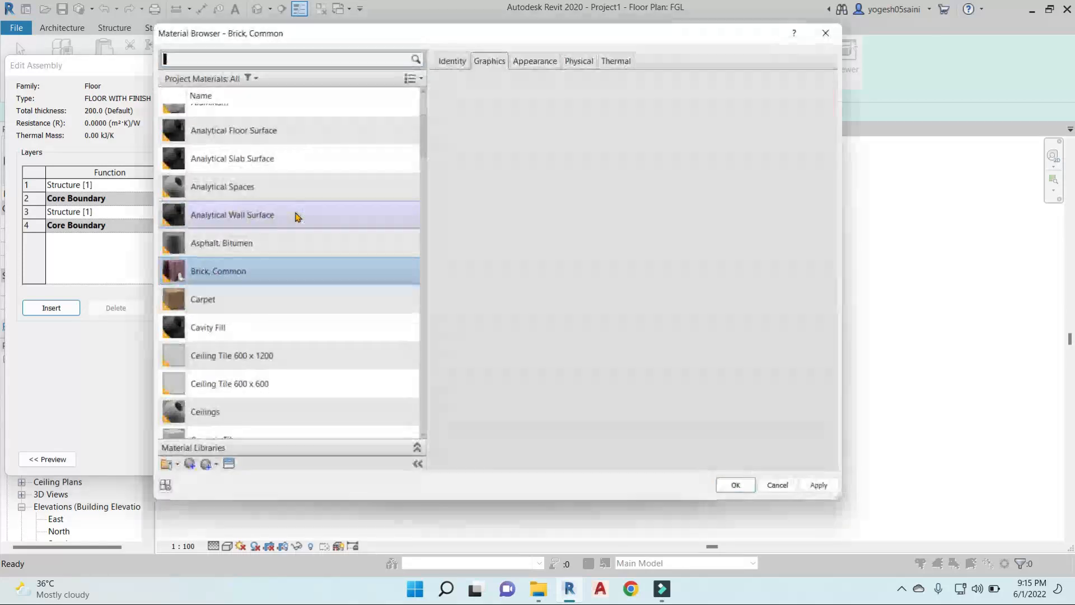
scroll(263, 327, "down", 3)
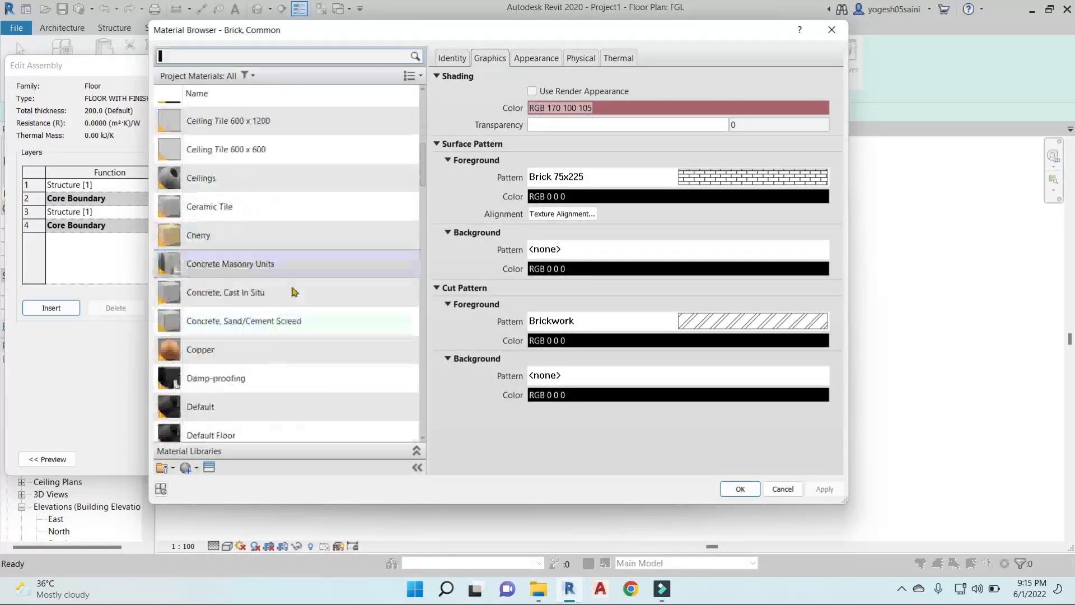
left_click(287, 292)
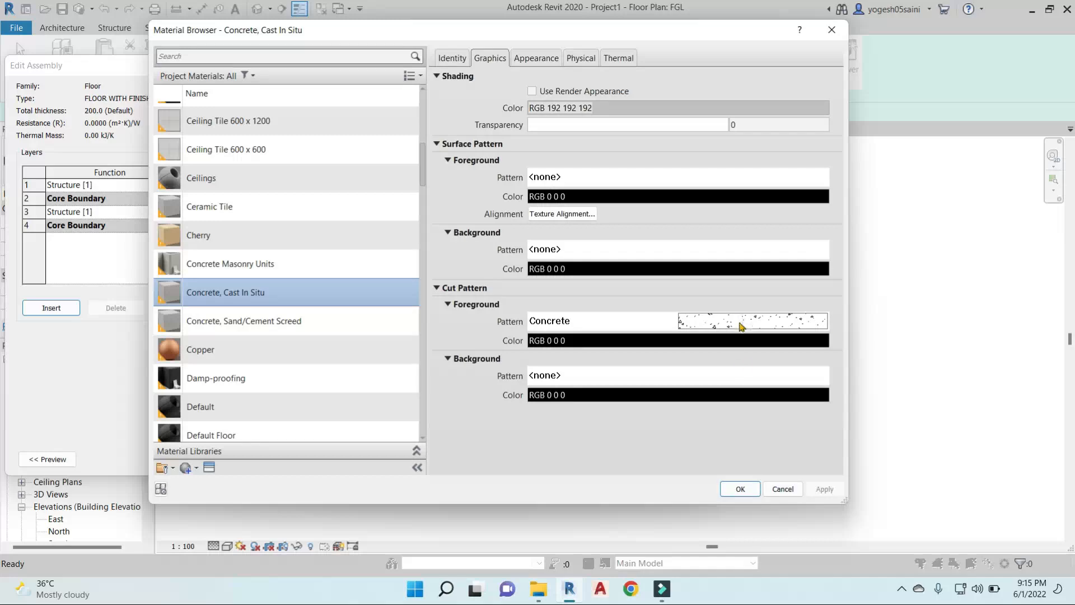
left_click(741, 489)
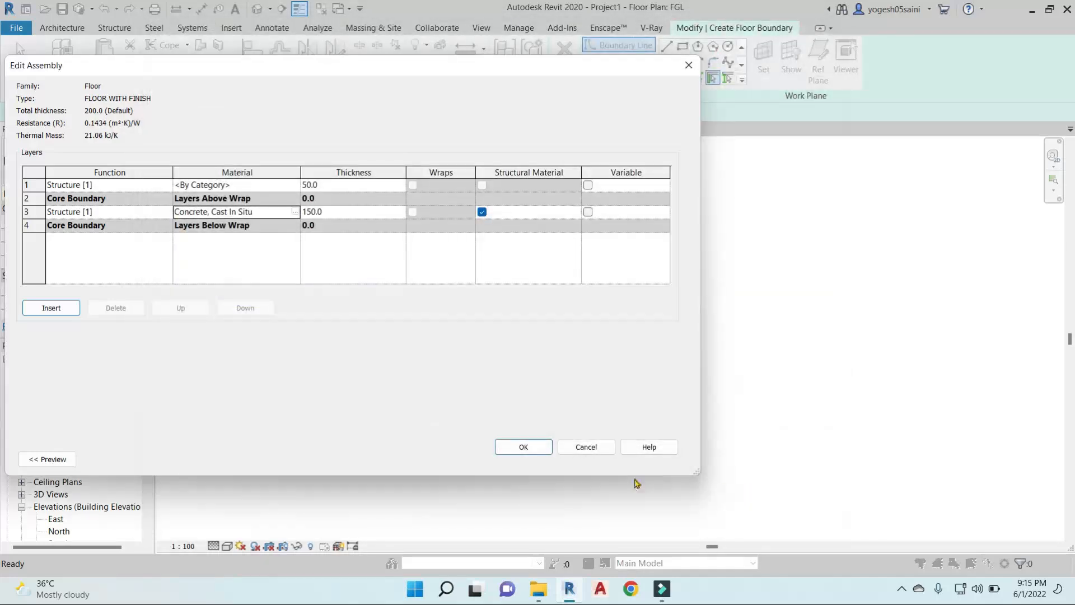
left_click(524, 448)
left_click(539, 460)
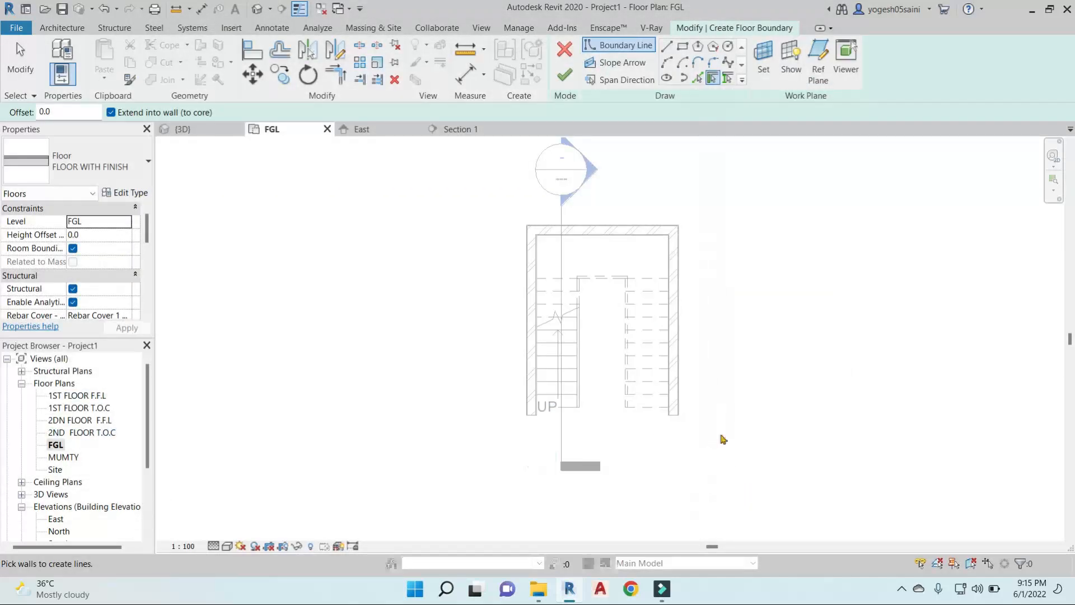
Create the floor from a rectangular boundary with a -15 offset, spanning the outer wall faces and extending slightly past the open front ends.
scroll(526, 237, "up", 2)
scroll(525, 238, "up", 2)
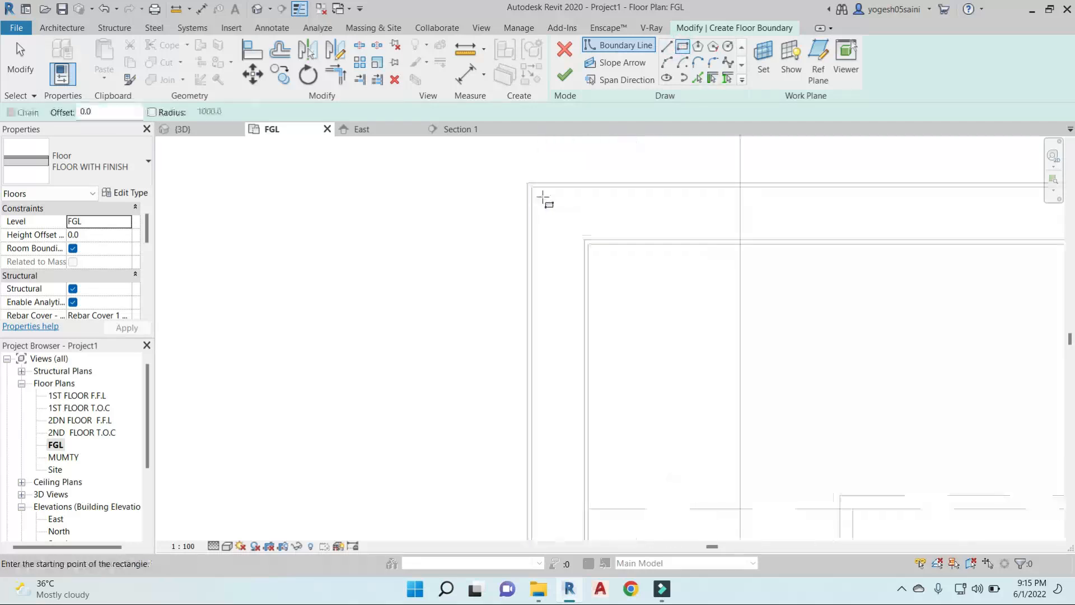
double_click(90, 112)
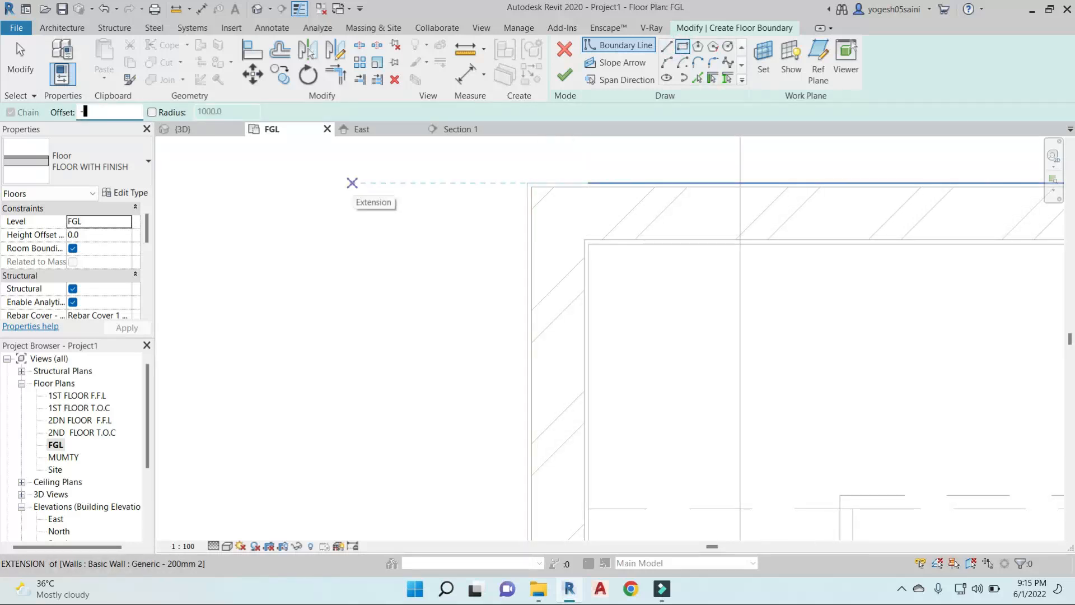
type("-15")
left_click(527, 190)
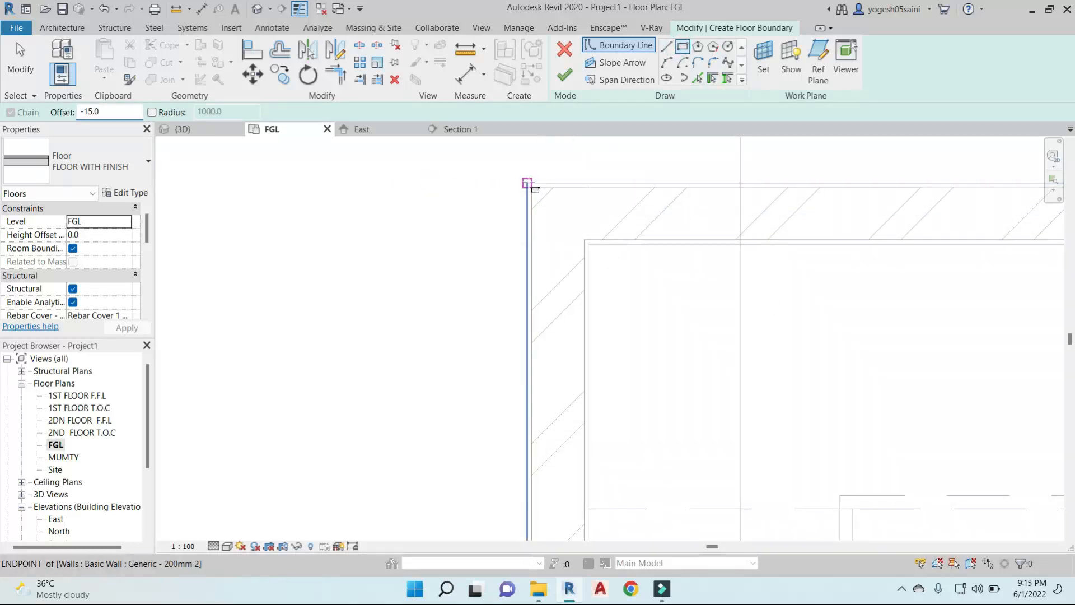
scroll(660, 305, "down", 3)
scroll(772, 426, "up", 4)
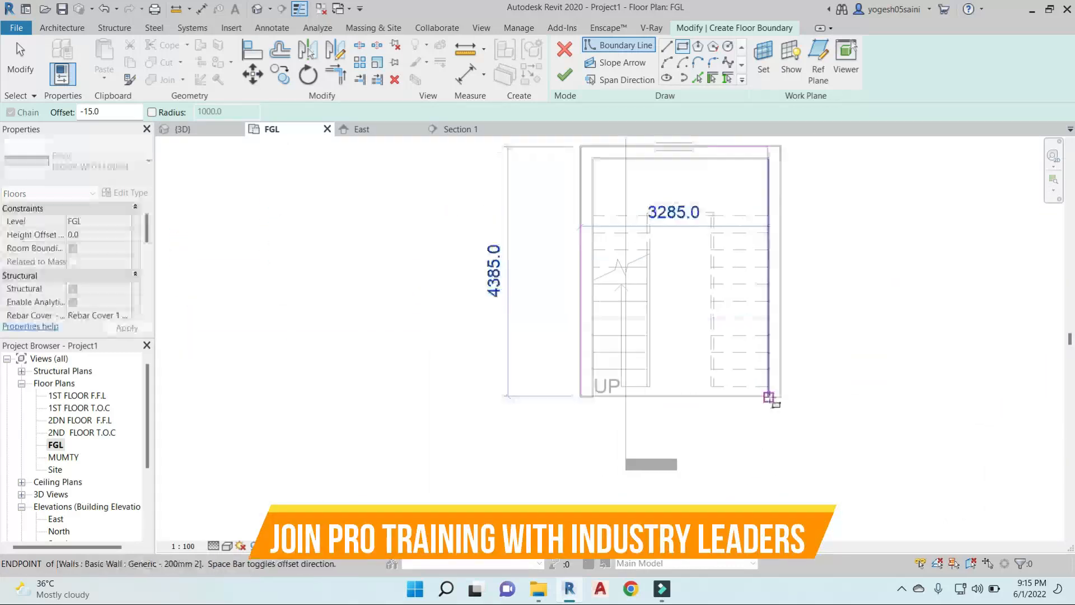
left_click(793, 417)
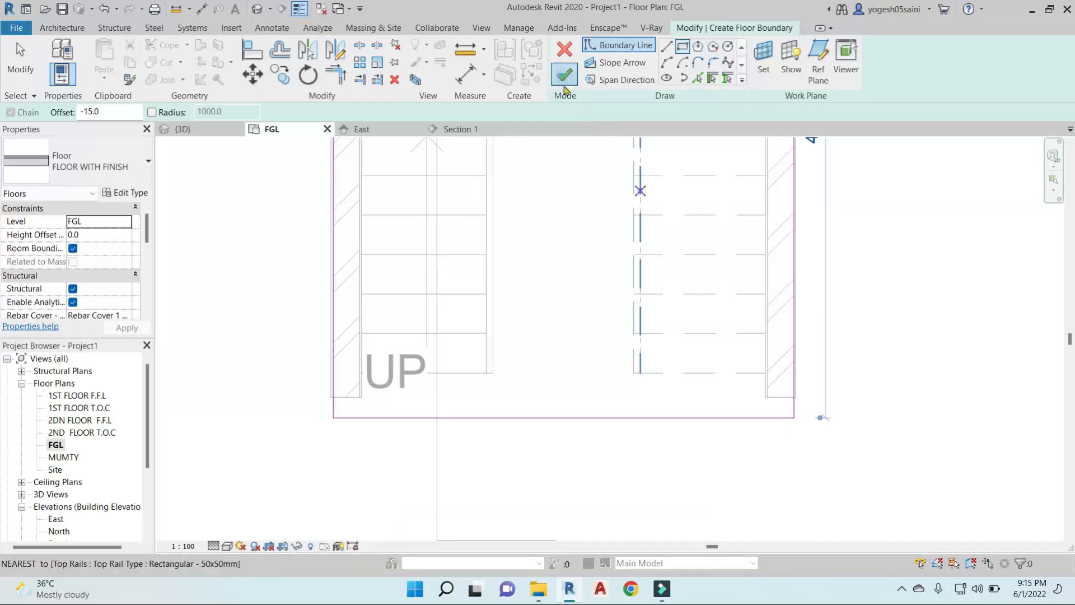
left_click(564, 80)
Open the building section from the plan, set its detail level to Fine and inspect the floor layers at FGL.
scroll(641, 357, "down", 3)
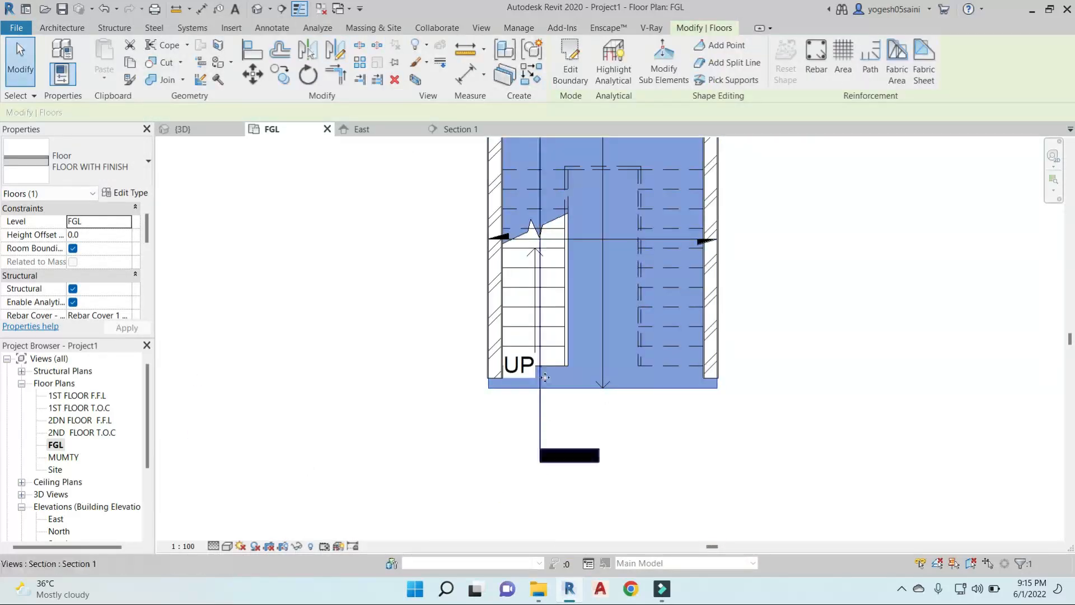
scroll(545, 377, "down", 3)
double_click(547, 211)
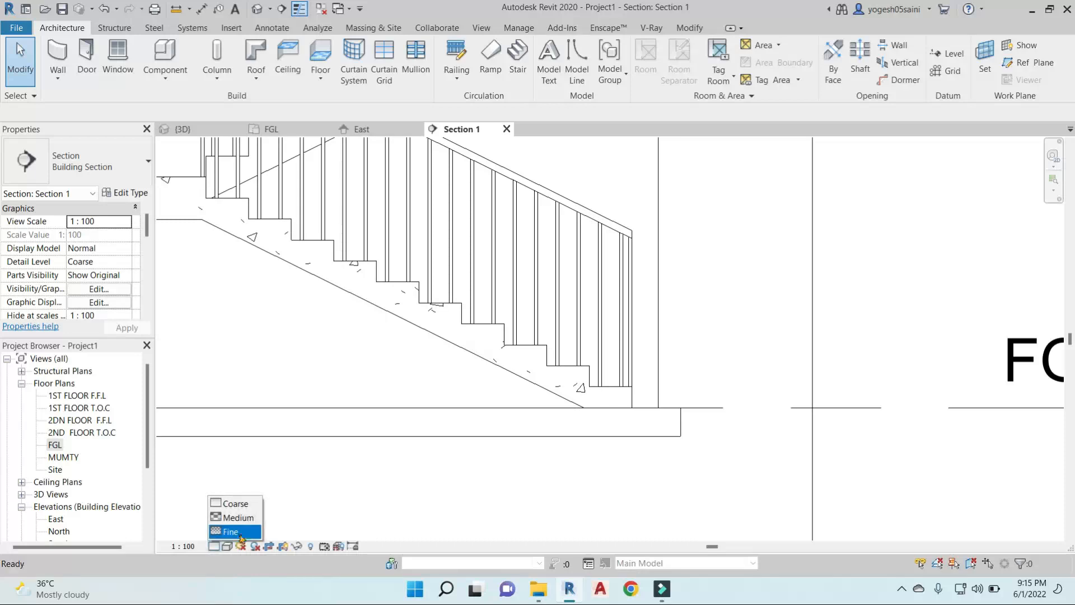
left_click(235, 532)
scroll(641, 454, "up", 2)
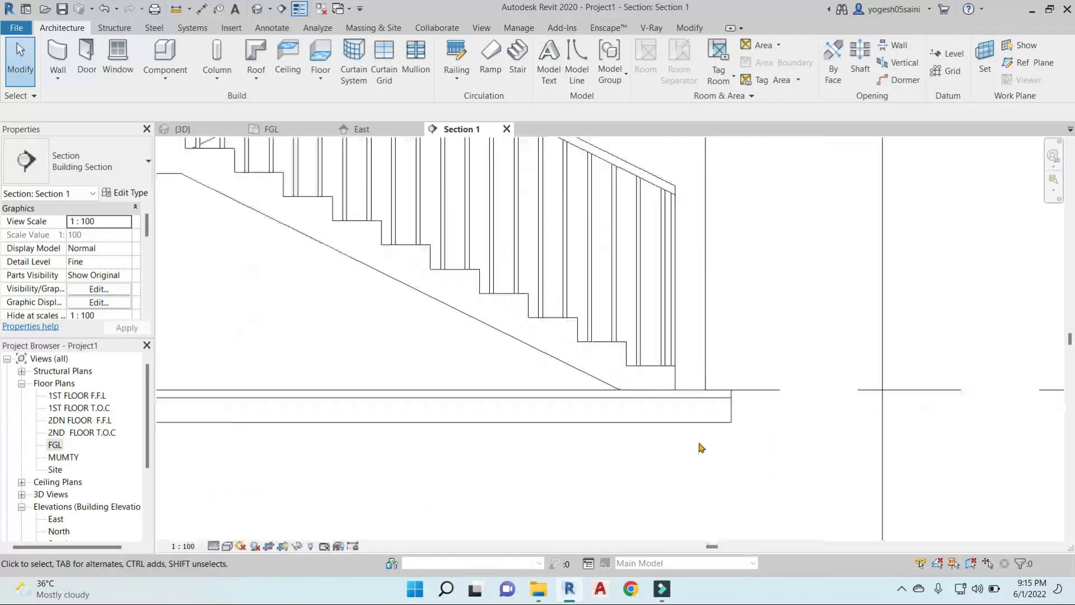
scroll(748, 401, "down", 2)
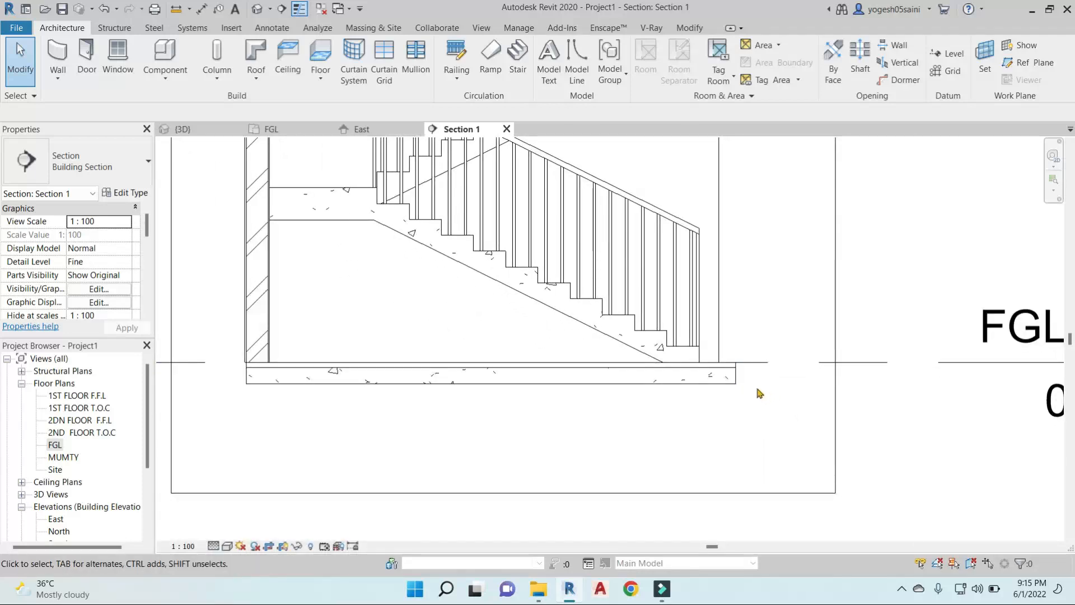
middle_click_drag(763, 357, 721, 337)
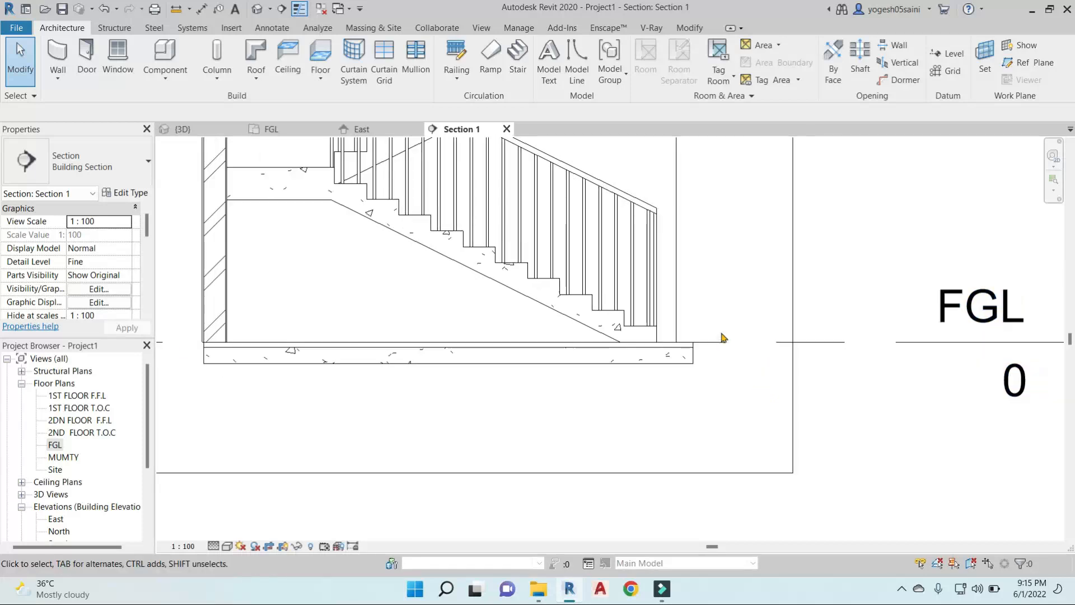
scroll(748, 345, "down", 2)
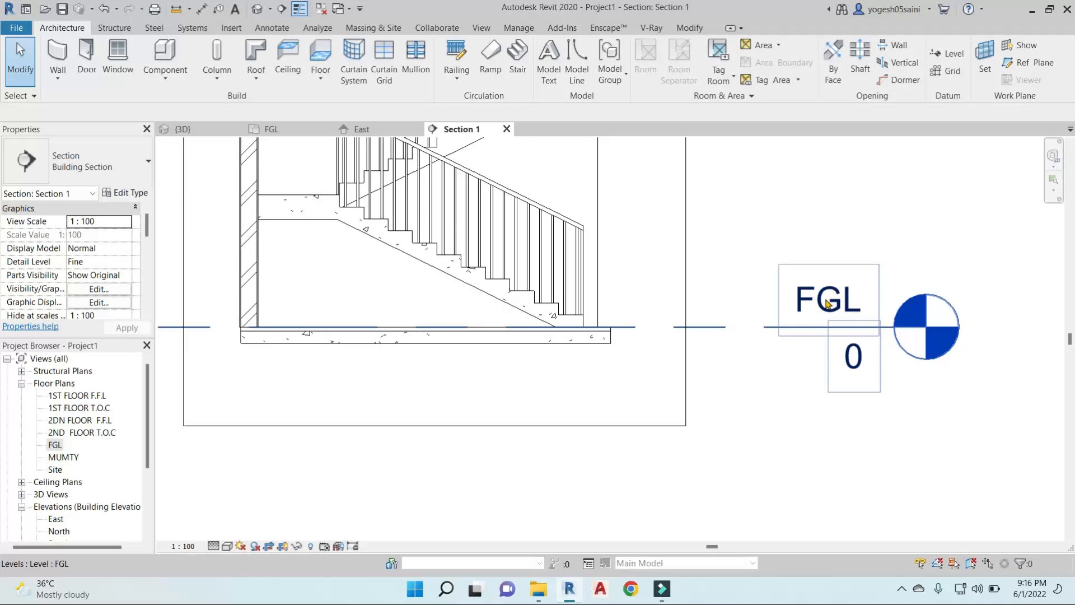
scroll(699, 336, "down", 2)
scroll(709, 320, "up", 3)
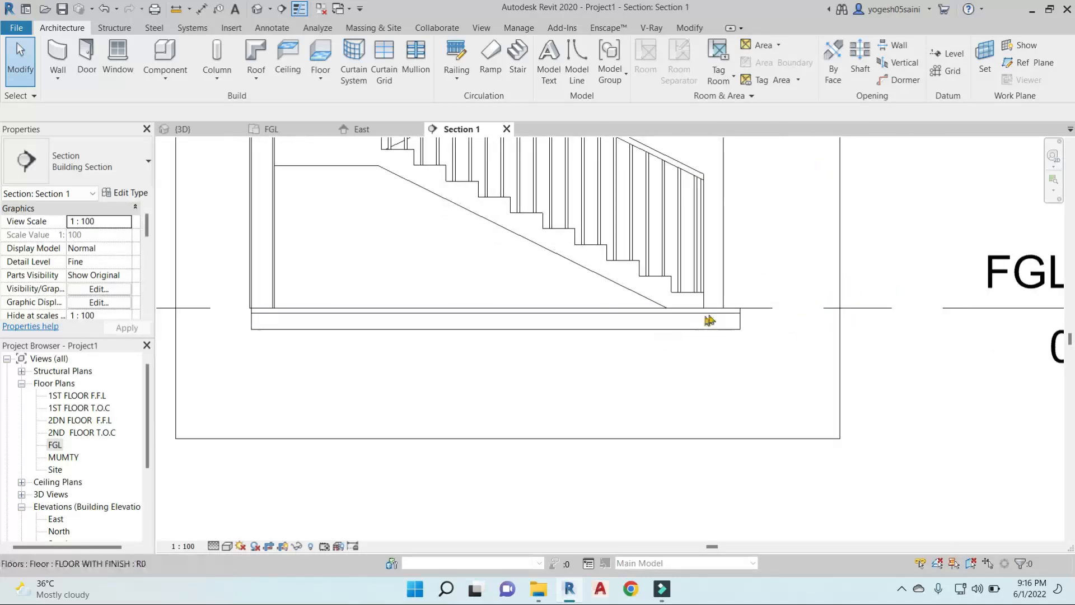
left_click(588, 321)
scroll(591, 359, "down", 3)
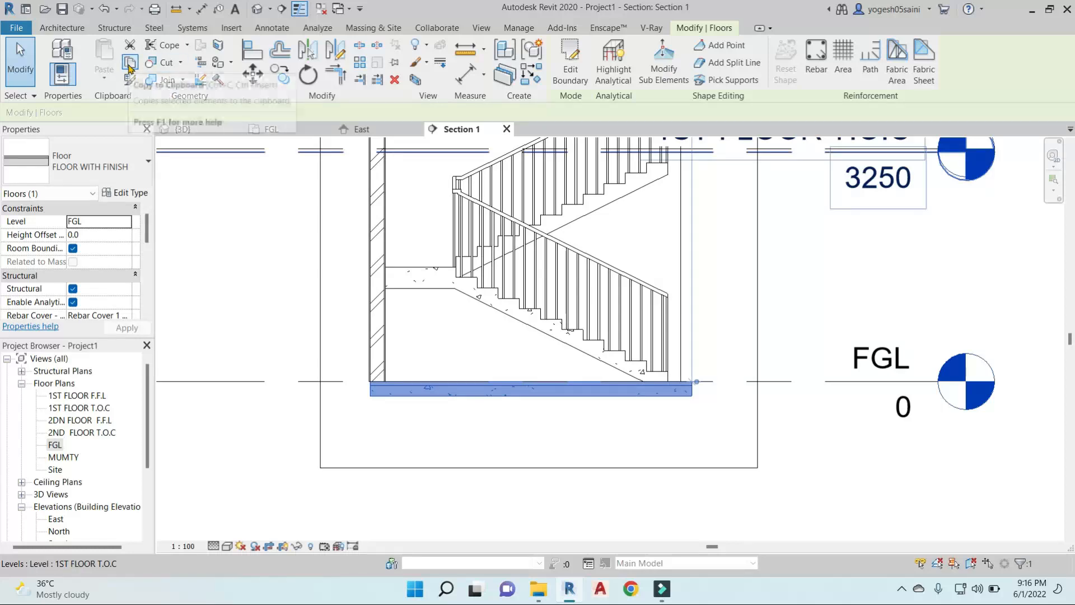
scroll(565, 399, "up", 1)
left_click(479, 343)
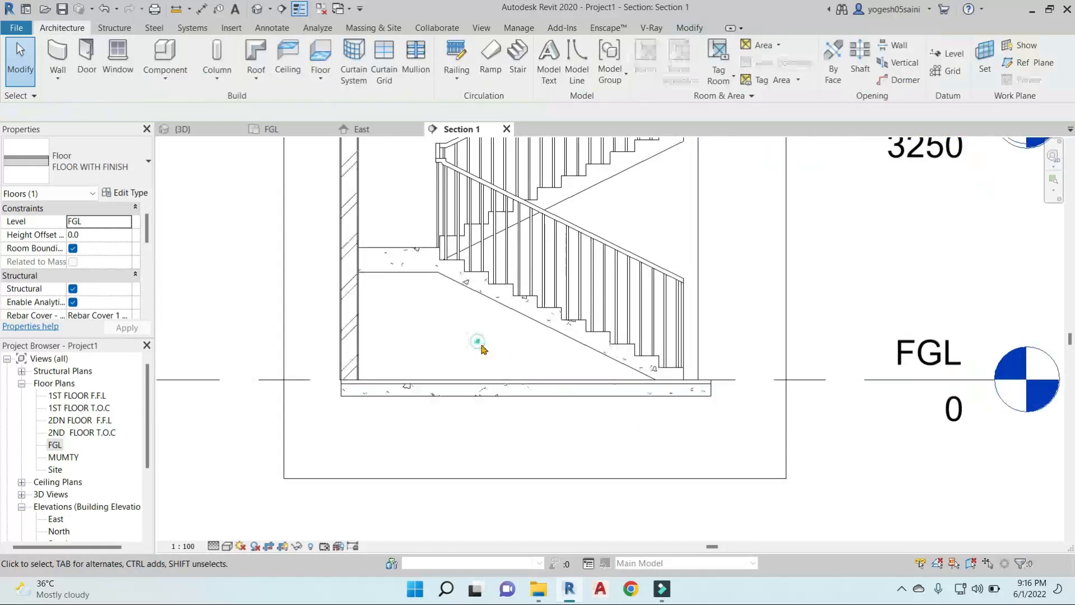
Change the floor at the FGL level to the Generic 150mm type.
left_click(547, 386)
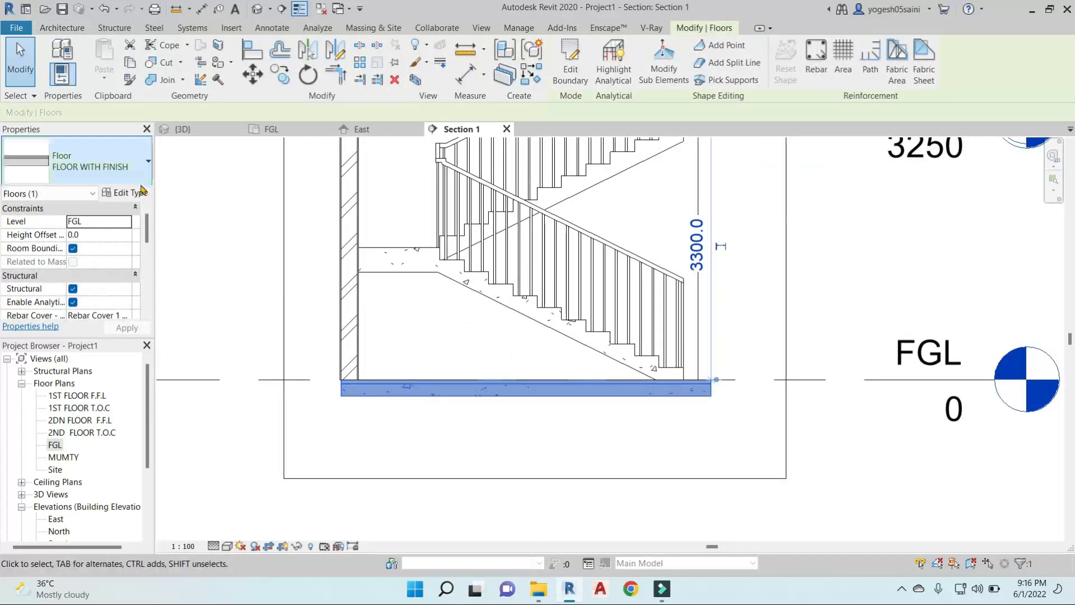
left_click(145, 160)
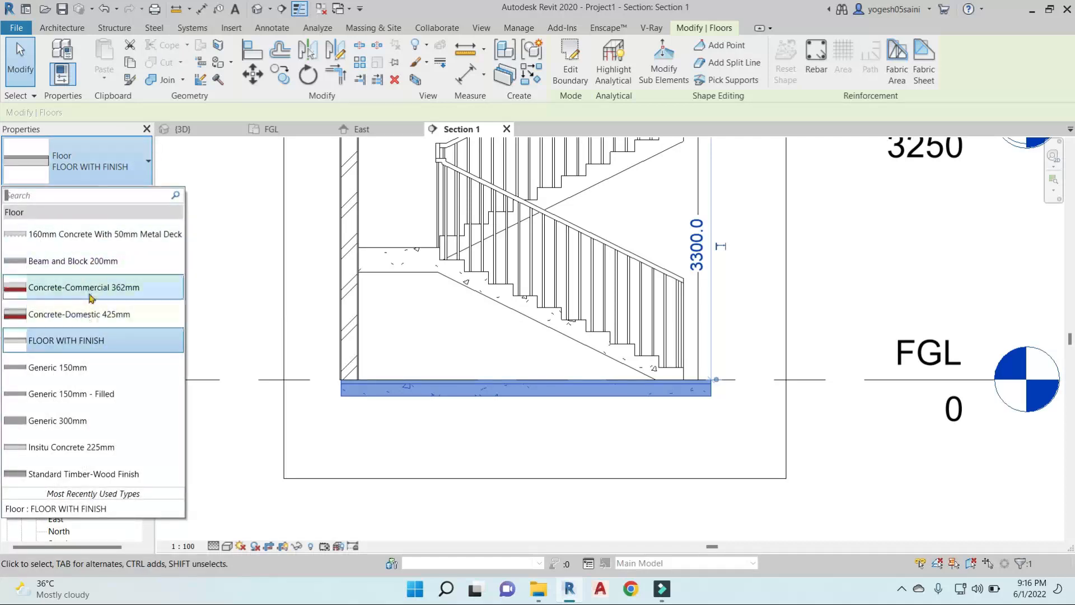
left_click(77, 373)
left_click(674, 437)
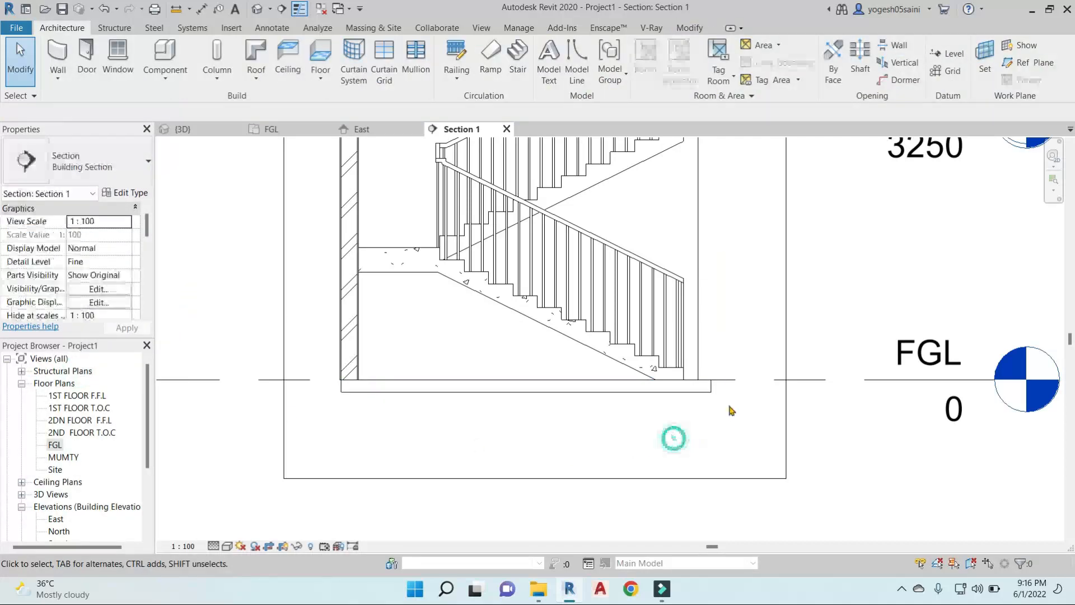
scroll(674, 393, "up", 4)
scroll(758, 365, "down", 5)
middle_click_drag(760, 367, 778, 440)
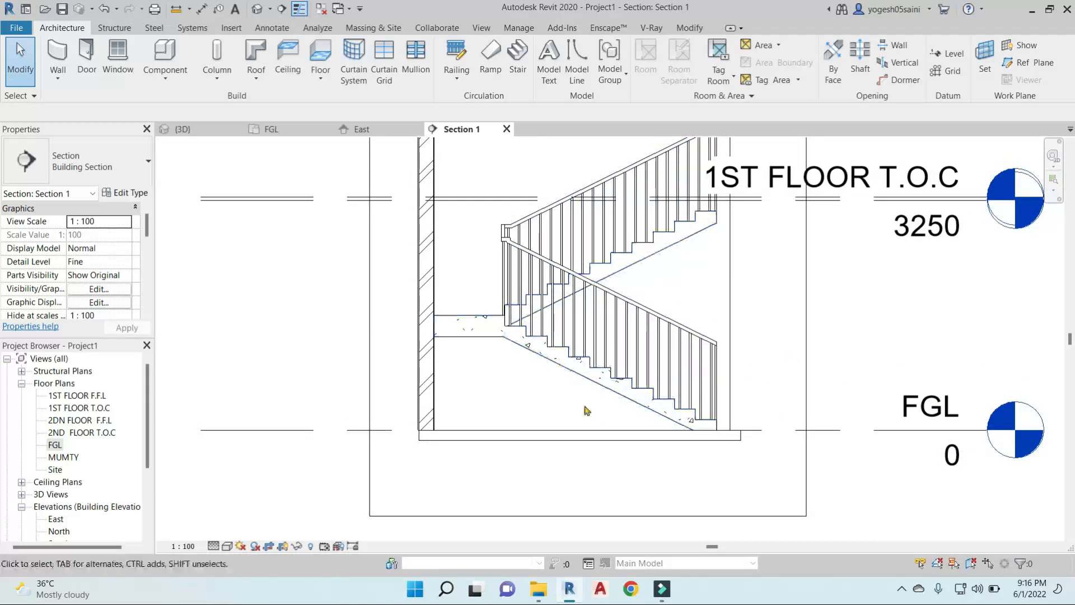
Copy the FGL floor slab and paste it aligned to the 1ST FLOOR T.O.C level.
left_click(585, 436)
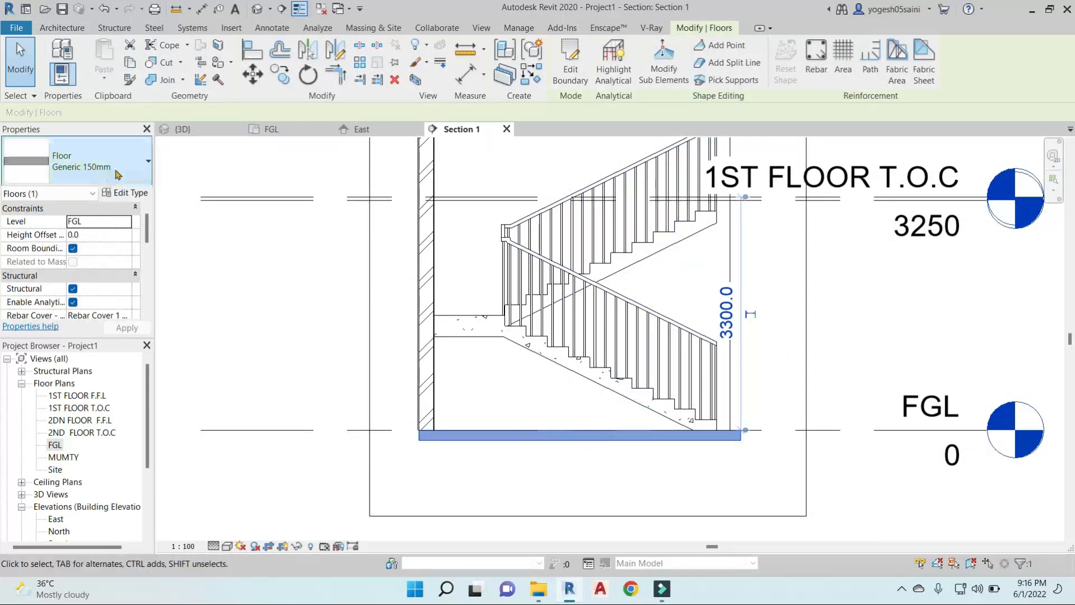
key("ctrl+c")
left_click(104, 75)
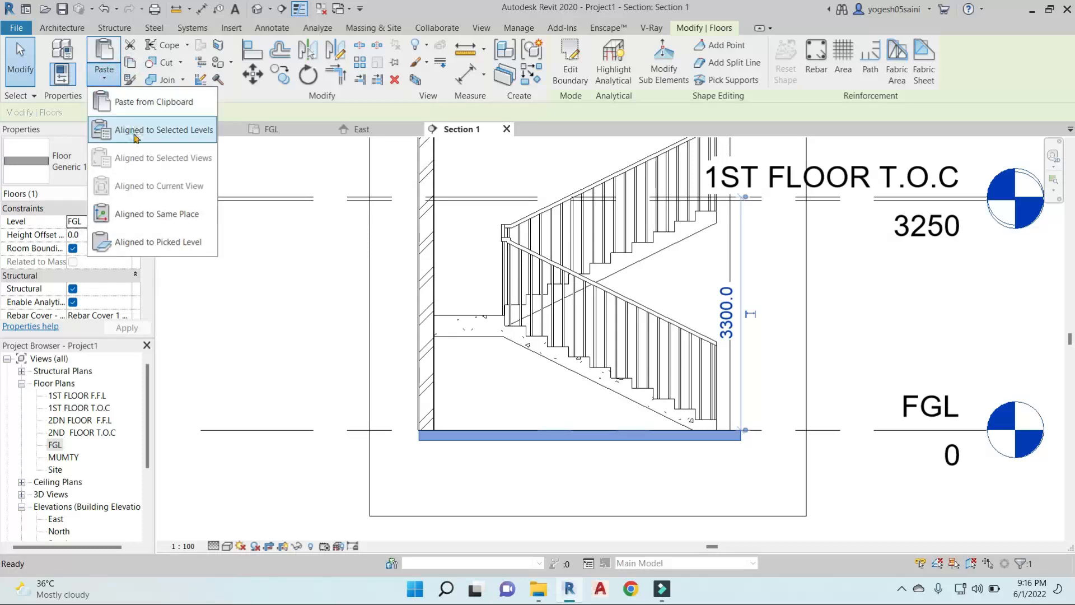
left_click(136, 134)
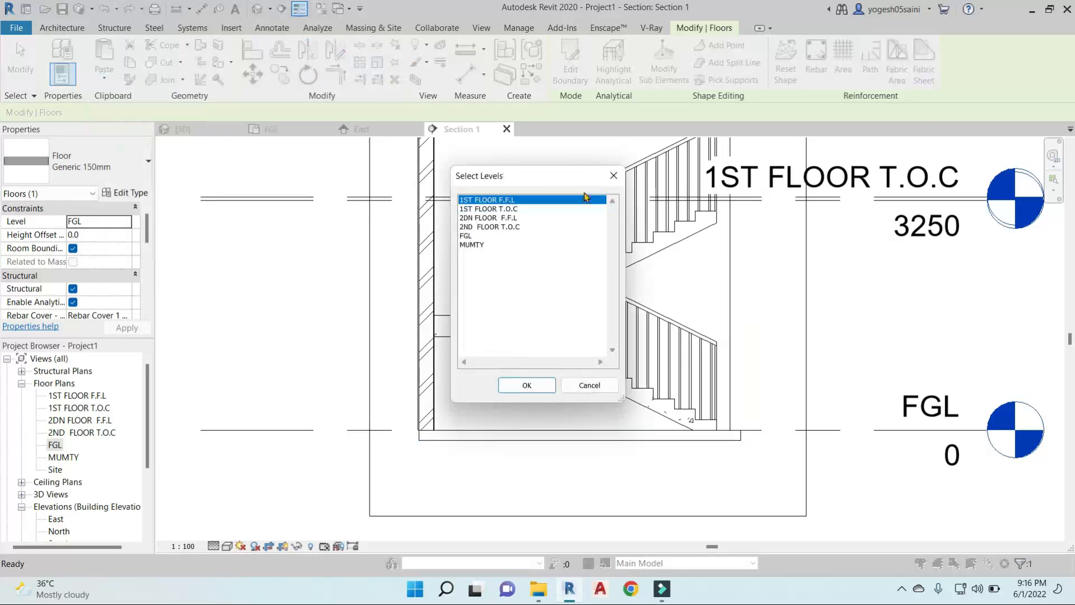
left_click(504, 208)
left_click(526, 385)
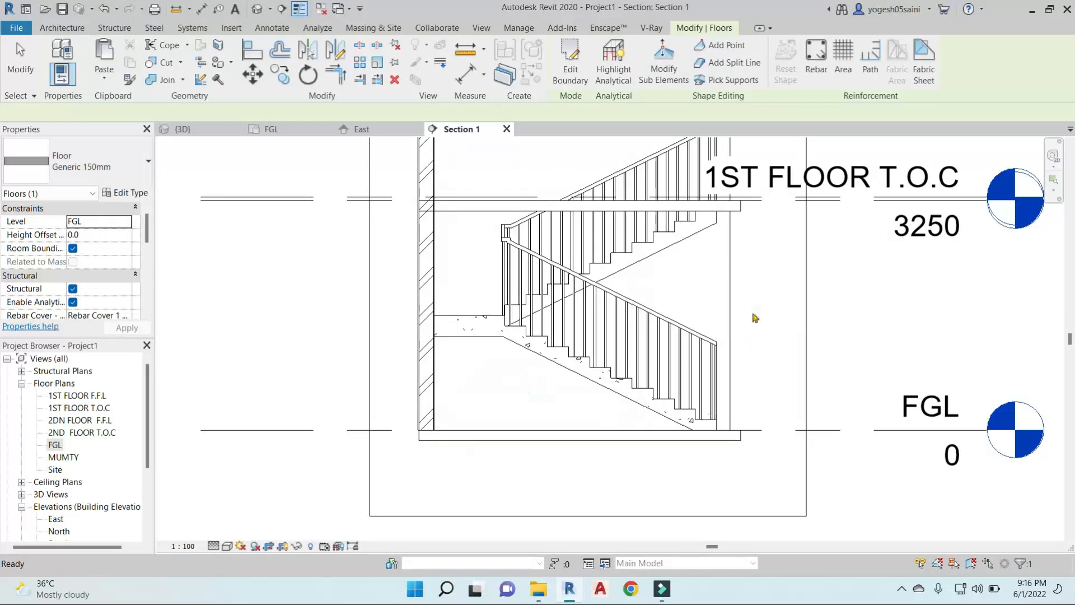
left_click(768, 271)
Add an elbow to the 1ST FLOOR T.O.C level line and pull its head down clear of the 1ST FLOOR F.F.L head.
scroll(719, 222, "up", 2)
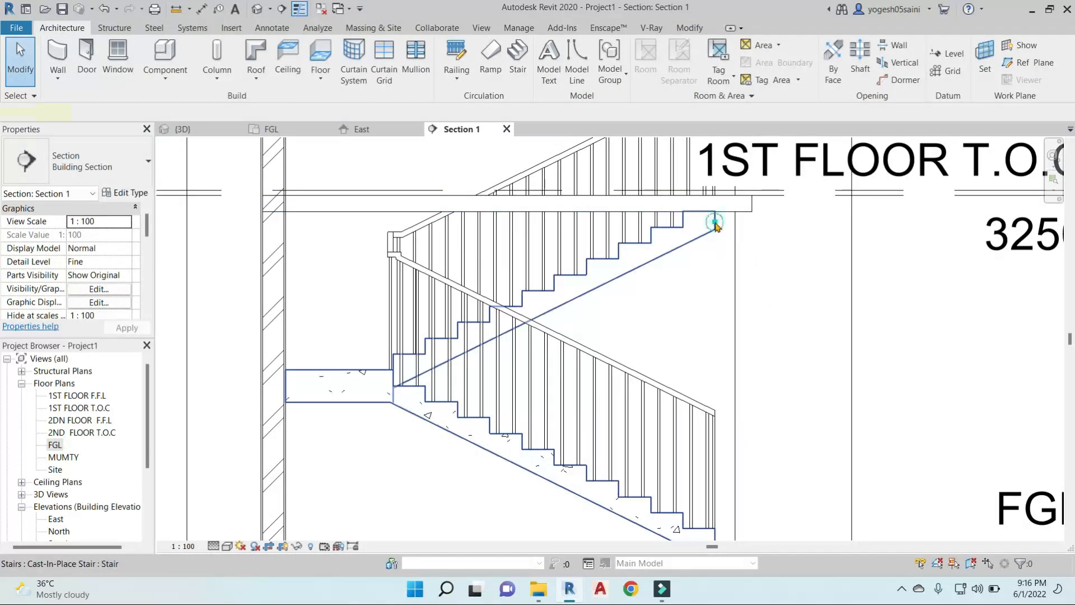
left_click(712, 221)
scroll(648, 300, "down", 4)
middle_click_drag(670, 318, 670, 307)
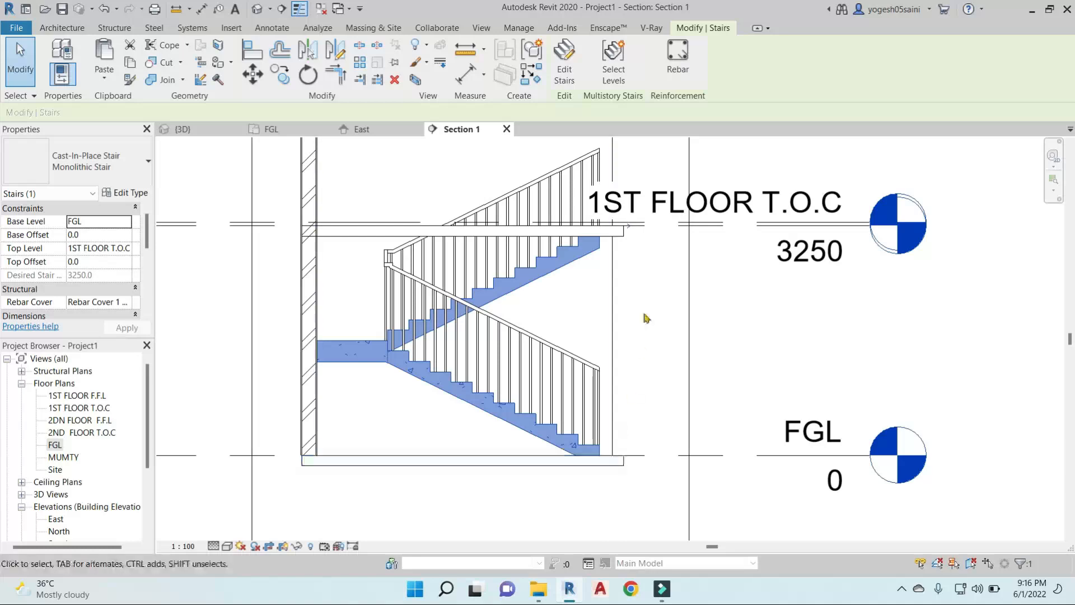
scroll(614, 230, "up", 3)
scroll(728, 280, "down", 1)
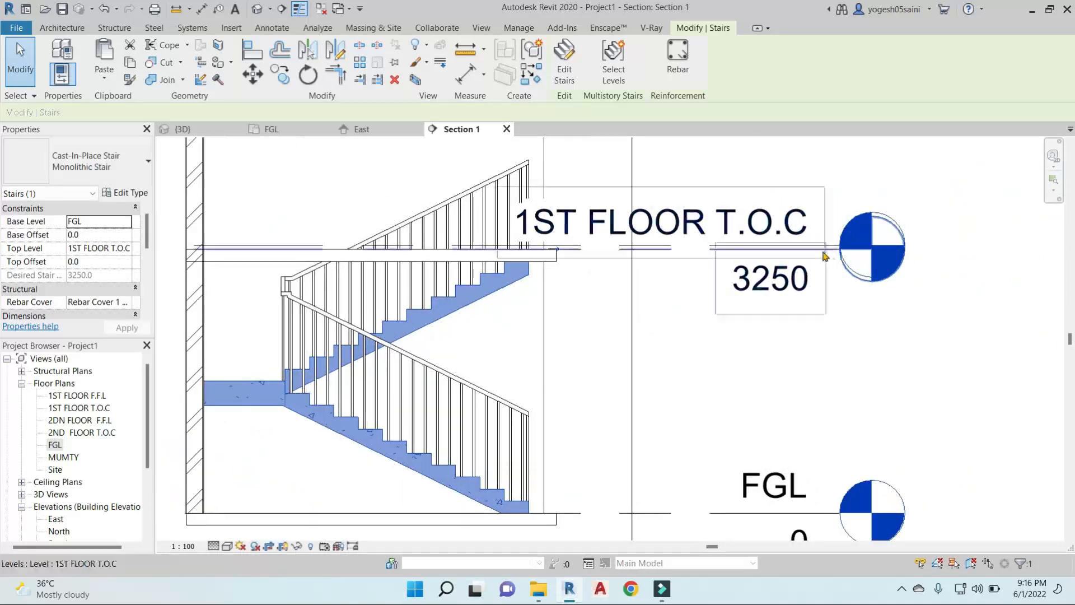
left_click(811, 247)
scroll(750, 291, "down", 3)
left_click(757, 302)
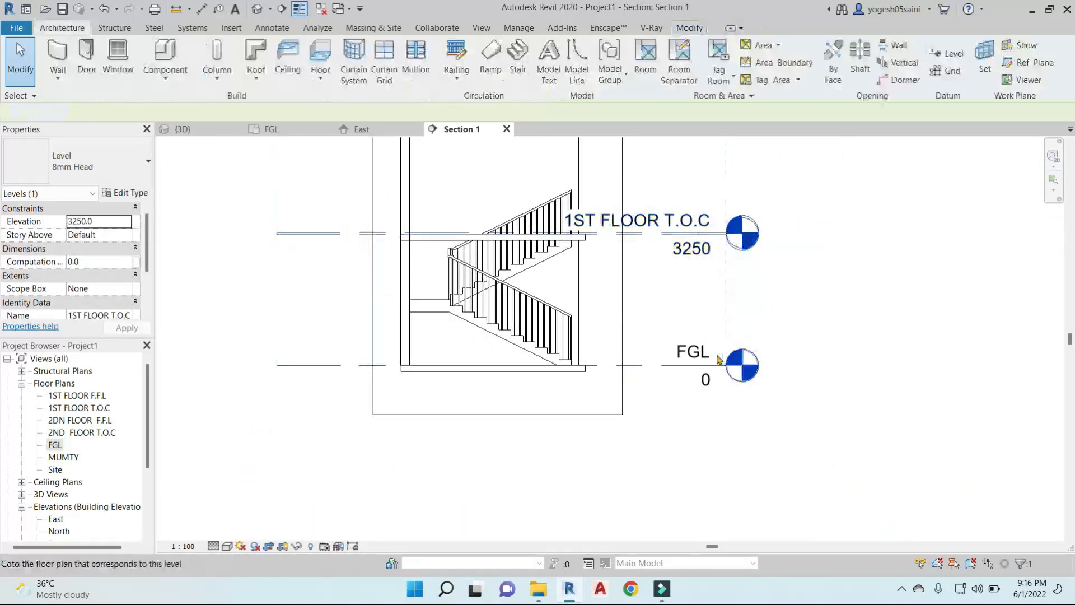
left_click(693, 363)
left_click_drag(725, 234, 647, 313)
left_click(806, 283)
left_click(800, 234)
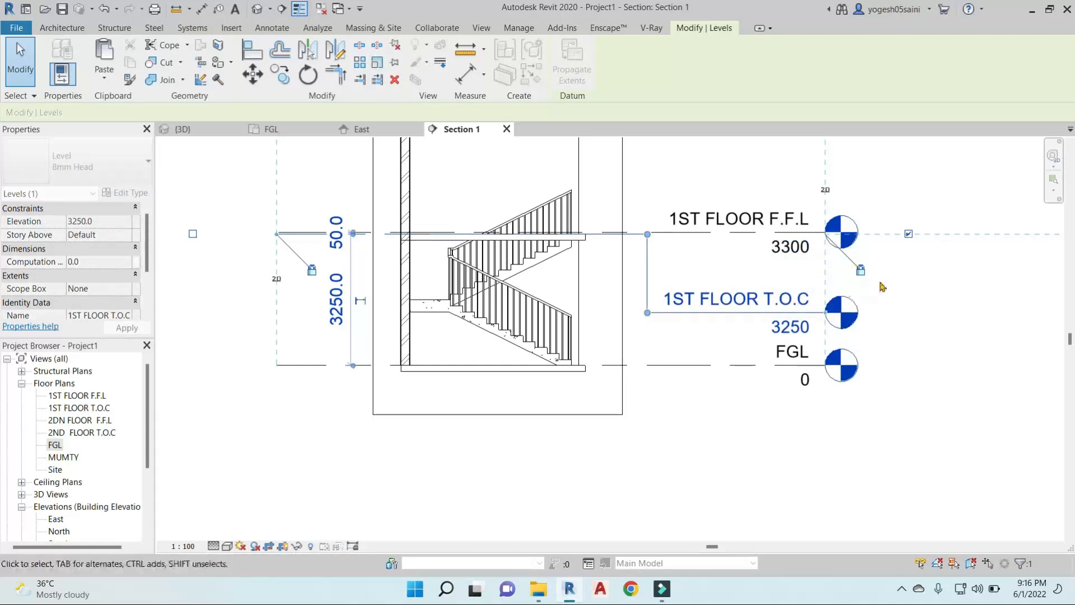
left_click(884, 294)
Add an elbow to the 2ND FLOOR T.O.C level line and offset its head squarely below the second-floor F.F.L head.
middle_click_drag(888, 323, 796, 396)
left_click(683, 192)
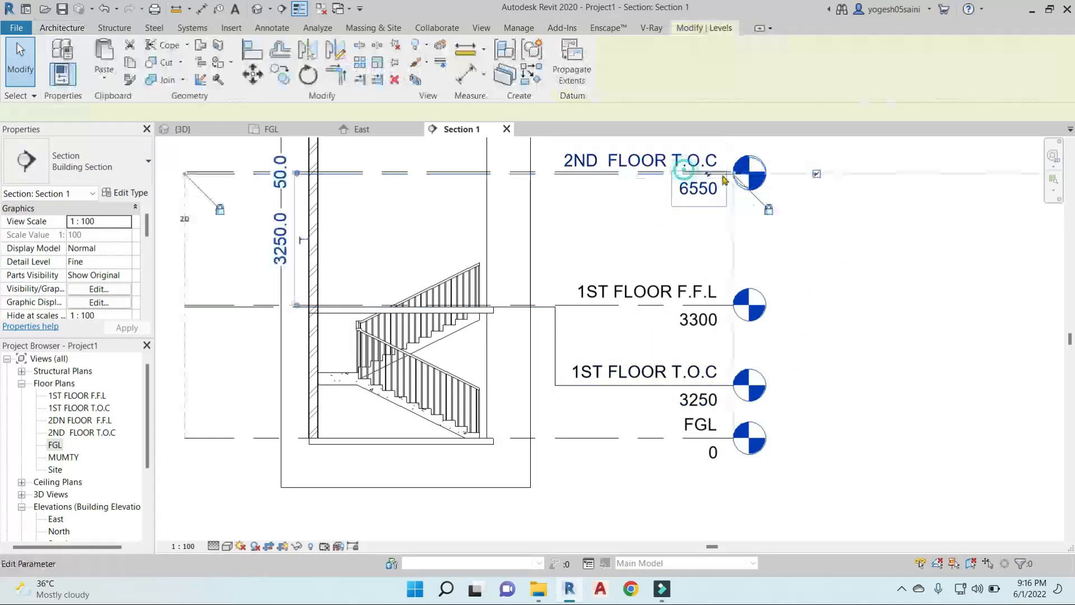
left_click_drag(710, 178, 694, 185)
left_click_drag(568, 192, 563, 191)
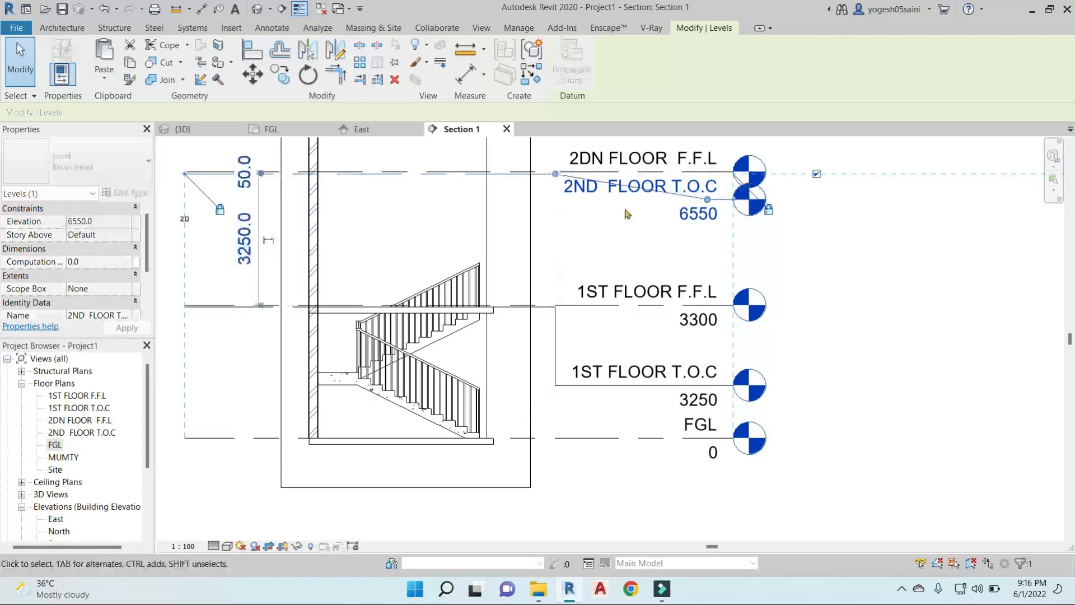
left_click_drag(710, 201, 552, 226)
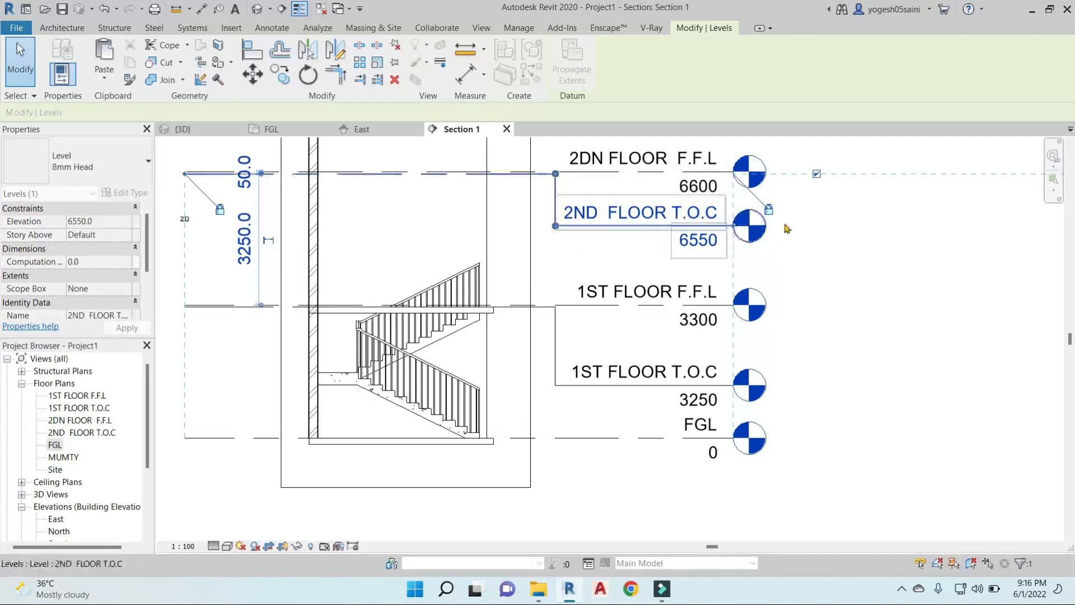
left_click(786, 223)
Examine in section how the stair and wall meet the ground and first-floor slabs.
scroll(786, 220, "down", 2)
scroll(591, 197, "up", 2)
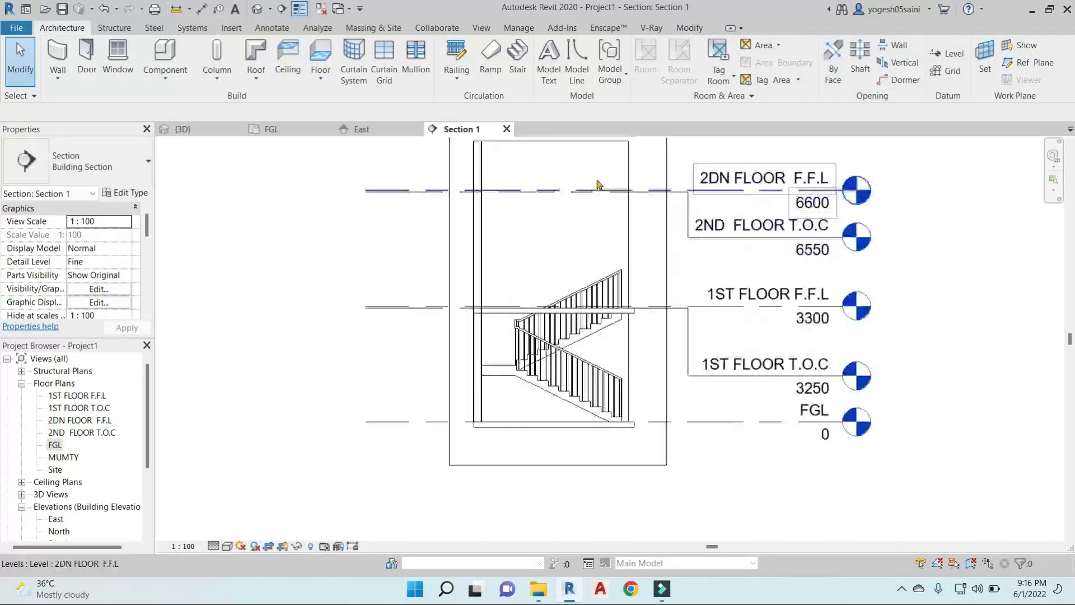
left_click(633, 283)
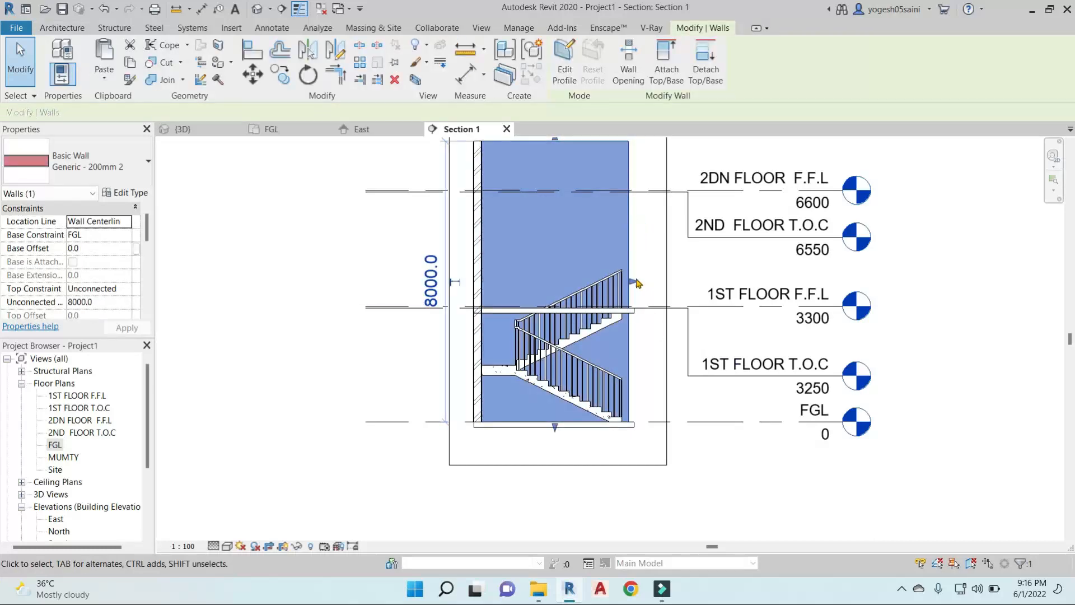
left_click_drag(693, 283, 696, 283)
left_click(696, 283)
scroll(595, 429, "up", 2)
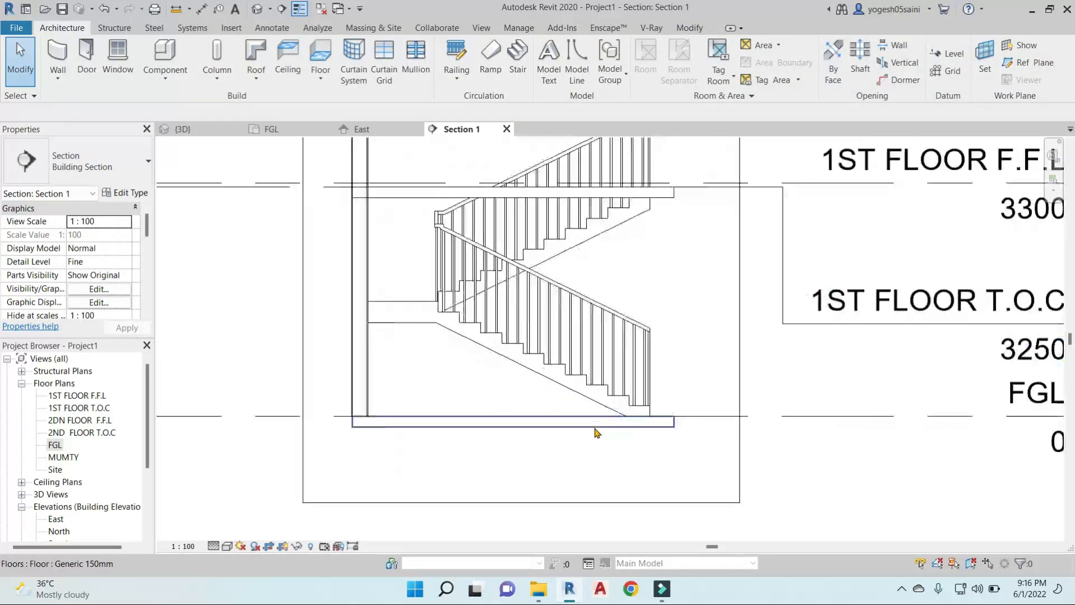
scroll(683, 363, "down", 1)
scroll(685, 363, "down", 1)
scroll(683, 261, "up", 2)
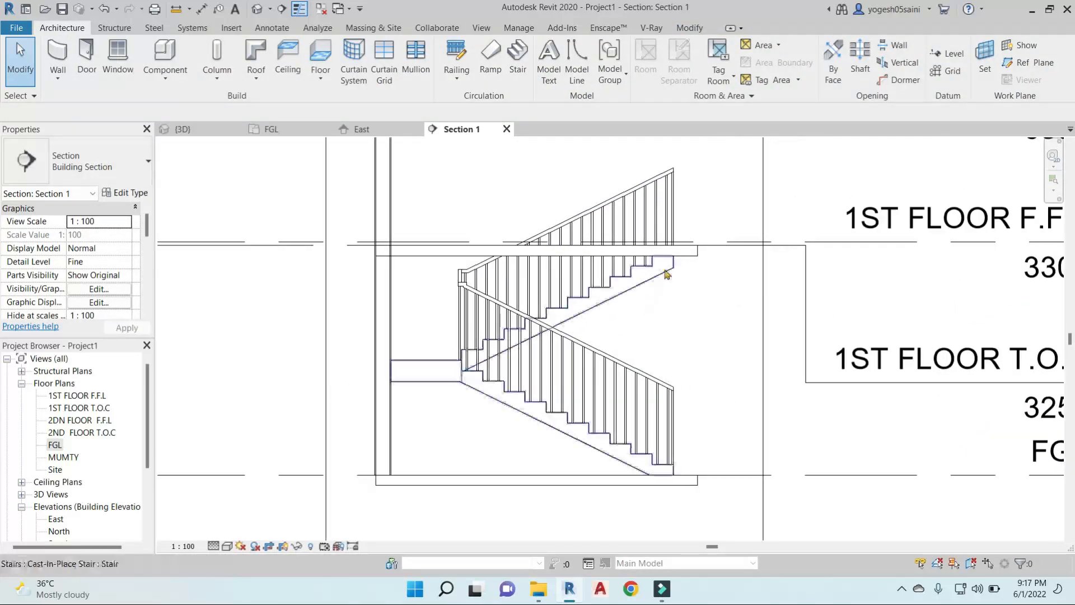
Edit the first-floor slab boundary in the 1ST FLOOR F.F.L plan, moving its rear edge to the end of the stair runs.
left_click(682, 255)
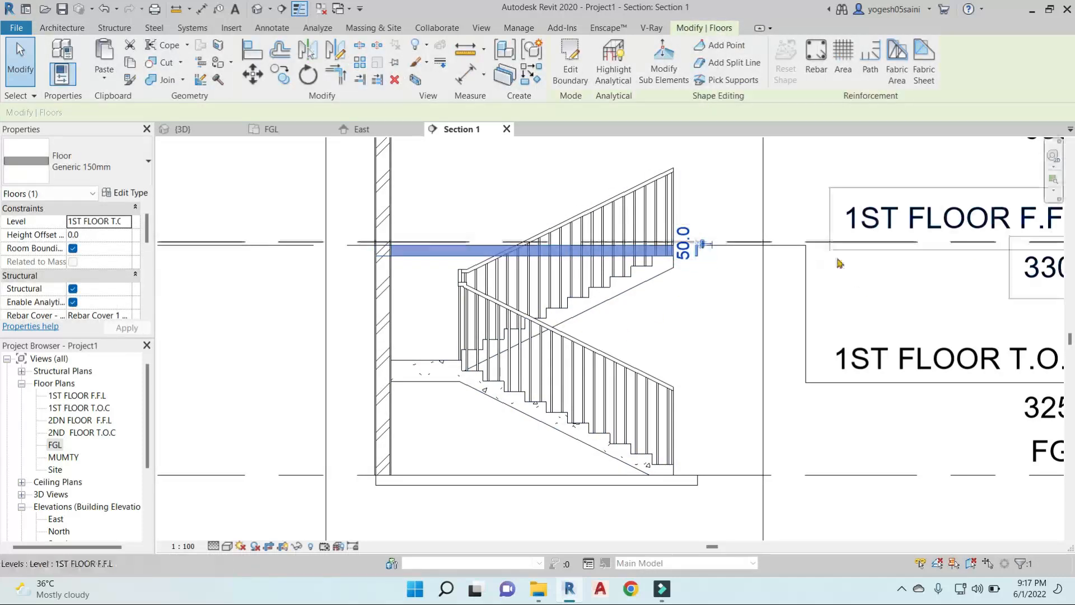
left_click(585, 62)
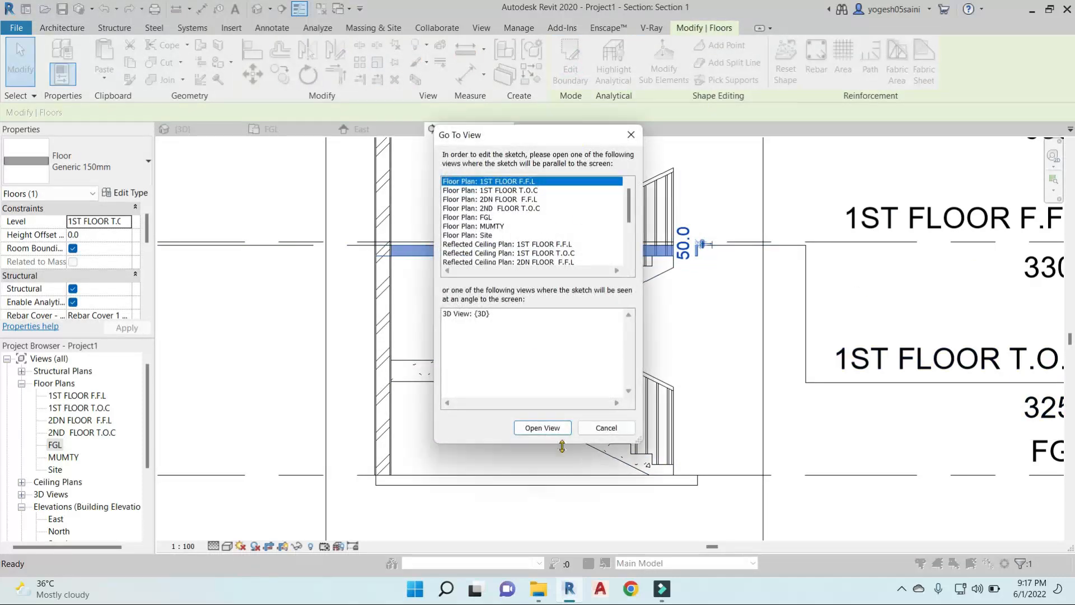
left_click(542, 428)
scroll(584, 314, "up", 3)
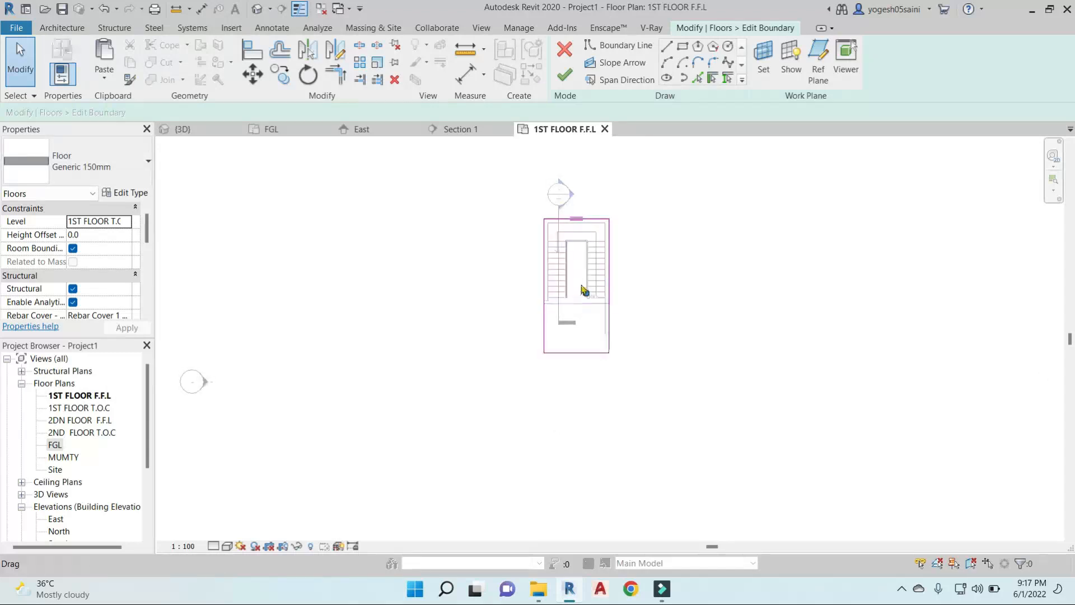
scroll(586, 219, "up", 2)
left_click_drag(589, 219, 598, 376)
scroll(618, 381, "up", 5)
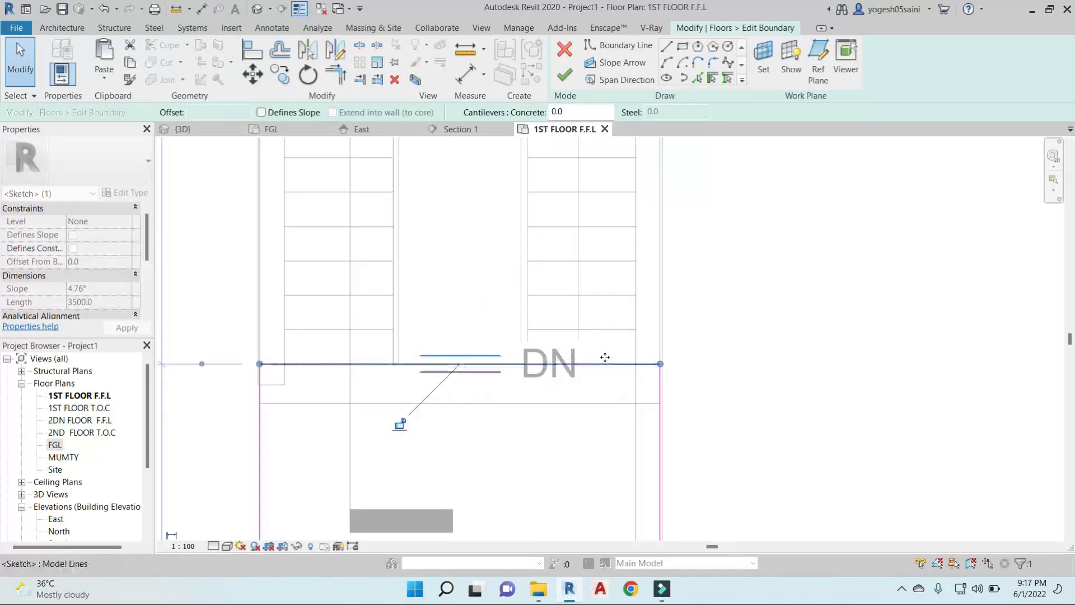
left_click(557, 70)
scroll(614, 326, "down", 5)
key("Escape")
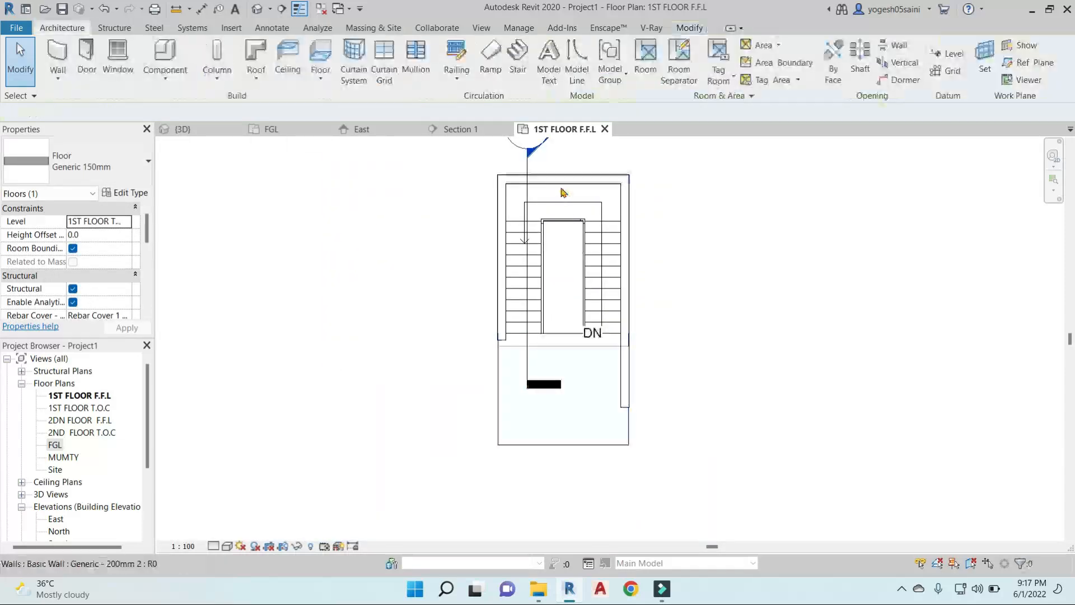
Reopen the building section from the plan and check the trimmed slab's junction with the stair and the stair's riser height.
middle_click_drag(571, 140, 584, 230)
double_click(540, 216)
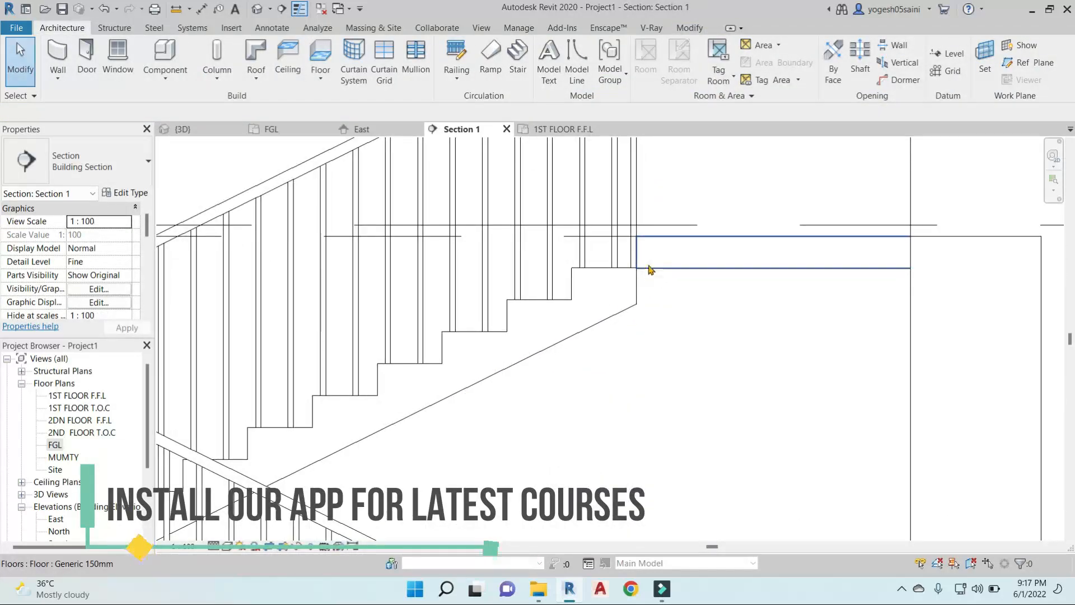
scroll(649, 269, "down", 5)
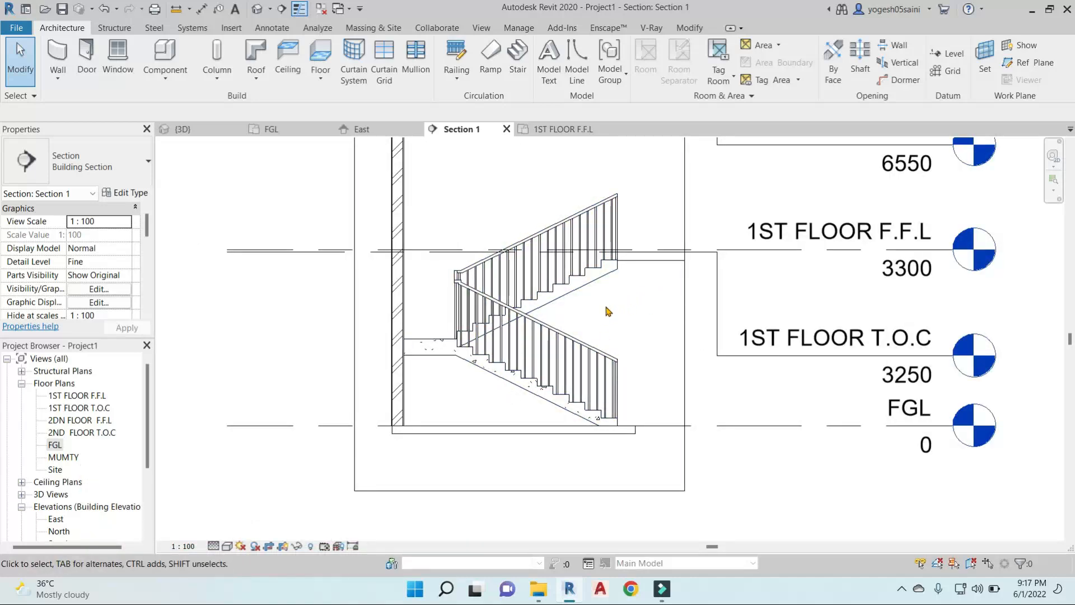
scroll(605, 403, "up", 3)
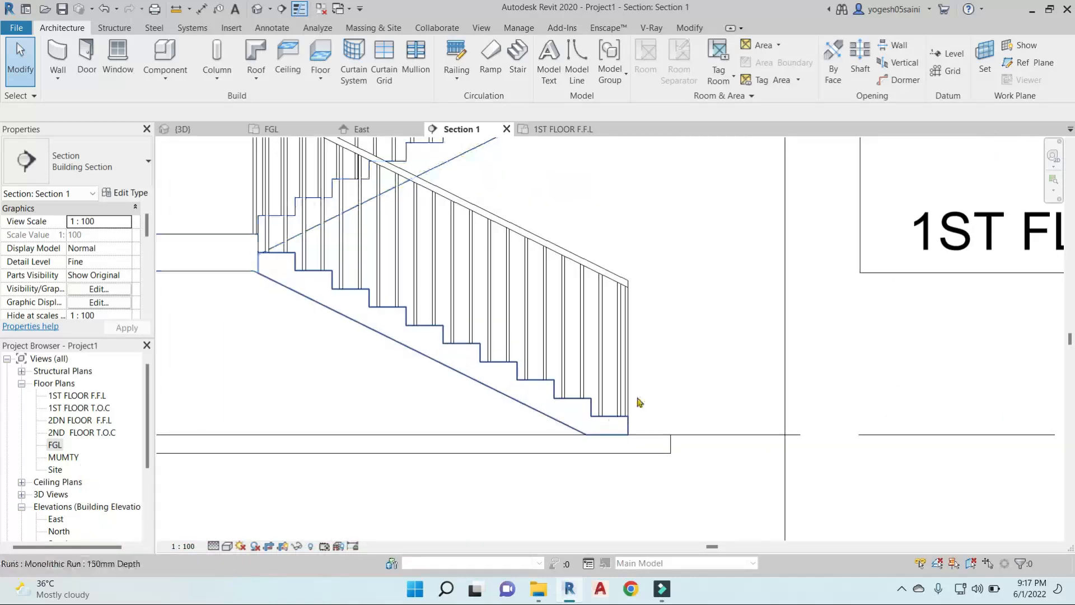
left_click(518, 384)
scroll(94, 275, "down", 2)
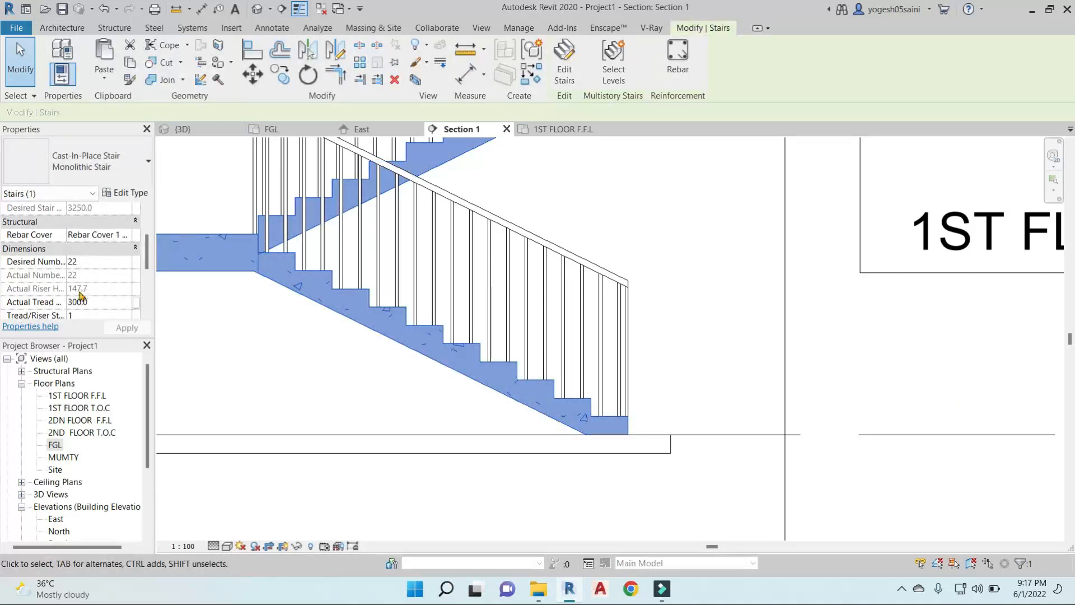
left_click(377, 370)
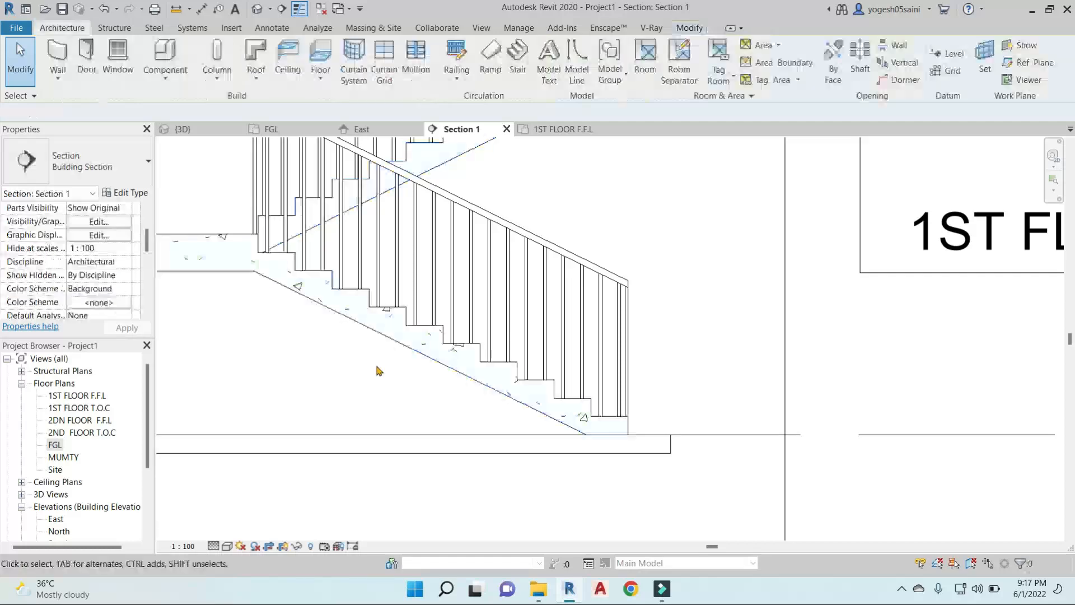
Inspect the height difference between the stair's top tread and the first-floor slab in section.
scroll(377, 370, "down", 3)
key("d")
key("i")
key("Escape")
scroll(527, 235, "up", 2)
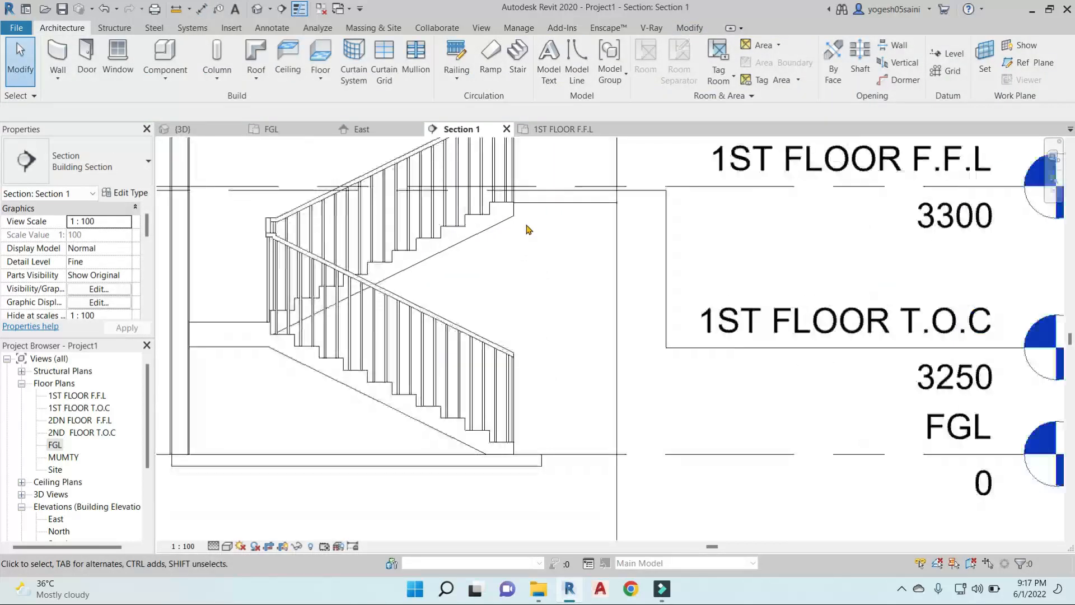
scroll(525, 209, "up", 2)
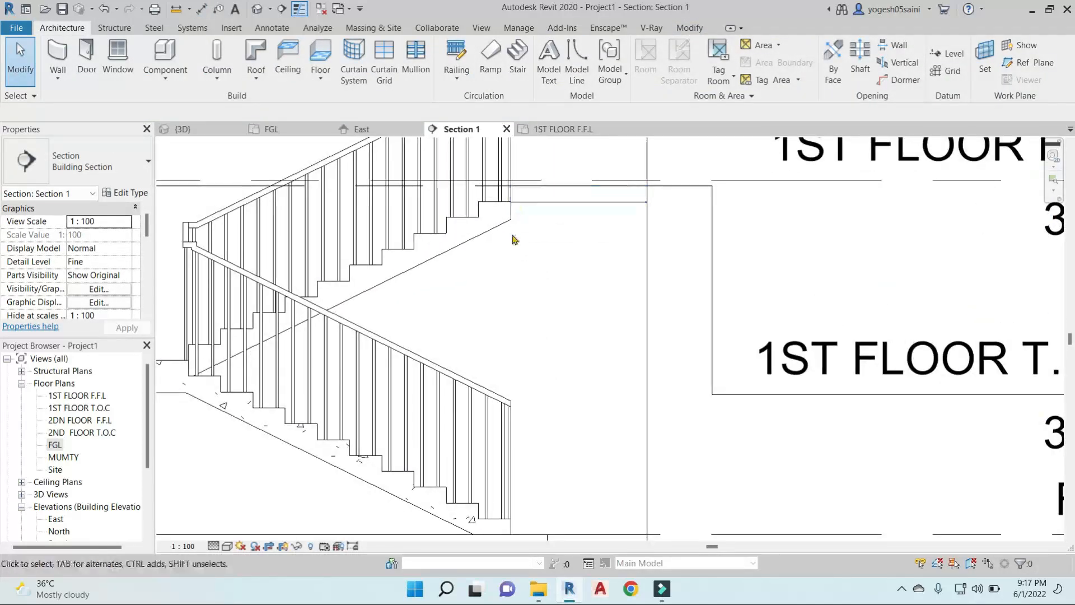
scroll(683, 291, "down", 3)
middle_click_drag(683, 292, 607, 293)
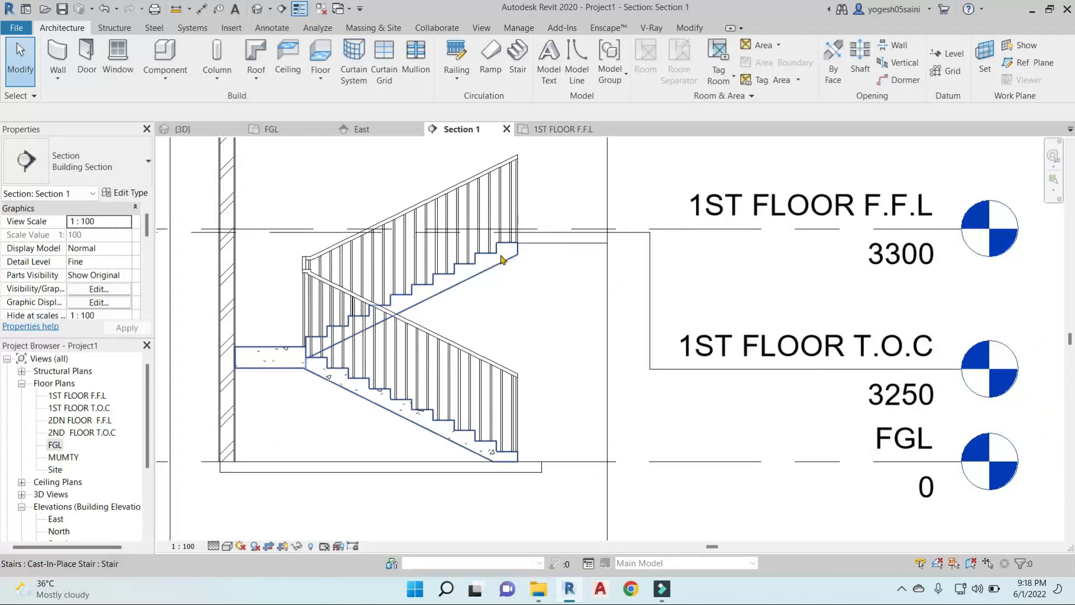
Set the stair's top level to 1ST FLOOR F.F.L and accept the change.
left_click(506, 263)
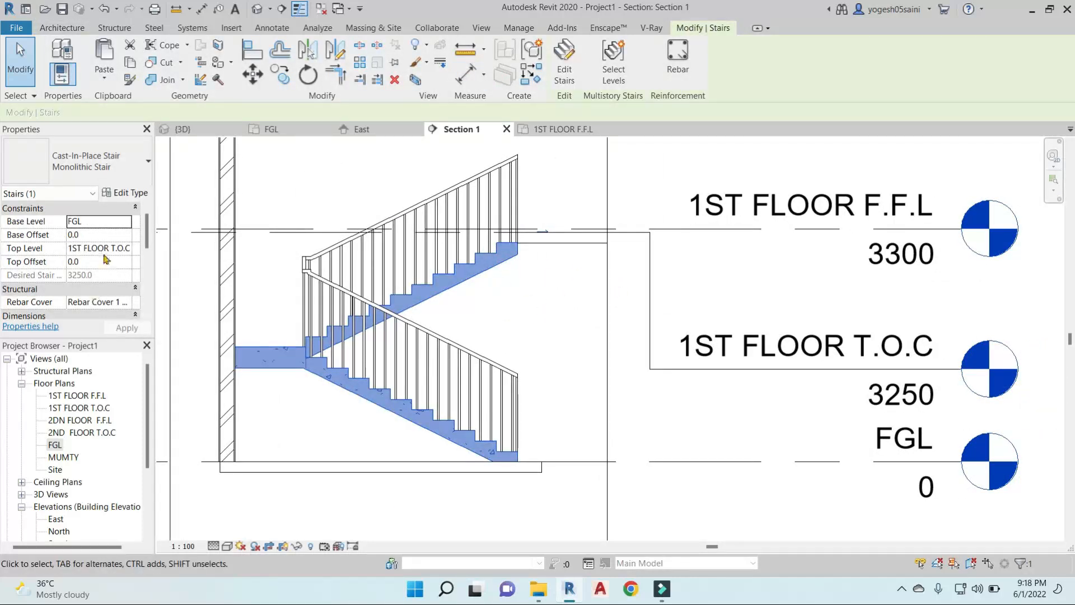
scroll(100, 240, "down", 1)
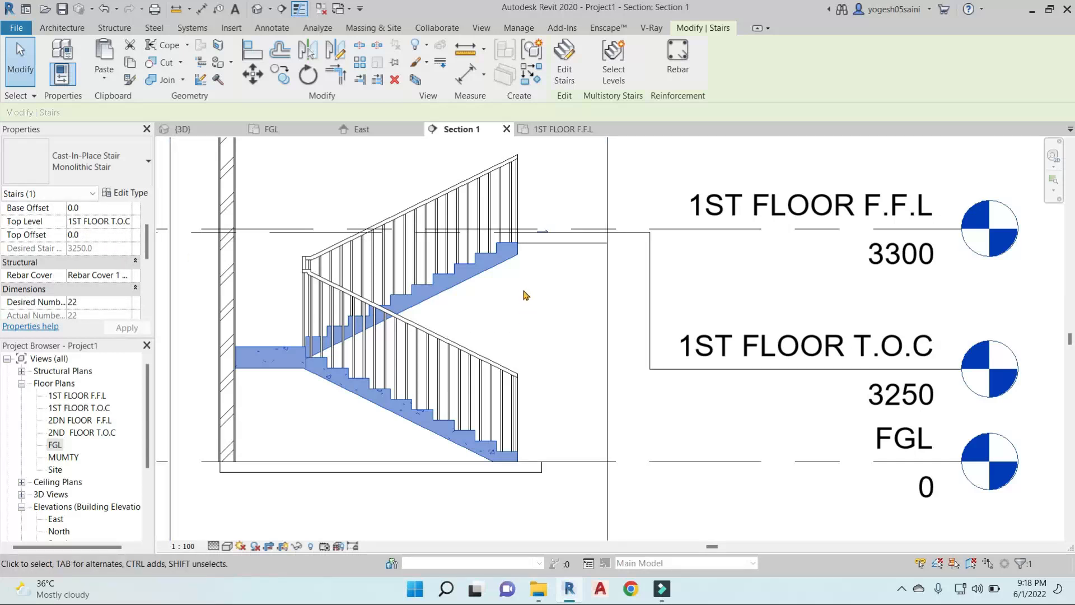
left_click(110, 224)
left_click(127, 221)
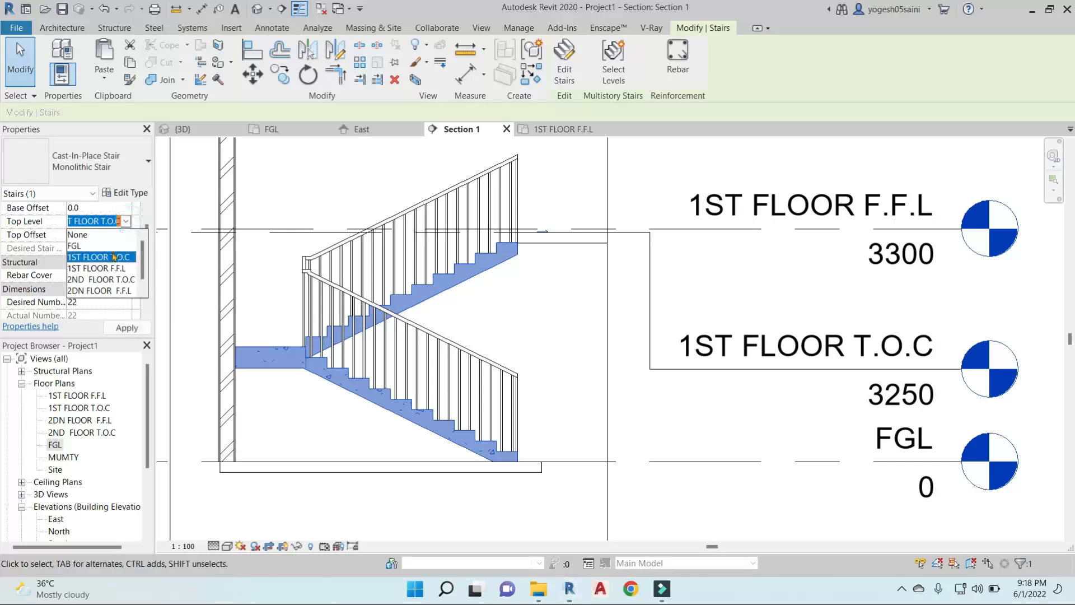
left_click(101, 248)
left_click(135, 332)
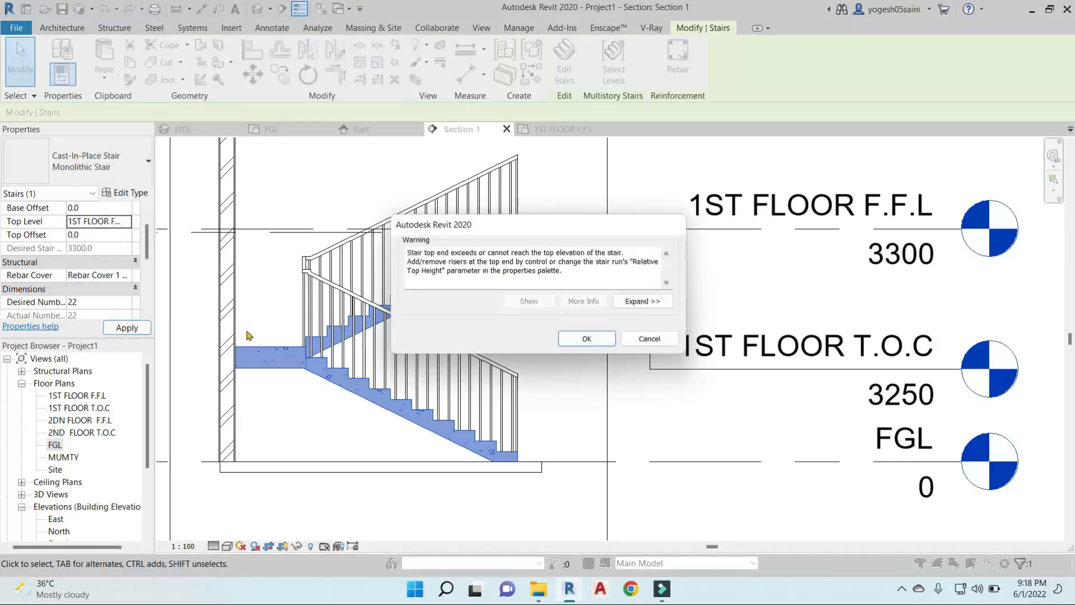
left_click(593, 339)
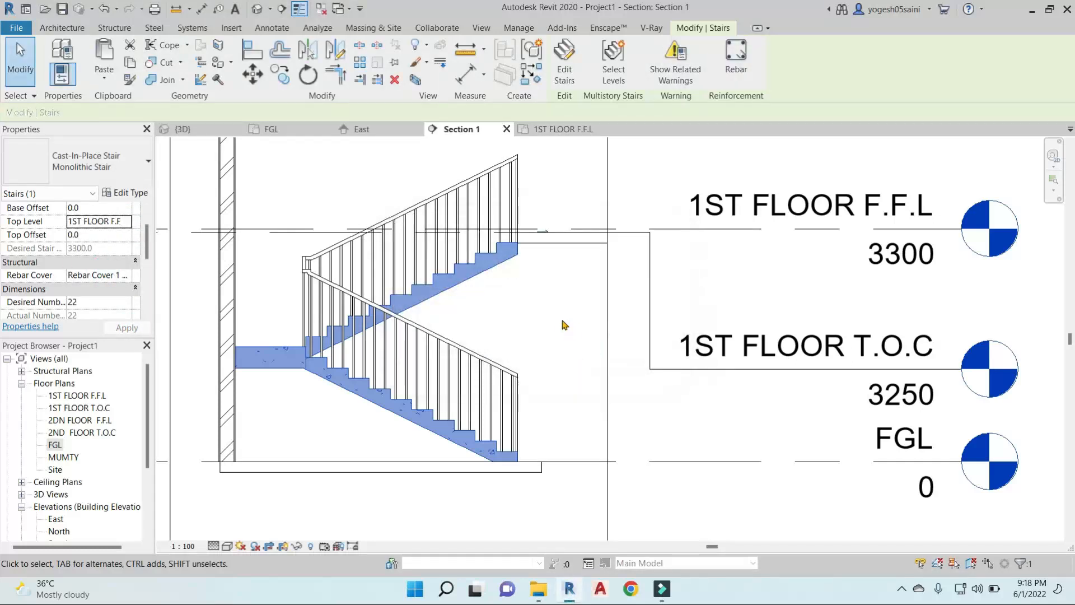
key("Escape")
Measure the height from the 1ST FLOOR F.F.L level line to the stair's top tread in section.
scroll(561, 264, "down", 2)
scroll(543, 297, "up", 8)
key("d")
key("i")
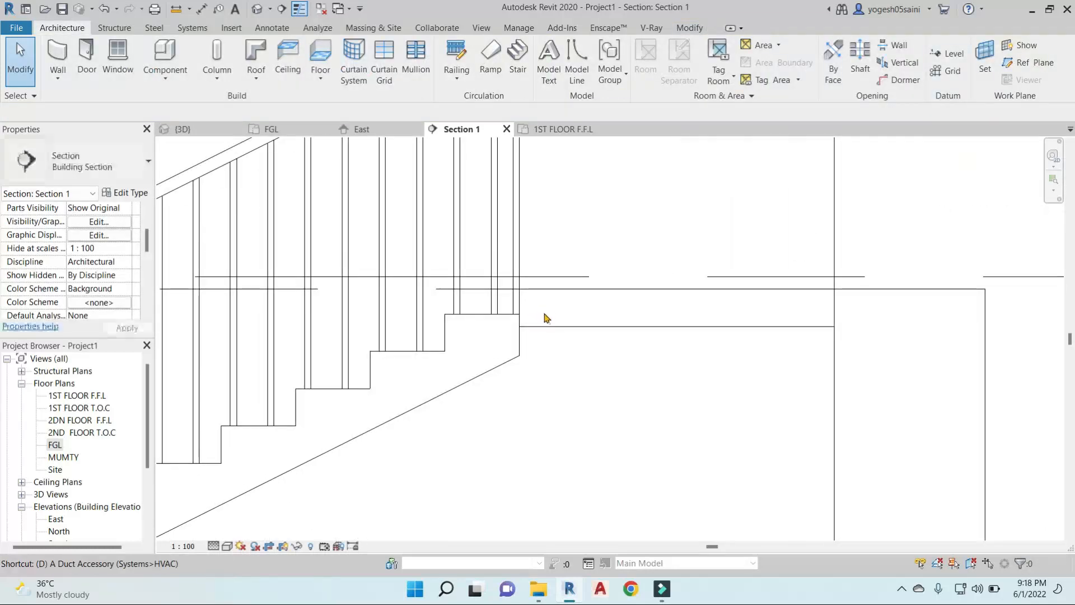
left_click(547, 276)
left_click(499, 314)
scroll(491, 326, "down", 2)
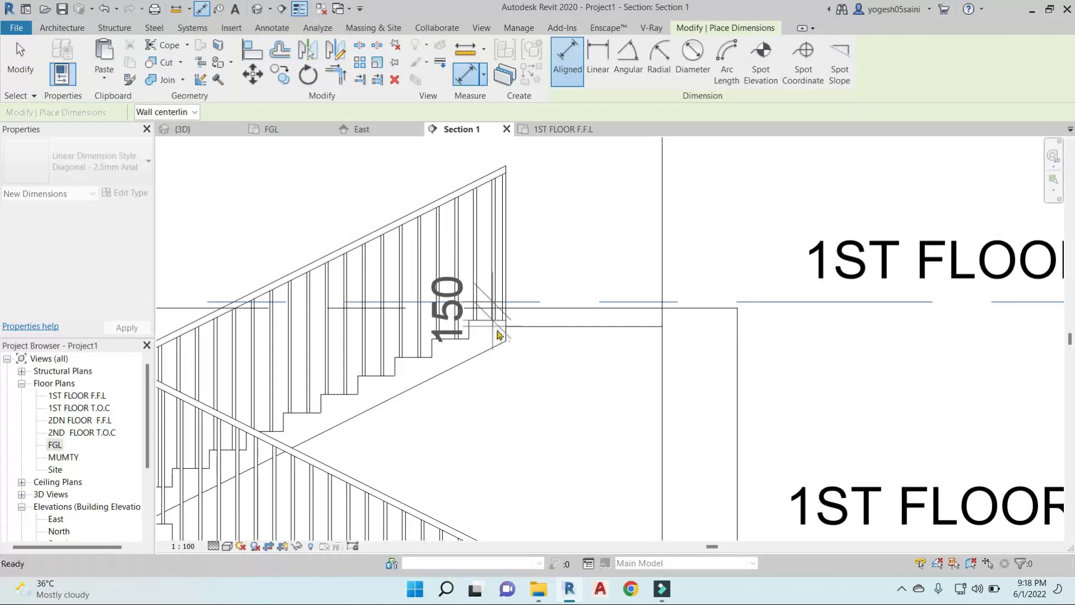
middle_click_drag(498, 336, 483, 360)
key("Escape")
scroll(543, 358, "down", 4)
scroll(518, 307, "up", 4)
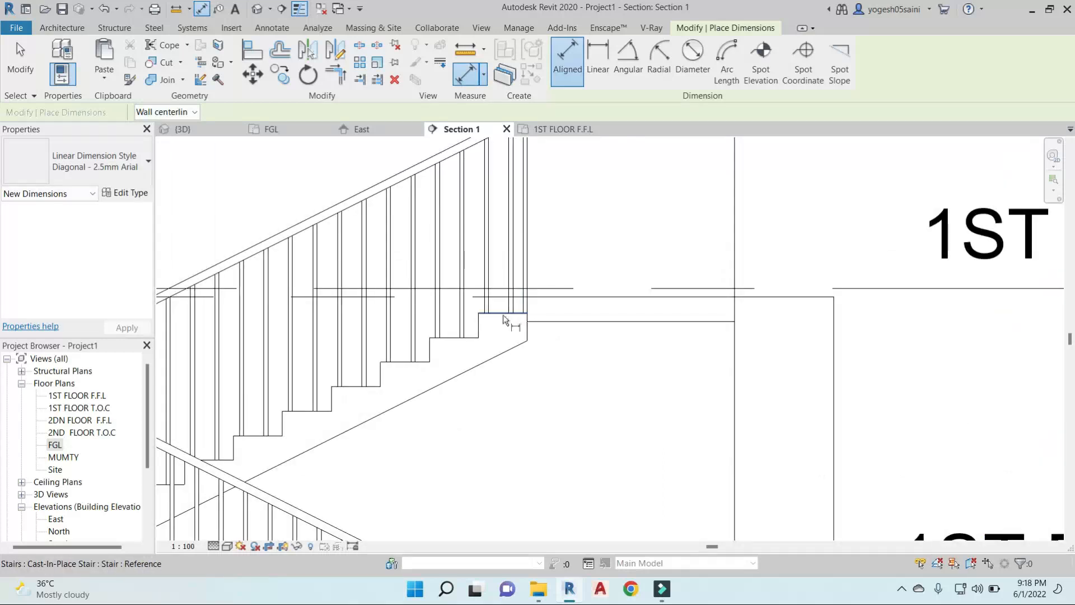
left_click(565, 288)
key("Escape")
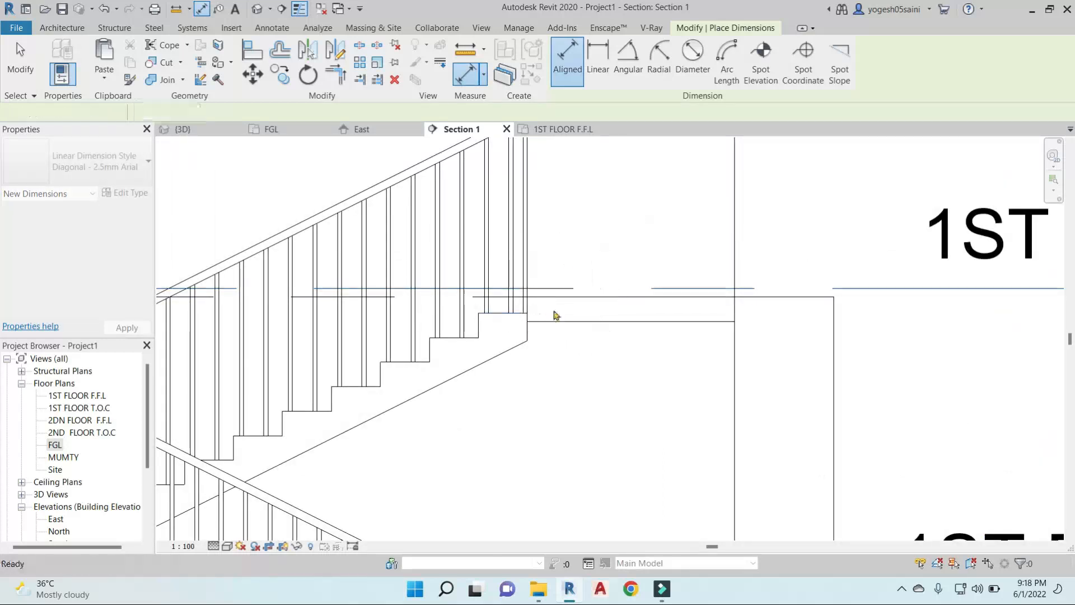
Measure the height from the 1ST FLOOR T.O.C level line to the stair's top tread.
scroll(540, 312, "up", 2)
left_click(551, 288)
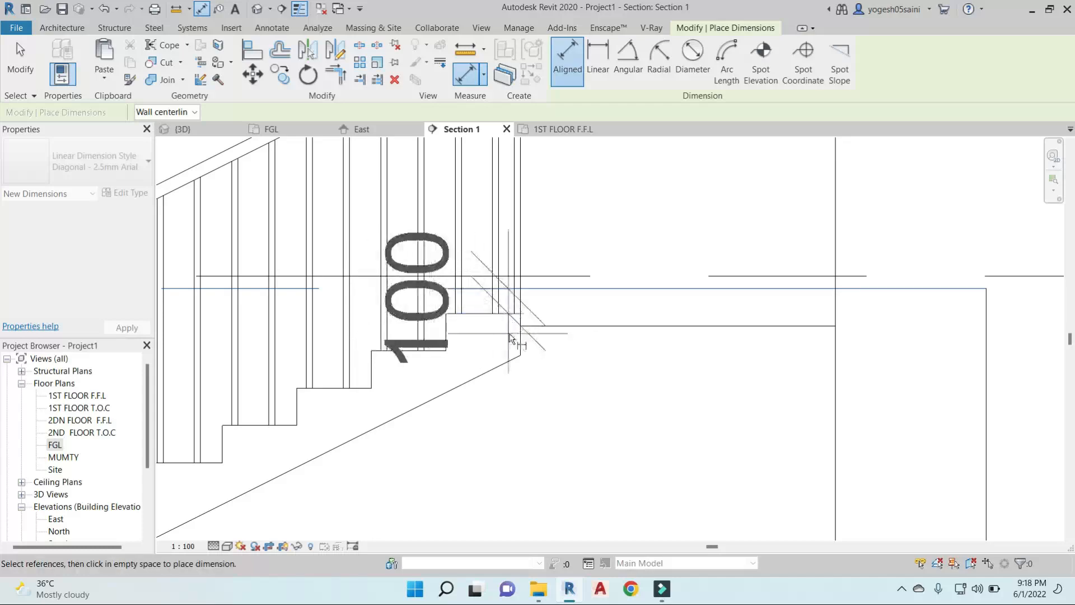
scroll(473, 324, "down", 5)
key("Escape")
key("Escape")
scroll(582, 330, "down", 6)
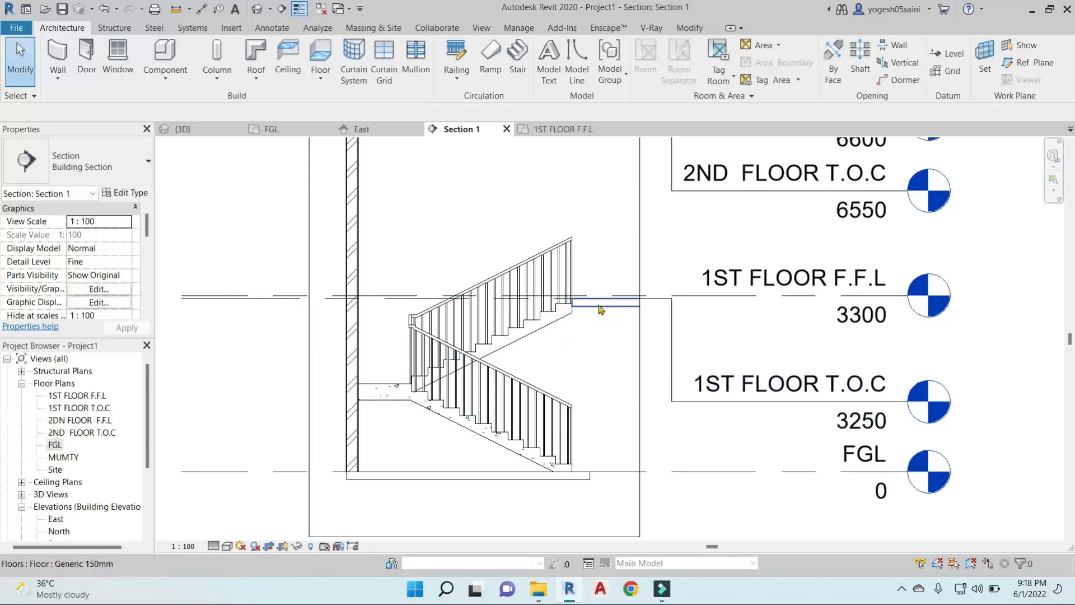
Change the first-floor slab and the FGL slab to the floor type FLOOR WITH FINISH.
scroll(584, 314, "up", 2)
left_click(608, 302)
left_click(609, 340)
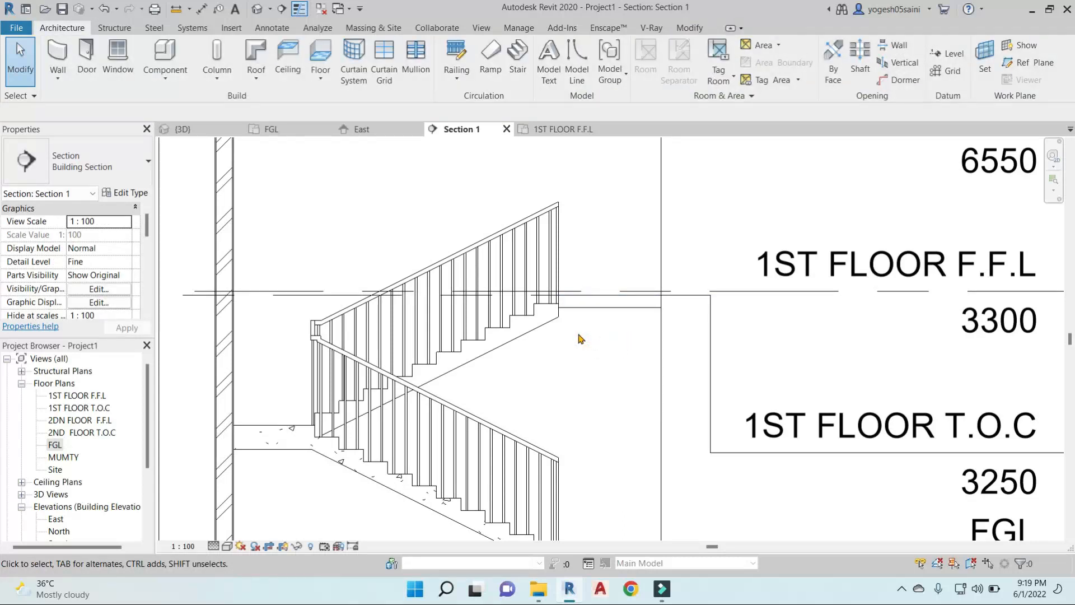
left_click(590, 311)
scroll(612, 353, "down", 3)
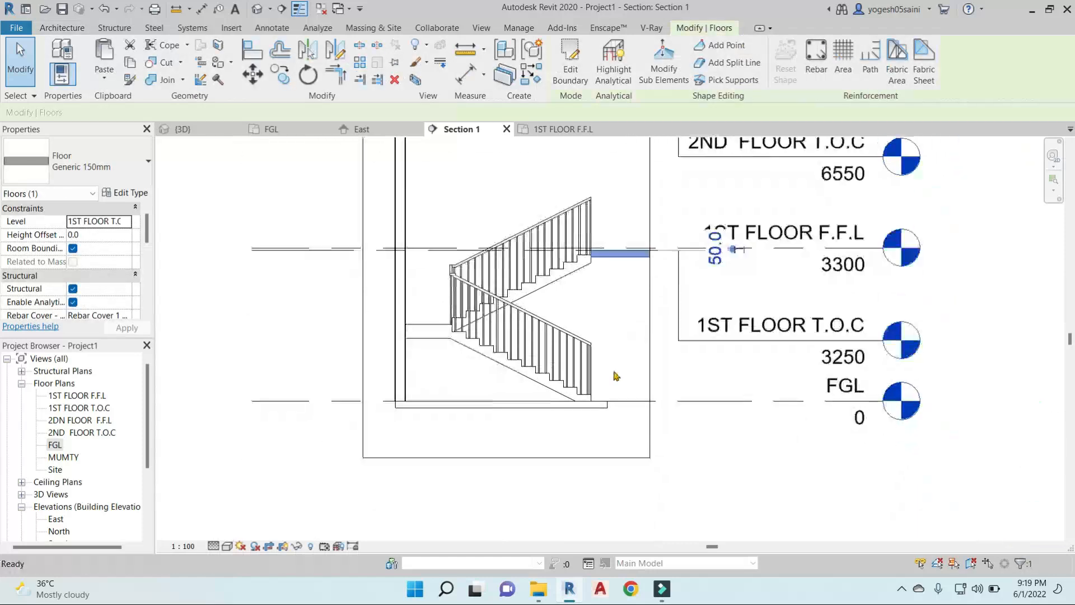
left_click(597, 412, "ctrl")
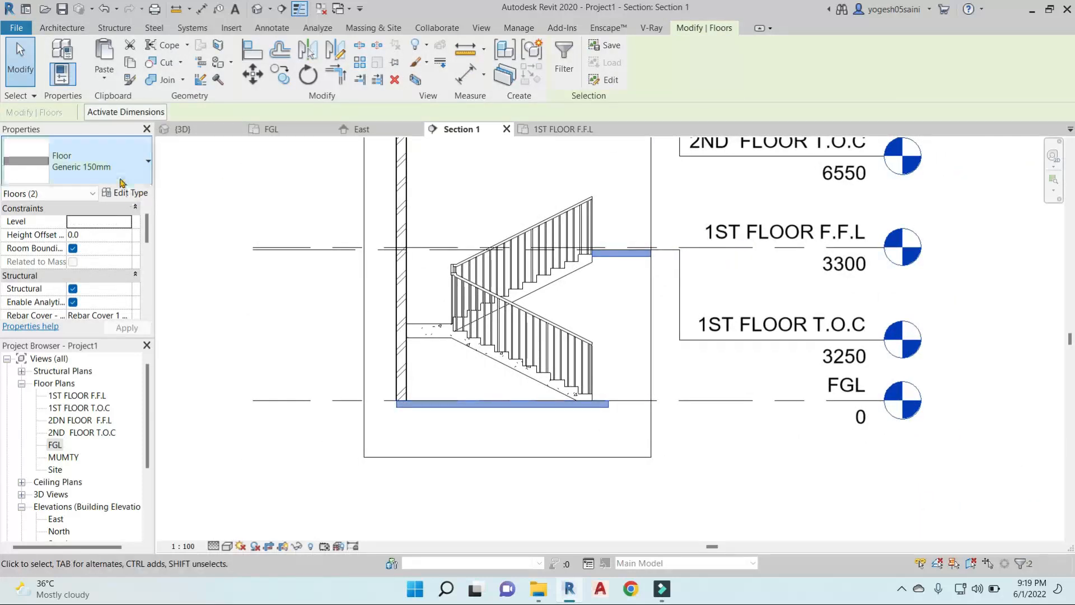
left_click(130, 165)
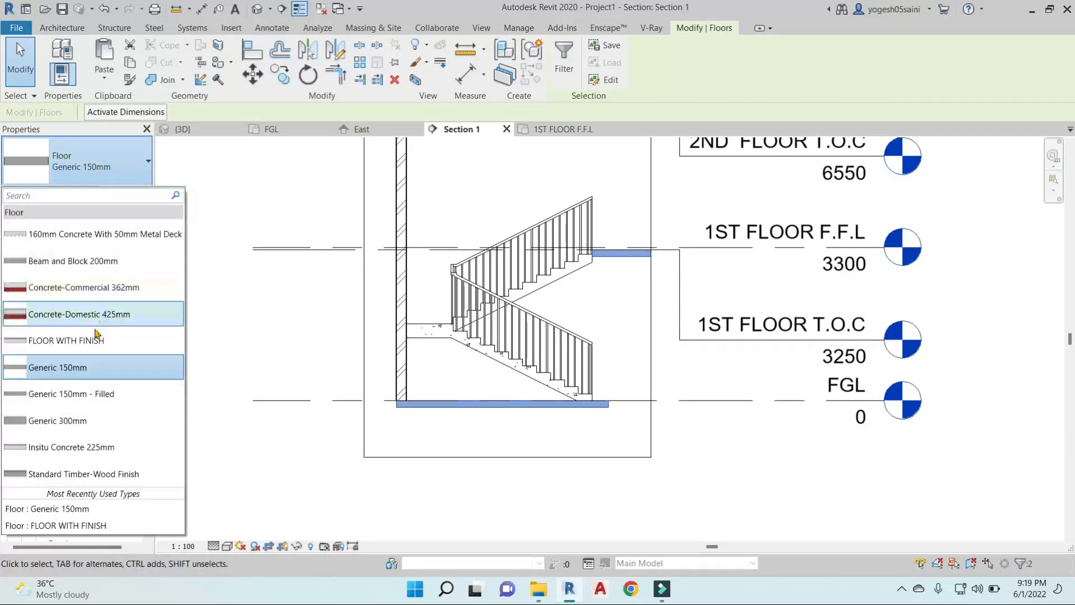
left_click(104, 347)
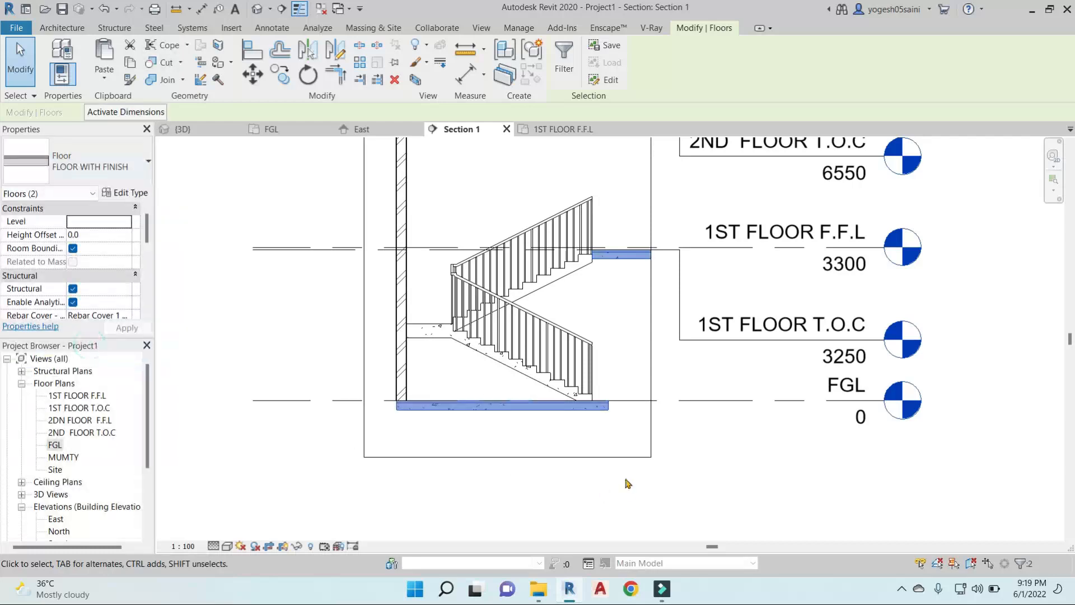
left_click(733, 451)
Dimension the height of the stair's first riser from the FGL level, placing the dimension beyond the stair's foot.
scroll(623, 425, "up", 5)
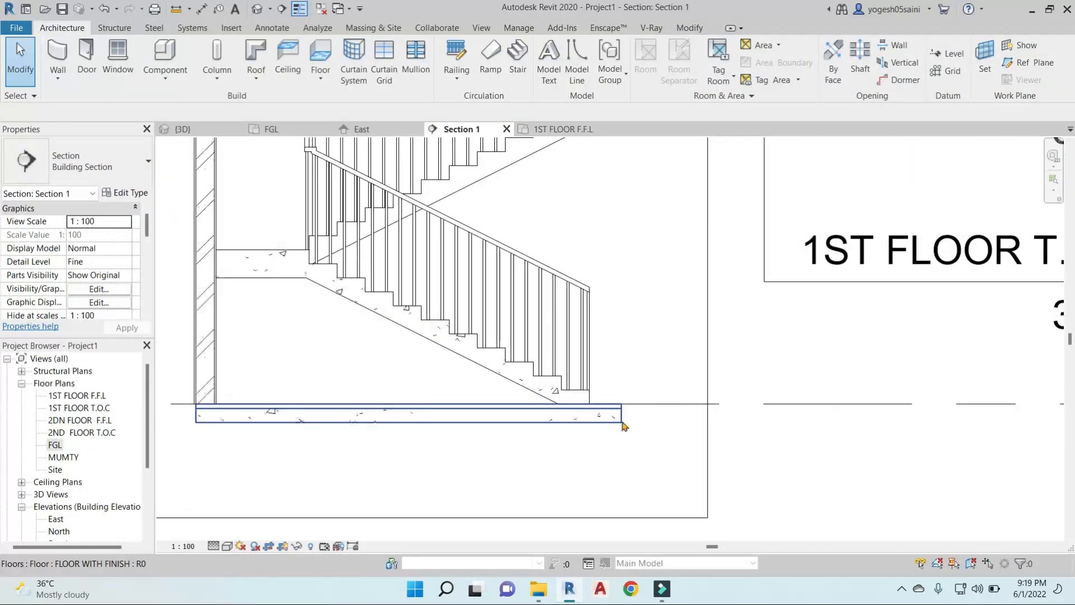
scroll(618, 397, "up", 3)
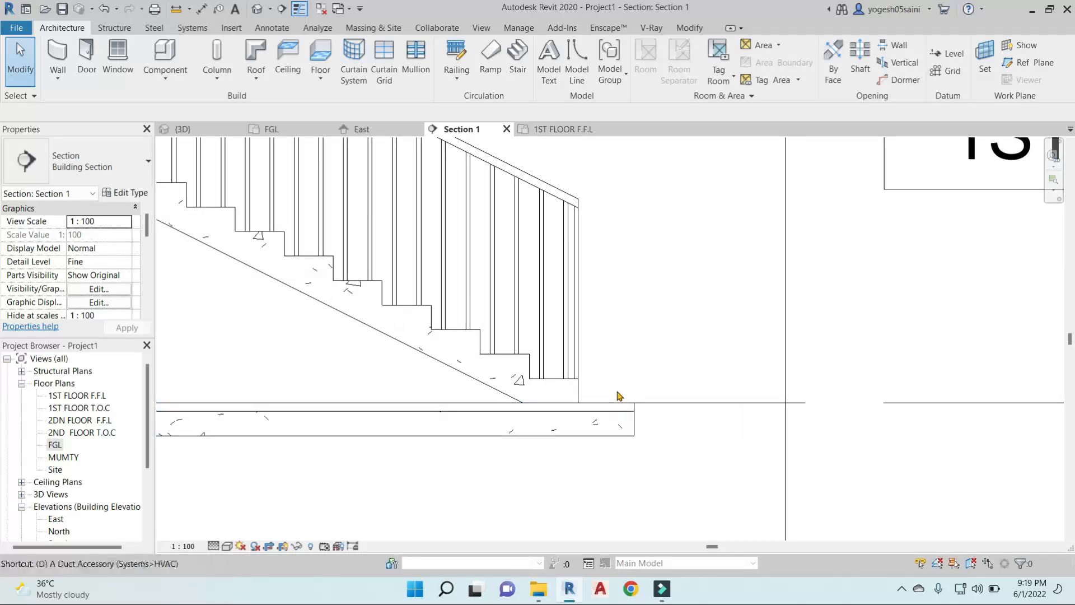
key("d")
key("i")
left_click(605, 403)
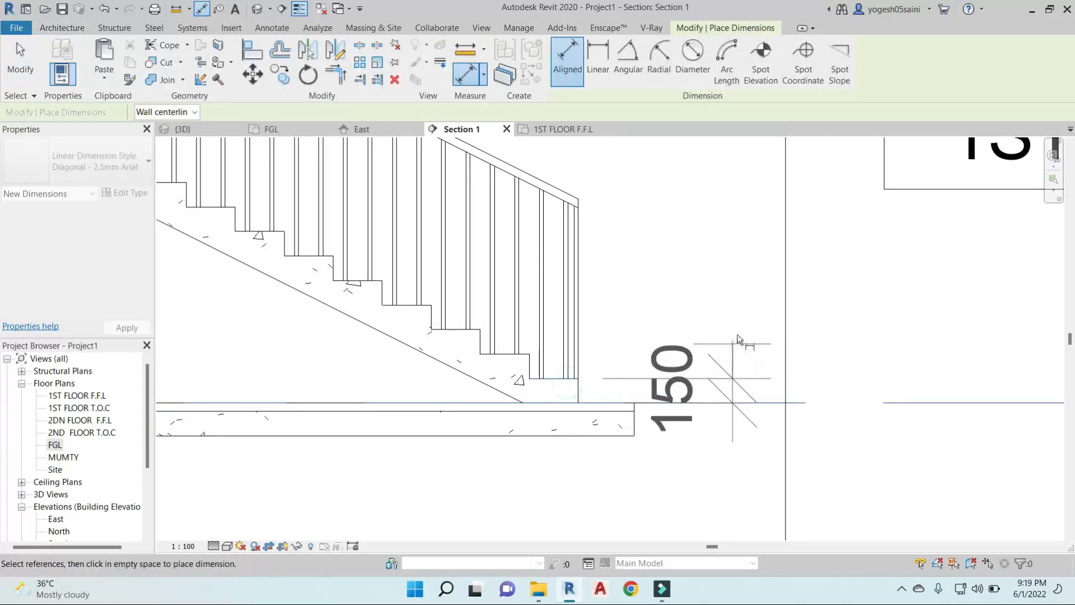
left_click(738, 339)
scroll(699, 280, "down", 2)
middle_click_drag(677, 260, 675, 371)
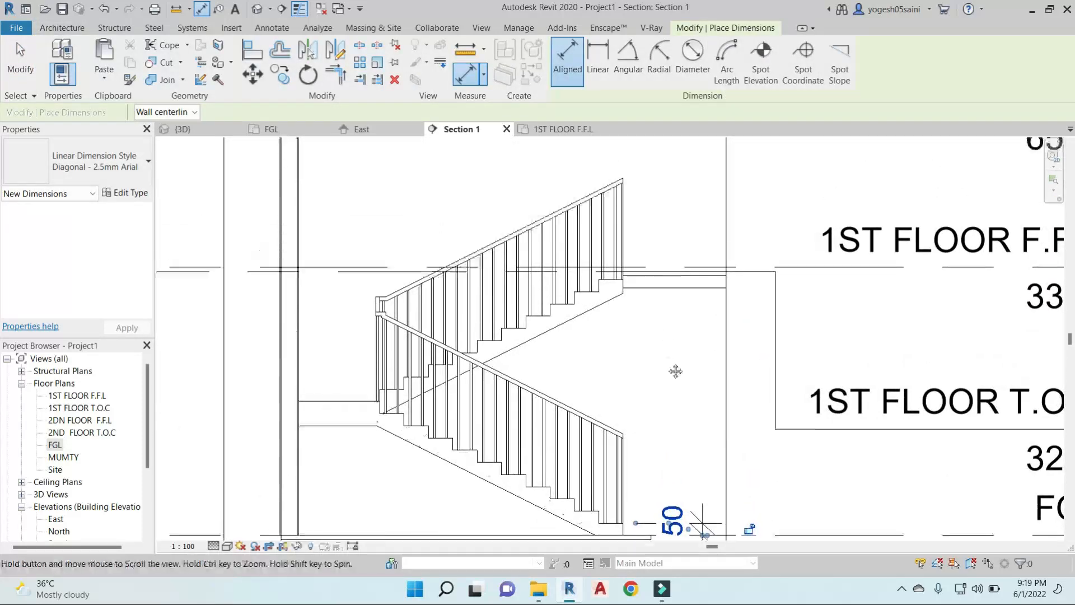
scroll(616, 269, "up", 3)
key("Escape")
key("Escape")
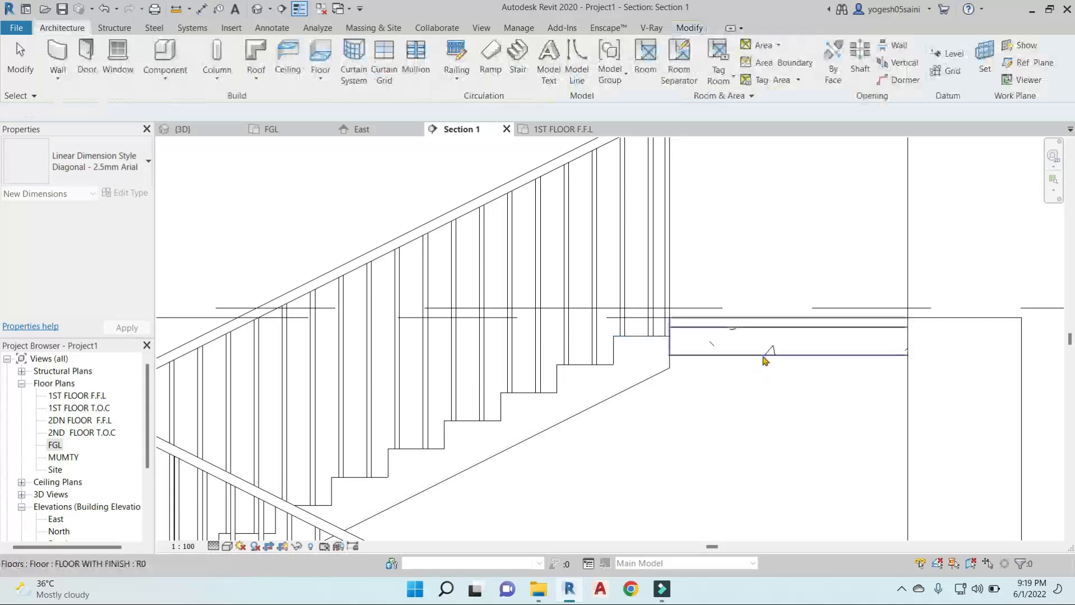
Set the first-floor slab's level to 1ST FLOOR F.F.L and apply it.
left_click(762, 356)
scroll(748, 386, "down", 2)
middle_click_drag(737, 401, 614, 384)
scroll(655, 333, "up", 3)
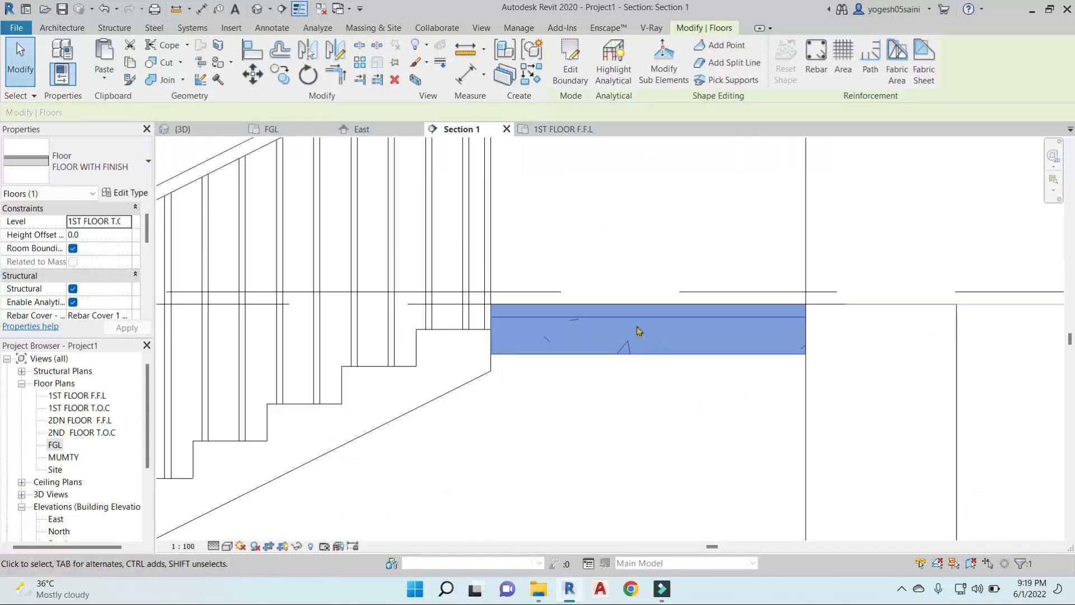
left_click(128, 224)
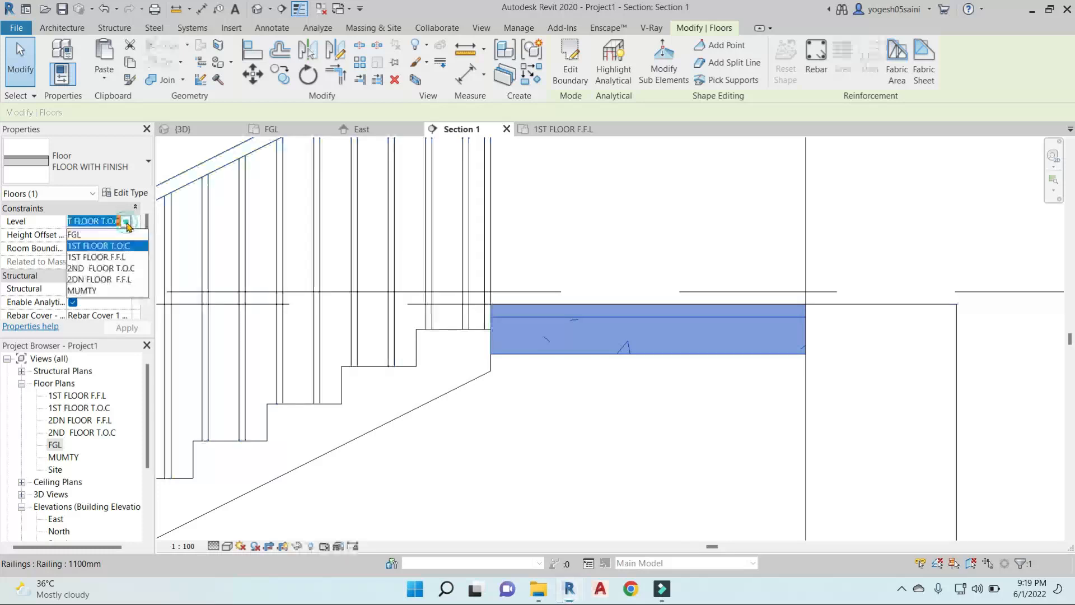
left_click(106, 257)
left_click(135, 330)
left_click(590, 235)
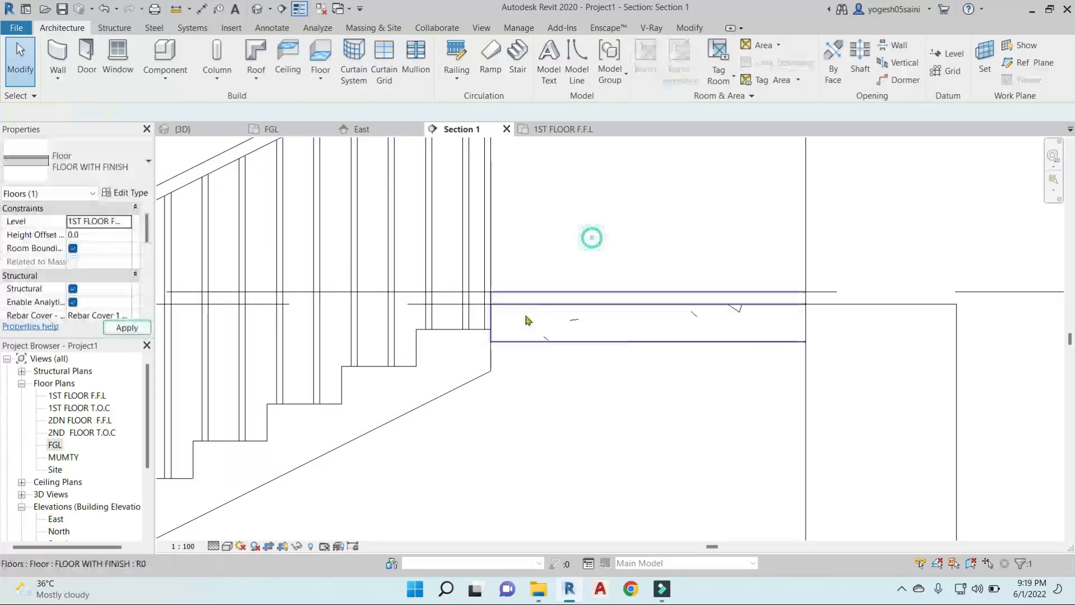
Measure the first-floor slab's concrete thickness and the height from the top tread to 1ST FLOOR F.F.L.
scroll(499, 288, "up", 2)
key("d")
key("i")
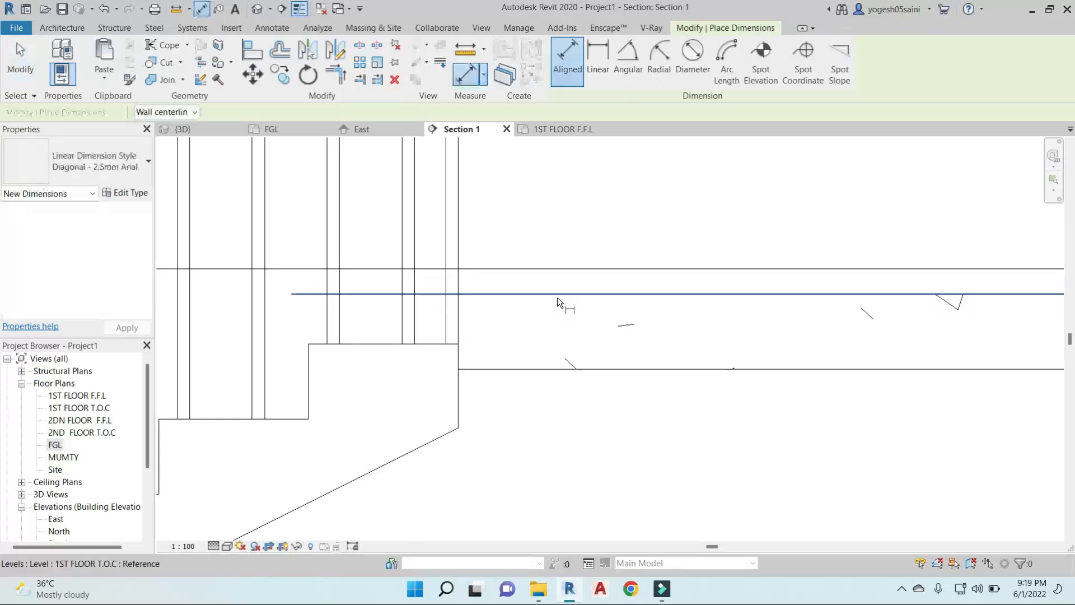
scroll(656, 387, "down", 3)
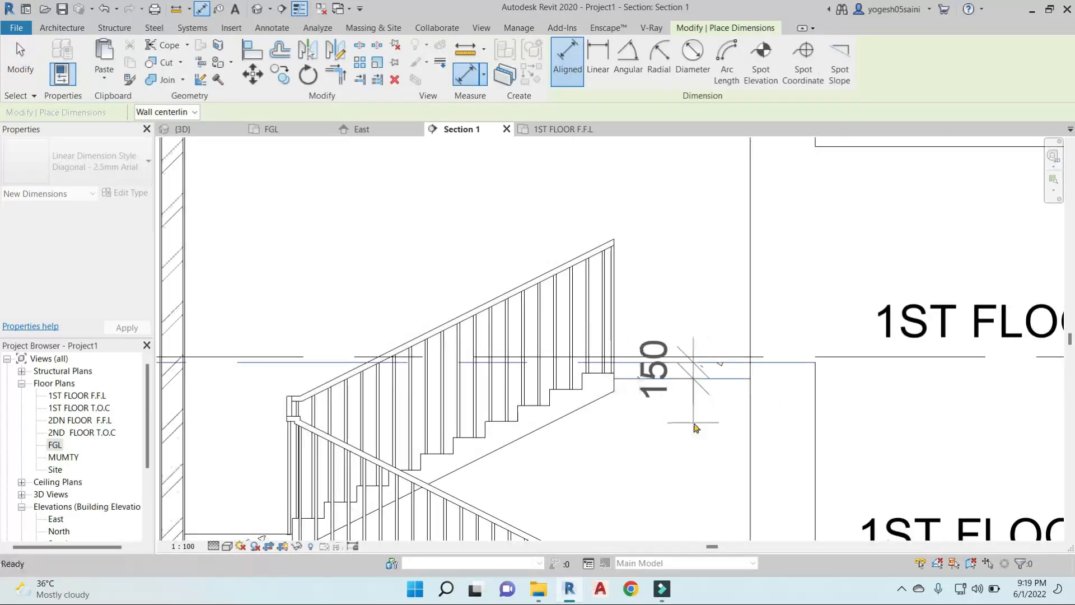
scroll(507, 373, "up", 3)
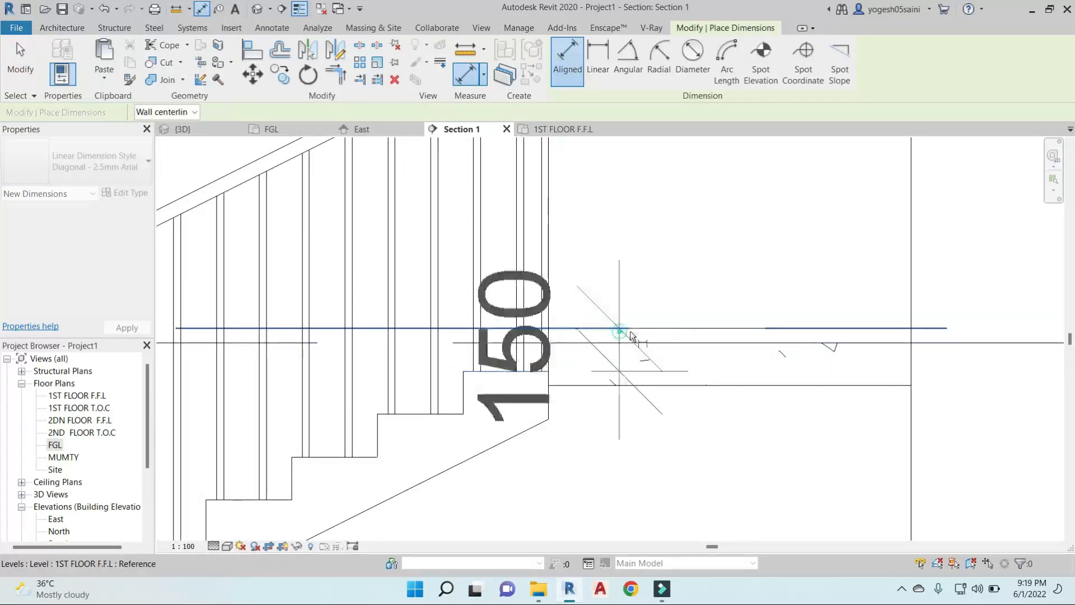
scroll(631, 336, "down", 3)
scroll(698, 280, "down", 5)
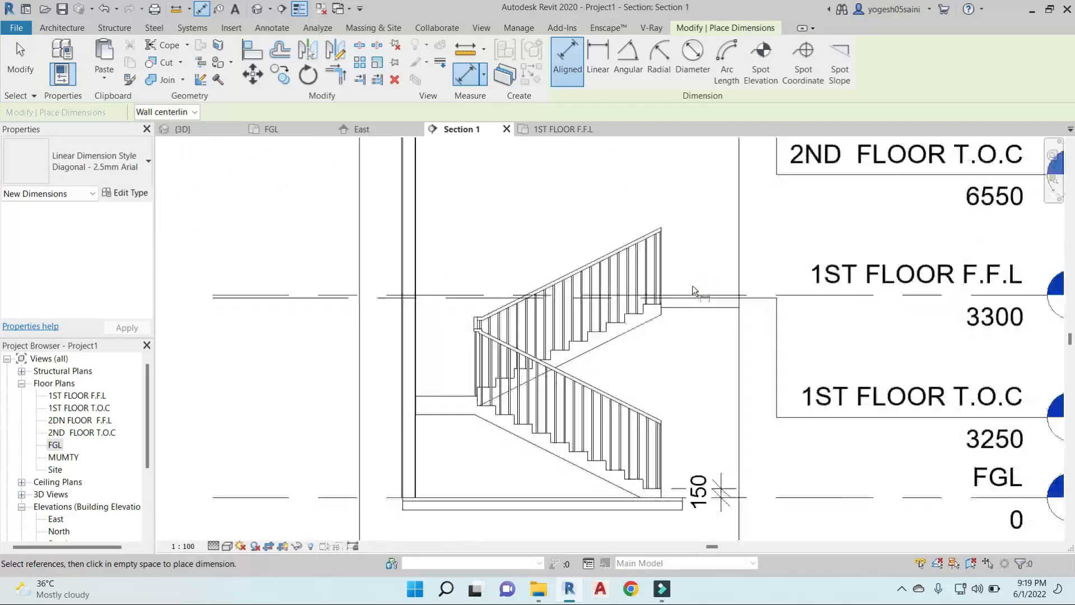
key("Escape")
key("Escape")
Copy the stair and paste it aligned to the level 1ST FLOOR F.F.L.
left_click(638, 283)
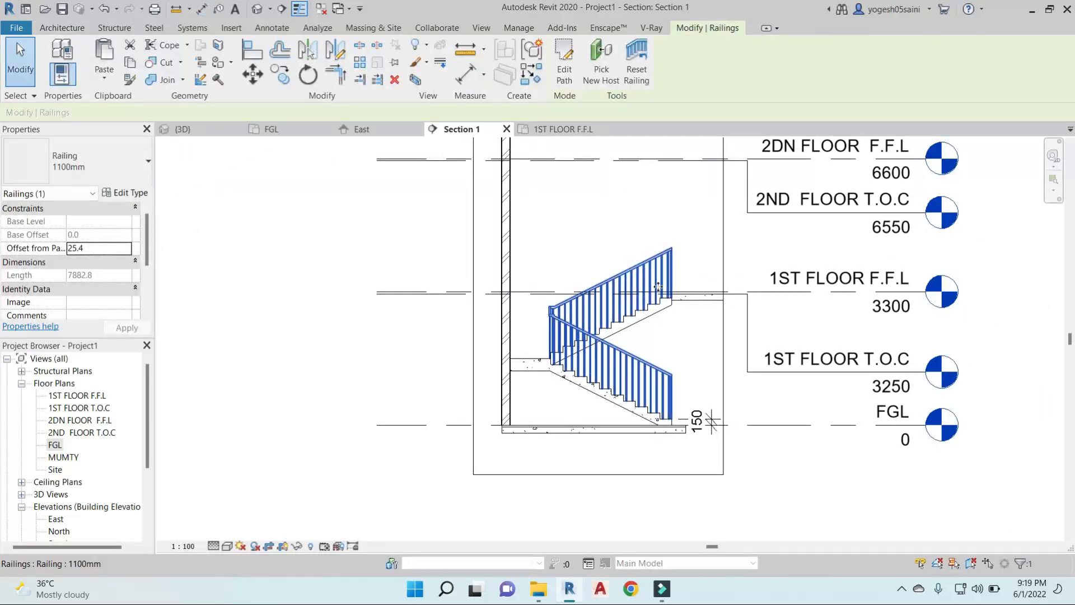
left_click(654, 319)
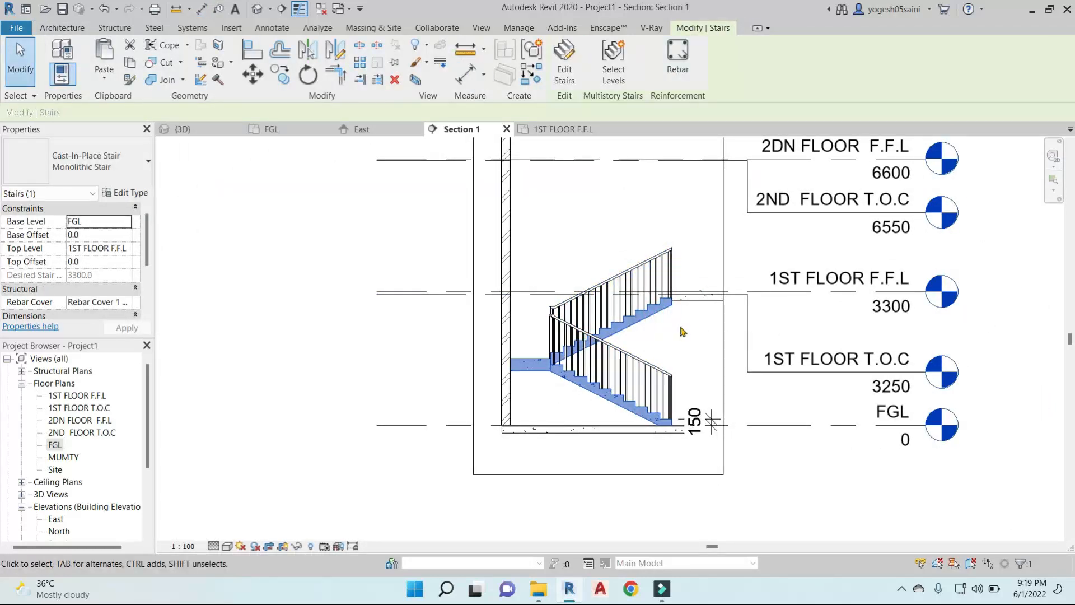
left_click(129, 64)
left_click(104, 81)
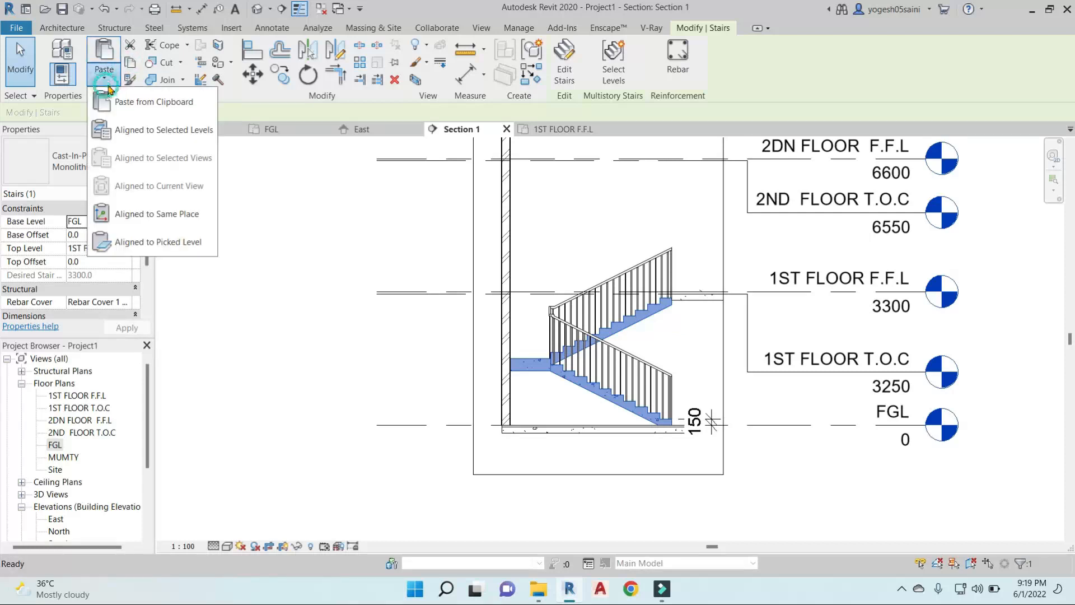
left_click(161, 126)
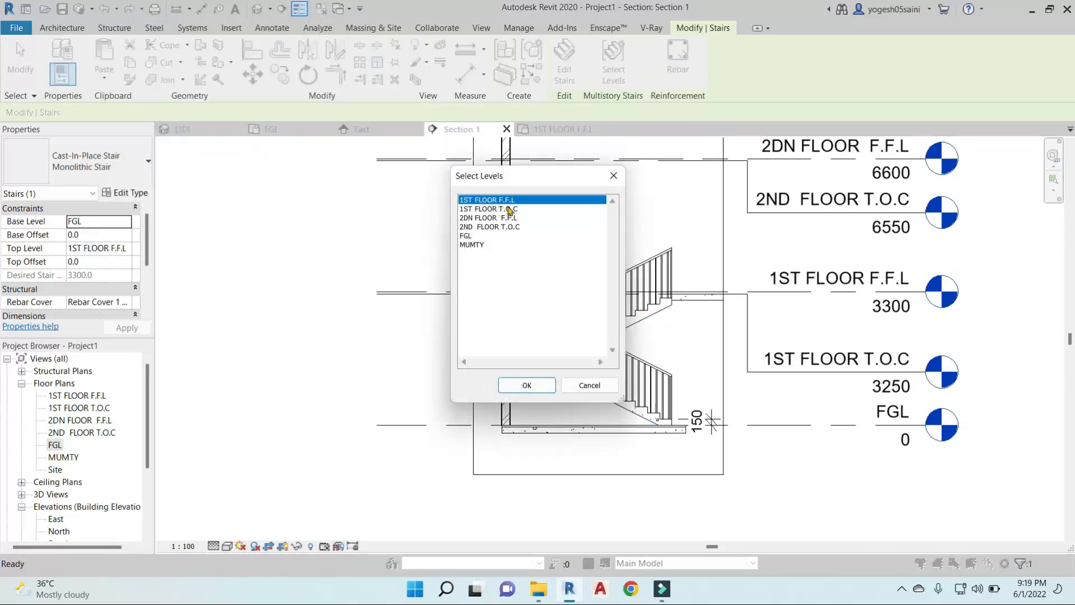
left_click(527, 385)
left_click(703, 228)
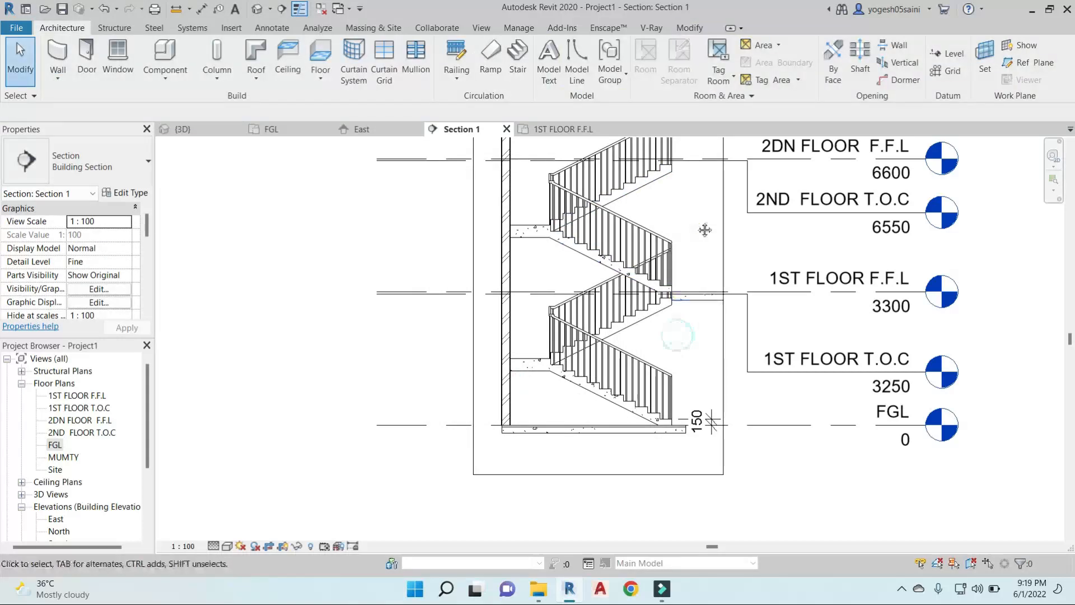
Copy the first-floor slab and paste it aligned to the level 2DN FLOOR F.F.L.
scroll(646, 386, "down", 2)
scroll(646, 386, "up", 2)
left_click(627, 414)
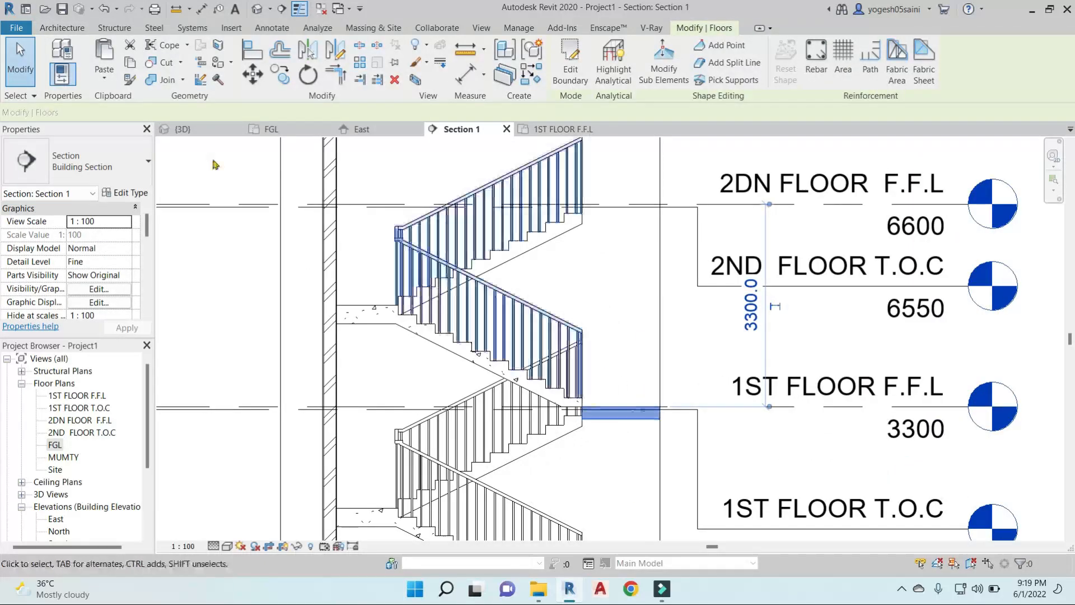
left_click(130, 64)
left_click(104, 78)
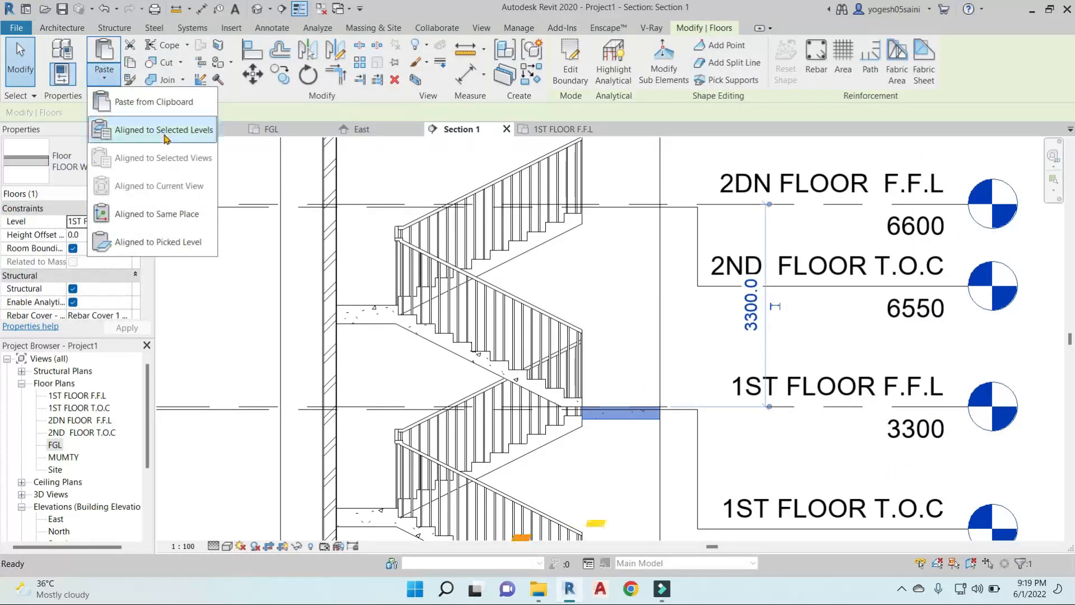
left_click(168, 130)
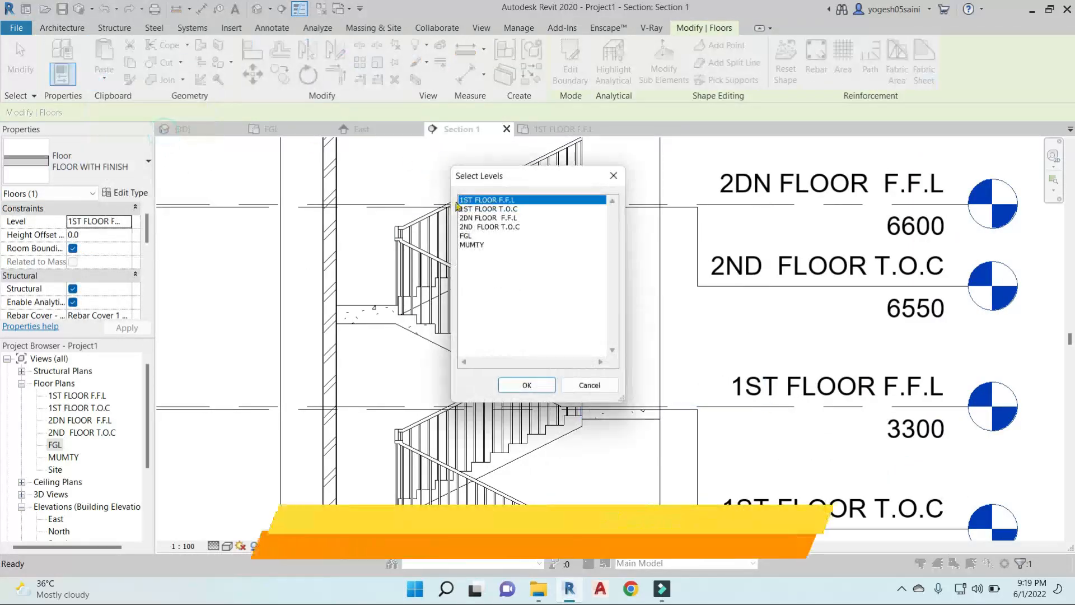
left_click(488, 218)
left_click(527, 386)
left_click(624, 281)
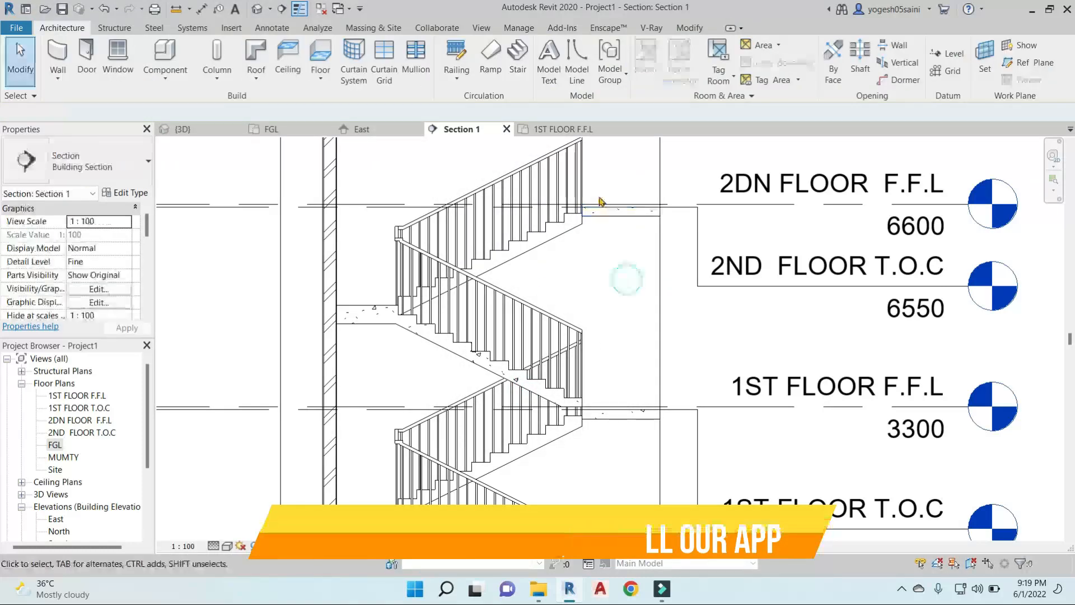
Measure the finish and concrete thicknesses of the second-floor slab beside the upper stair's top tread.
scroll(576, 228, "up", 5)
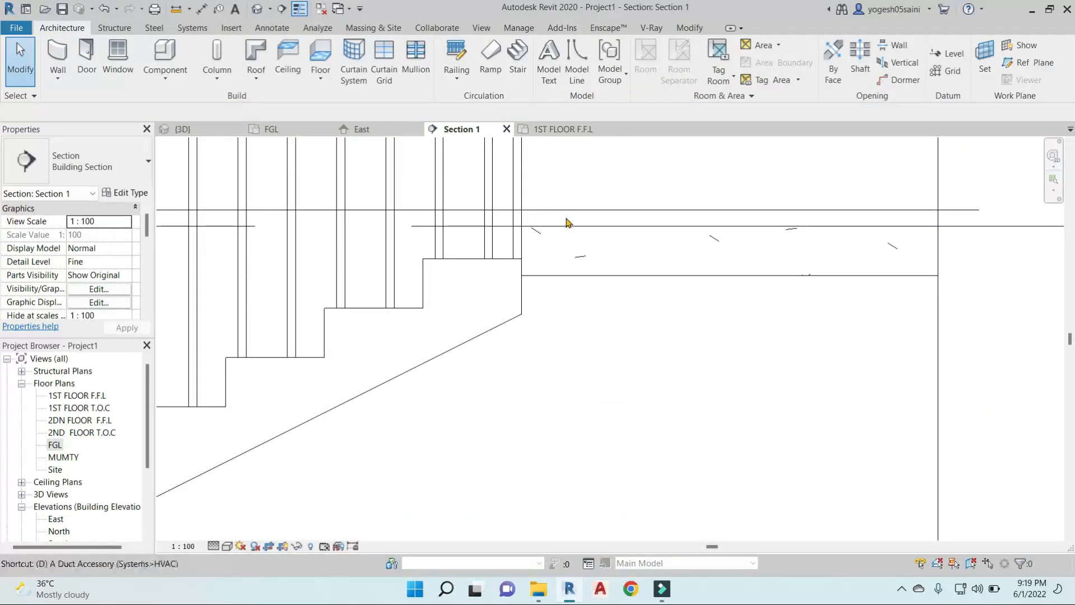
key("i")
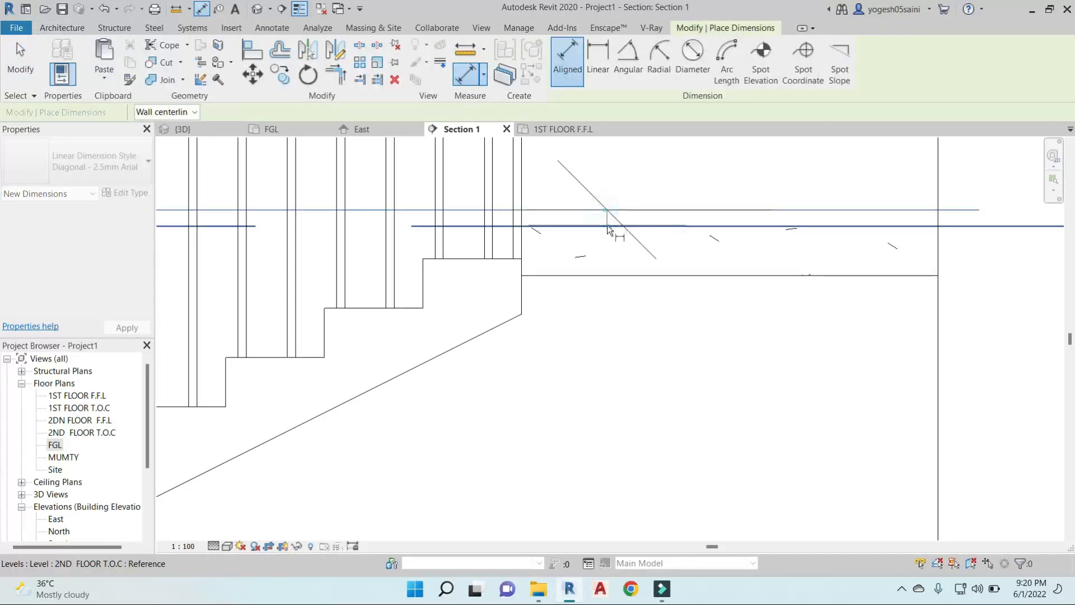
left_click(607, 226)
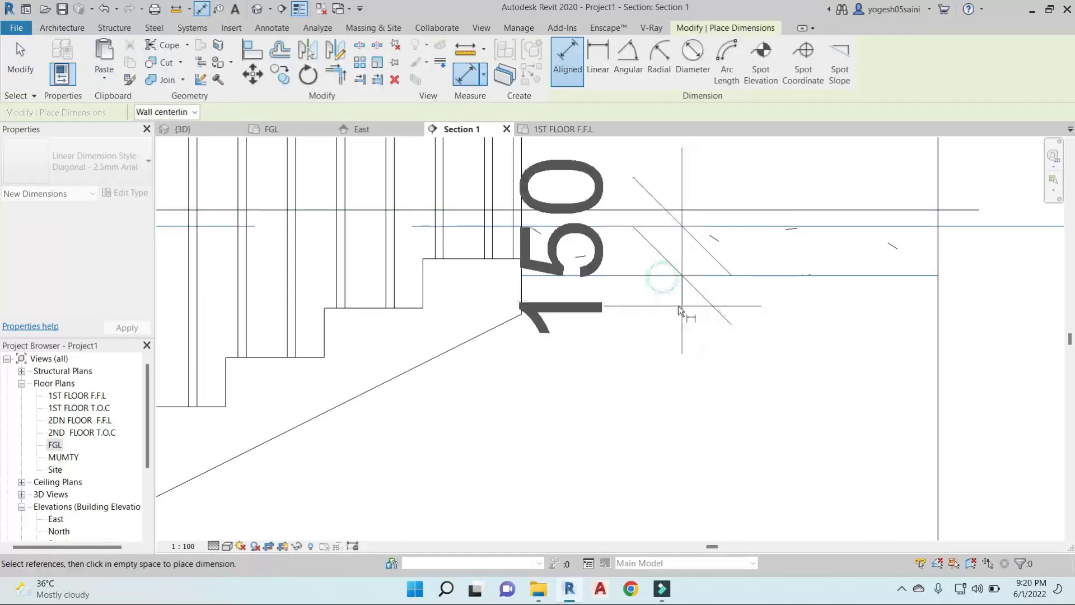
scroll(679, 309, "down", 6)
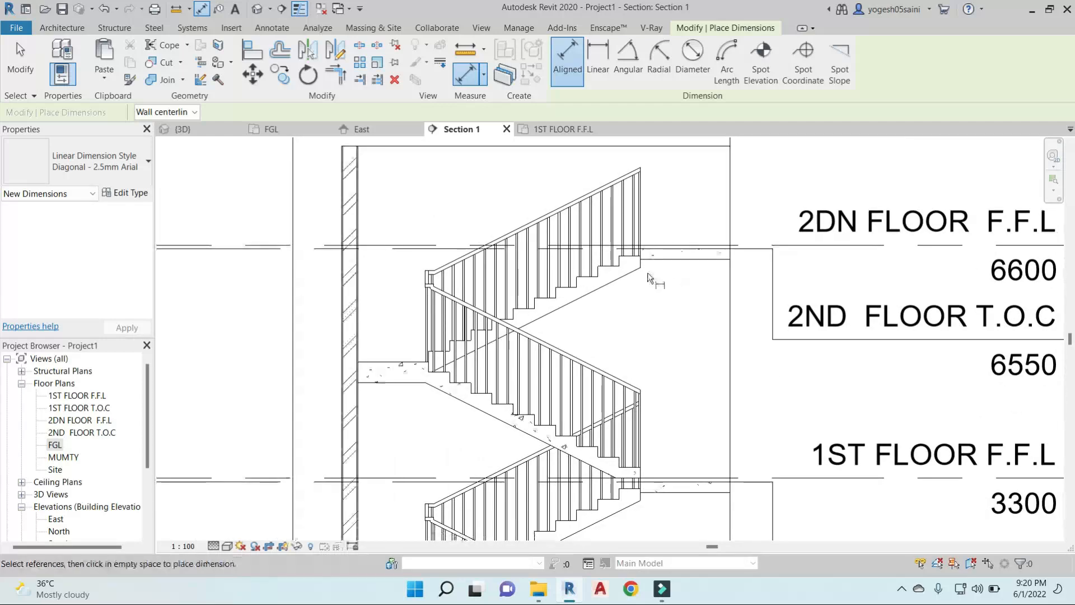
Leave the aligned dimension command and dismiss the save reminder without saving.
scroll(650, 278, "up", 3)
key("Escape")
key("Escape")
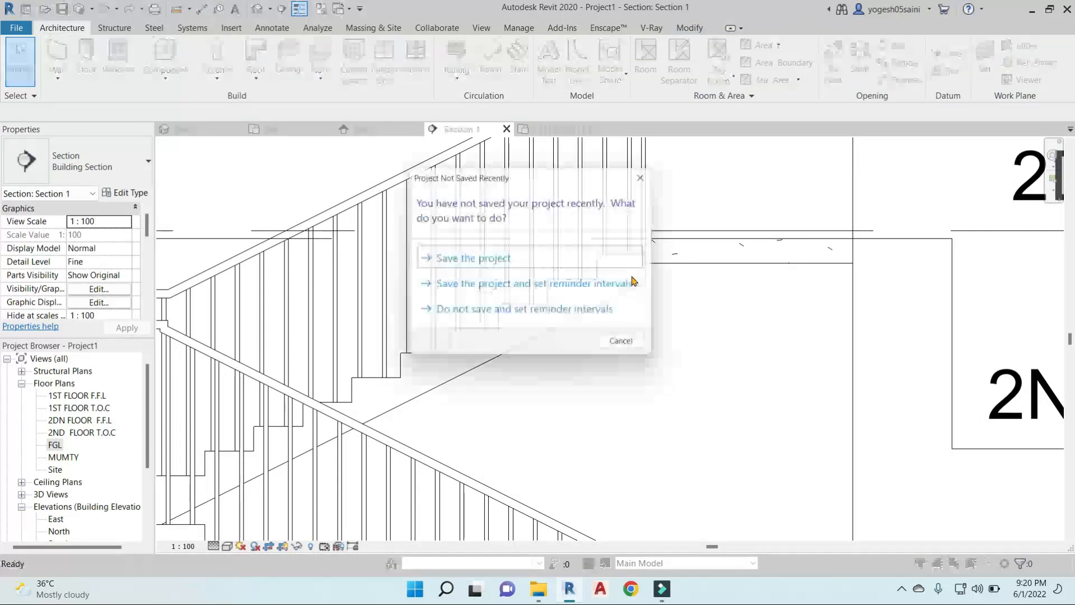
left_click(621, 341)
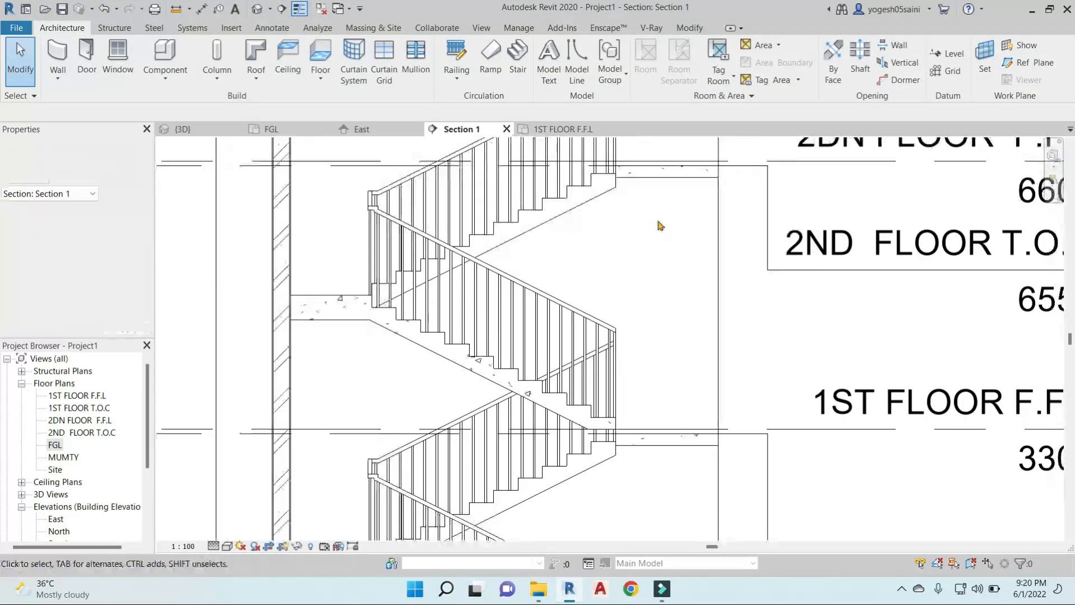
Extend the head ends of the level lines outward, away from the staircase.
scroll(660, 225, "down", 3)
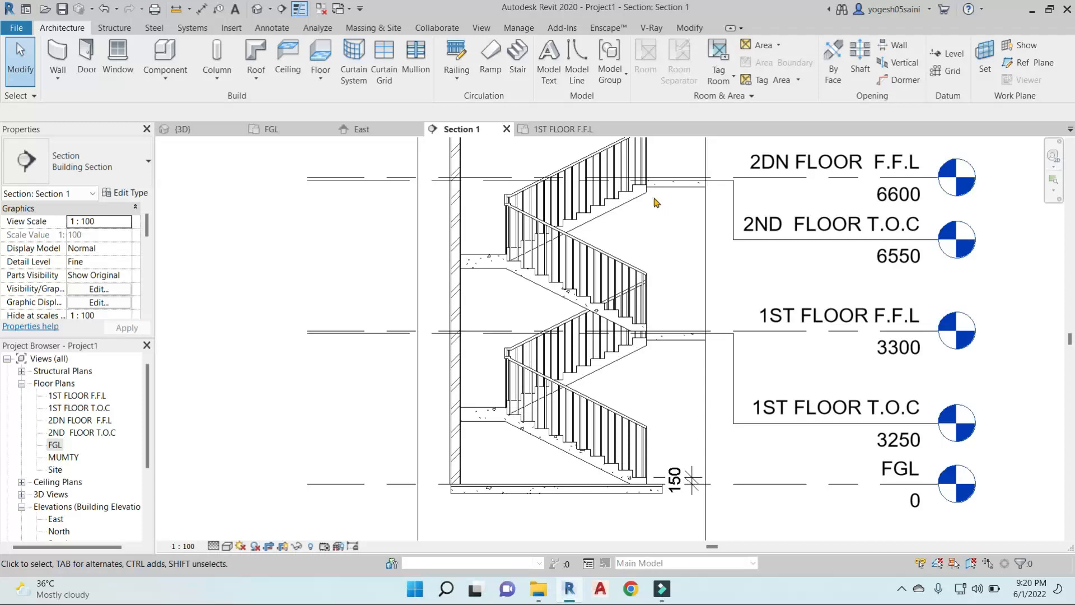
scroll(656, 202, "up", 5)
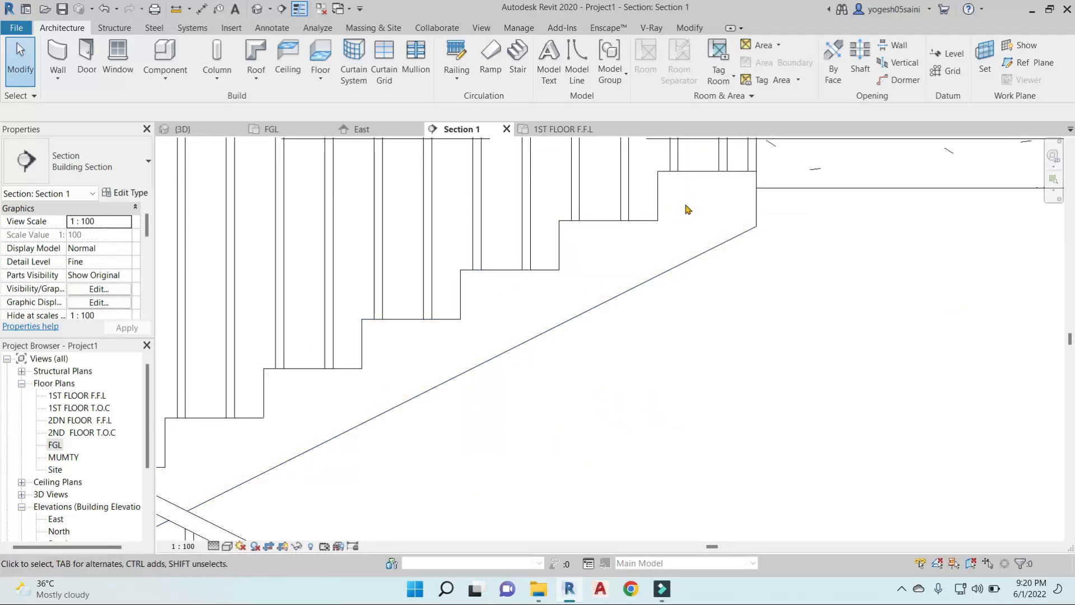
scroll(680, 206, "down", 3)
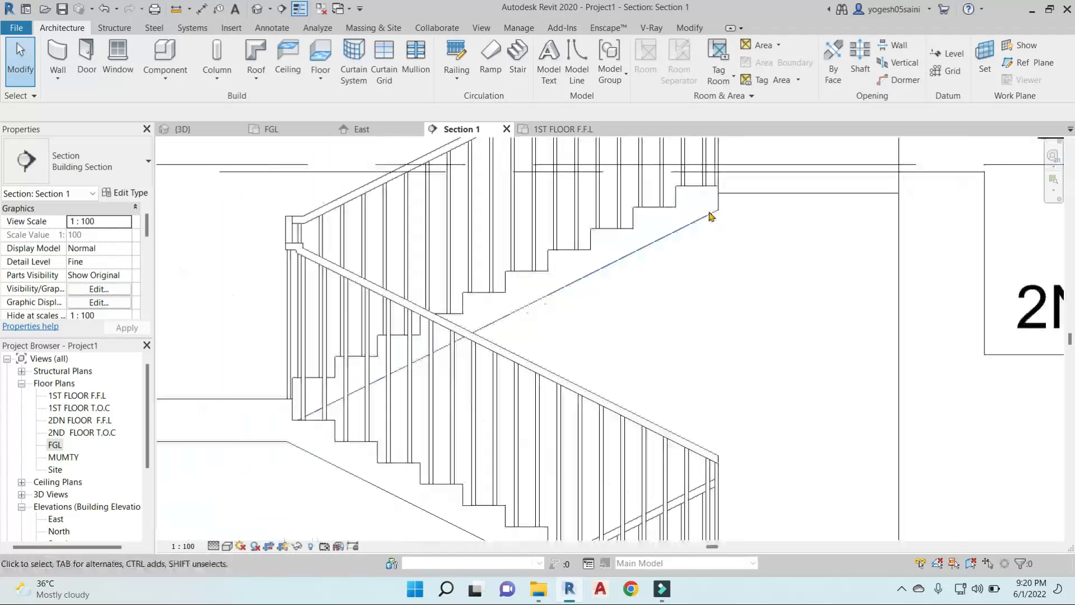
scroll(710, 216, "down", 4)
left_click(914, 183)
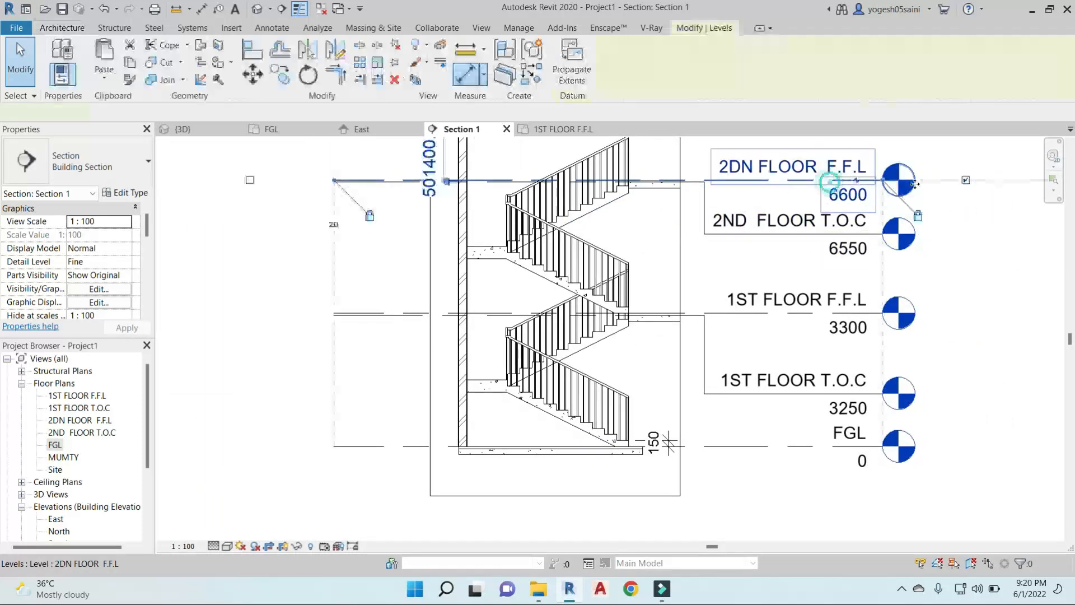
left_click_drag(883, 180, 941, 181)
left_click(997, 305)
Place an aligned dimension from the FGL level to the 2DN FLOOR F.F.L level beside the staircase.
key("i")
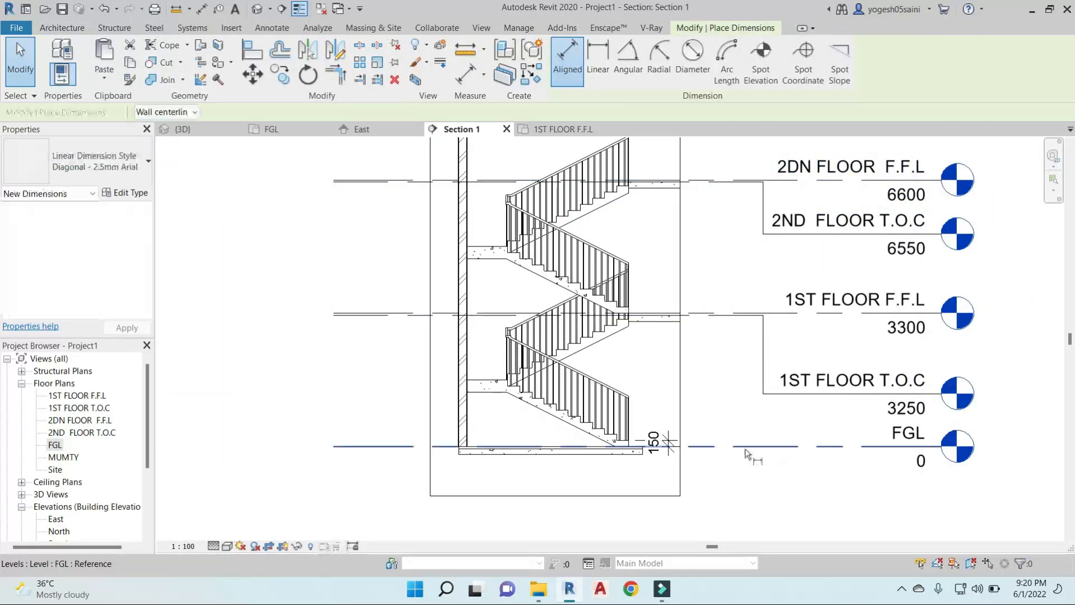
left_click(737, 446)
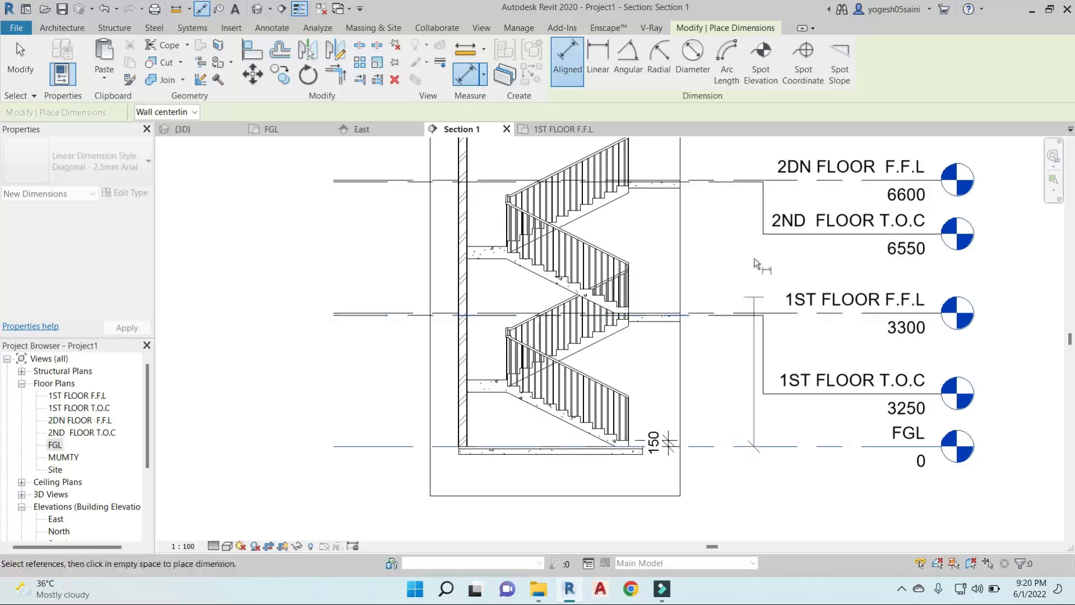
left_click(770, 181)
middle_click_drag(735, 148, 723, 272)
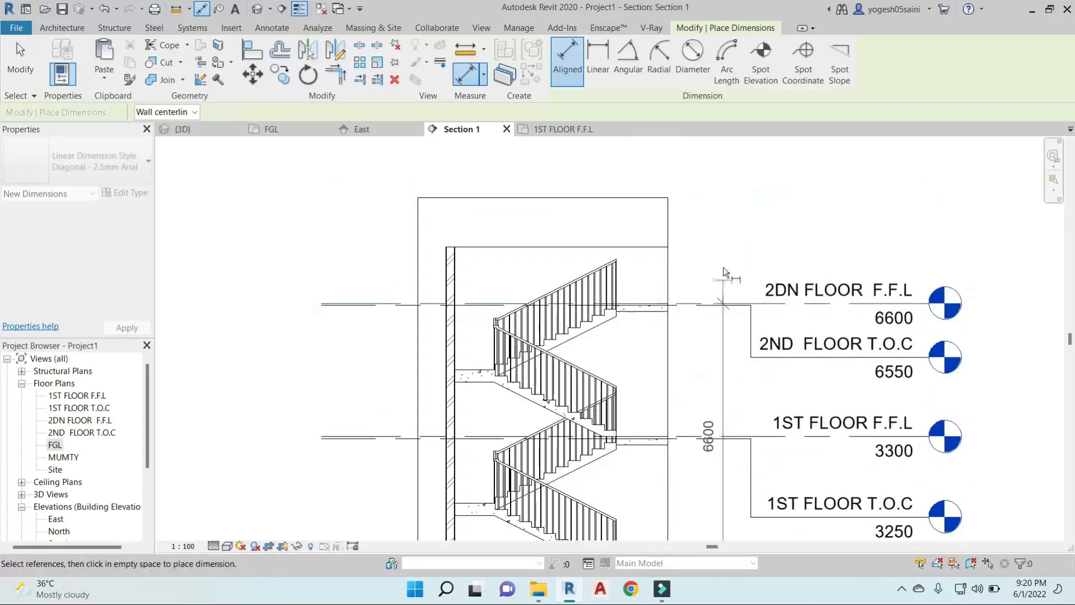
left_click(742, 229)
scroll(697, 240, "down", 3)
key("Escape")
Enlarge the section's crop region upward above the MUMTY level and outward past the floor slabs.
left_click(677, 225)
left_click_drag(626, 213, 623, 168)
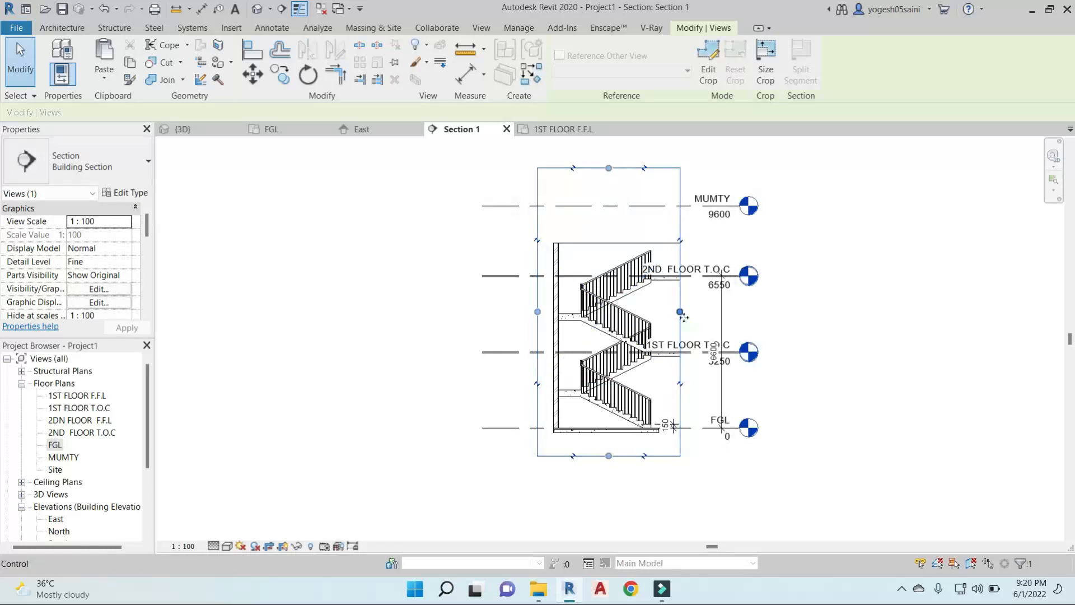
left_click_drag(679, 312, 808, 311)
left_click(758, 317)
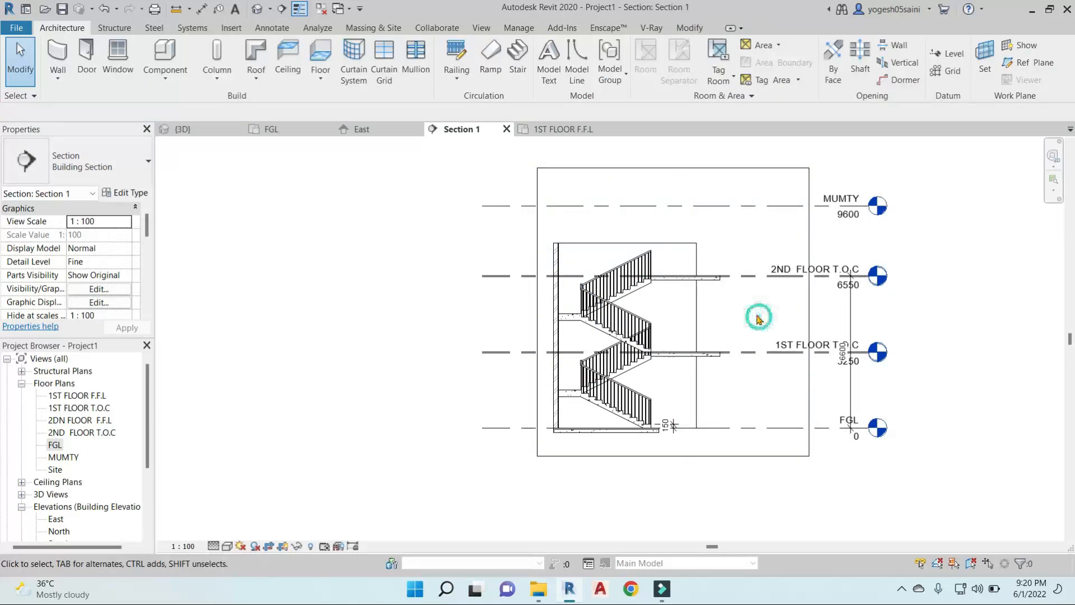
Move the overall FGL to 2DN FLOOR F.F.L dimension closer to the floor slabs, clear of the level heads.
scroll(728, 302, "up", 3)
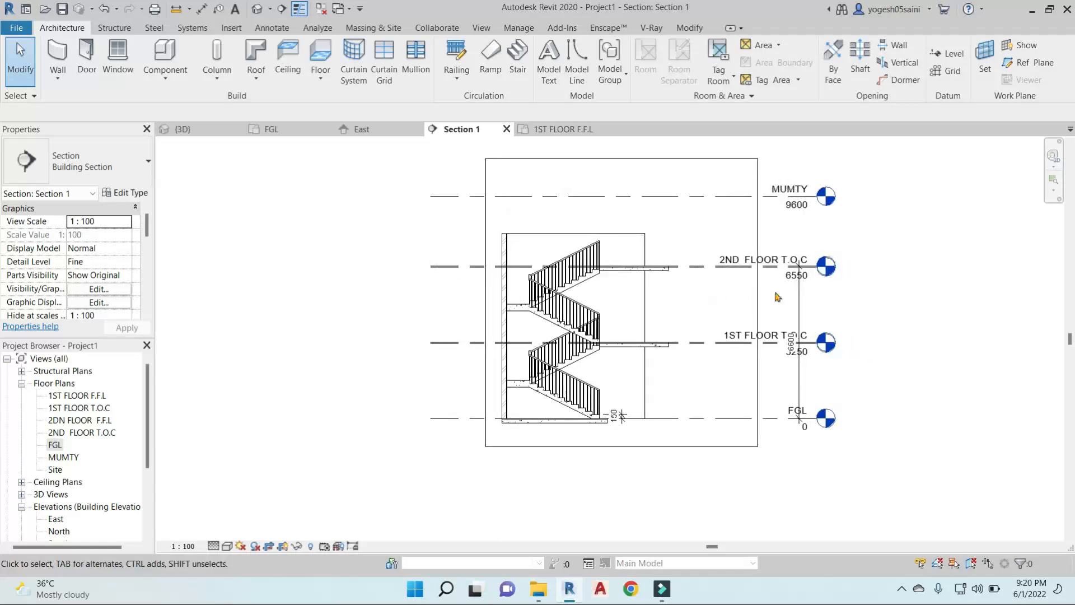
left_click(799, 309)
left_click_drag(799, 312, 671, 321)
key("Escape")
middle_click_drag(672, 318, 744, 318)
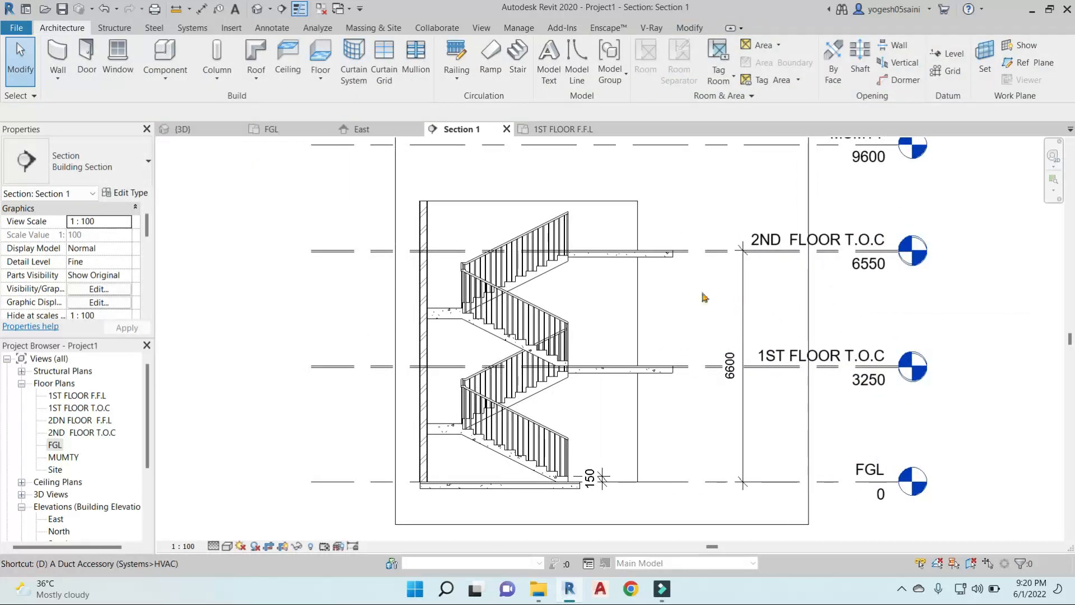
Open the lower stair for editing and select its lower run.
middle_click_drag(666, 422, 648, 375)
middle_click_drag(582, 367, 600, 377)
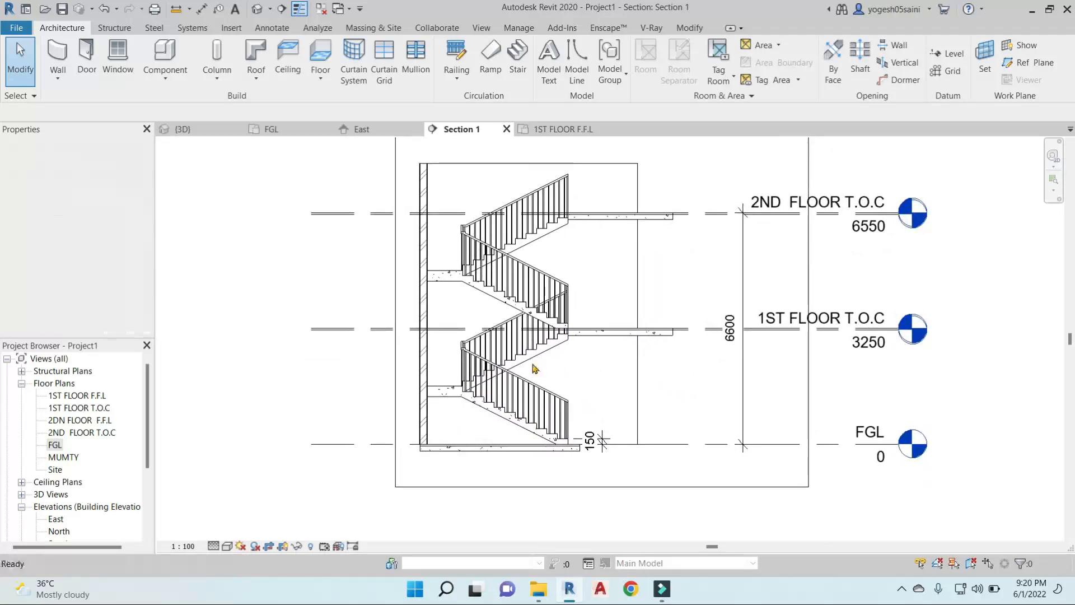
scroll(533, 362, "up", 2)
scroll(533, 362, "up", 1)
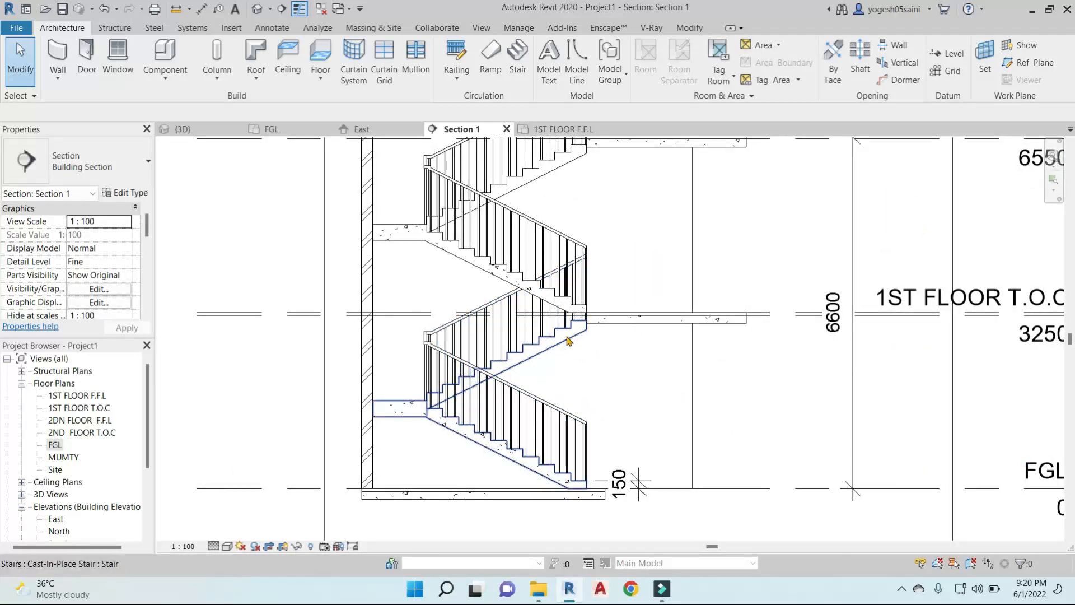
left_click(567, 340)
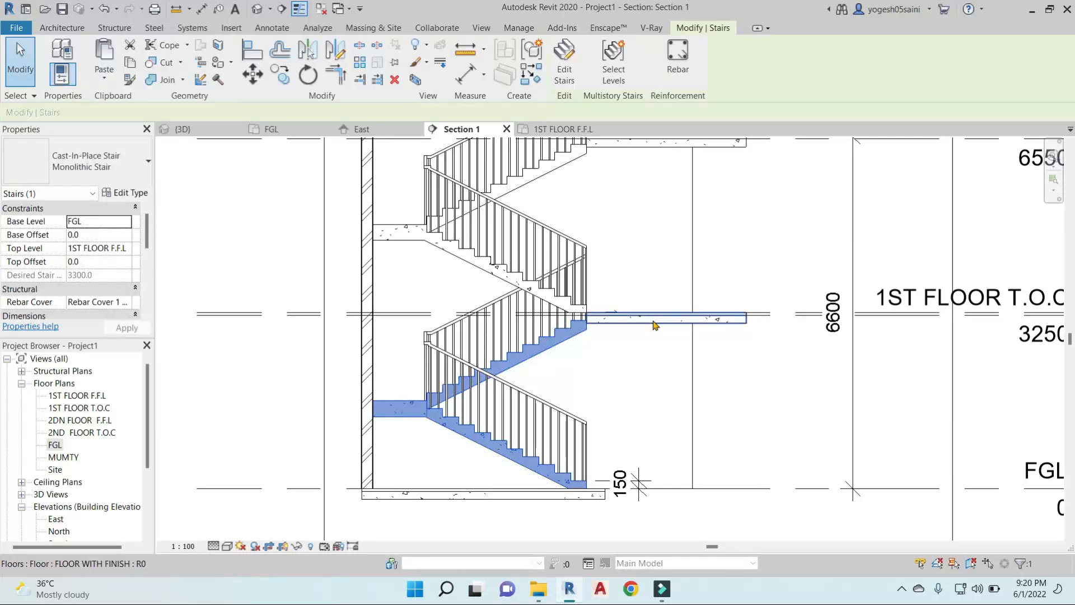
left_click(655, 325)
left_click(491, 440)
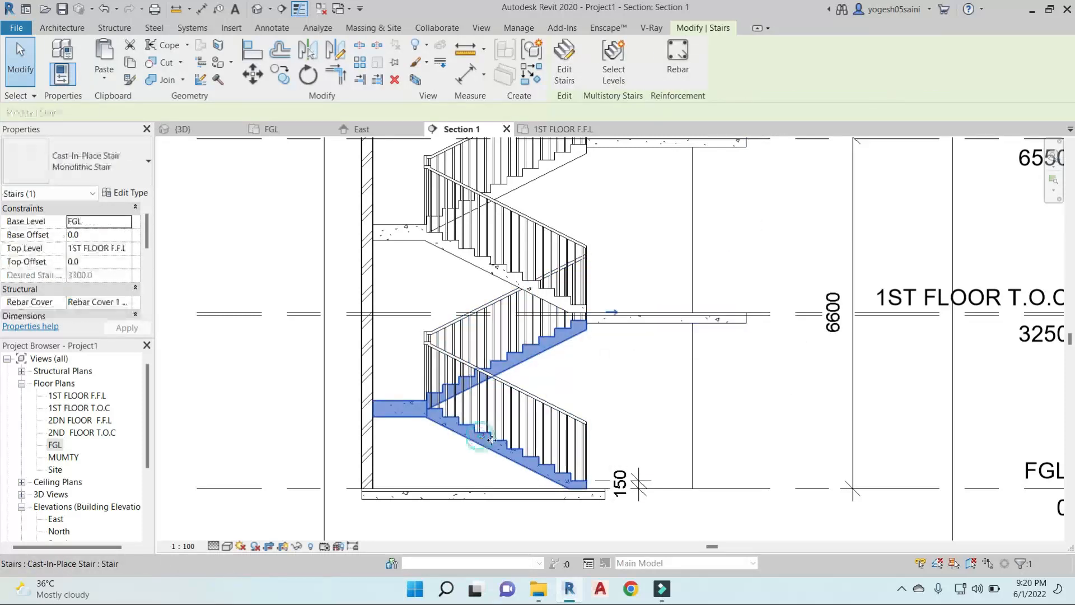
left_click(565, 62)
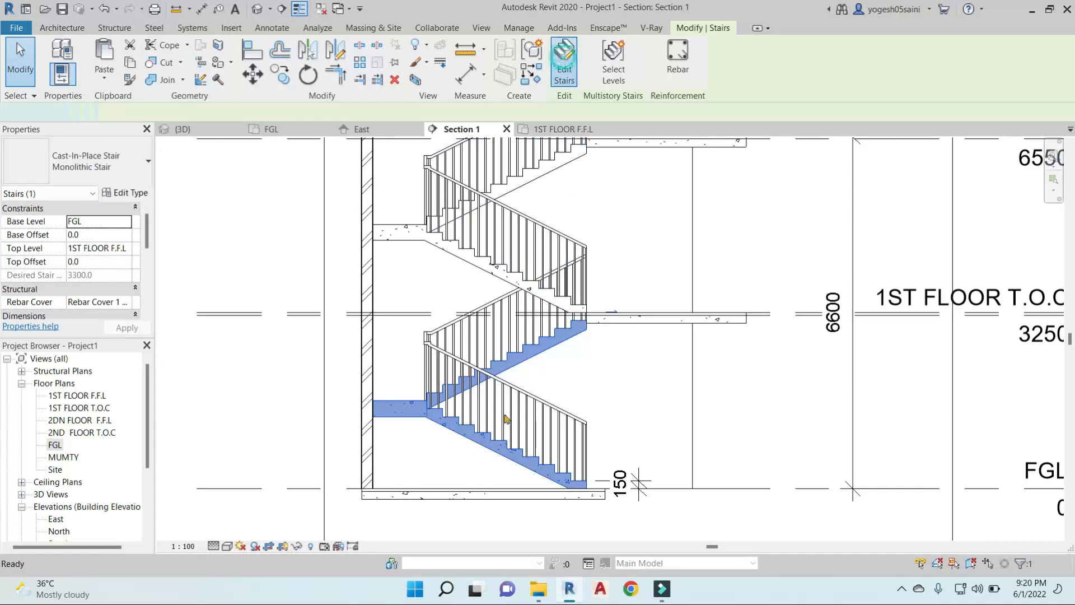
left_click(546, 457)
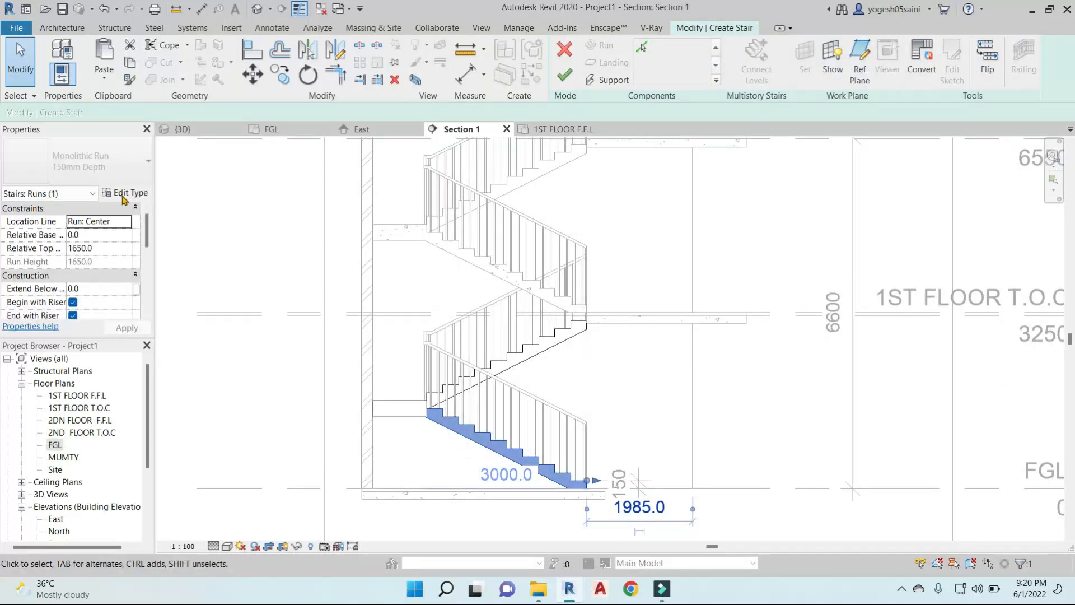
Set the cut foreground pattern of the run type's Concrete, Cast In Situ material to solid fill in RGB 123 123 123.
left_click(124, 192)
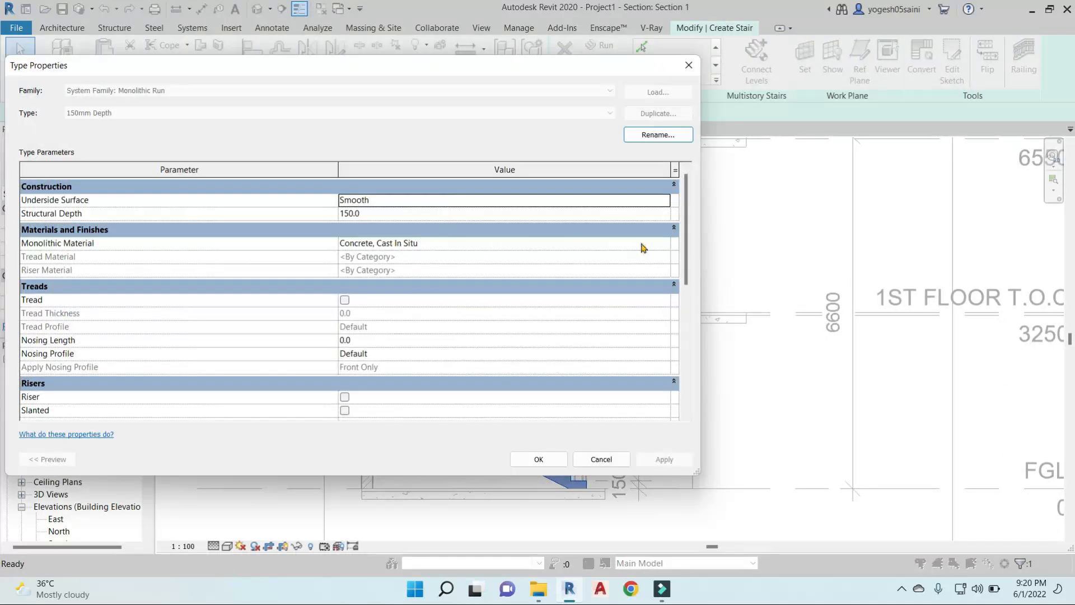
left_click(666, 243)
left_click(666, 243)
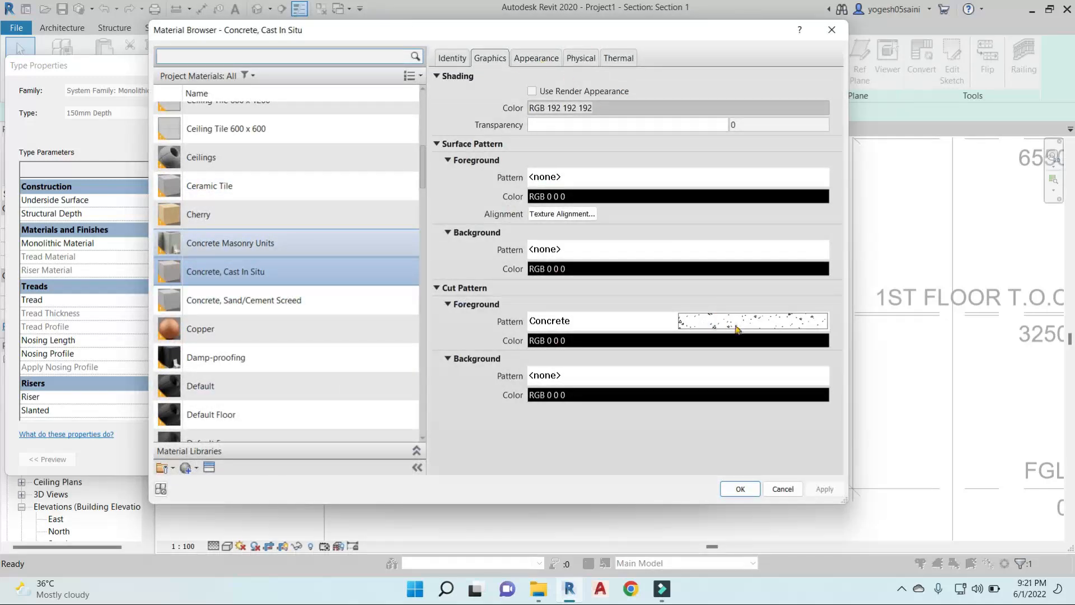
left_click(716, 320)
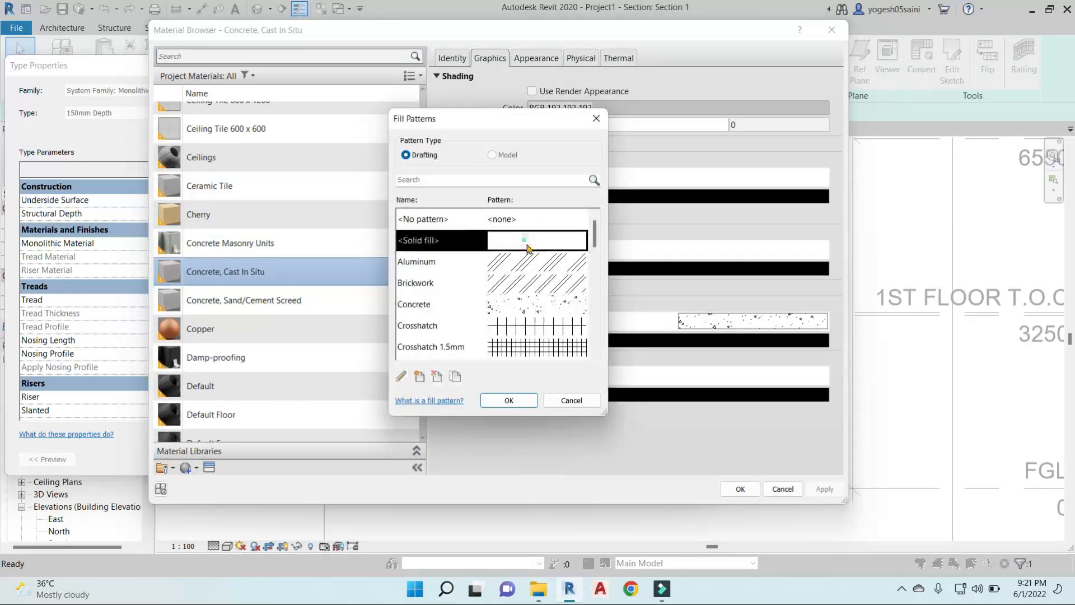
left_click(508, 399)
left_click(674, 338)
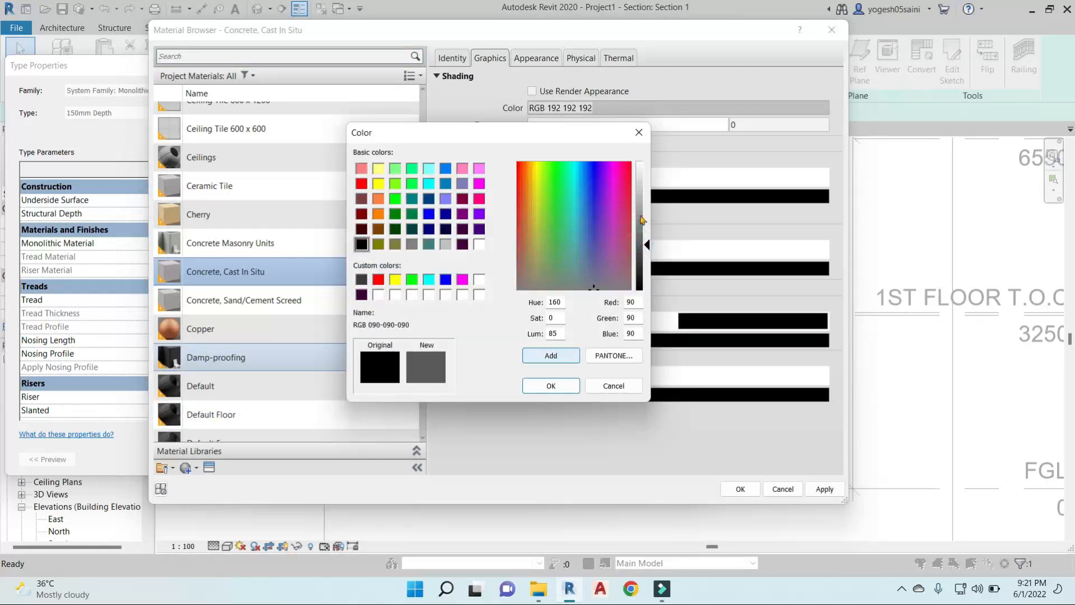
left_click(551, 386)
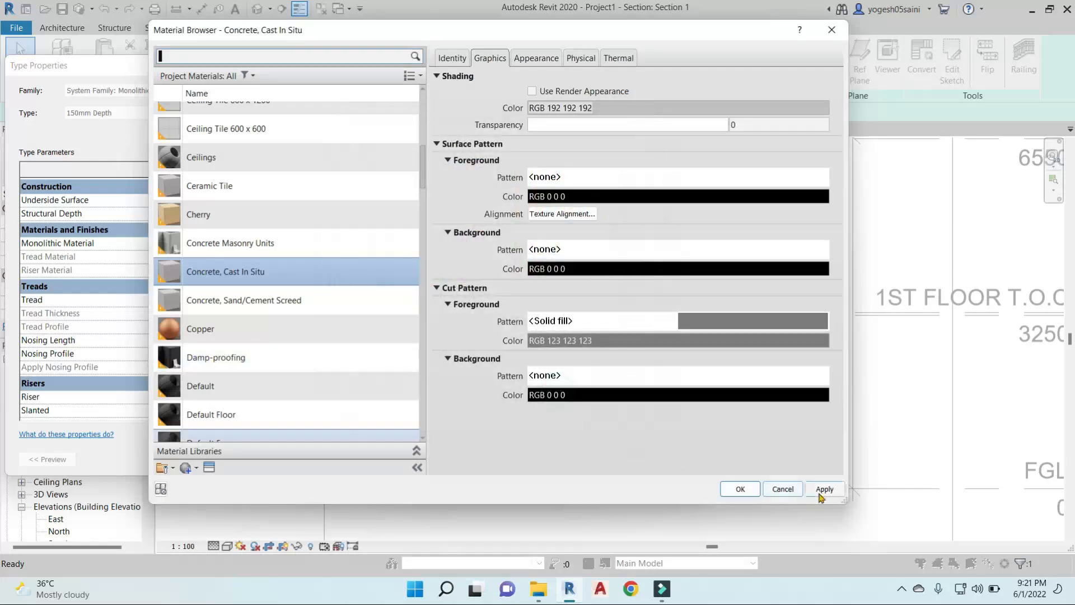
left_click(740, 489)
left_click(564, 463)
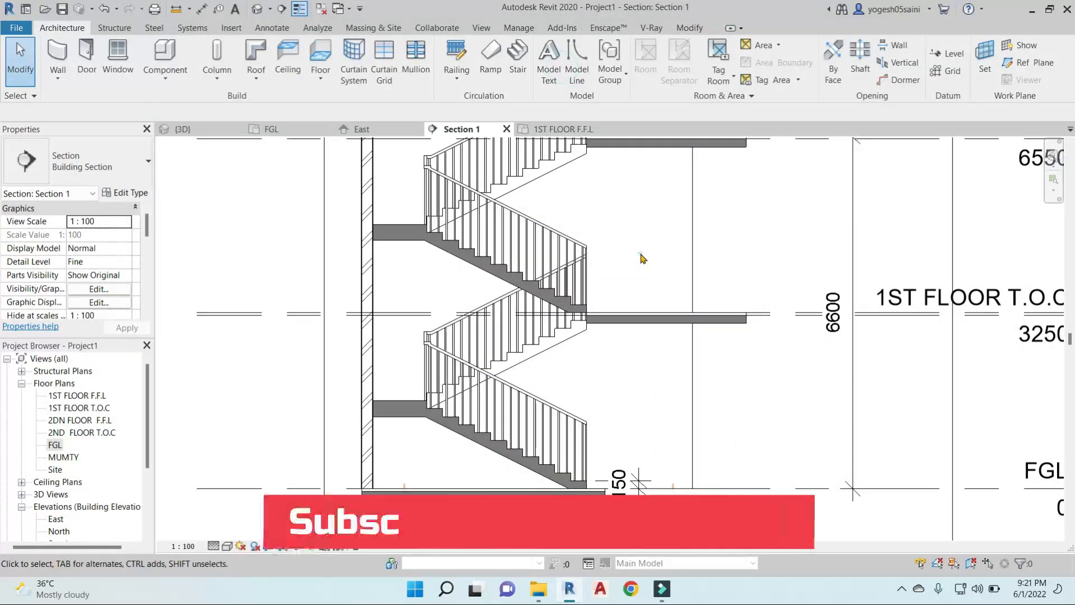
Examine the cut fill of the stairs, landings and floor slabs in the section.
scroll(643, 267, "down", 2)
middle_click_drag(617, 313, 666, 370)
scroll(665, 362, "up", 5)
scroll(660, 344, "down", 3)
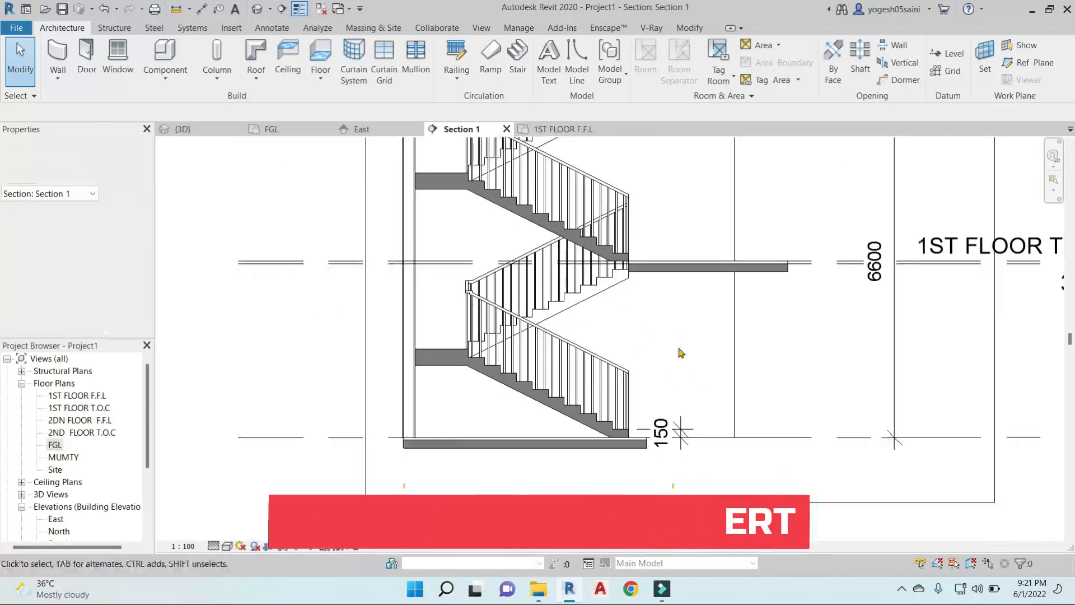
scroll(655, 414, "down", 4)
scroll(663, 430, "up", 4)
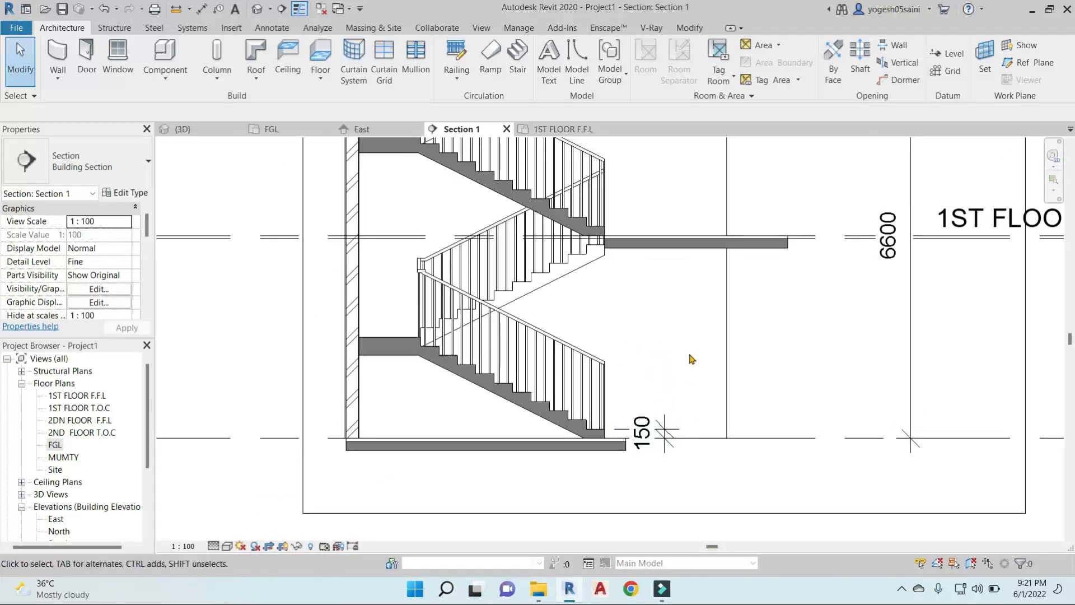
scroll(666, 403, "down", 3)
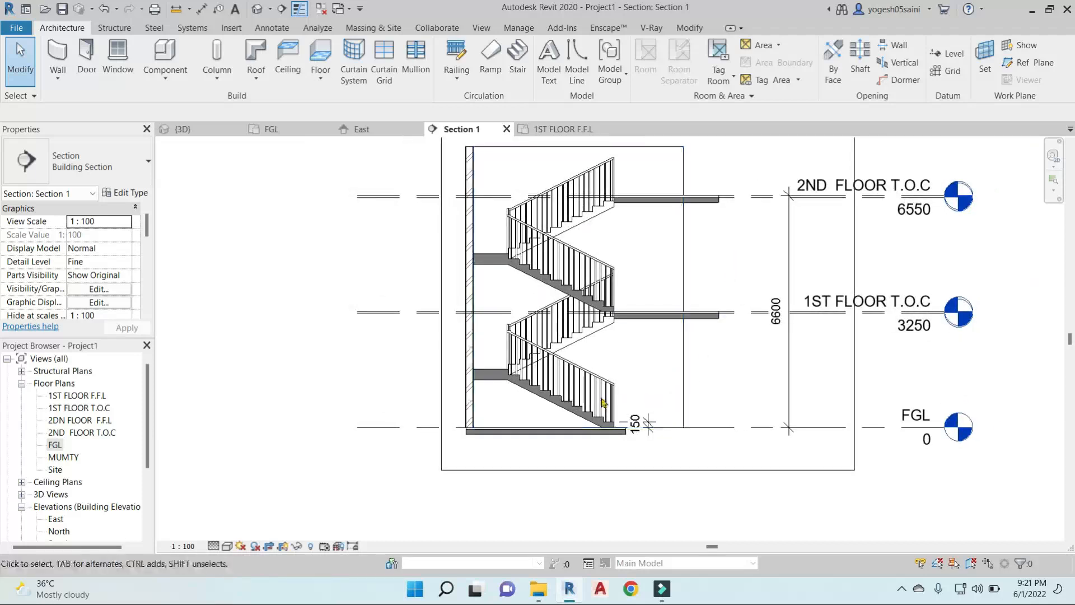
middle_click_drag(641, 381, 644, 372)
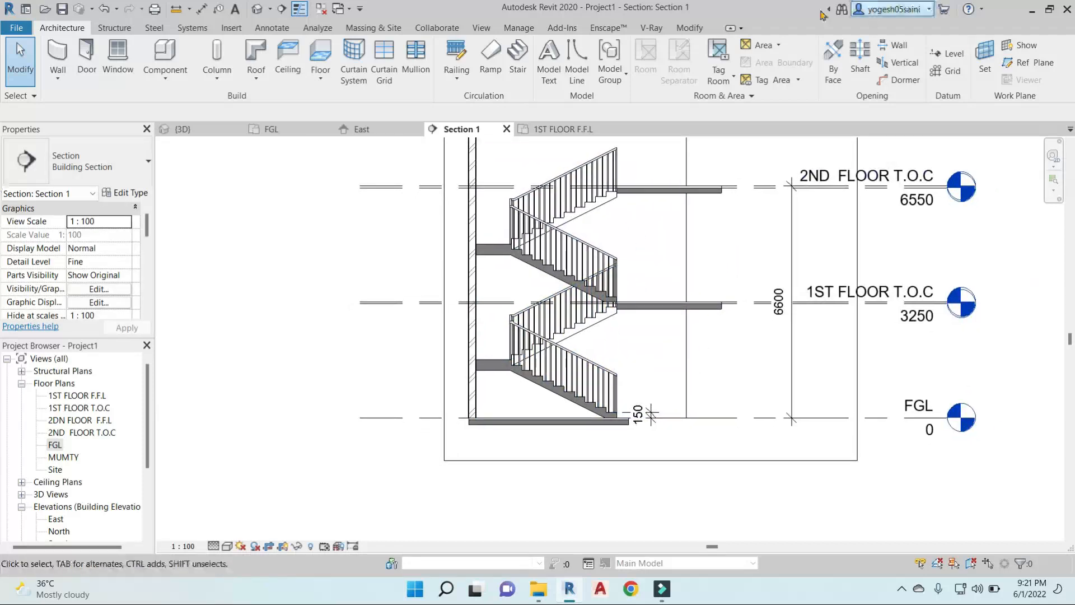
Add riser numbers to both runs of the lower stair with the Tread Number tool.
left_click(272, 28)
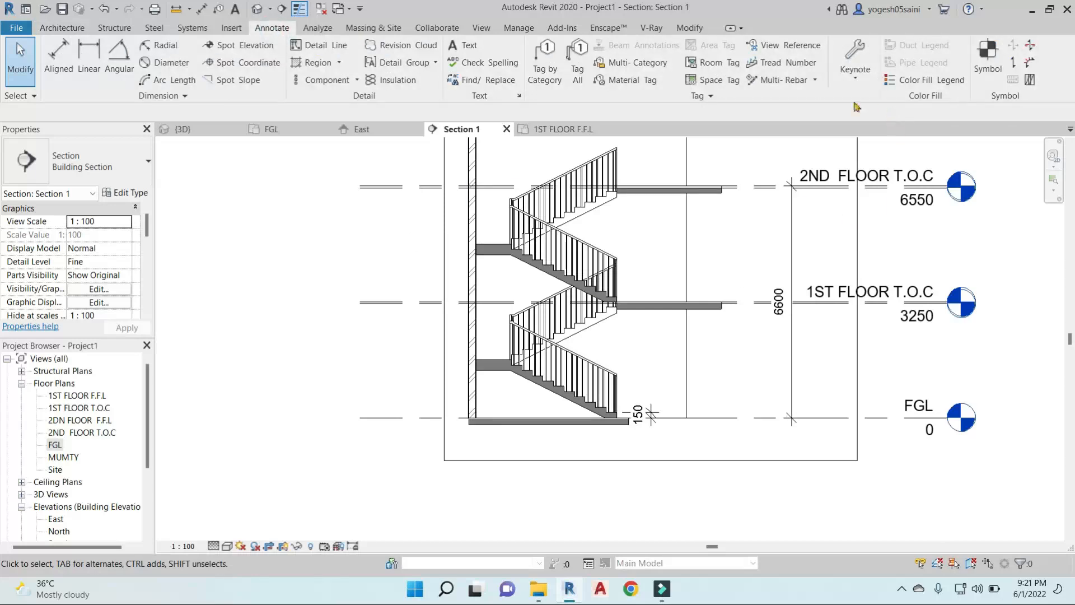
left_click(780, 62)
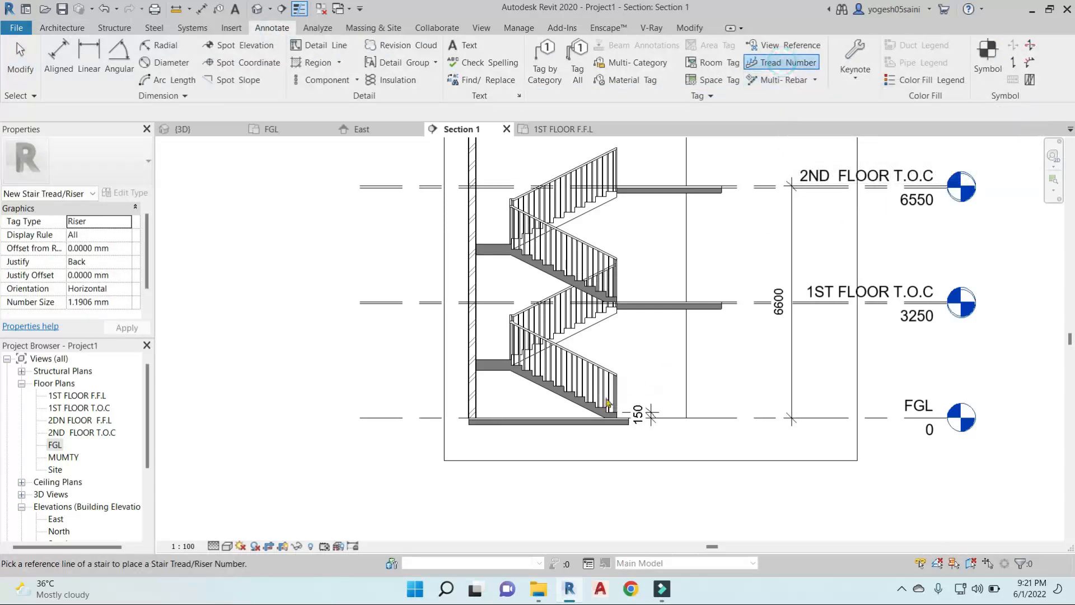
scroll(587, 399, "up", 3)
left_click(593, 385)
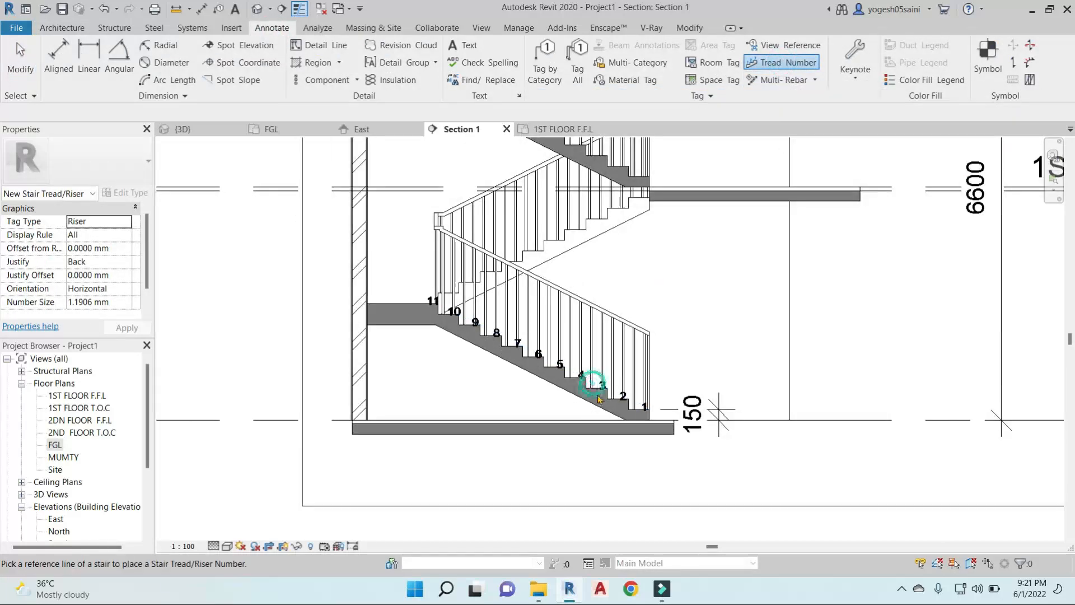
left_click(586, 228)
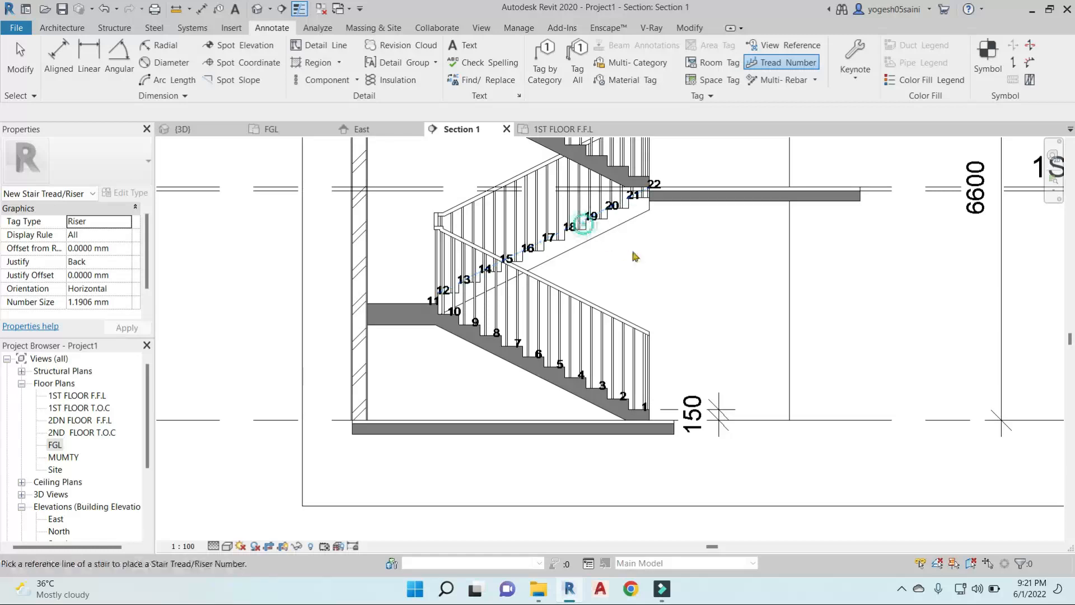
Add riser numbers to both runs of the upper stair.
middle_click_drag(588, 235, 611, 405)
left_click(628, 330)
scroll(594, 277, "down", 2)
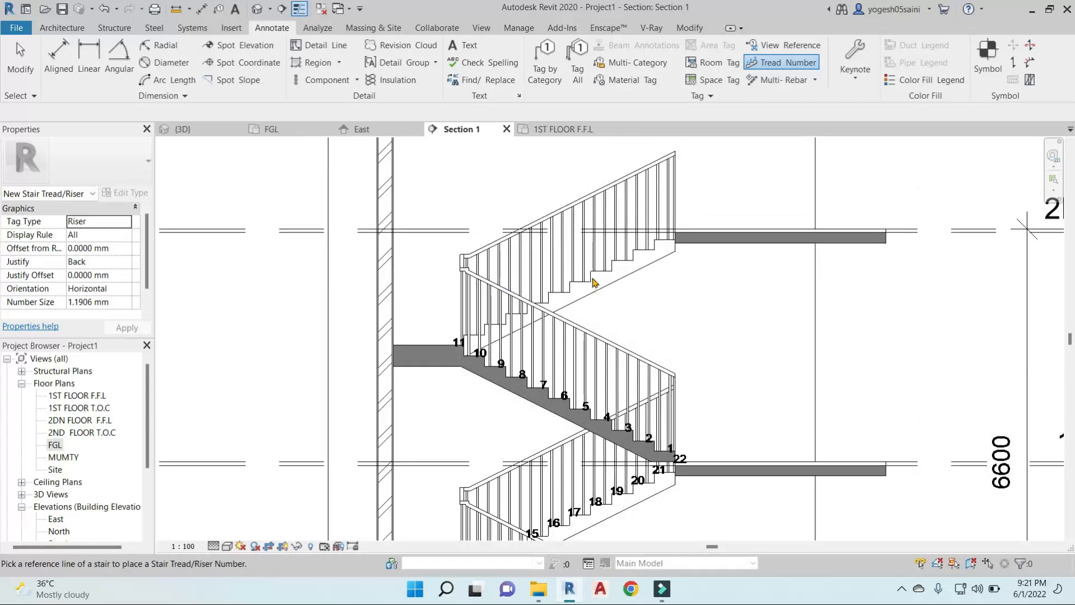
left_click(592, 277)
scroll(714, 295, "down", 3)
scroll(669, 243, "up", 4)
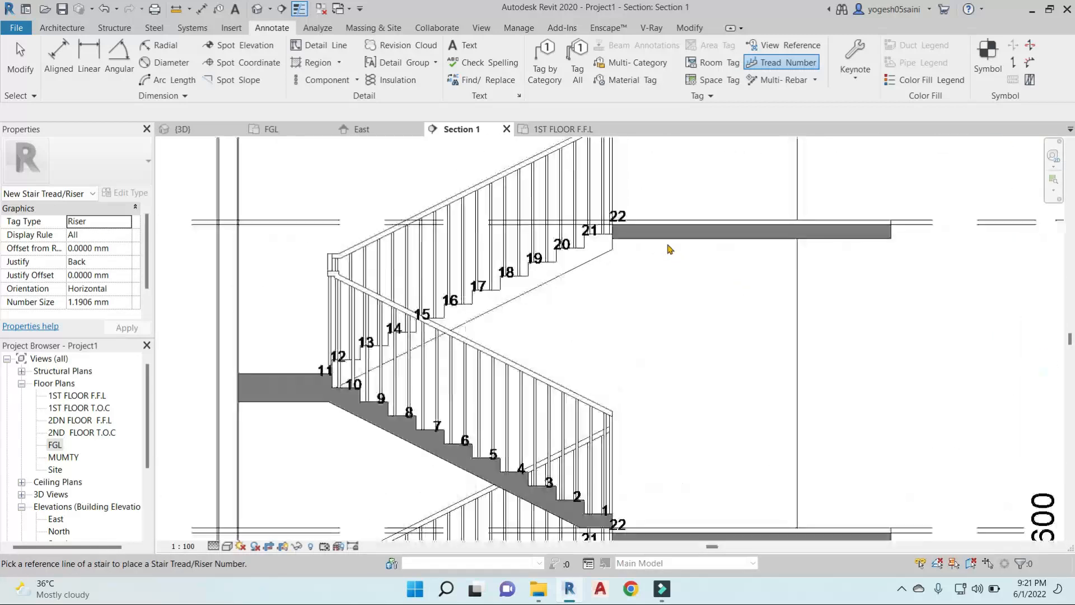
Set the start number of the riser numbers on the upper stair's lower run to 23.
scroll(630, 288, "down", 2)
middle_click_drag(582, 526, 592, 468)
scroll(632, 358, "up", 3)
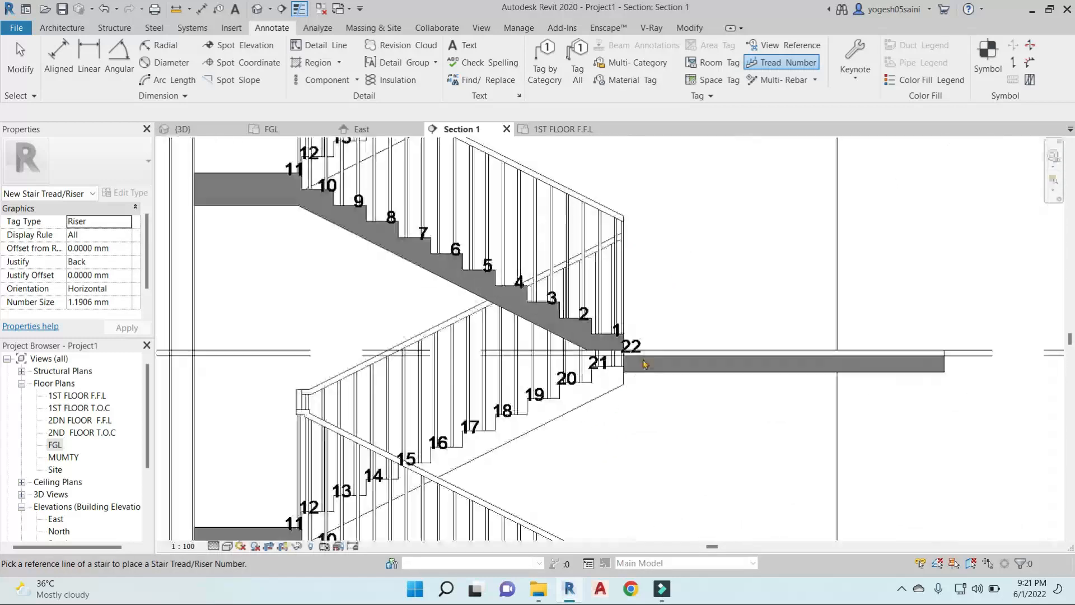
middle_click_drag(678, 286, 760, 365)
key("Escape")
left_click(693, 406)
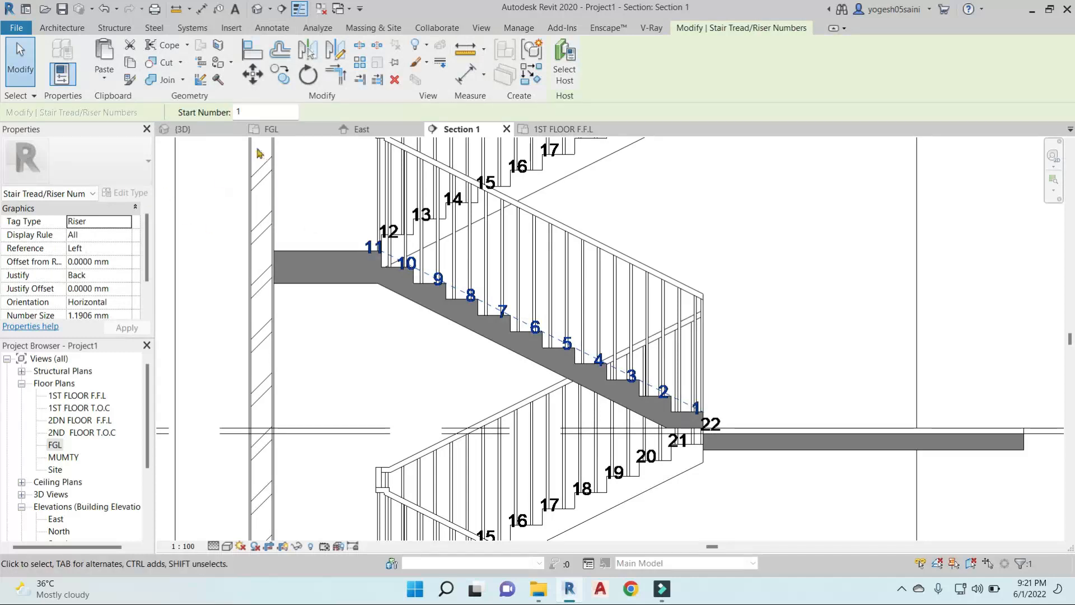
left_click(248, 112)
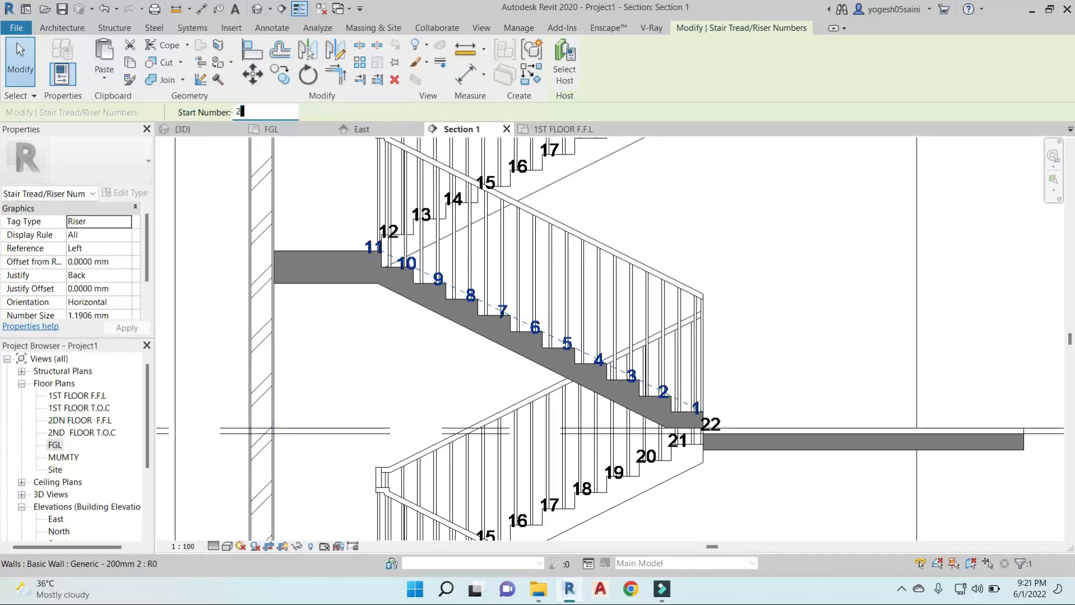
type("23")
key("Return")
left_click(674, 194)
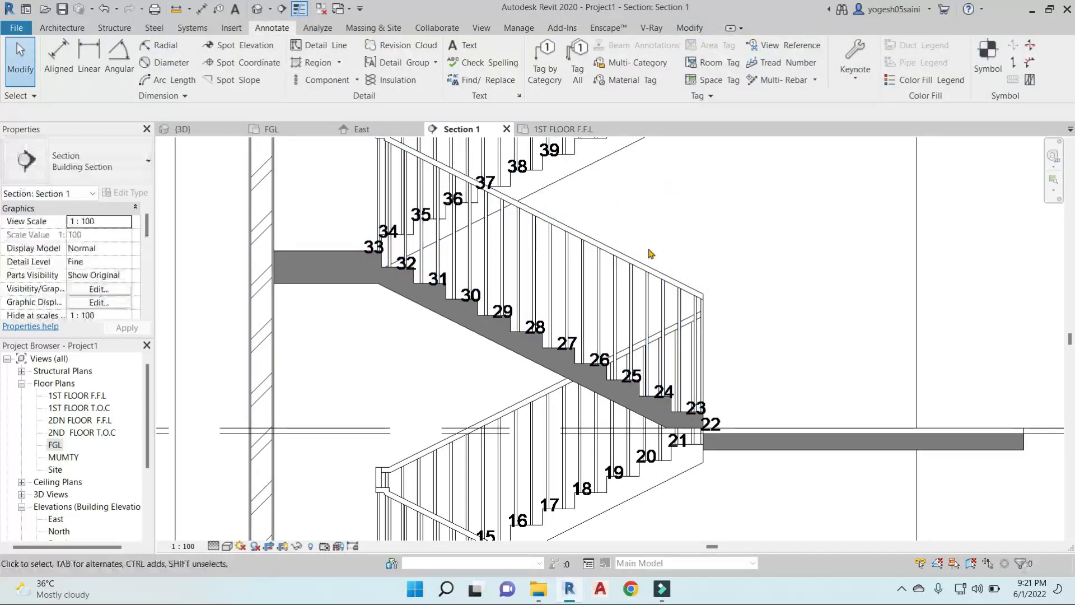
scroll(736, 357, "down", 2)
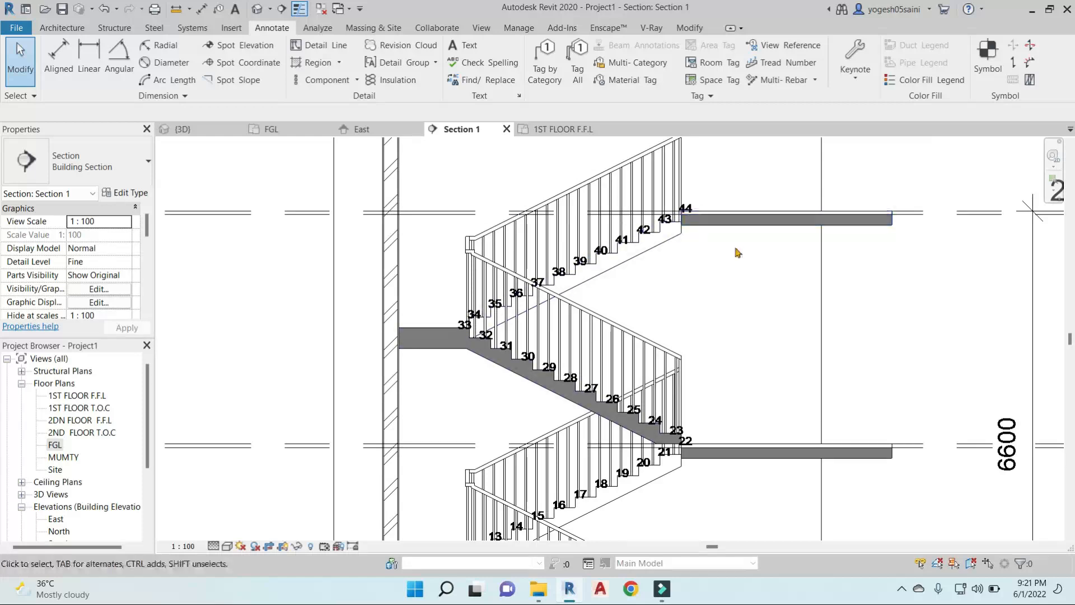
scroll(741, 250, "down", 3)
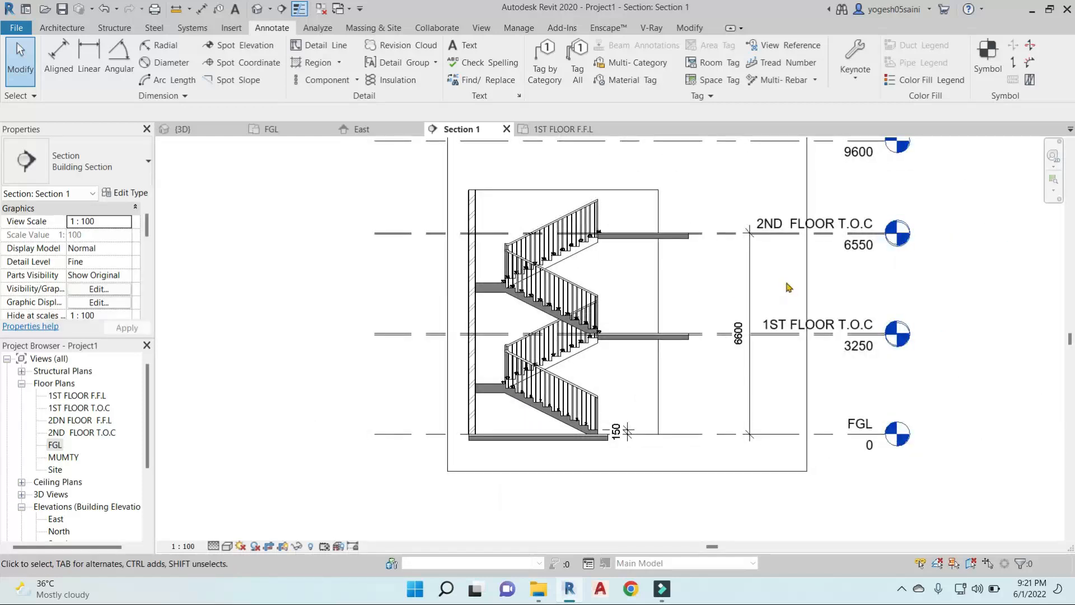
key("d")
key("i")
scroll(728, 238, "up", 3)
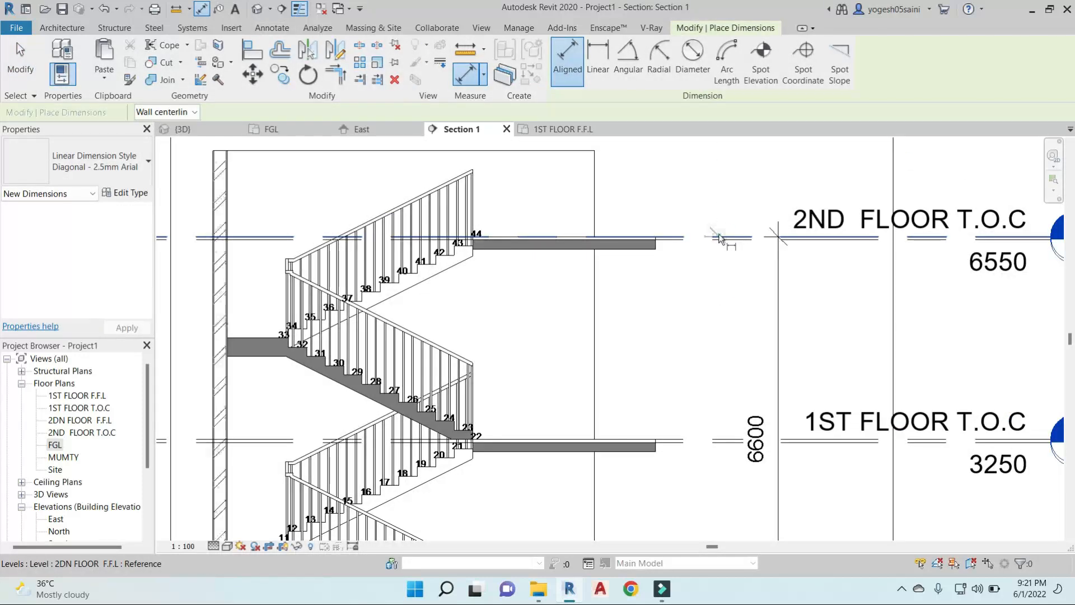
scroll(716, 240, "down", 4)
middle_click_drag(725, 448, 688, 294)
left_click(688, 293)
left_click(670, 235)
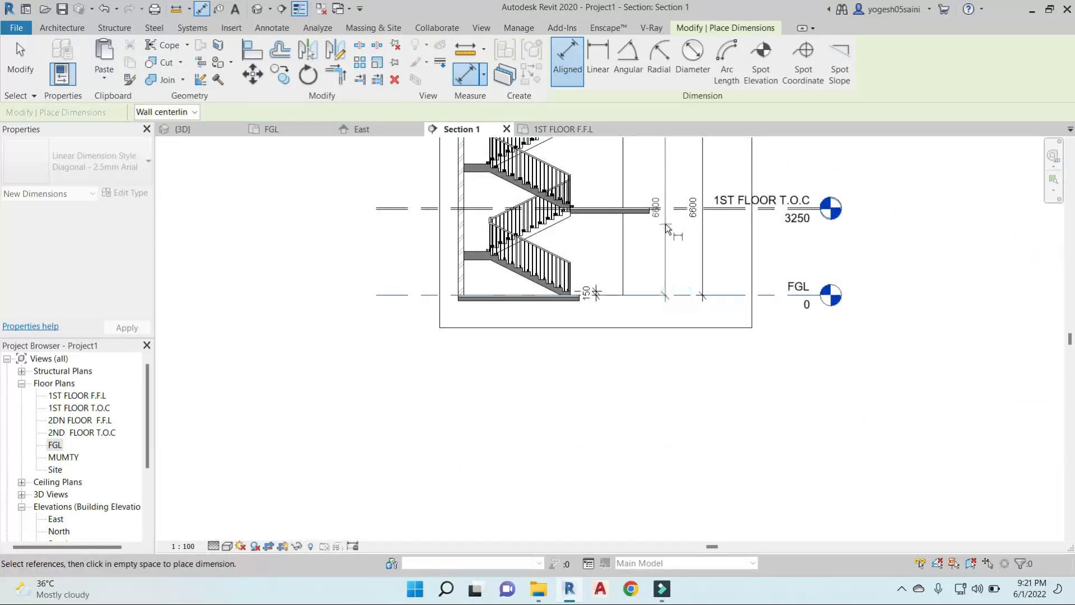
scroll(671, 235, "up", 3)
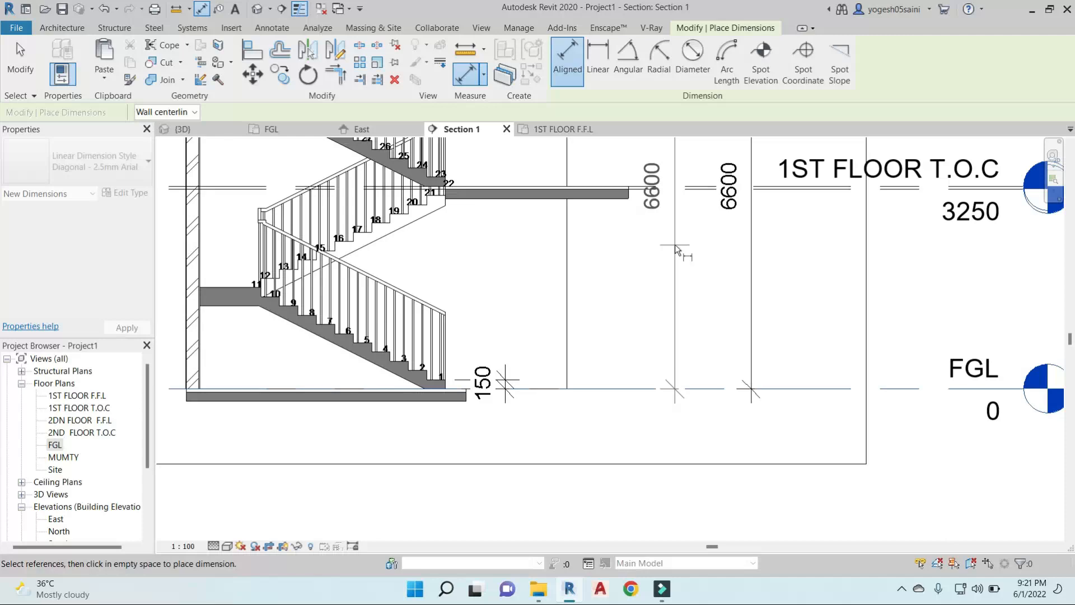
scroll(626, 444, "down", 5)
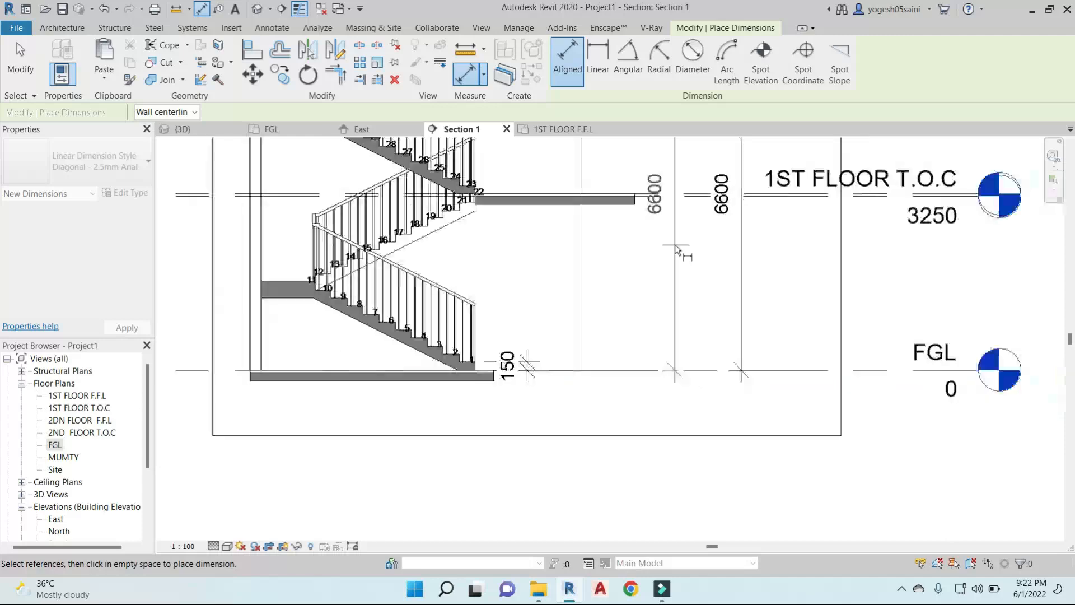
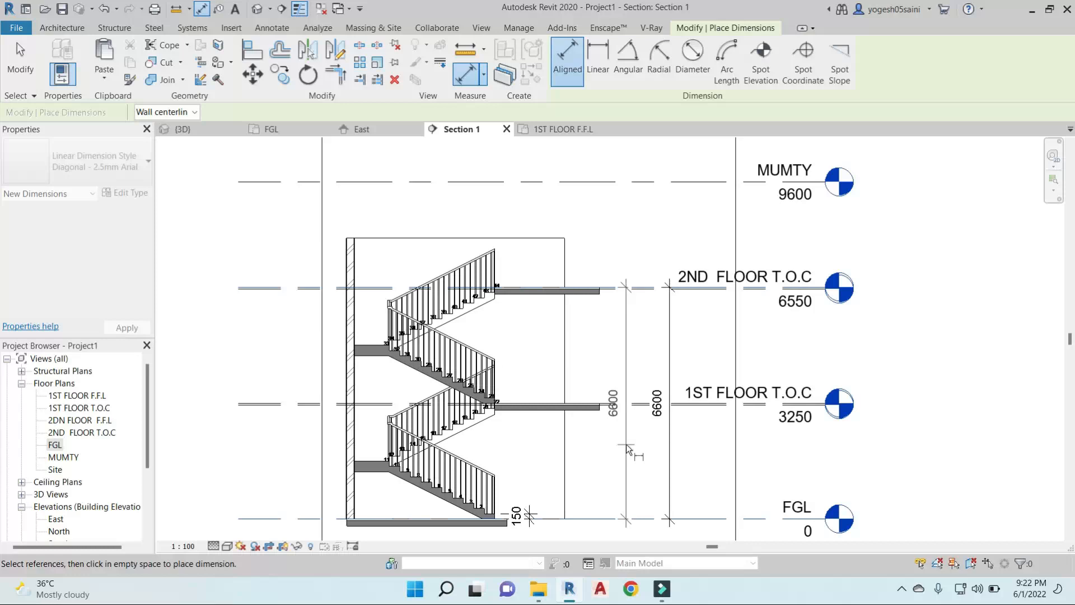
scroll(487, 285, "up", 3)
key("Escape")
key("Escape")
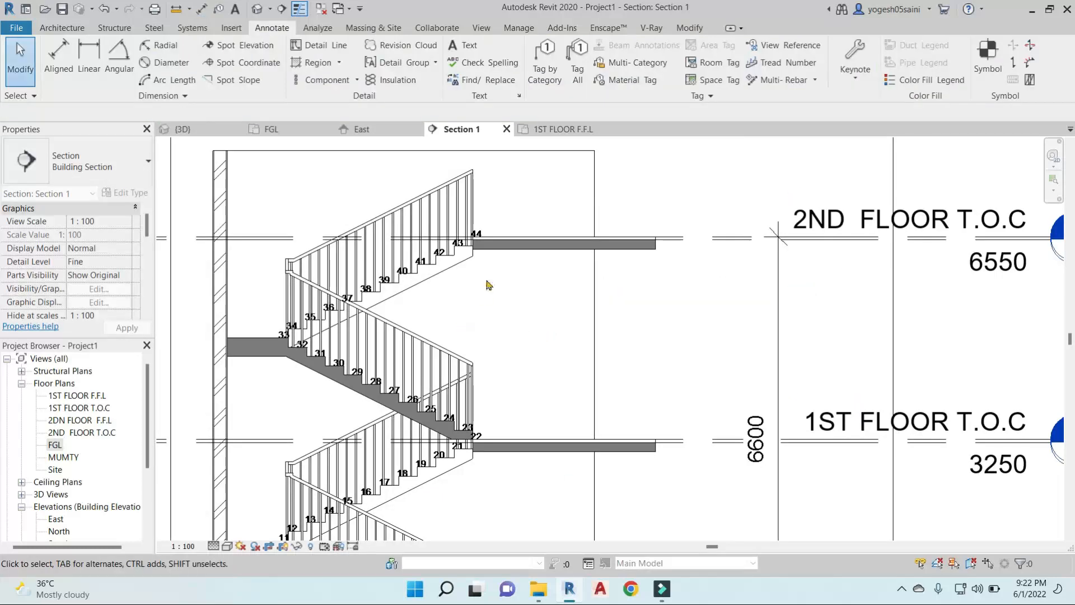
Set the display rule of the riser numbers on both runs of the upper stair to Odd.
scroll(486, 285, "down", 2)
scroll(621, 274, "up", 3)
left_click(609, 214)
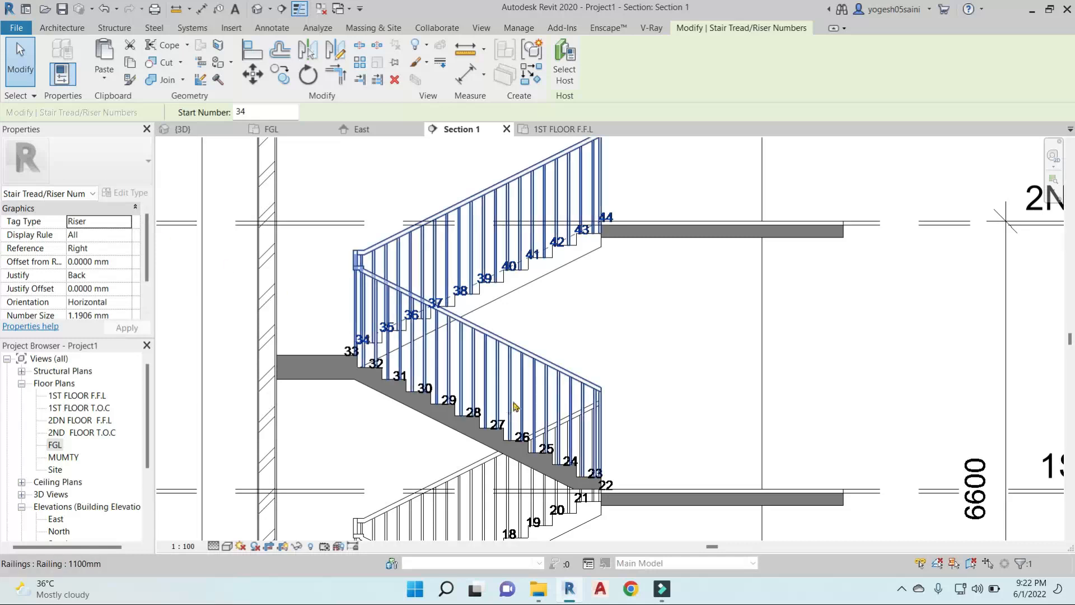
left_click(131, 234)
left_click(79, 256)
left_click(126, 327)
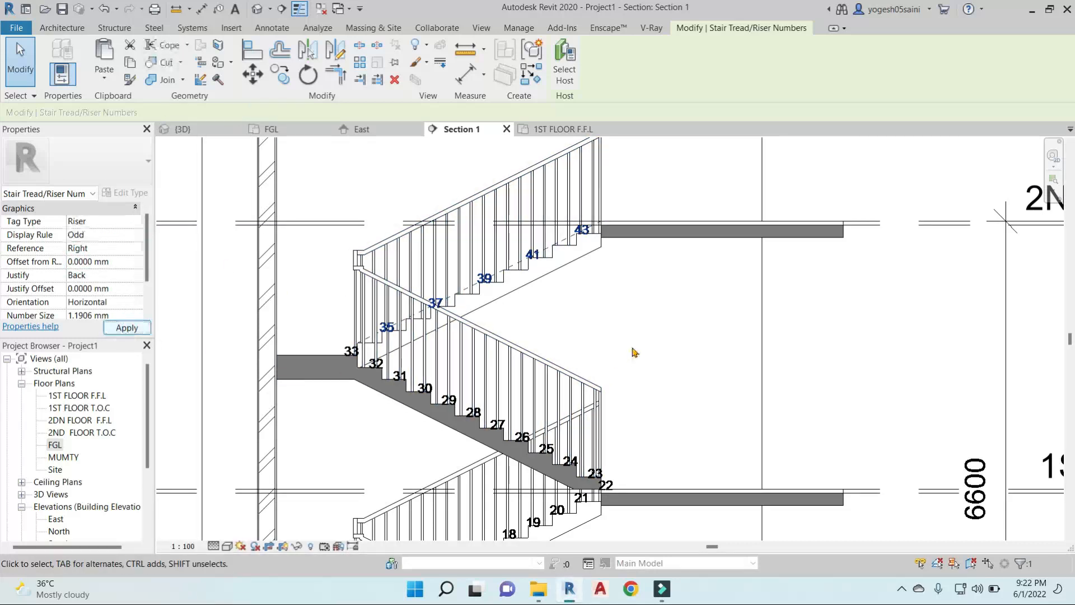
left_click(489, 422)
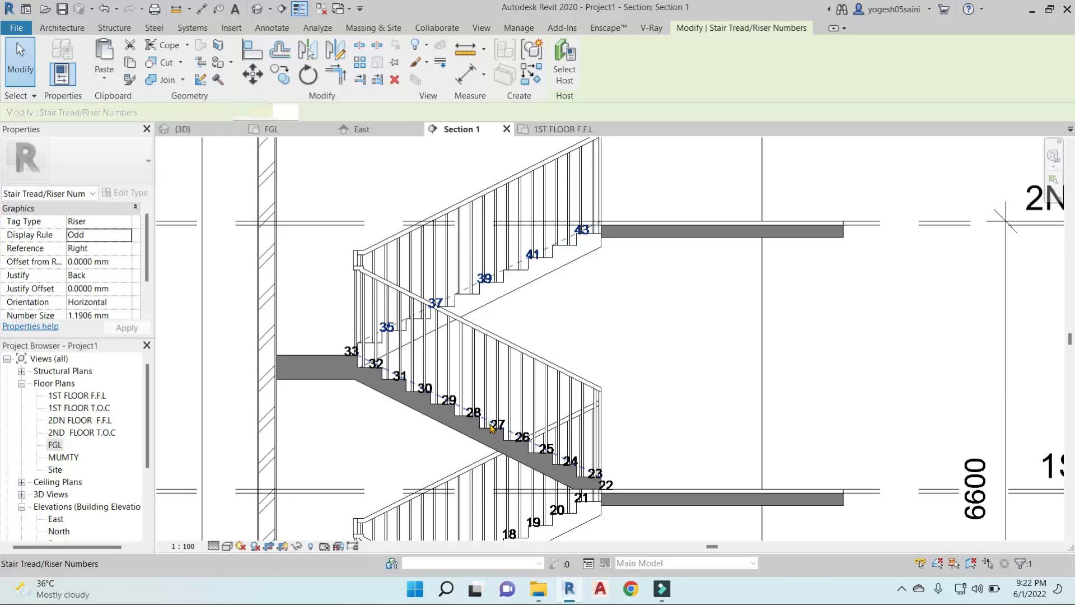
left_click(124, 237)
left_click(78, 256)
left_click(126, 328)
Set the display rule of the riser numbers on both runs of the lower stair to Odd.
middle_click_drag(580, 510, 616, 288)
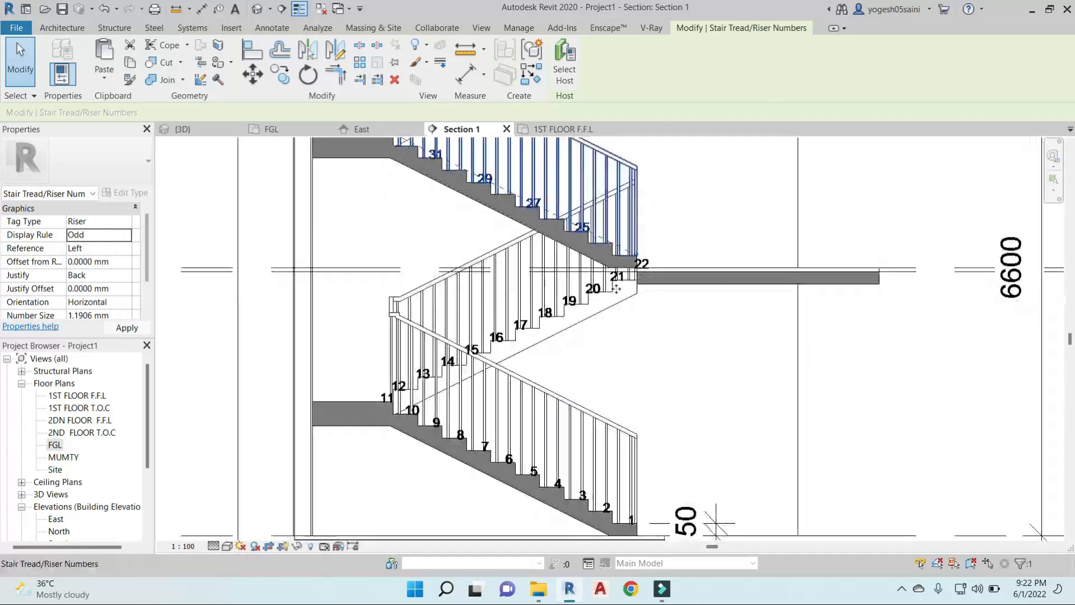
left_click(616, 289)
left_click(124, 237)
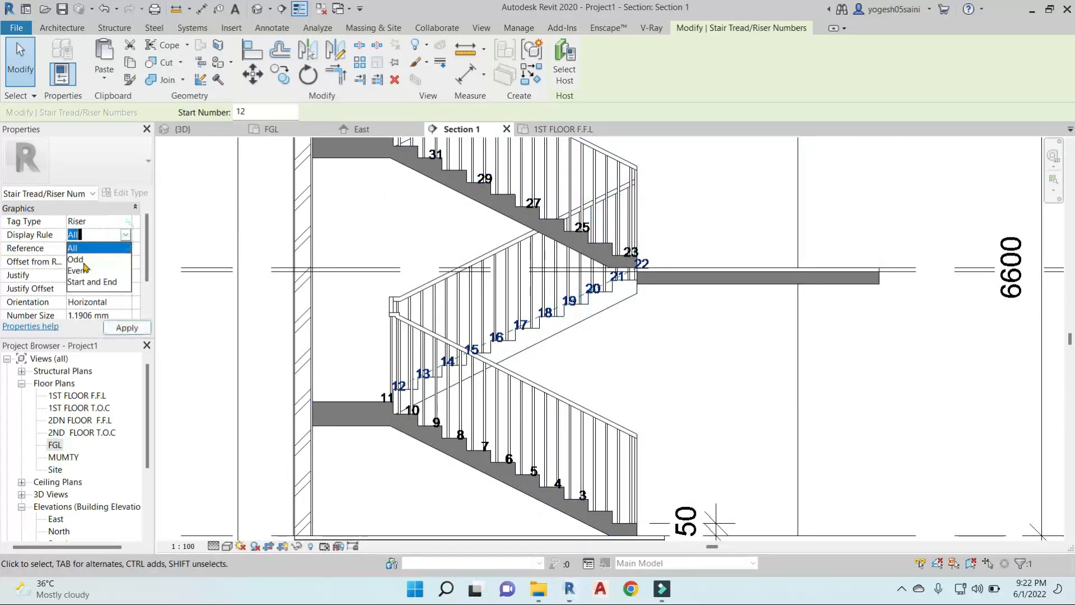
left_click(79, 258)
left_click(127, 329)
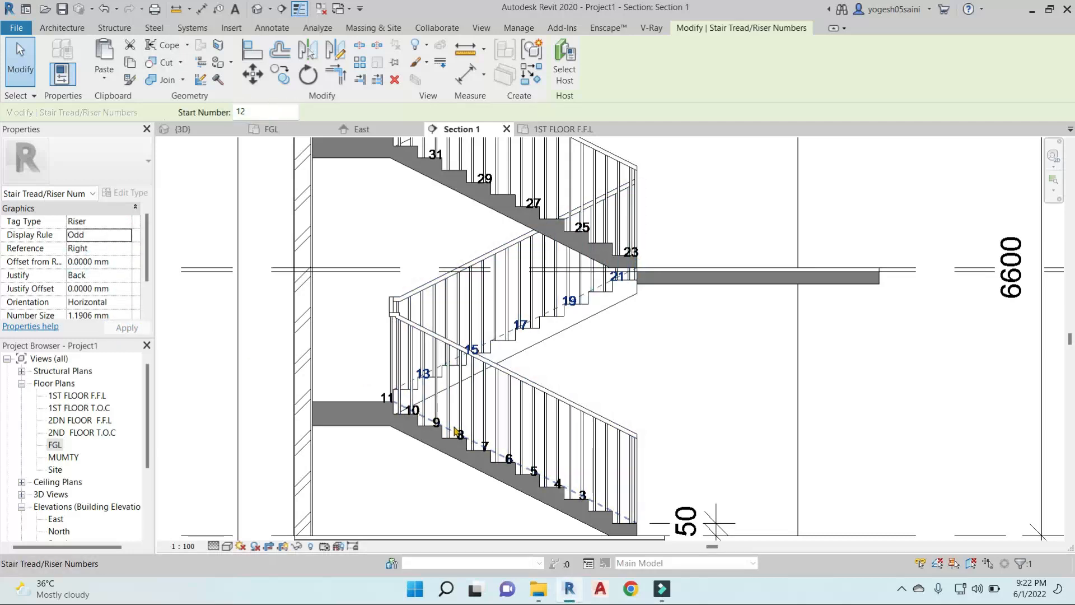
left_click(124, 235)
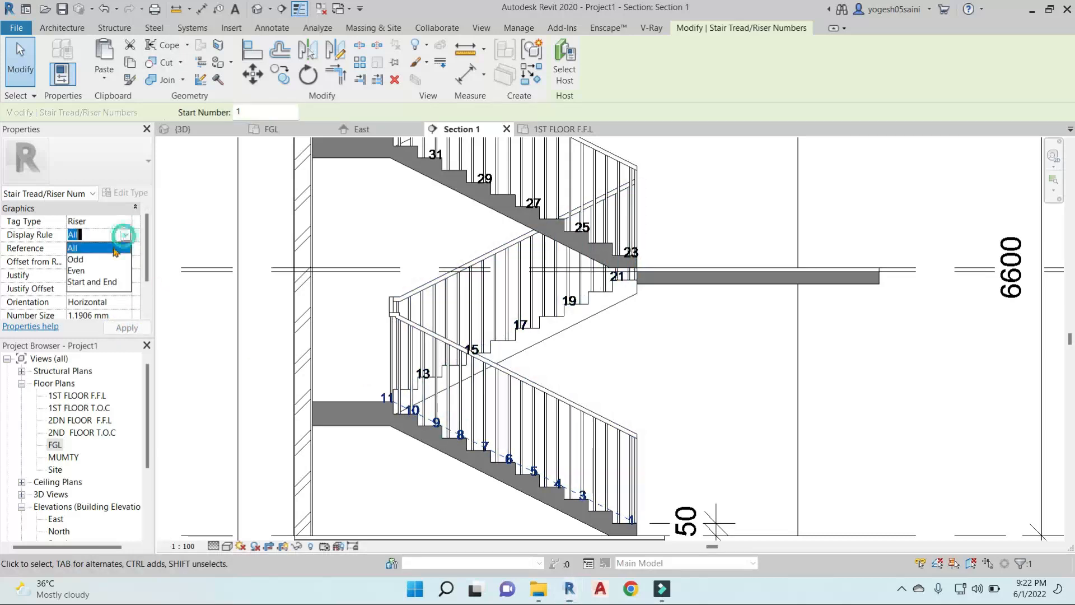
left_click(78, 261)
left_click(679, 372)
Change the railings of both the lower and upper stairs to the 900mm Pipe type.
scroll(679, 420, "down", 2)
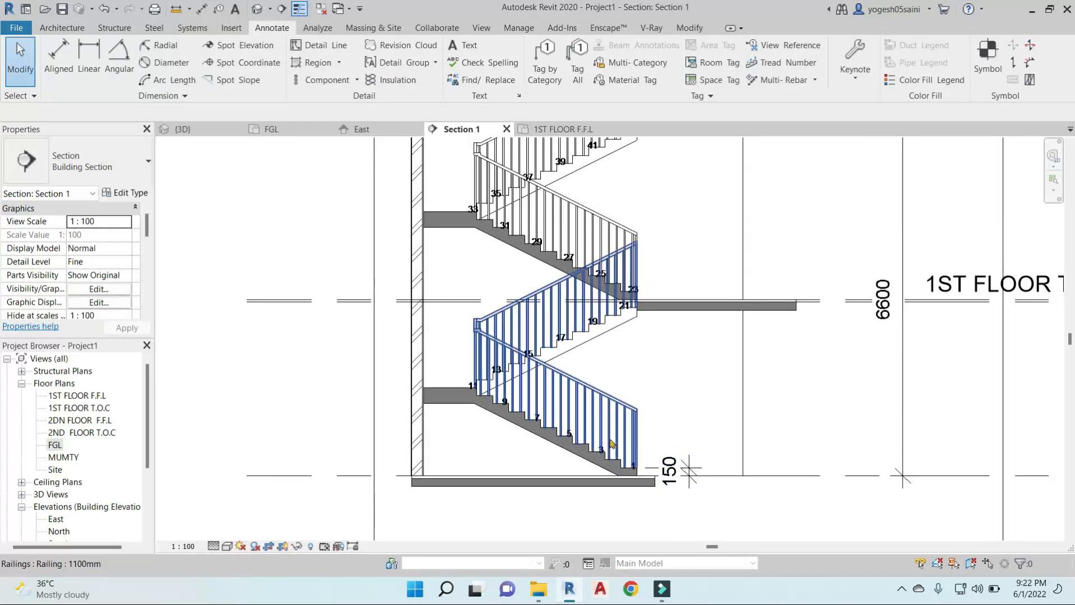
scroll(679, 248, "up", 3)
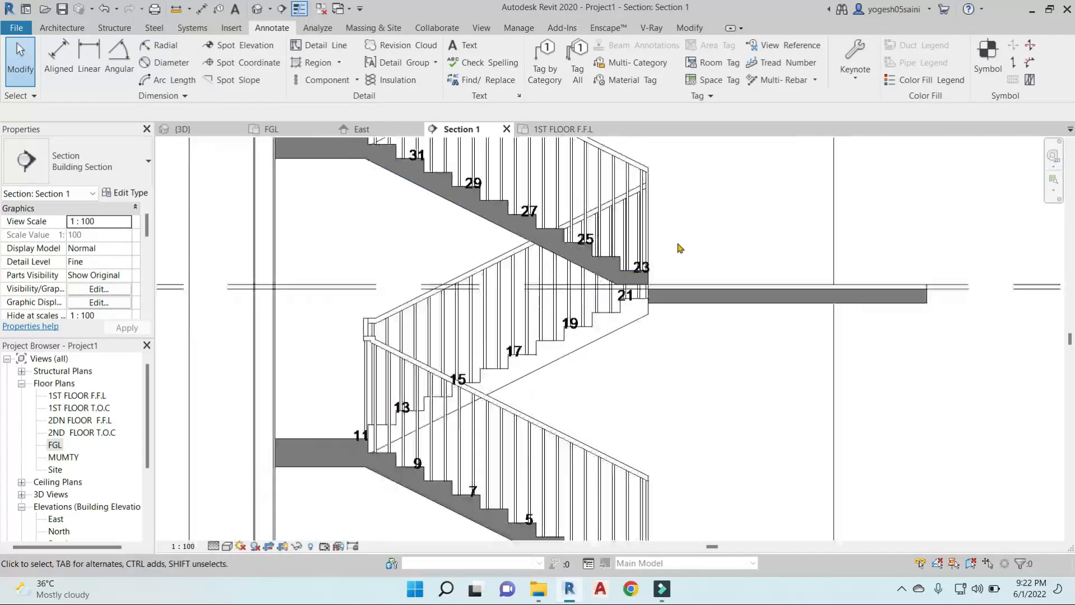
scroll(667, 319, "down", 3)
scroll(679, 336, "up", 4)
scroll(682, 336, "down", 1)
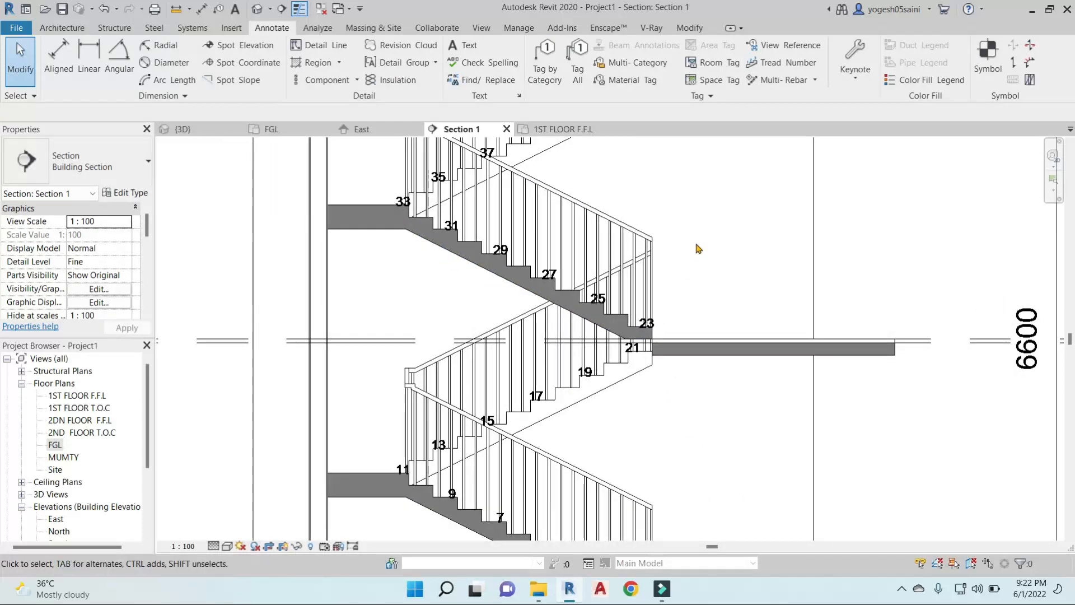
scroll(697, 248, "down", 4)
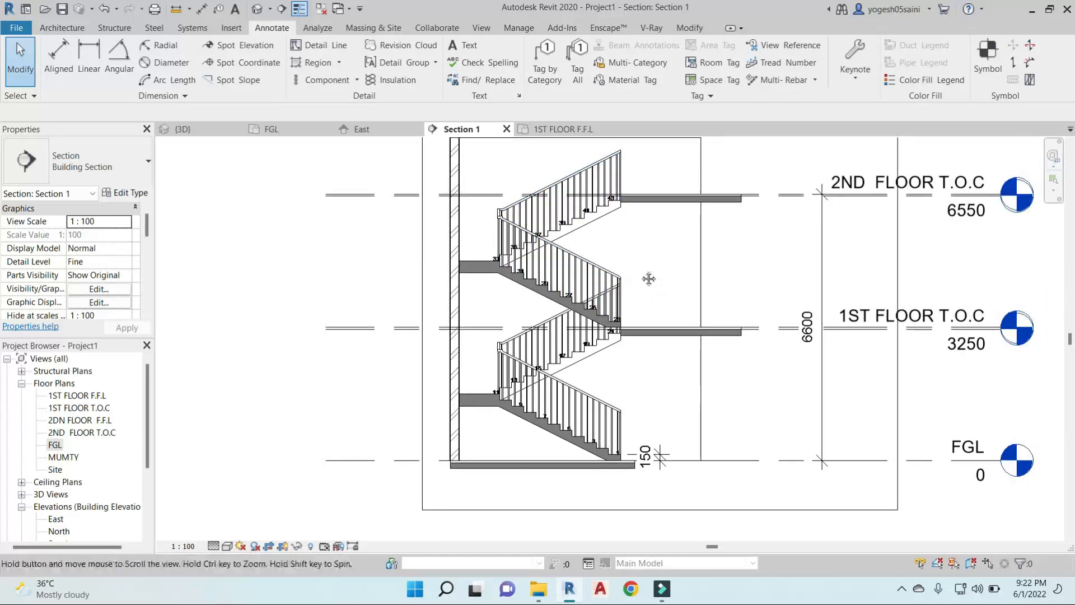
middle_click_drag(649, 278, 625, 280)
left_click(569, 176)
left_click(560, 394, "ctrl")
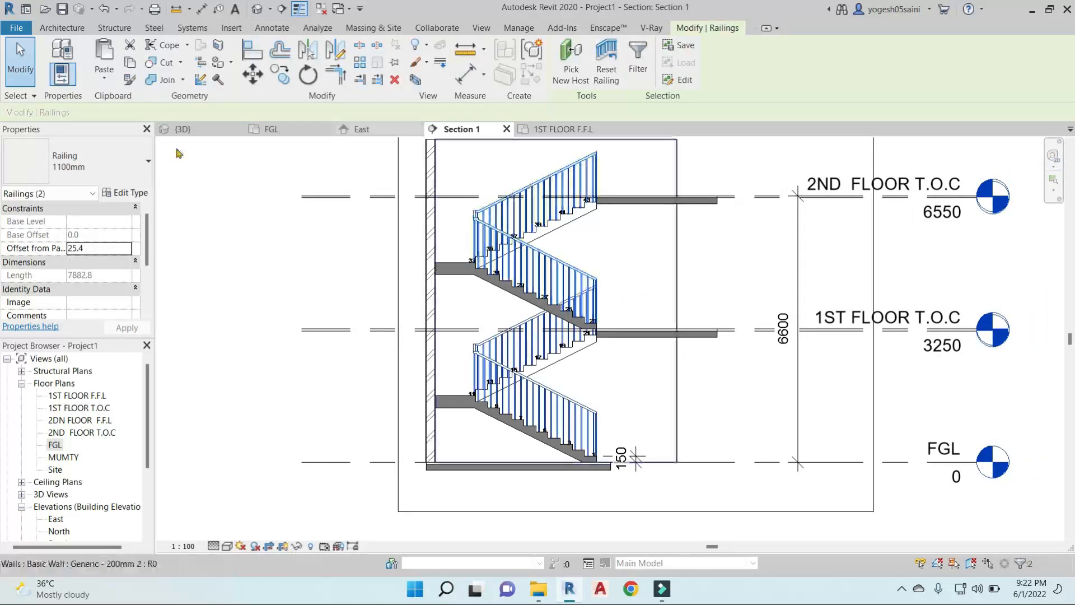
left_click(84, 162)
left_click(65, 244)
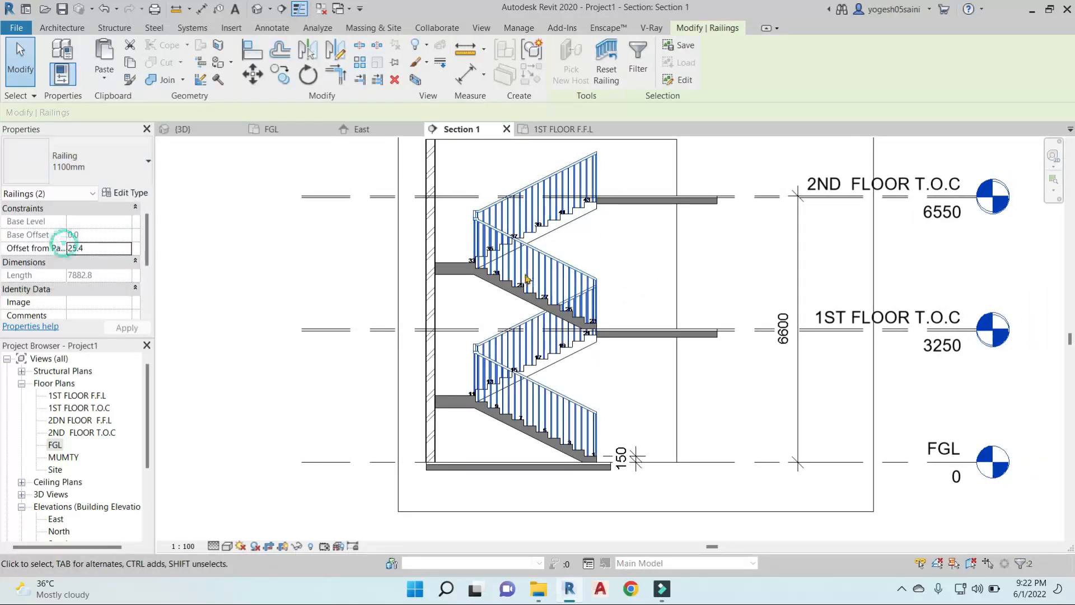
left_click(618, 252)
Examine the pipe railings, riser numbers and landings of both stairs in the section.
scroll(605, 201, "up", 4)
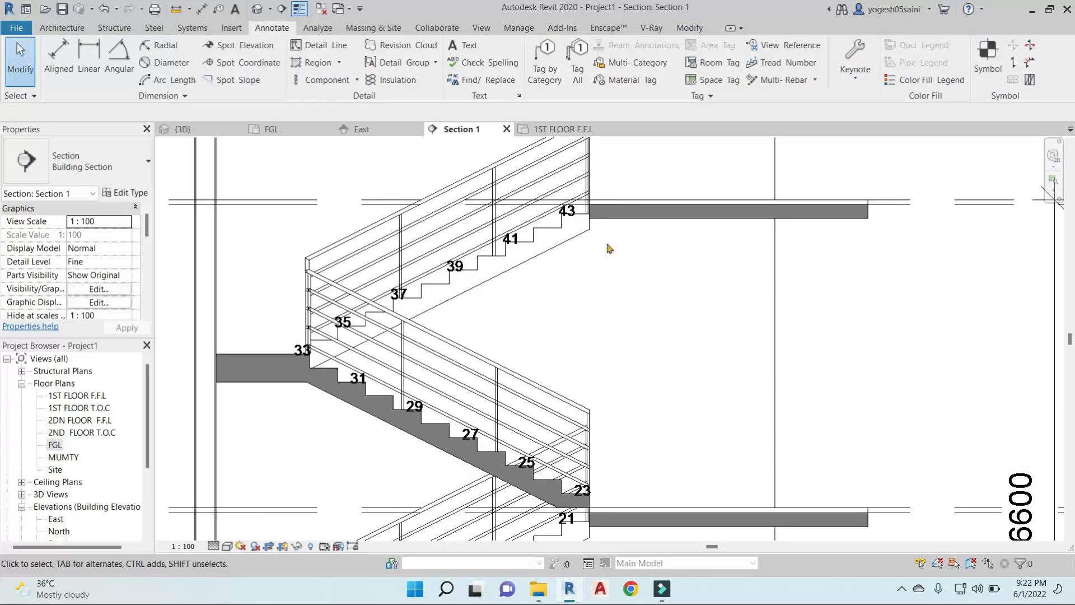
scroll(619, 259, "down", 4)
scroll(660, 324, "up", 1)
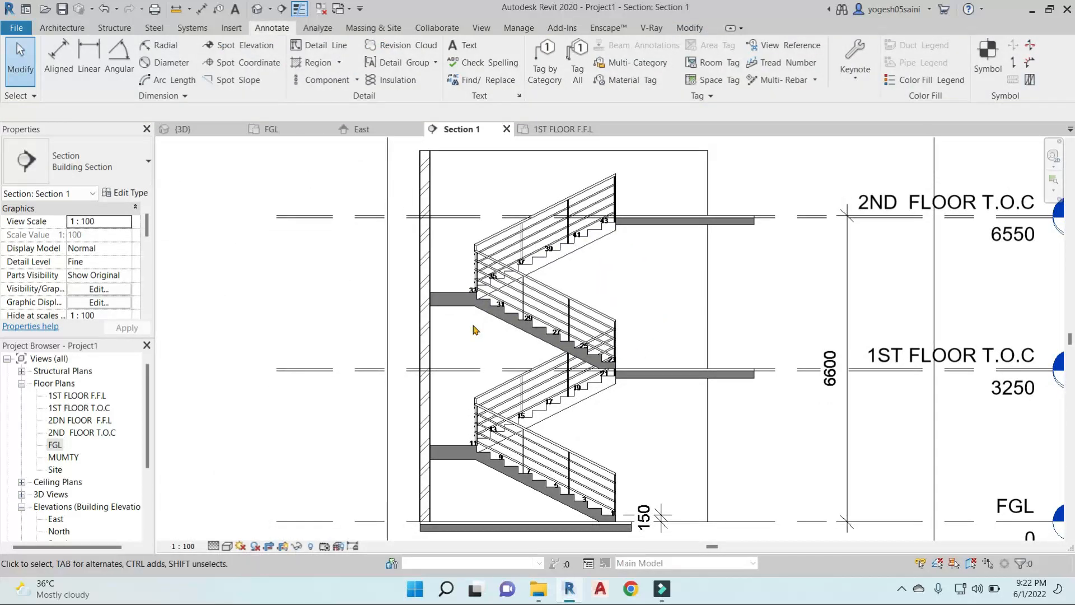
scroll(474, 325, "up", 4)
middle_click_drag(473, 316, 483, 294)
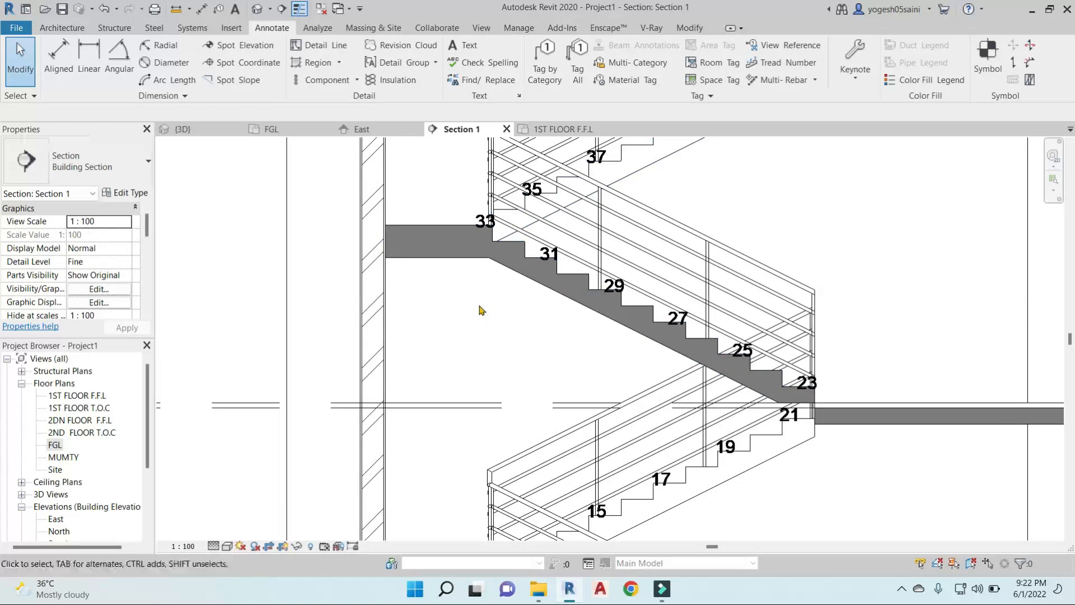
scroll(492, 314, "down", 3)
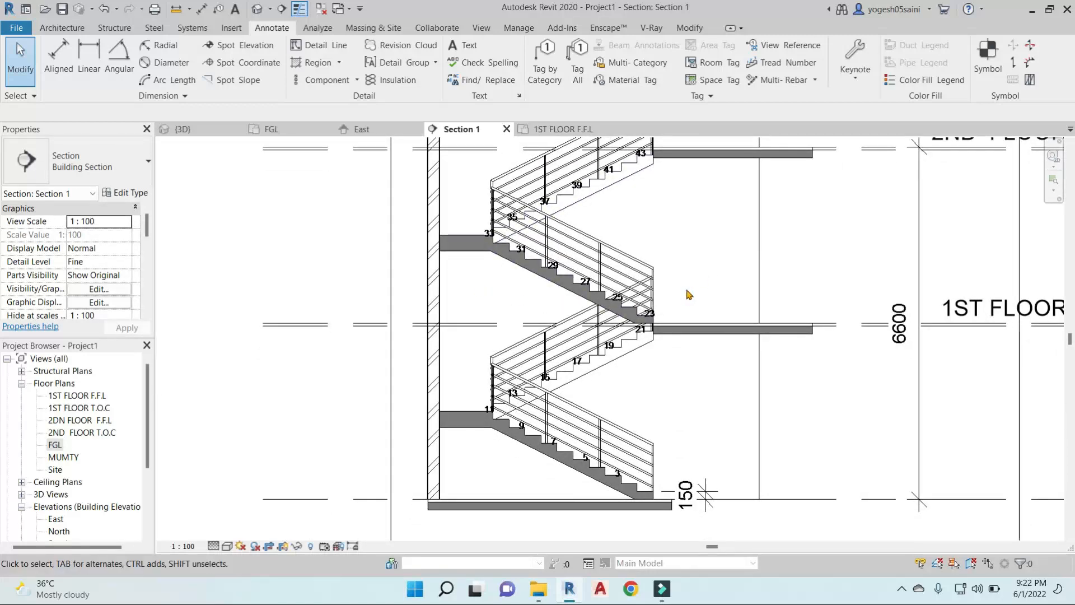
middle_click_drag(706, 289, 623, 302)
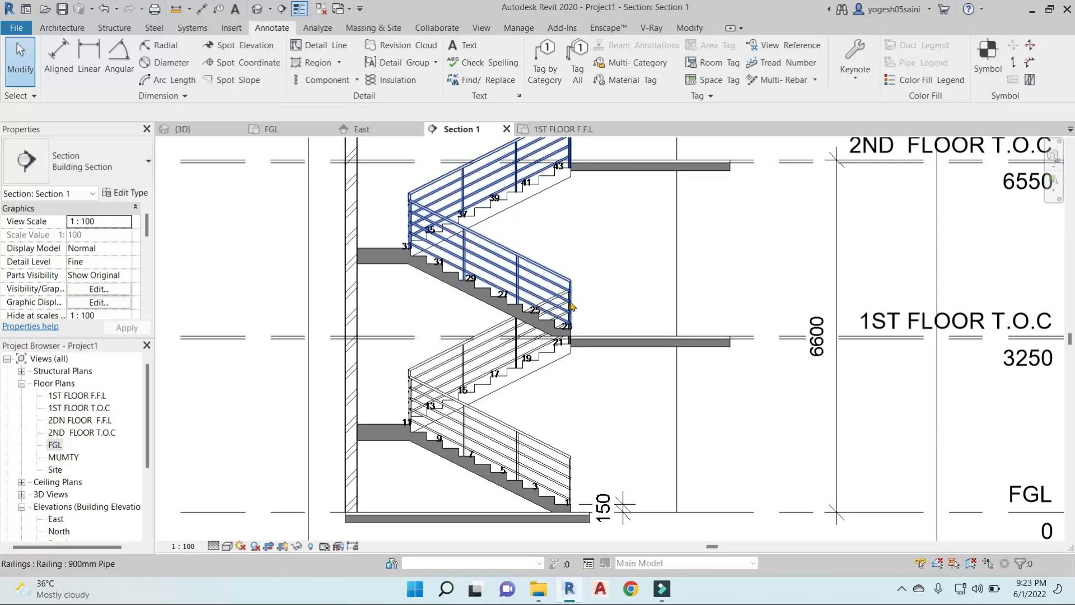
Set the monolithic thickness of the stair's 300mm Thickness landing type to 150 mm.
scroll(592, 241, "up", 1)
middle_click_drag(593, 241, 497, 258)
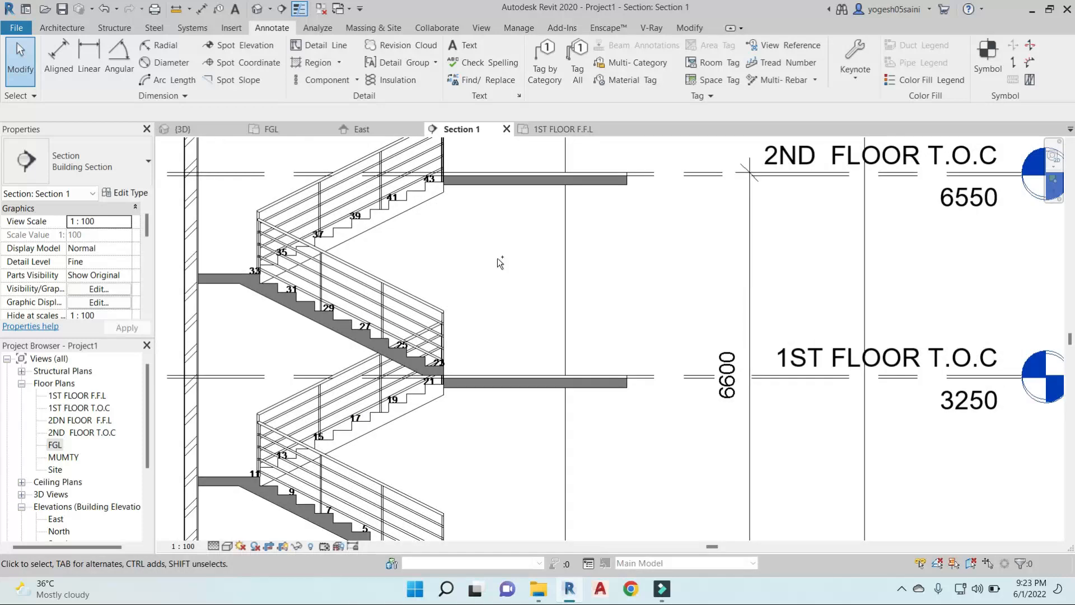
scroll(386, 267, "up", 2)
left_click(399, 274)
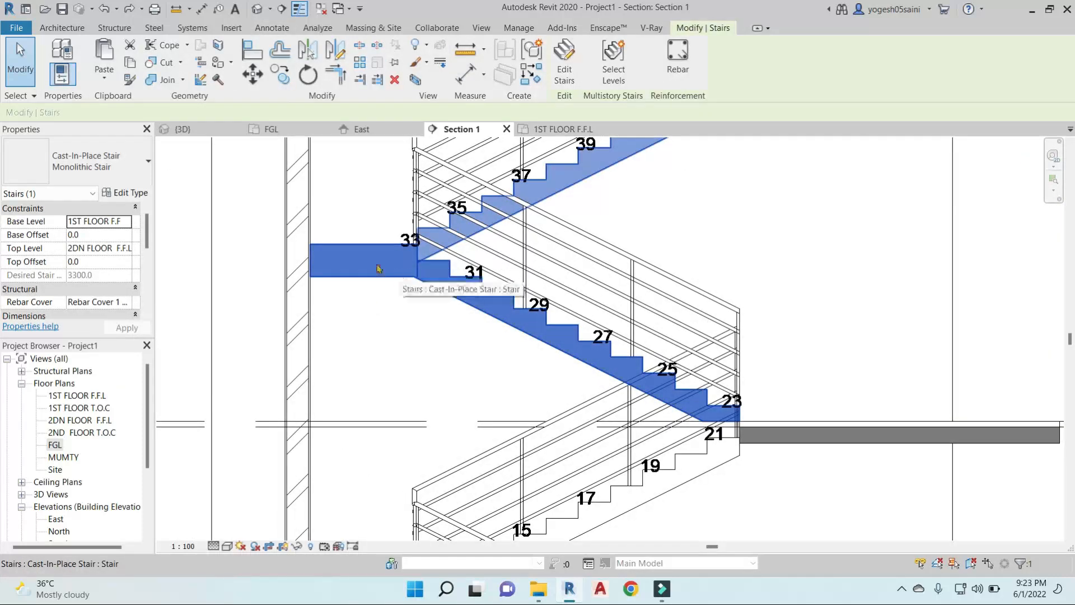
left_click(131, 191)
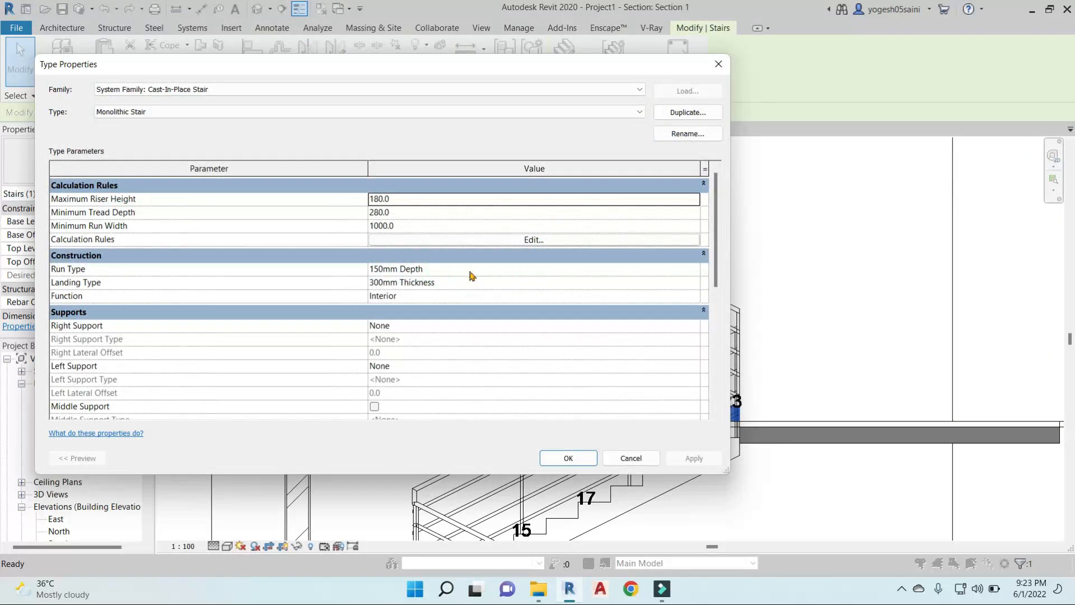
left_click(487, 269)
left_click(694, 283)
left_click(694, 283)
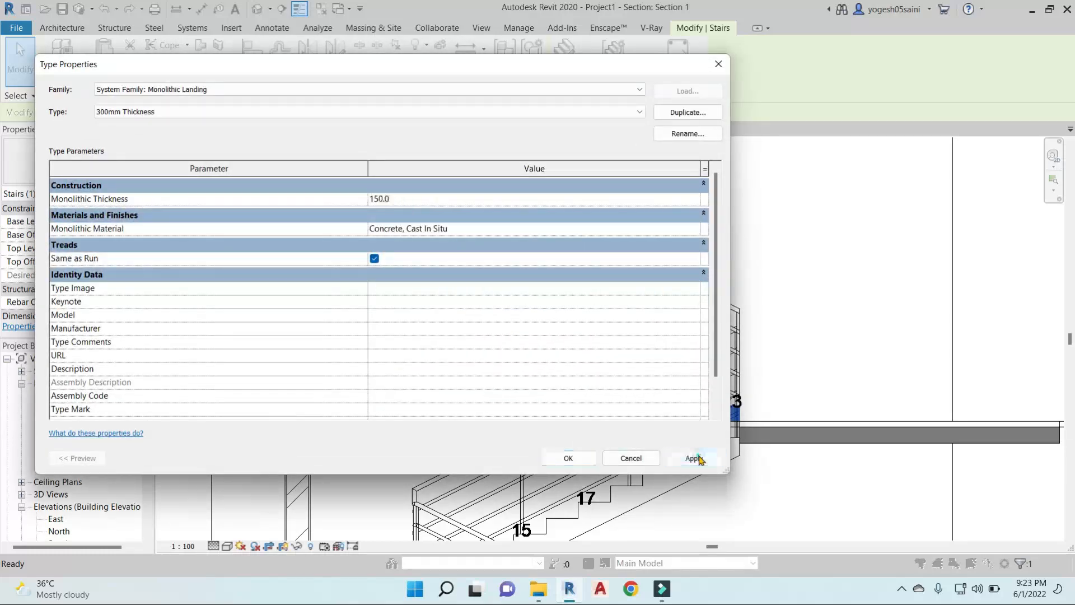
left_click(580, 460)
left_click(568, 460)
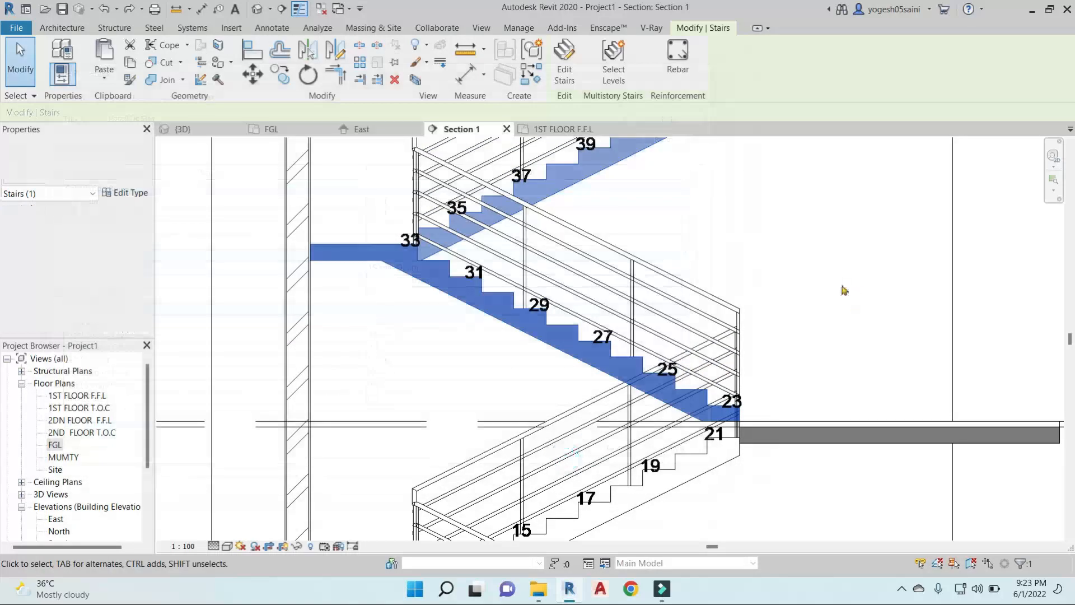
left_click(832, 280)
scroll(737, 283, "down", 3)
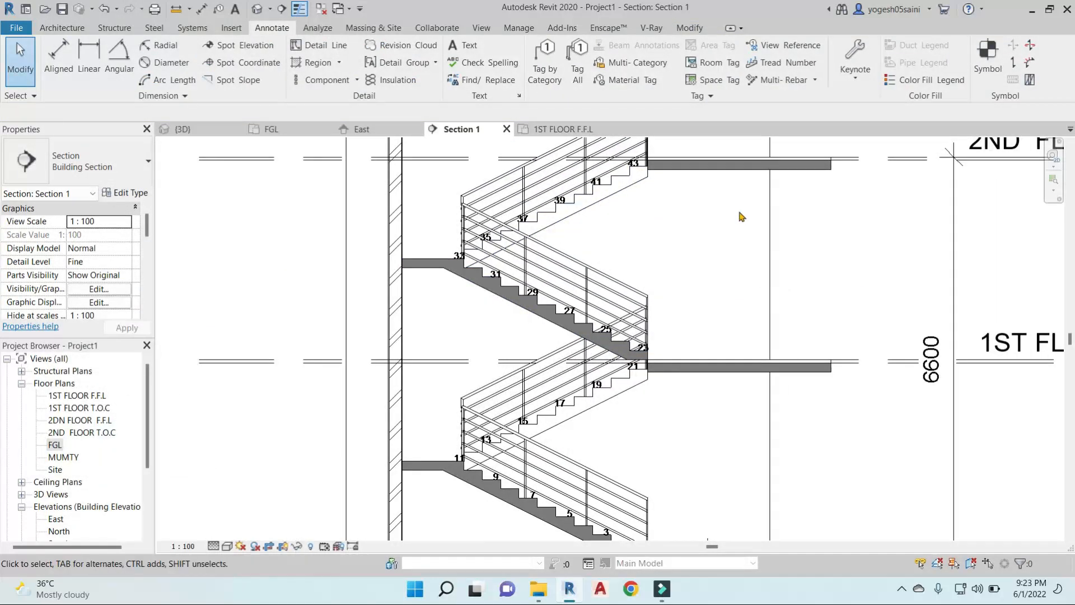
middle_click_drag(737, 208, 639, 246)
left_click(505, 226)
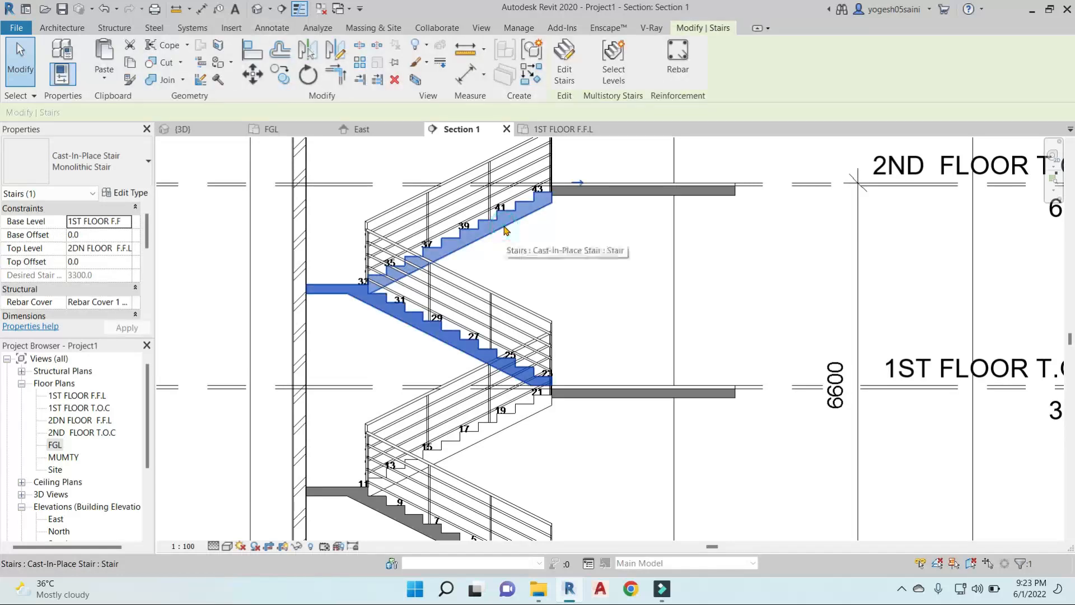
key("s")
key("a")
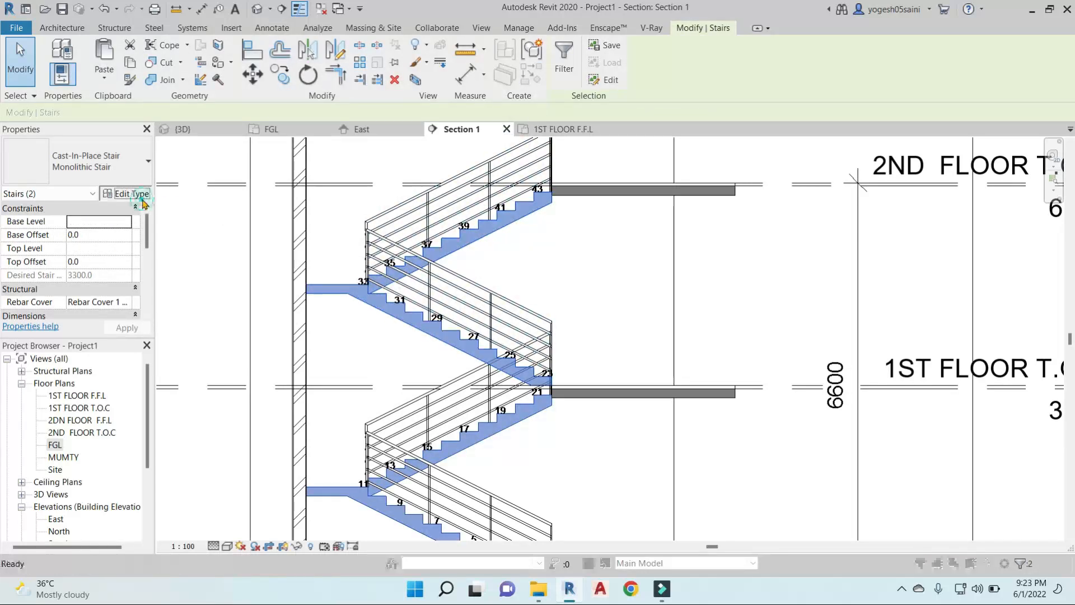
key("Escape")
key("Escape")
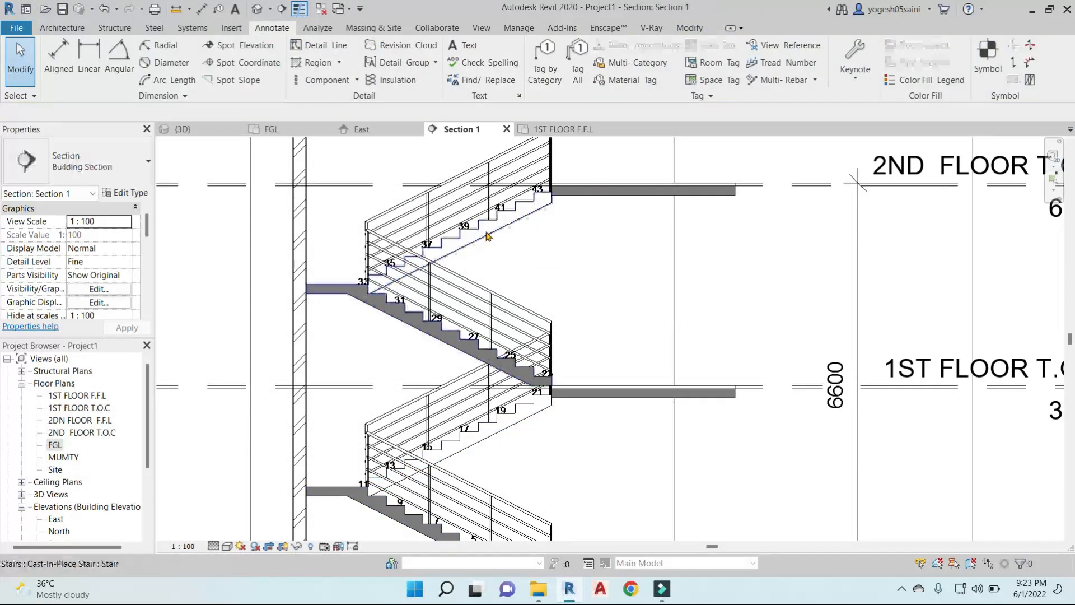
Edit the upper stair's 150mm Depth run type to include 50 mm treads and 12.5 mm risers, and finish the stair edit.
double_click(487, 236)
left_click(520, 221)
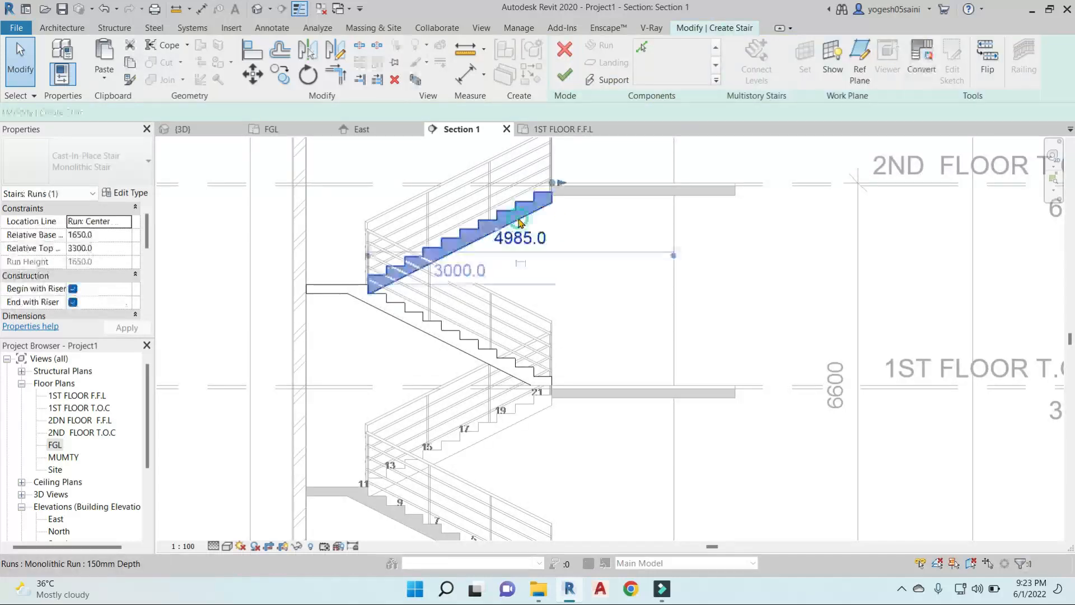
left_click(132, 194)
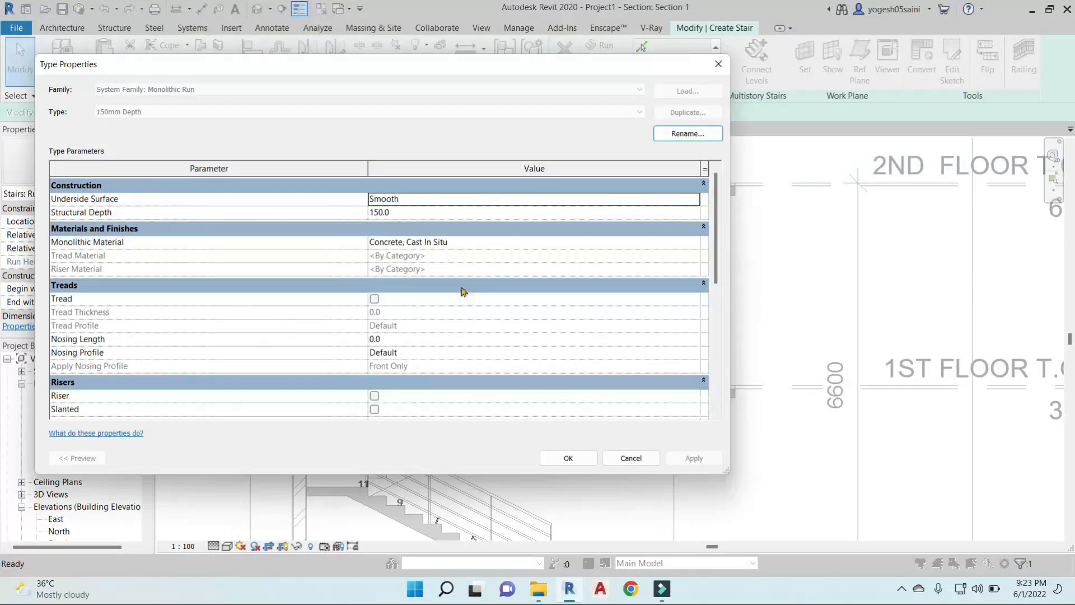
scroll(462, 299, "down", 1)
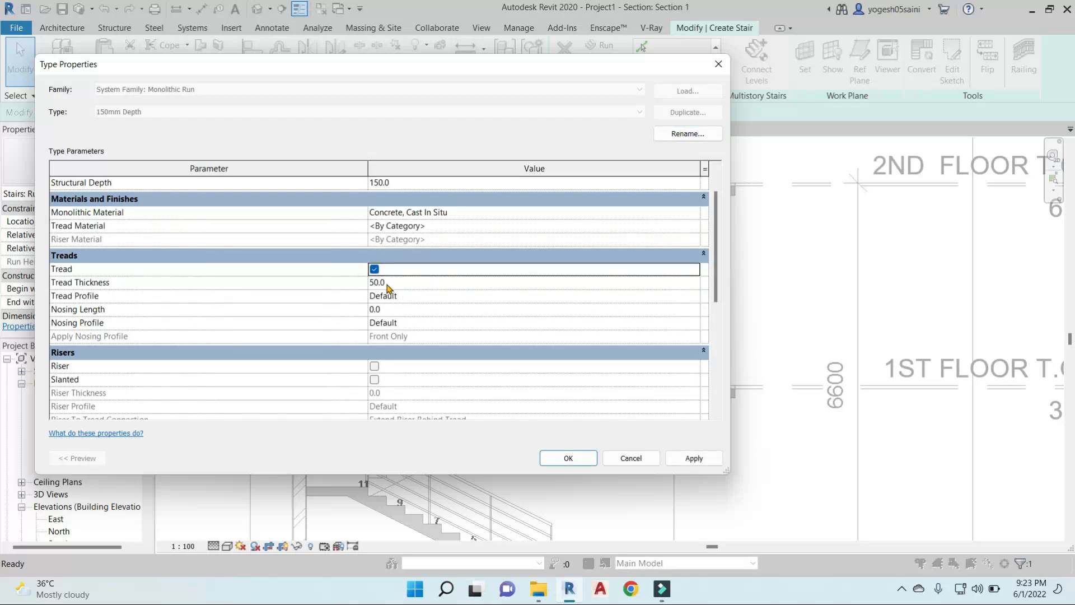
left_click(374, 366)
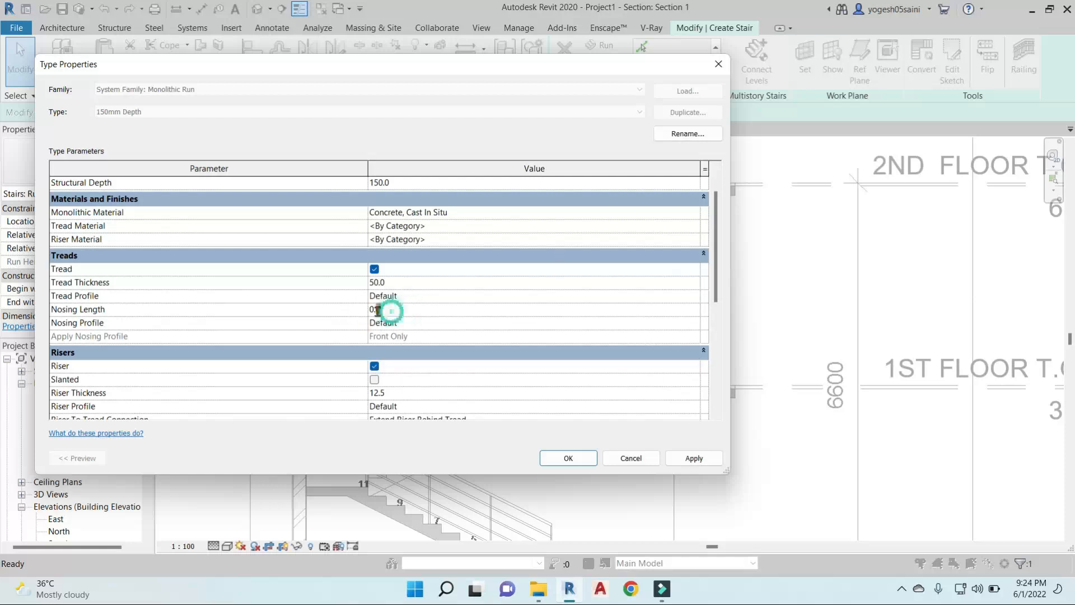
left_click(567, 459)
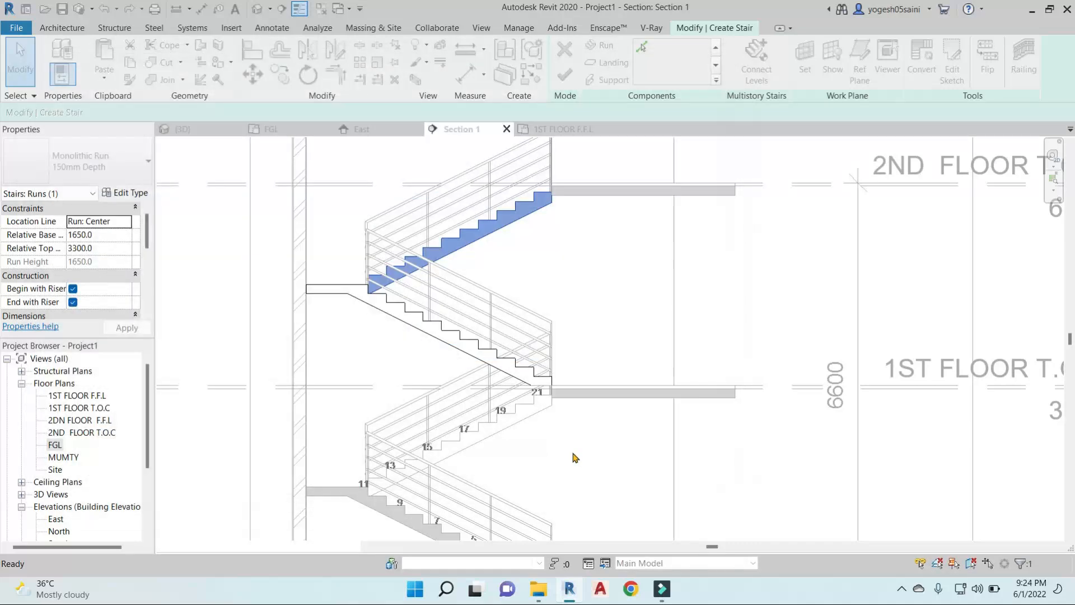
left_click(587, 276)
scroll(550, 207, "up", 1)
middle_click_drag(586, 336, 594, 188)
left_click(565, 72)
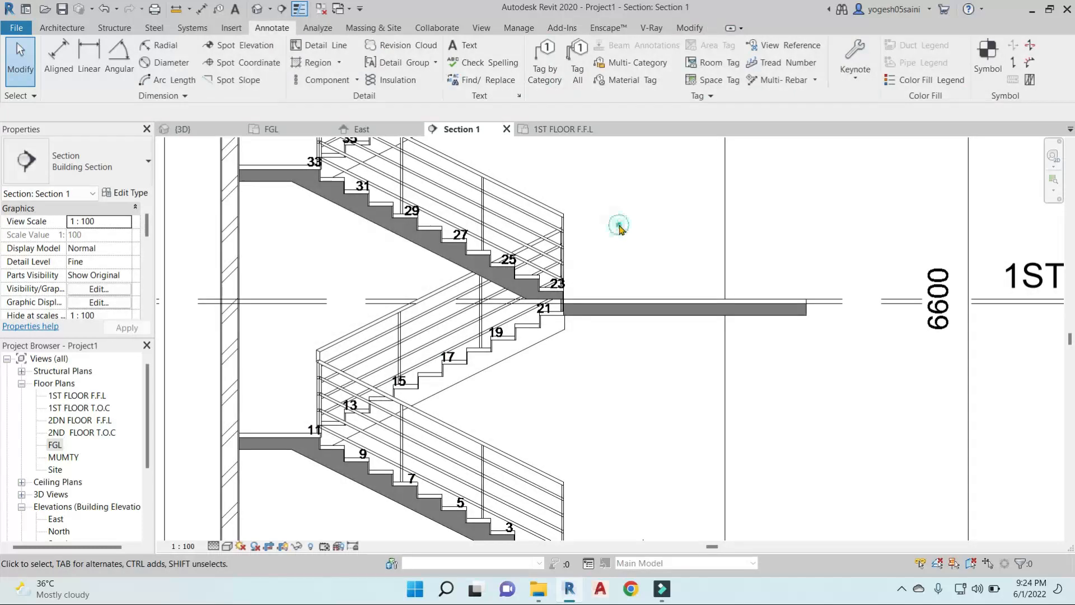
Check the top step height at the second-floor slab and the riser thickness with aligned dimensions, without placing any.
scroll(619, 228, "down", 1)
middle_click_drag(571, 112, 571, 246)
scroll(571, 246, "up", 8)
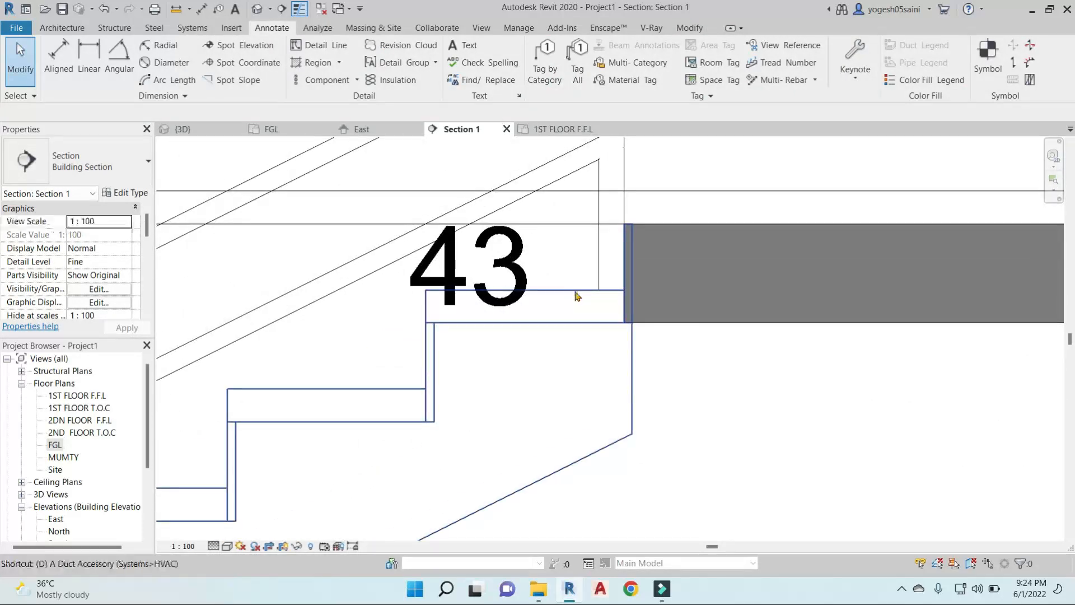
key("d")
key("i")
scroll(707, 271, "down", 6)
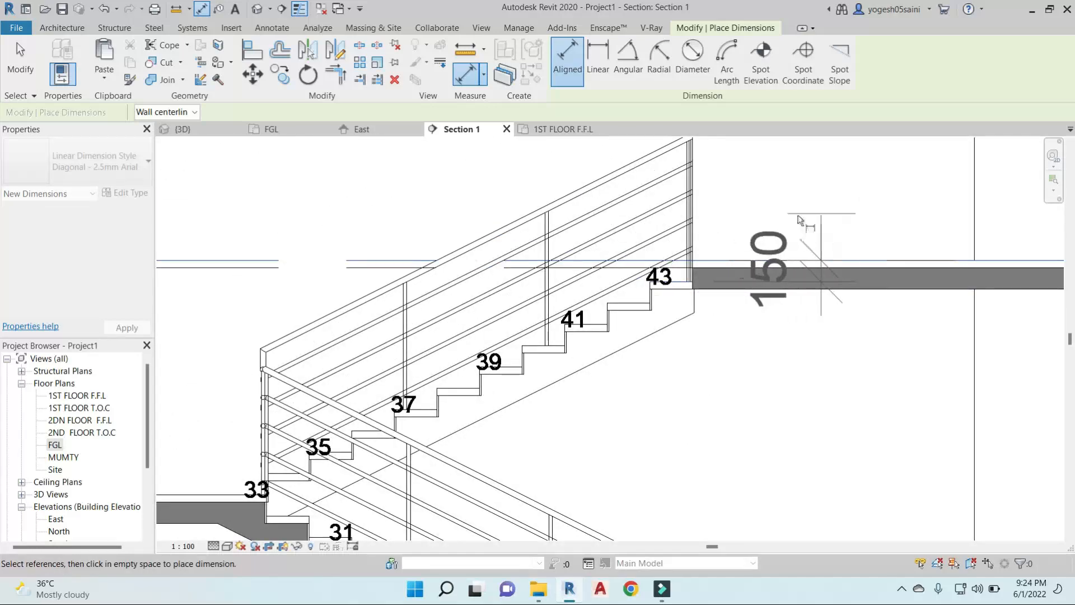
scroll(721, 283, "up", 4)
scroll(606, 291, "down", 2)
scroll(571, 313, "down", 1)
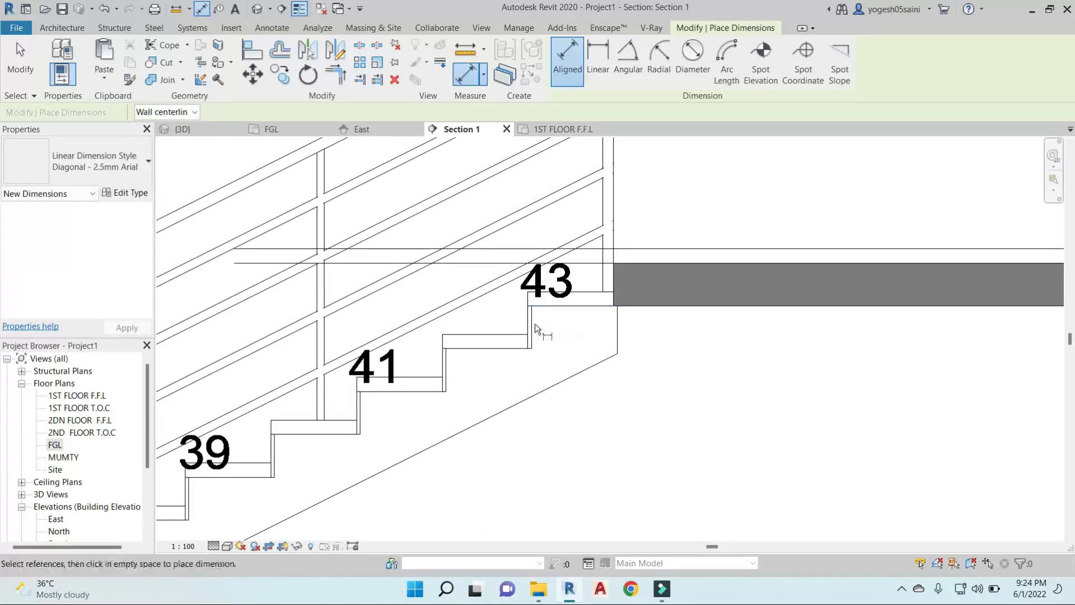
scroll(540, 331, "up", 3)
scroll(534, 327, "down", 3)
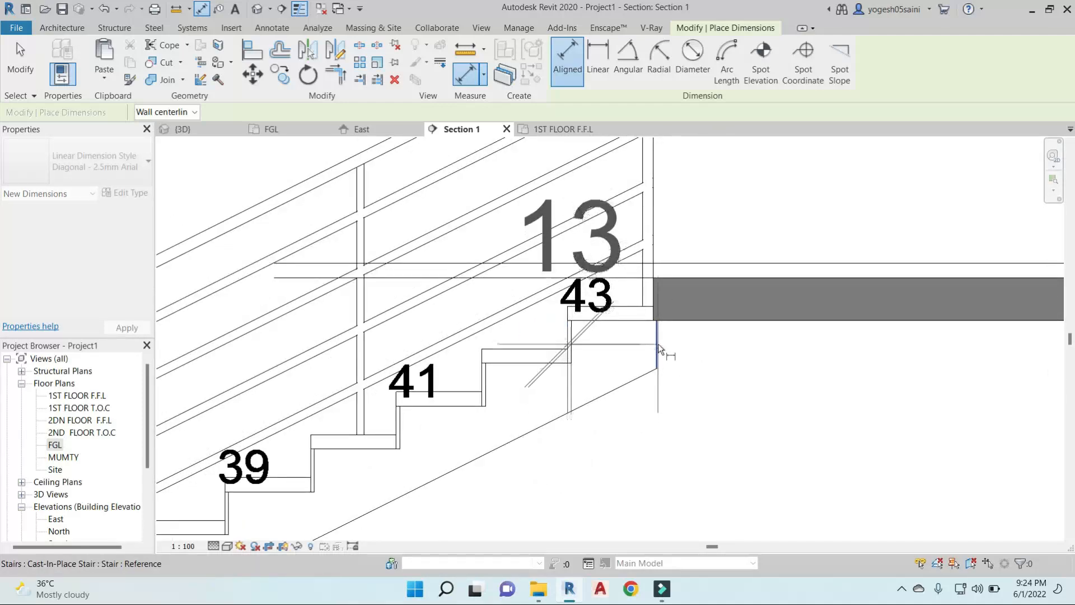
scroll(688, 309, "down", 3)
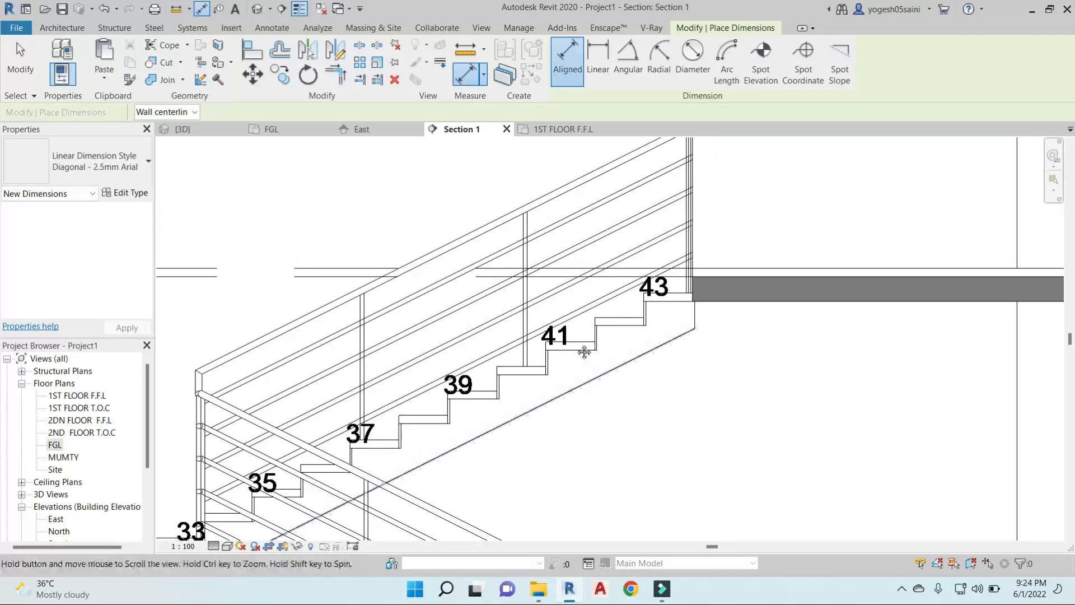
scroll(614, 276, "down", 4)
scroll(644, 369, "up", 1)
key("Escape")
key("Escape")
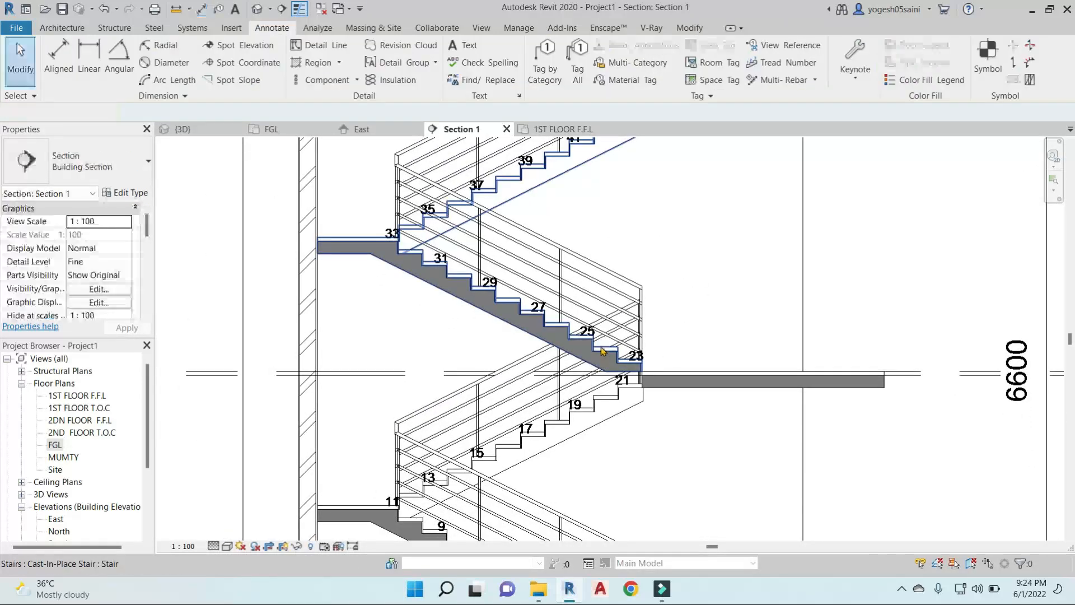
Place a Target (Project) spot elevation with leader and shoulder on the concrete surface of the lower stair's first step.
scroll(671, 364, "up", 3)
scroll(724, 371, "down", 3)
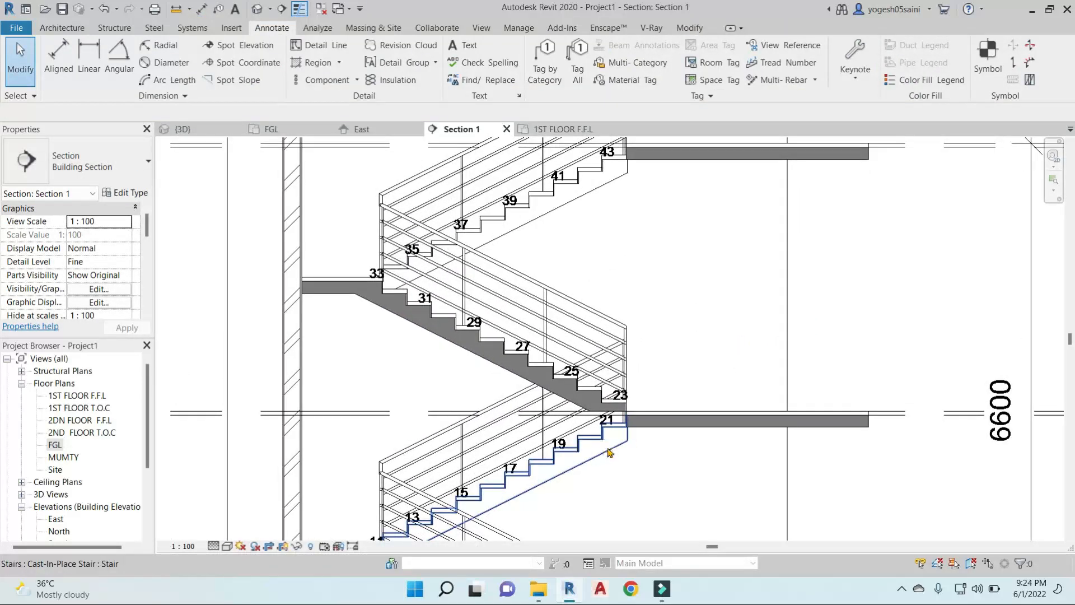
middle_click_drag(608, 448, 633, 365)
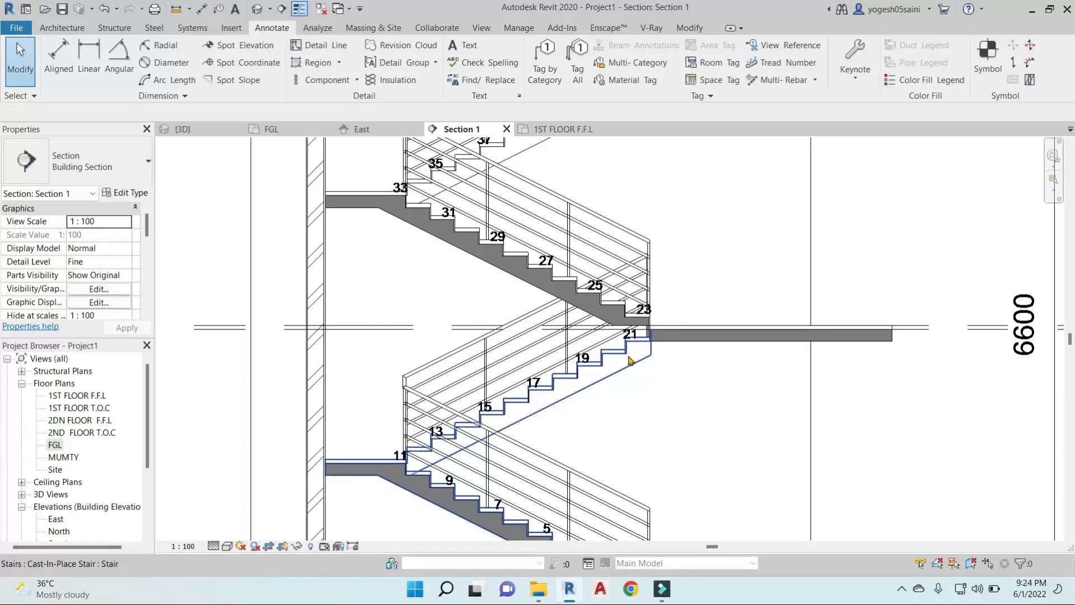
scroll(721, 283, "down", 5)
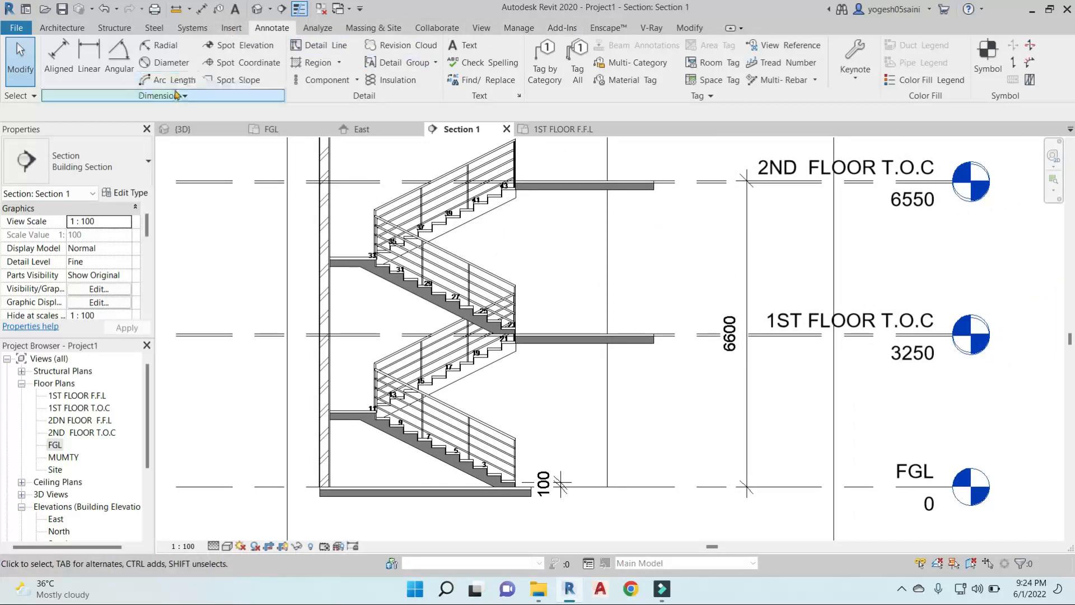
left_click(250, 47)
scroll(564, 448, "up", 4)
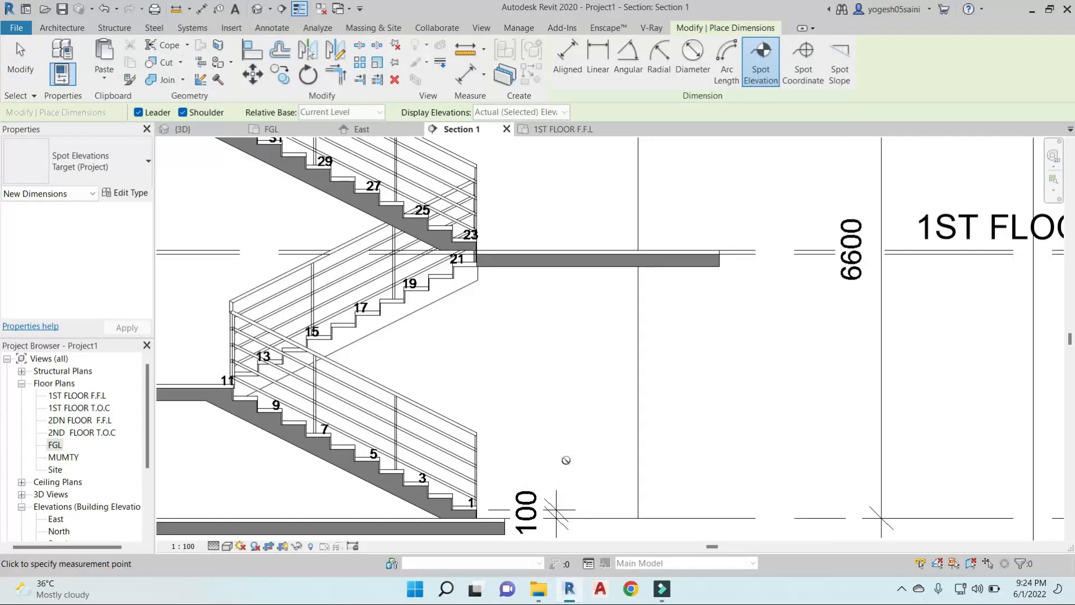
scroll(620, 282, "up", 4)
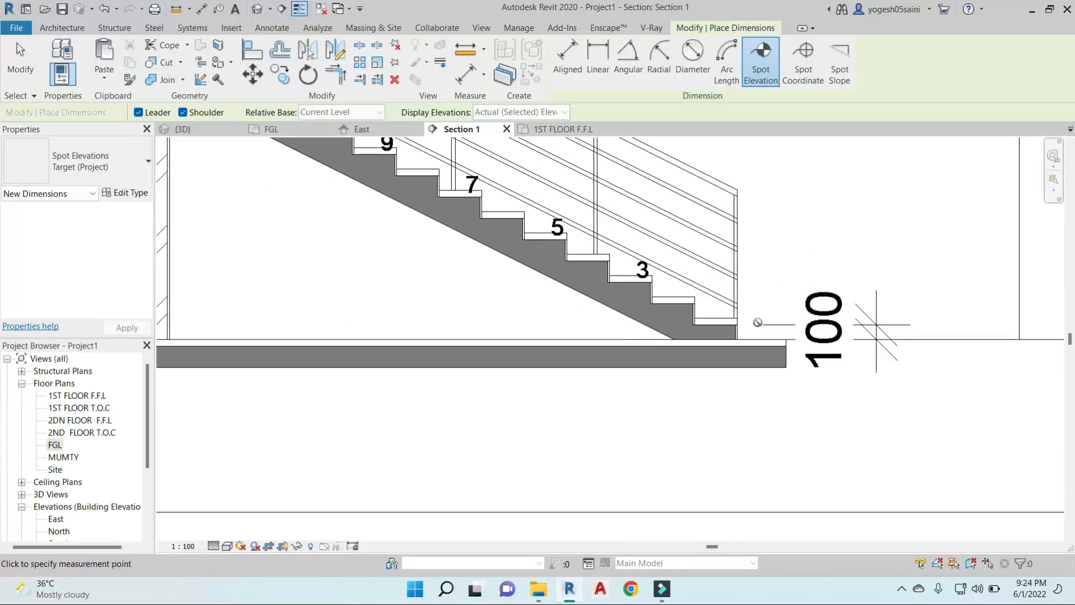
scroll(722, 333, "up", 4)
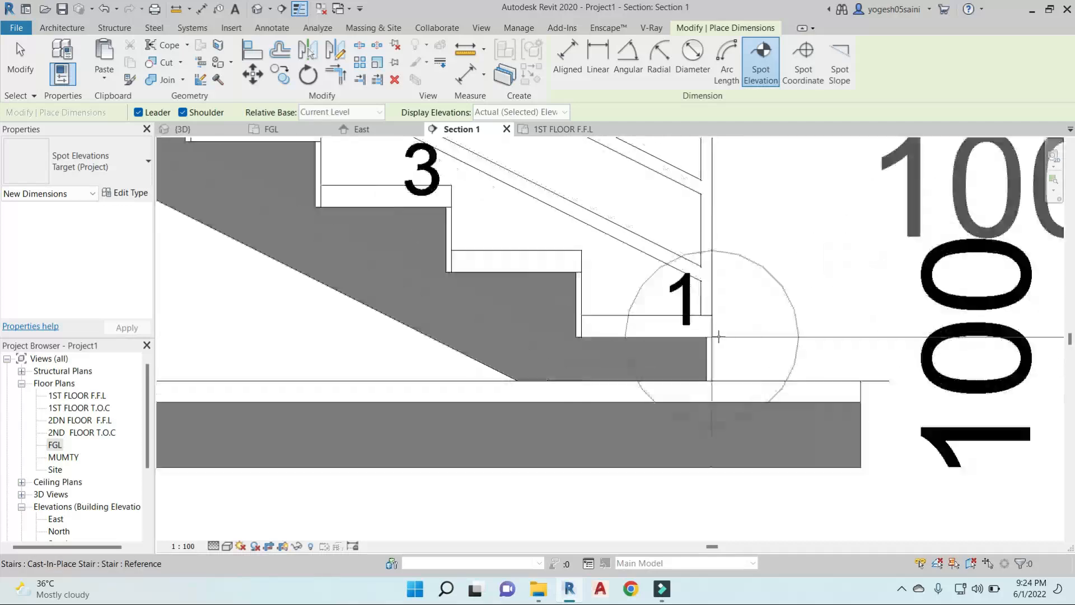
left_click(714, 336)
scroll(684, 292, "down", 4)
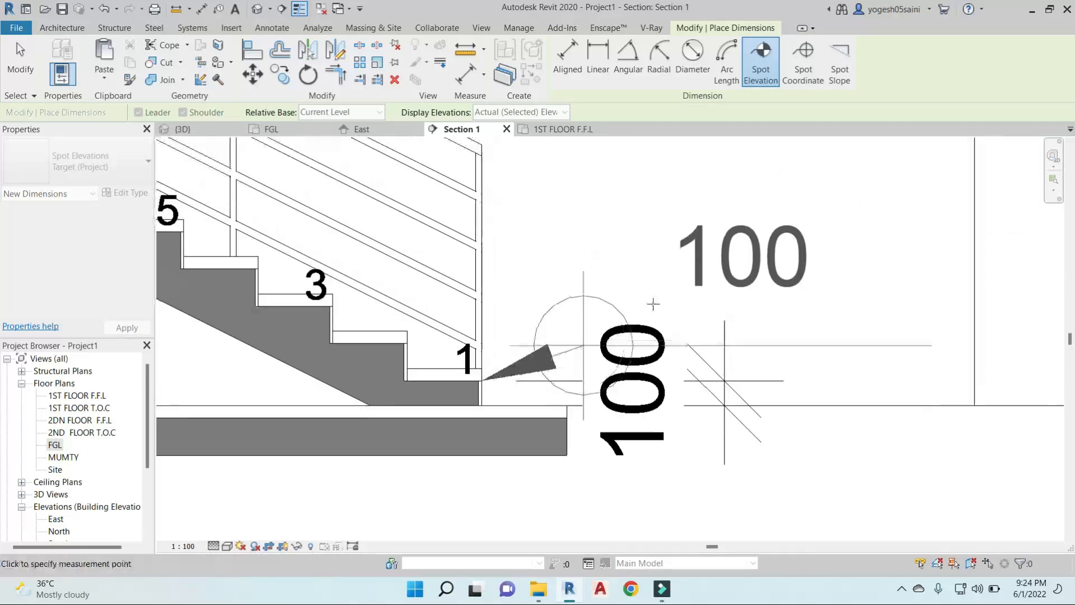
left_click(690, 231)
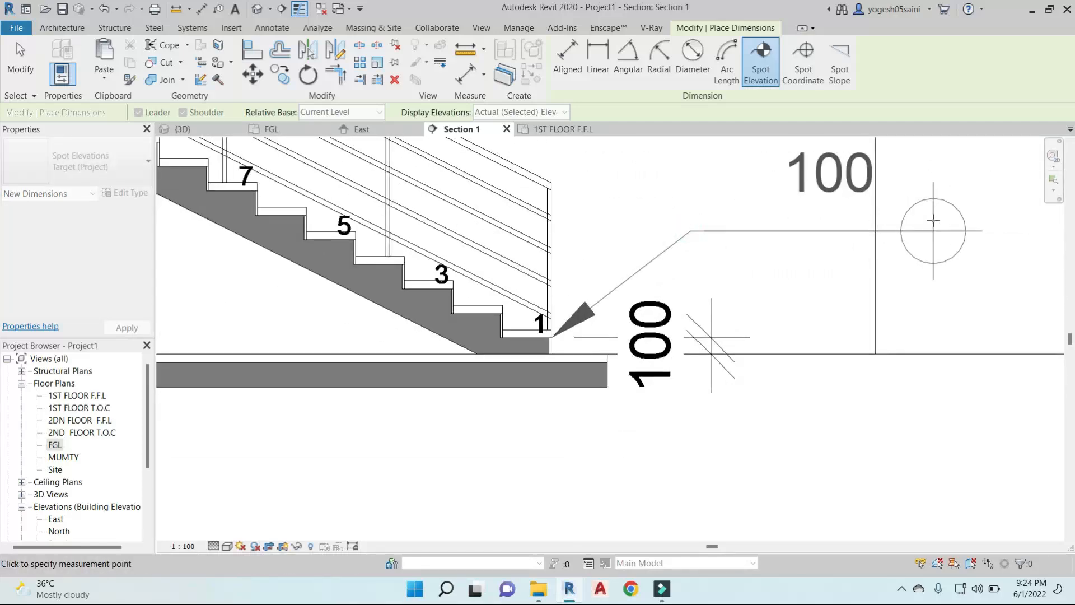
left_click(934, 231)
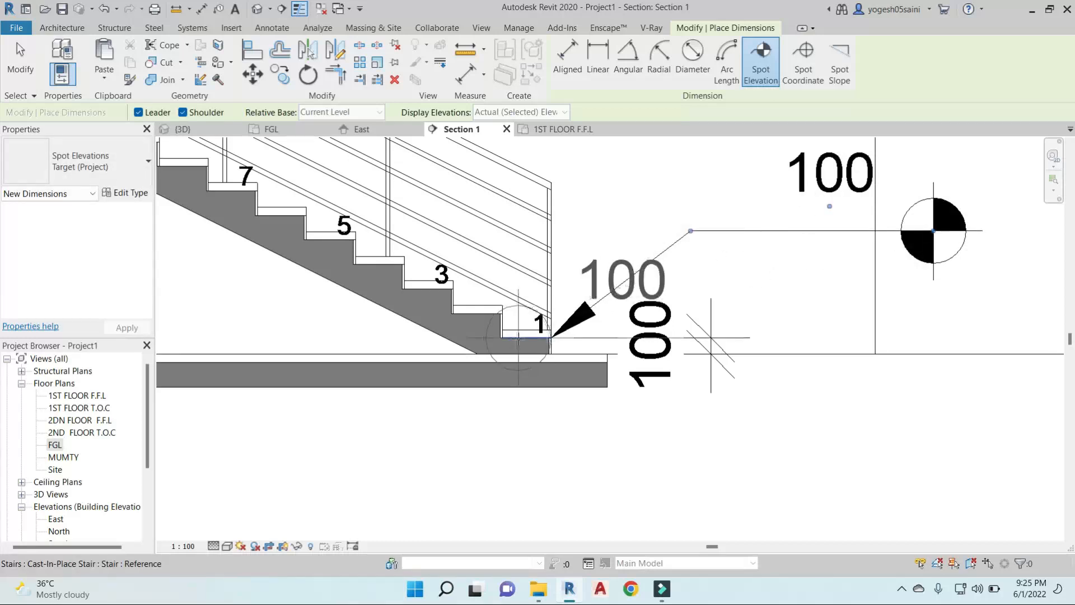
Place a second spot elevation on the finished tread surface of the first step, its target above the previous one.
scroll(517, 339, "up", 2)
scroll(525, 381, "down", 2)
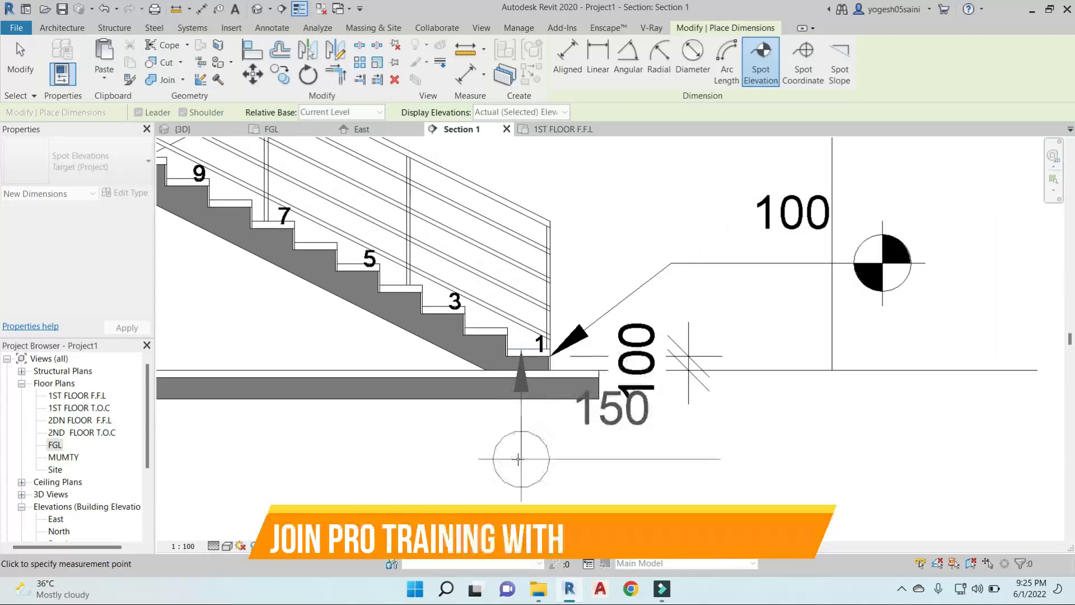
middle_click_drag(521, 459, 511, 343)
middle_click_drag(603, 150, 539, 341)
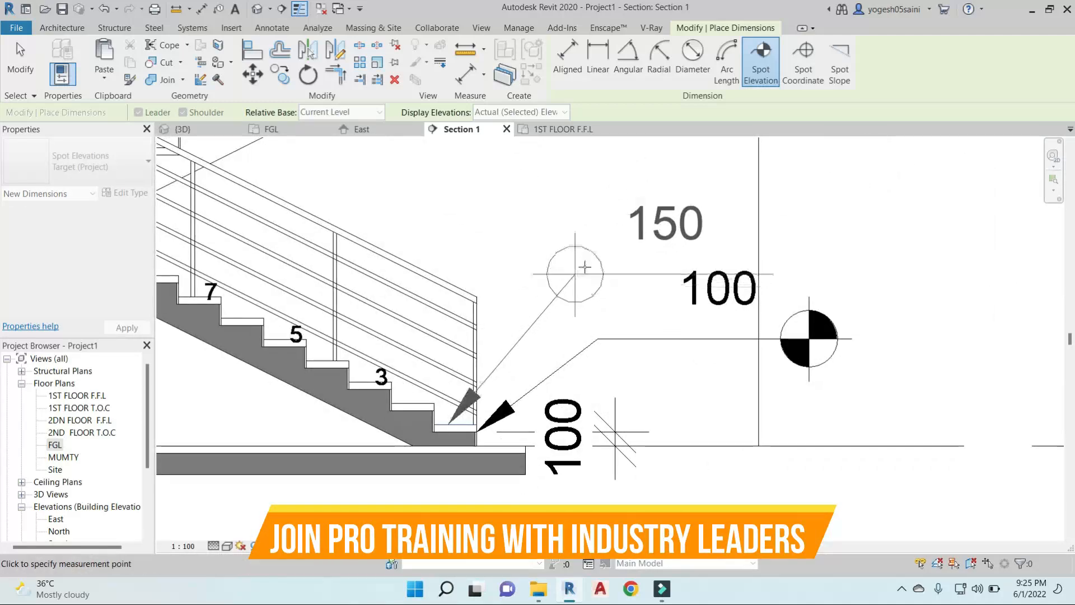
left_click(602, 232)
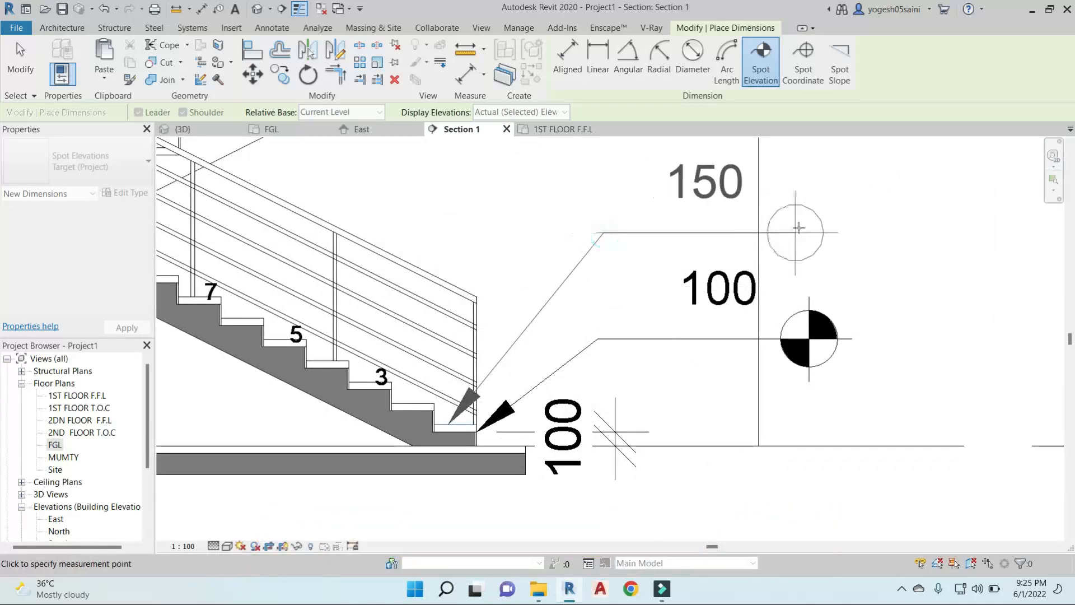
left_click(807, 230)
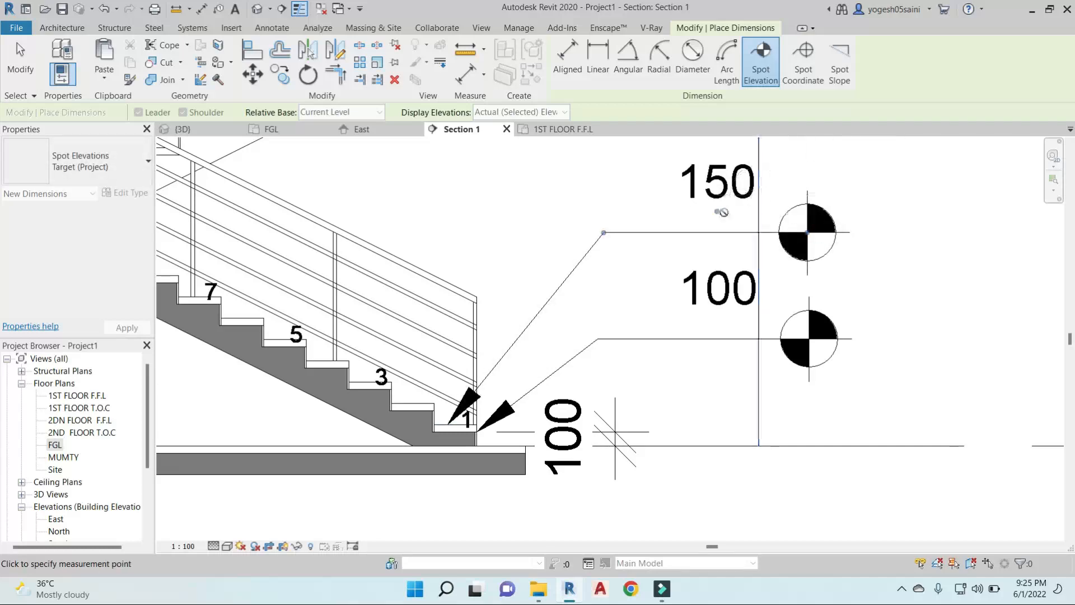
Place a spot elevation on the lower stair's mid-landing finish, with its leader extending horizontally past the outer wall.
scroll(694, 263, "down", 3)
middle_click_drag(445, 235, 709, 244)
scroll(490, 253, "up", 3)
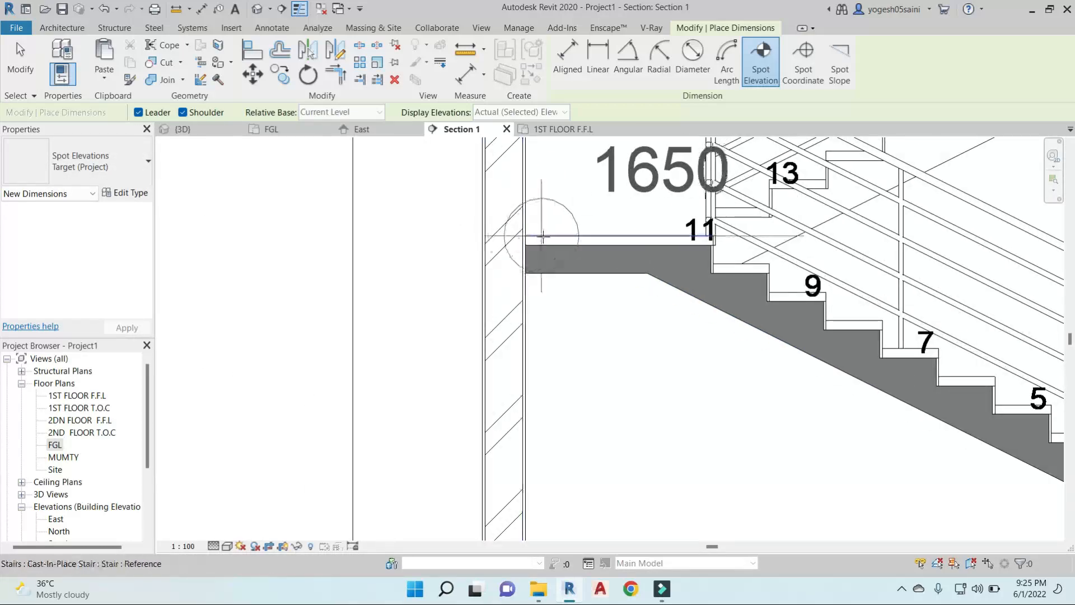
scroll(521, 235, "down", 2)
middle_click_drag(299, 238, 492, 224)
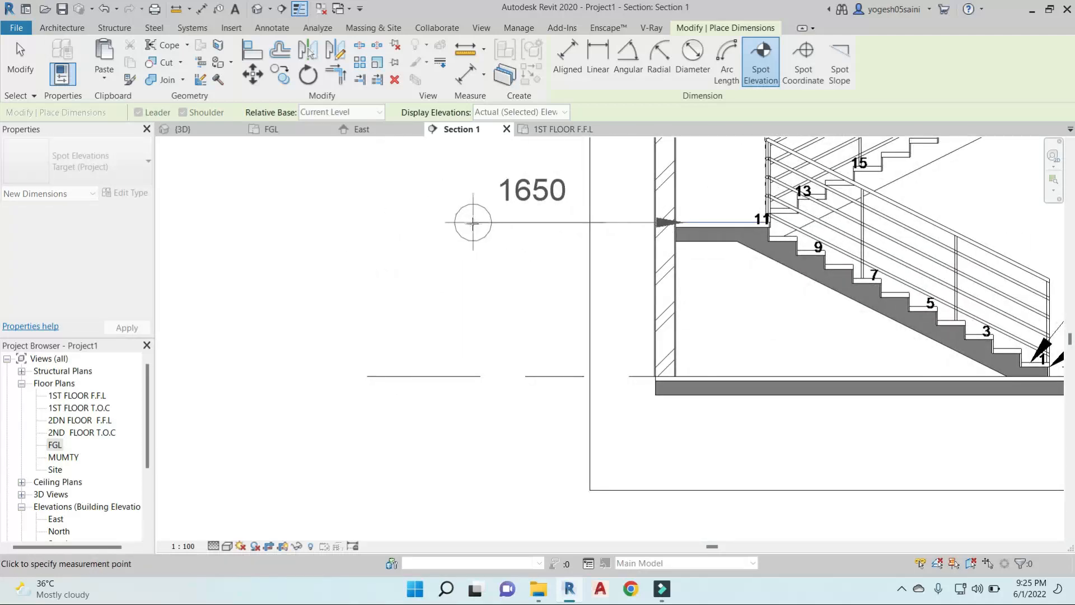
left_click(437, 225)
Place a spot elevation on the upper stair's mid-landing finish, with its target outside the wall above the lower landing's target.
scroll(444, 242, "down", 2)
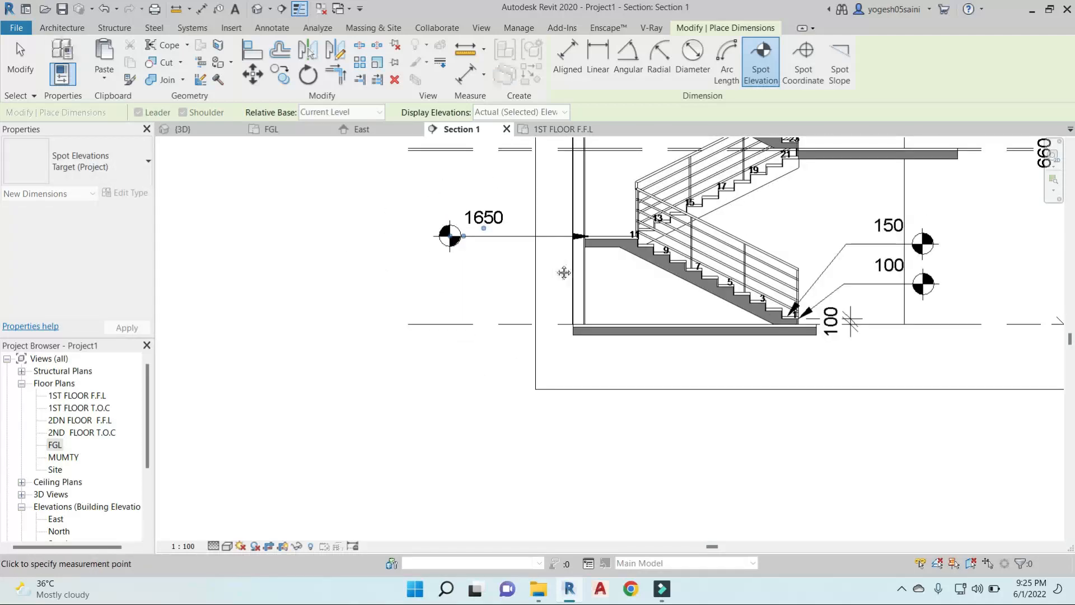
middle_click_drag(566, 271, 512, 332)
scroll(760, 288, "up", 1)
middle_click_drag(477, 171, 521, 223)
scroll(520, 223, "up", 3)
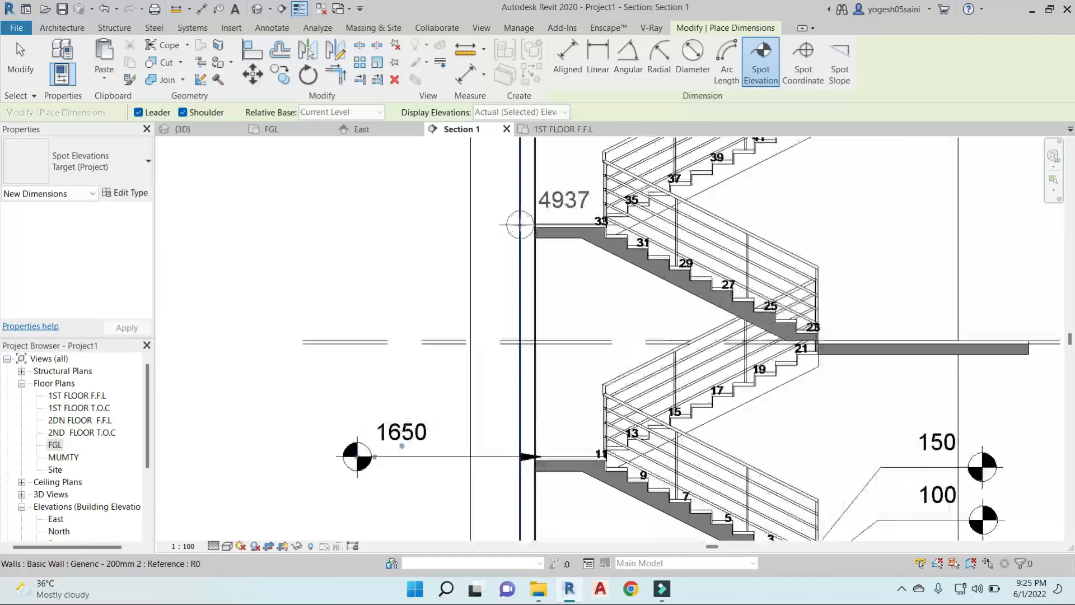
scroll(547, 226, "up", 4)
left_click(586, 226)
scroll(444, 224, "down", 4)
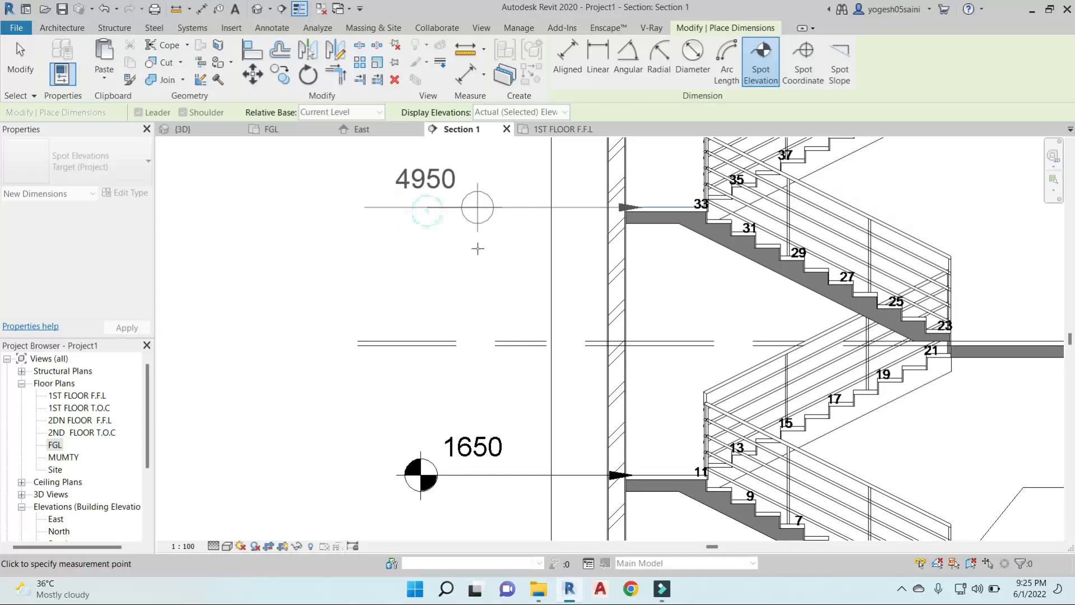
left_click(462, 234)
scroll(650, 302, "down", 5)
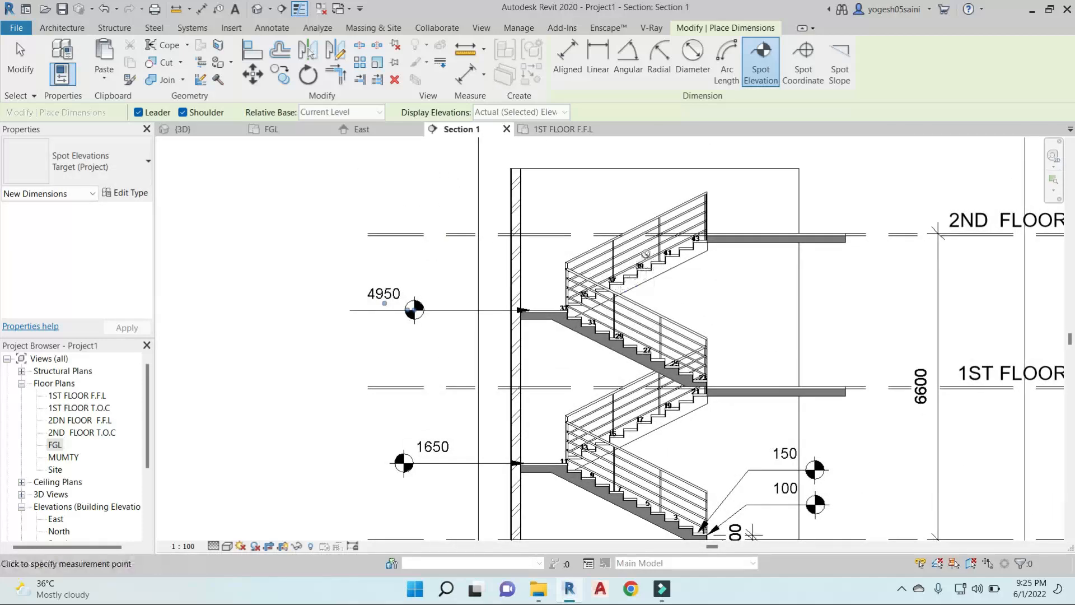
Place a spot elevation on the concrete surface of the topmost step, with its target up above the 2nd floor slab.
scroll(704, 247, "up", 8)
scroll(728, 253, "up", 1)
middle_click_drag(727, 253, 631, 319)
scroll(808, 232, "up", 5)
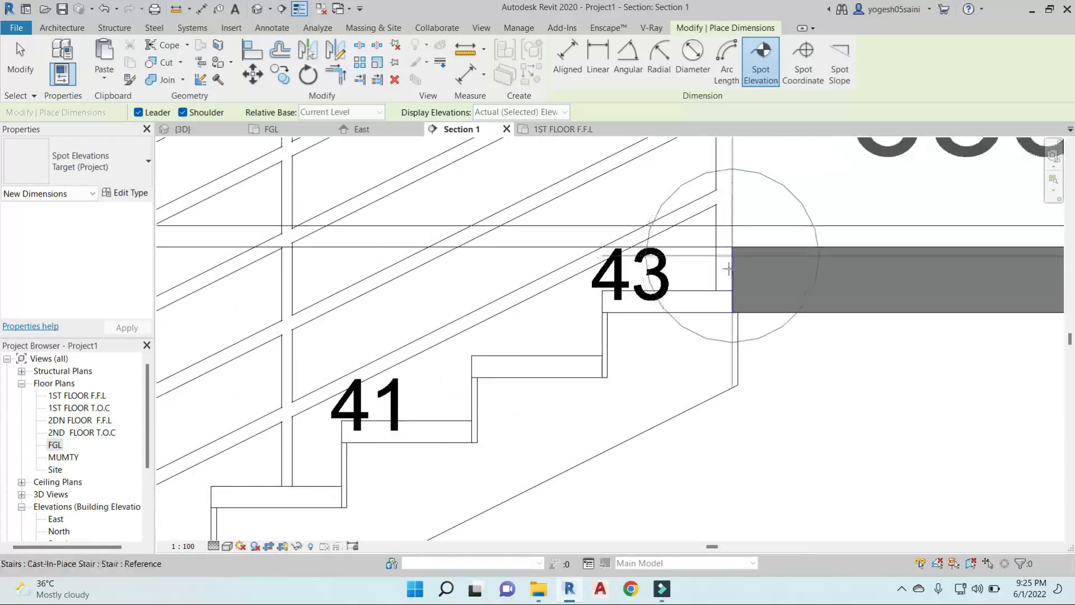
scroll(730, 326, "down", 4)
scroll(636, 297, "up", 3)
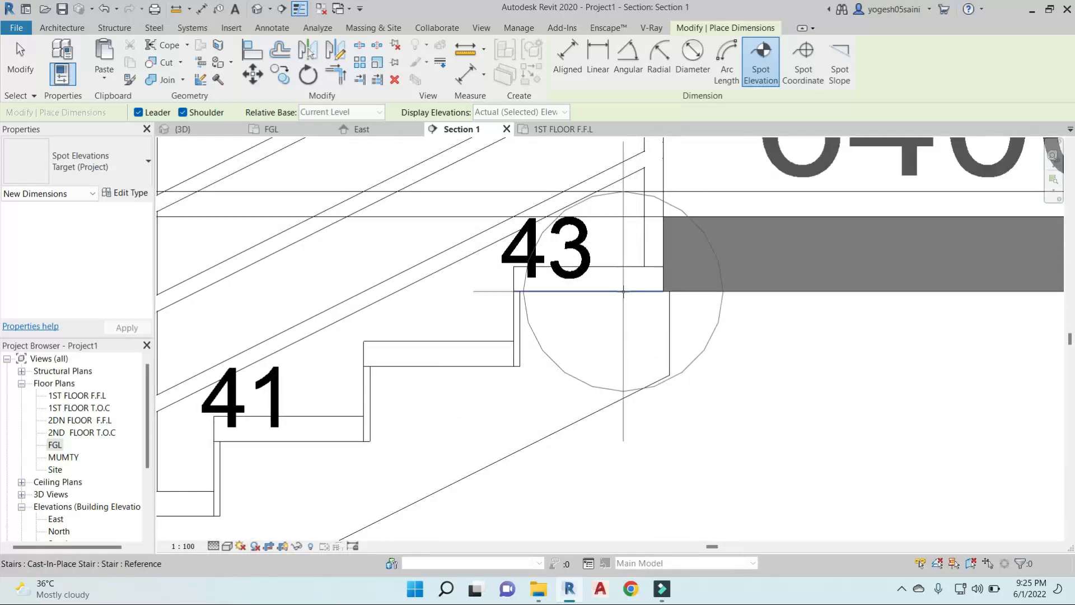
left_click(622, 292)
scroll(741, 295, "down", 5)
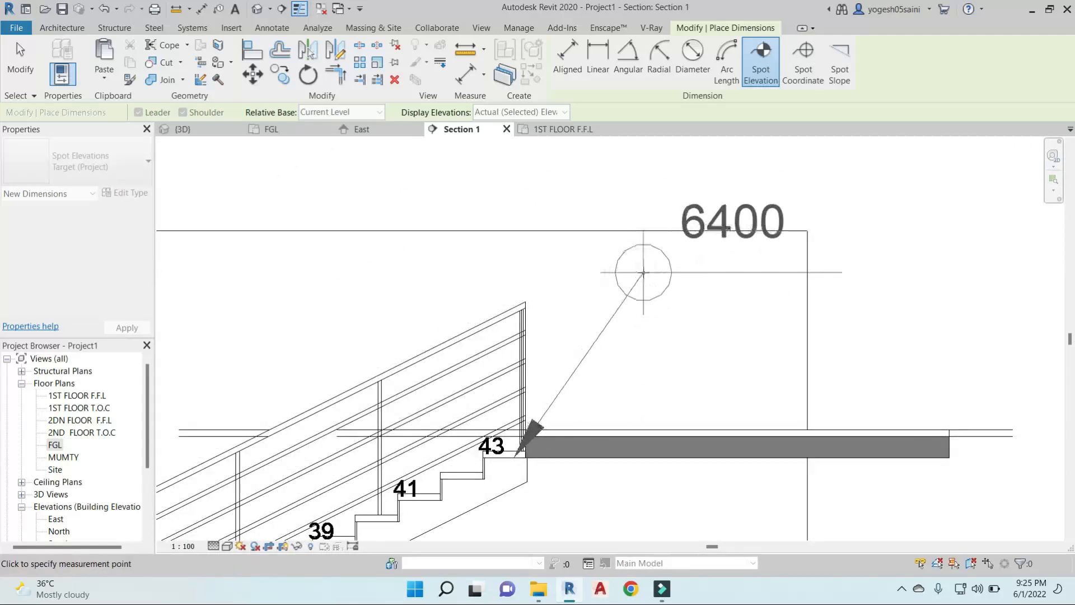
left_click(791, 268)
Place a spot elevation on the topmost step's finished tread, with its target above the concrete surface's target.
scroll(560, 442, "up", 3)
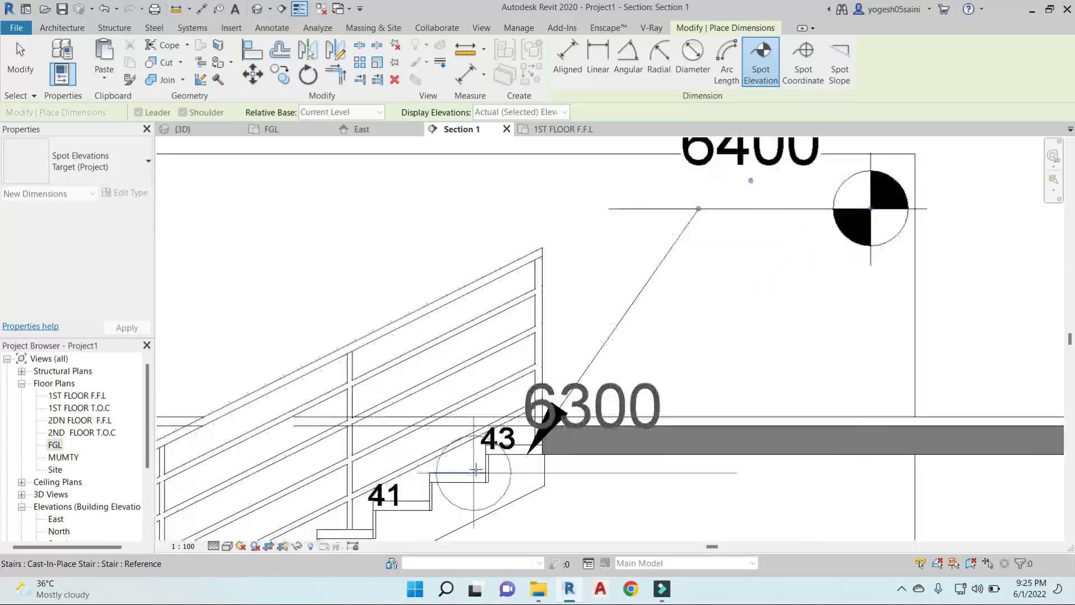
left_click(554, 426)
scroll(580, 318, "down", 2)
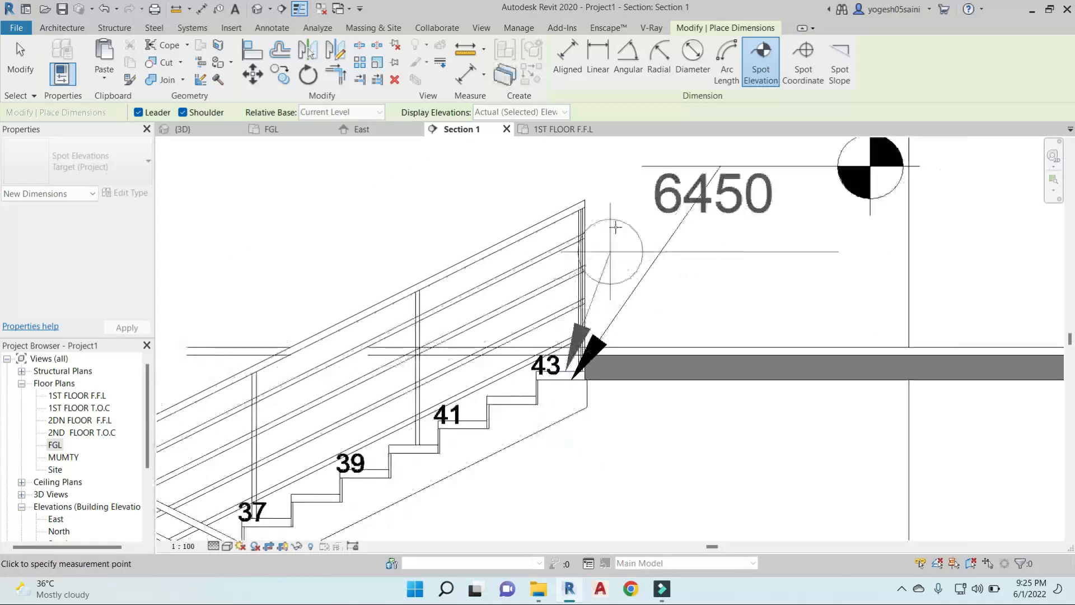
middle_click_drag(638, 179, 563, 453)
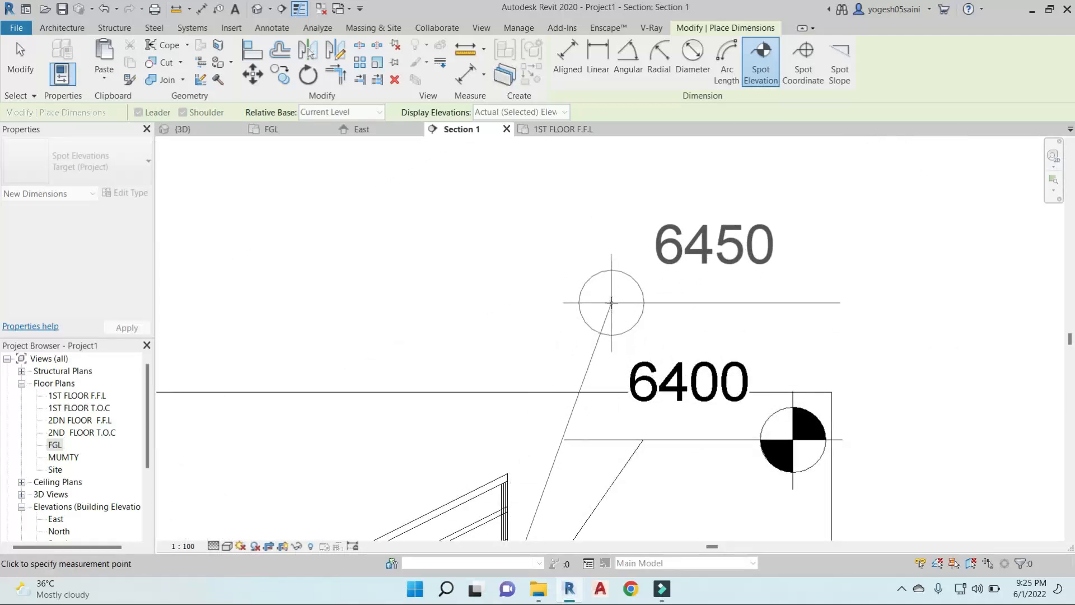
left_click(611, 302)
left_click(816, 289)
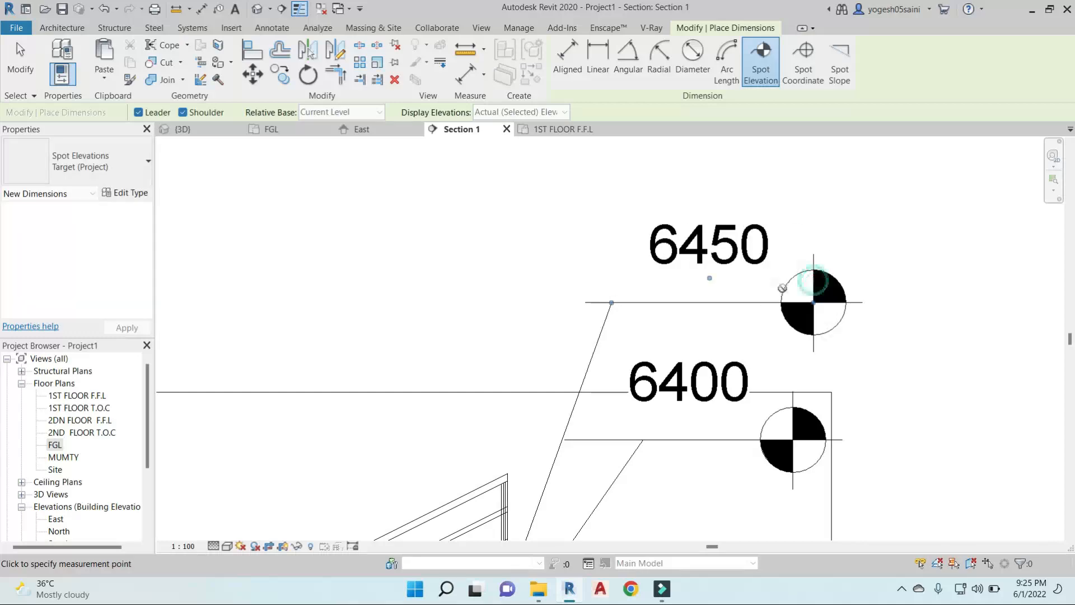
key("Escape")
key("Escape")
scroll(793, 310, "down", 2)
middle_click_drag(745, 374, 644, 320)
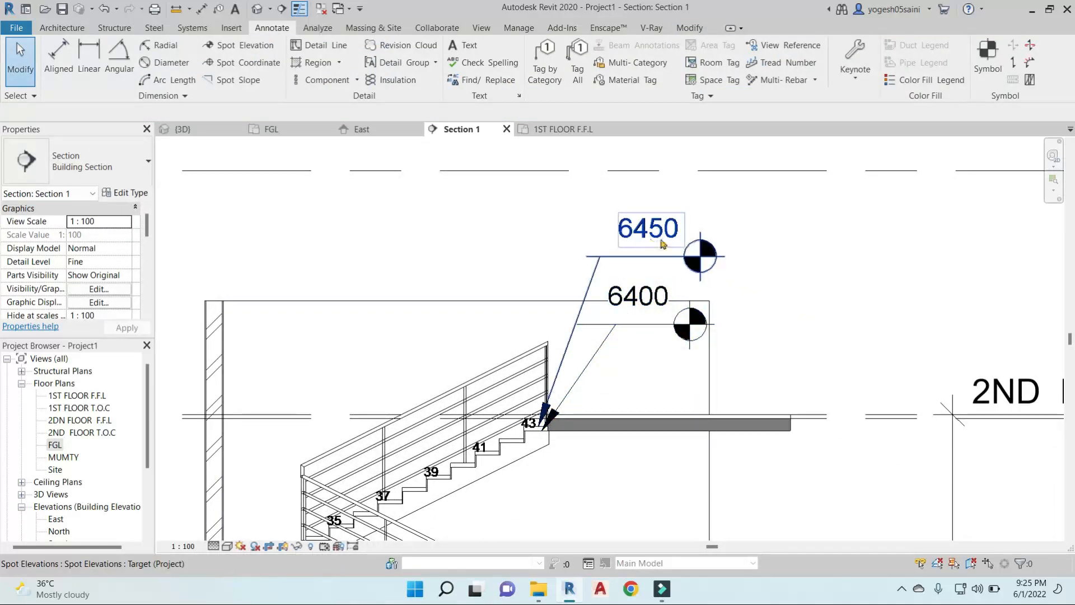
Draw a level at elevation 1650 from the lower mid-landing's finish surface across to the other level heads.
scroll(688, 368, "down", 5)
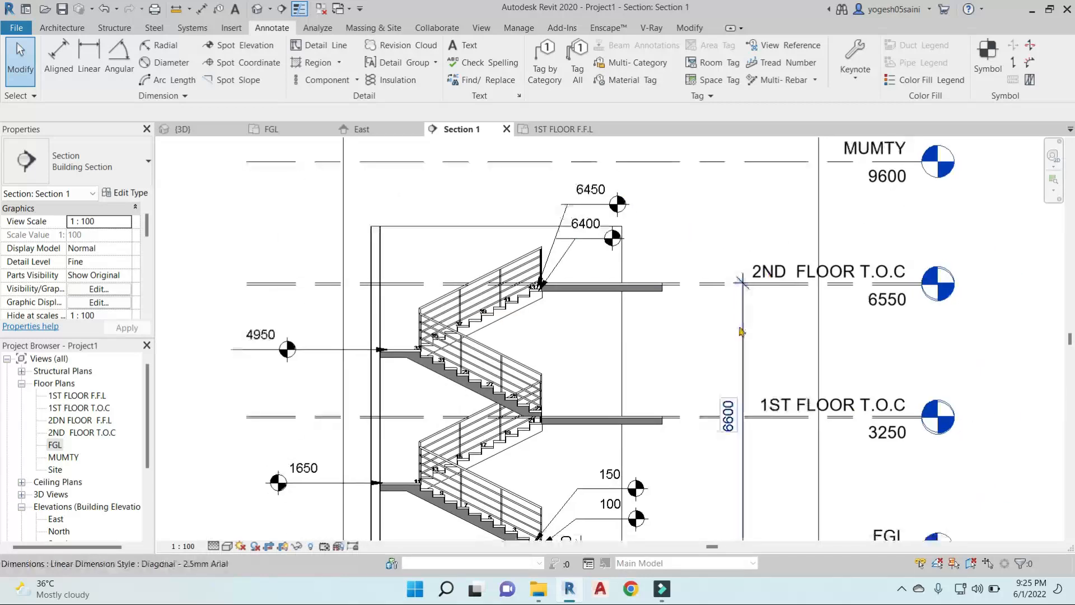
scroll(599, 395, "up", 3)
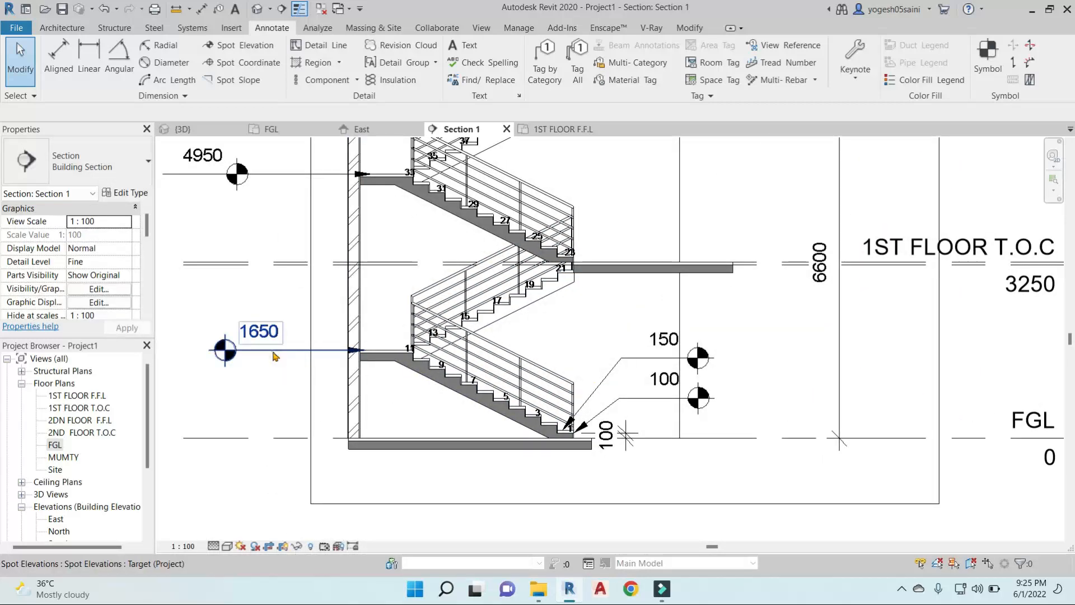
scroll(252, 174, "down", 2)
middle_click_drag(616, 345, 526, 396)
left_click(783, 325)
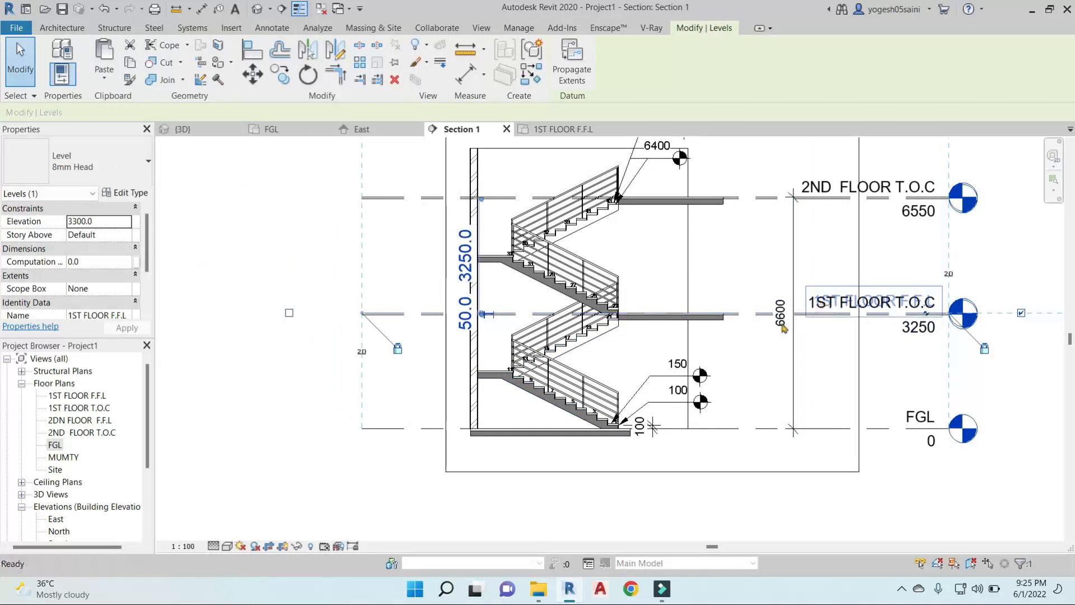
key("l")
key("l")
scroll(493, 369, "up", 3)
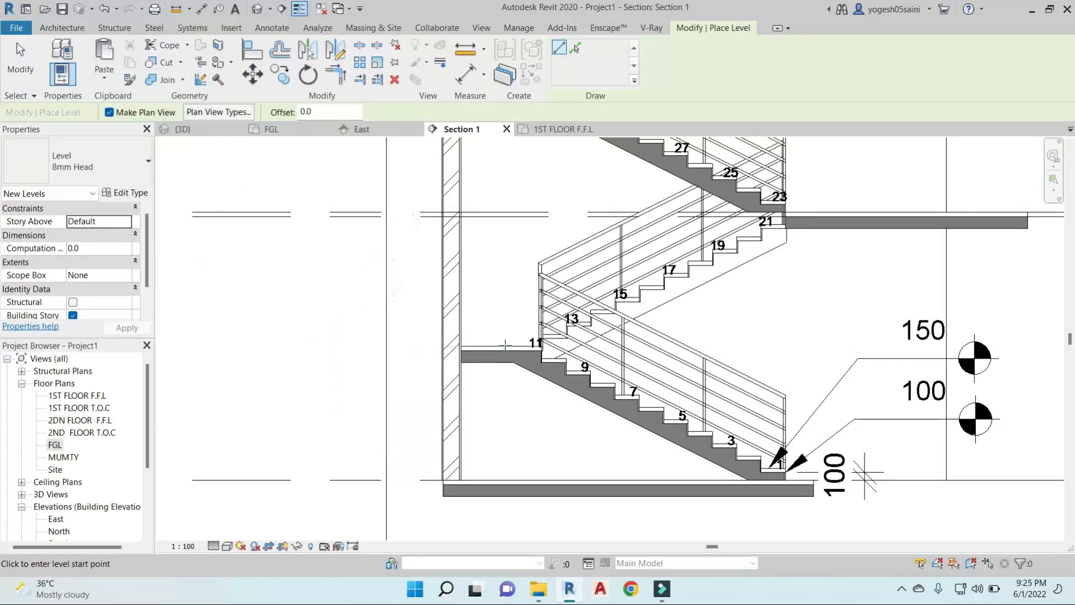
left_click(505, 348)
scroll(784, 358, "down", 4)
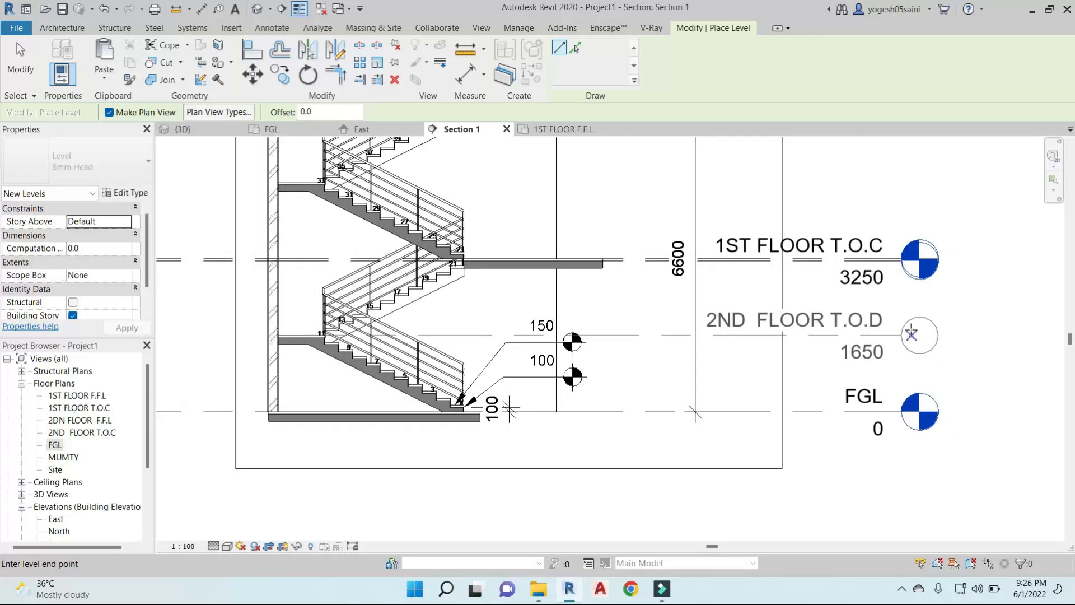
left_click(911, 335)
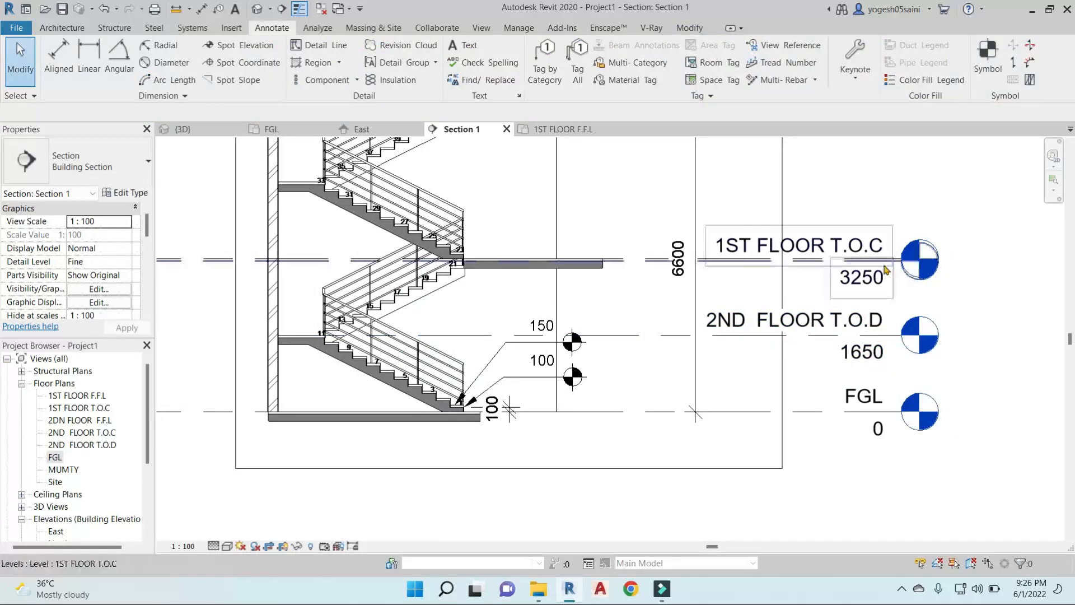
Rename the lower mid-landing's level as L-1, along with its corresponding views.
double_click(824, 321)
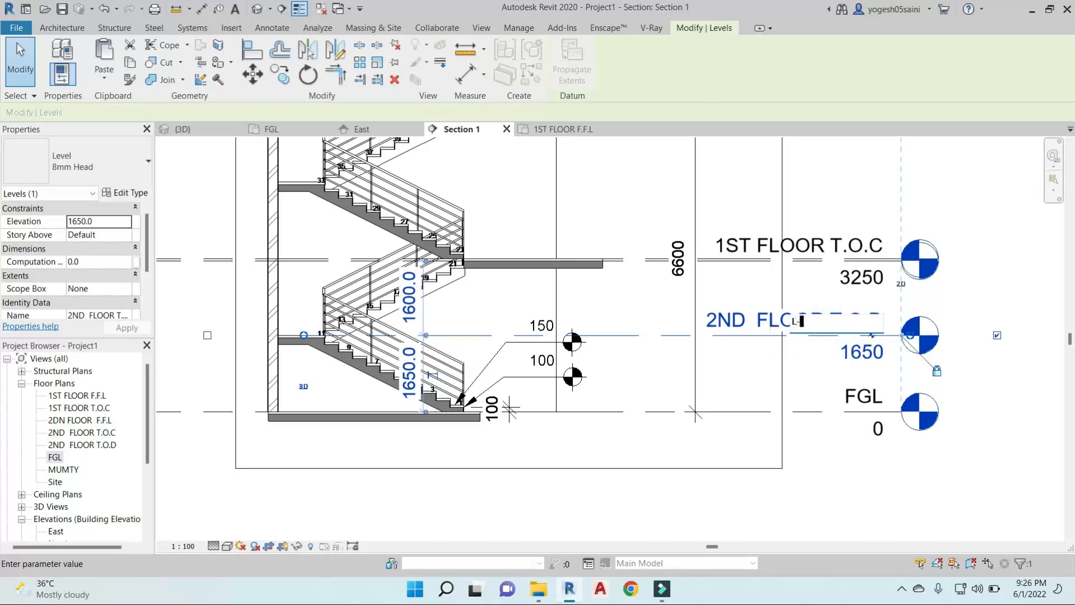
left_click(856, 357)
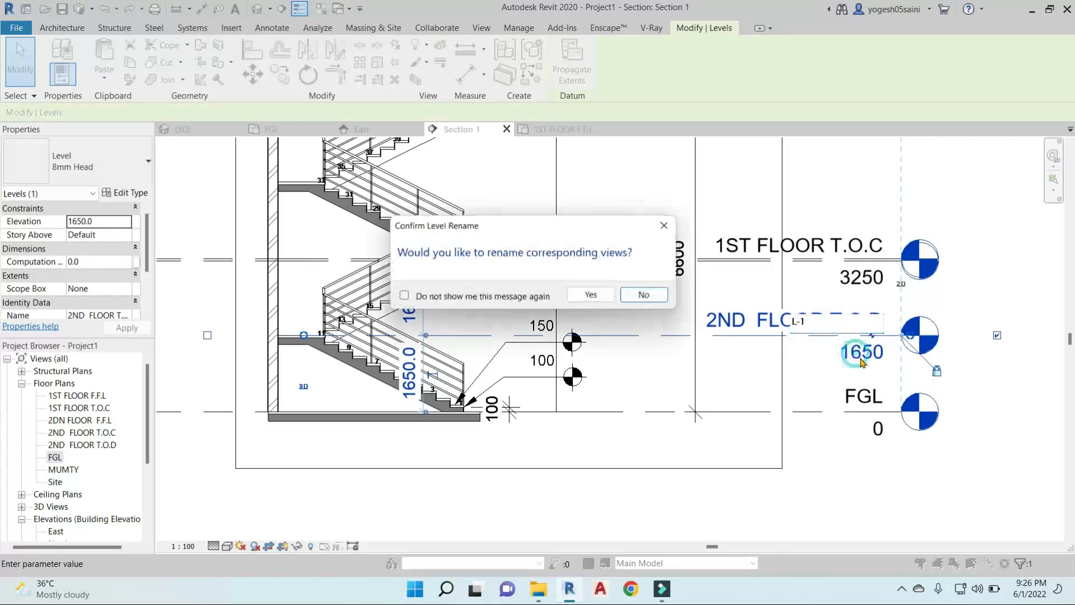
left_click(589, 294)
key("Escape")
Examine how the L-1 level line aligns with the lower mid-landing's finish surface.
scroll(638, 328, "up", 5)
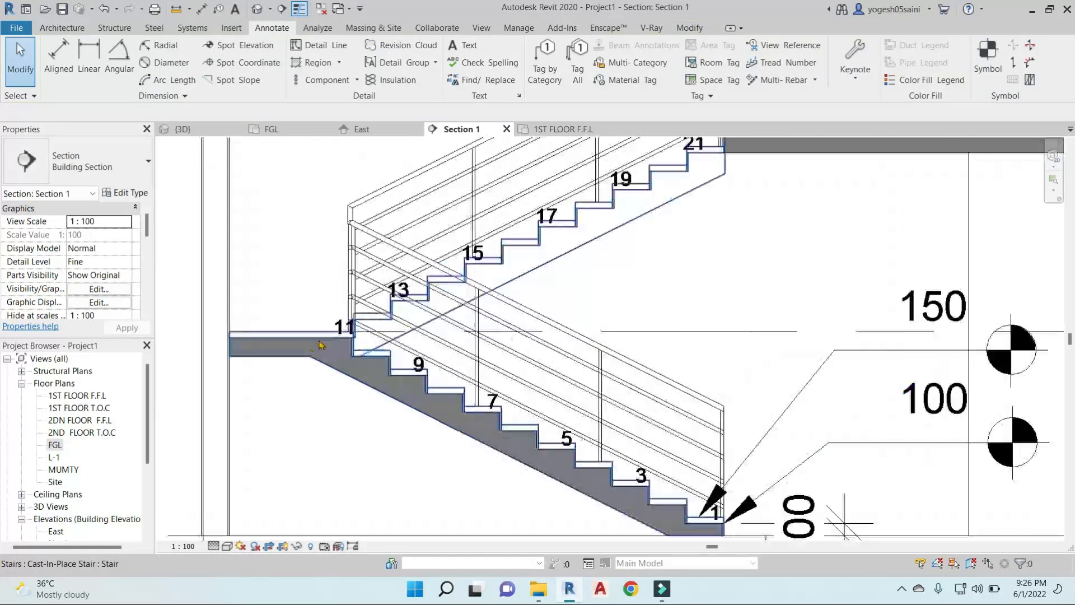
left_click(638, 325)
scroll(504, 338, "down", 2)
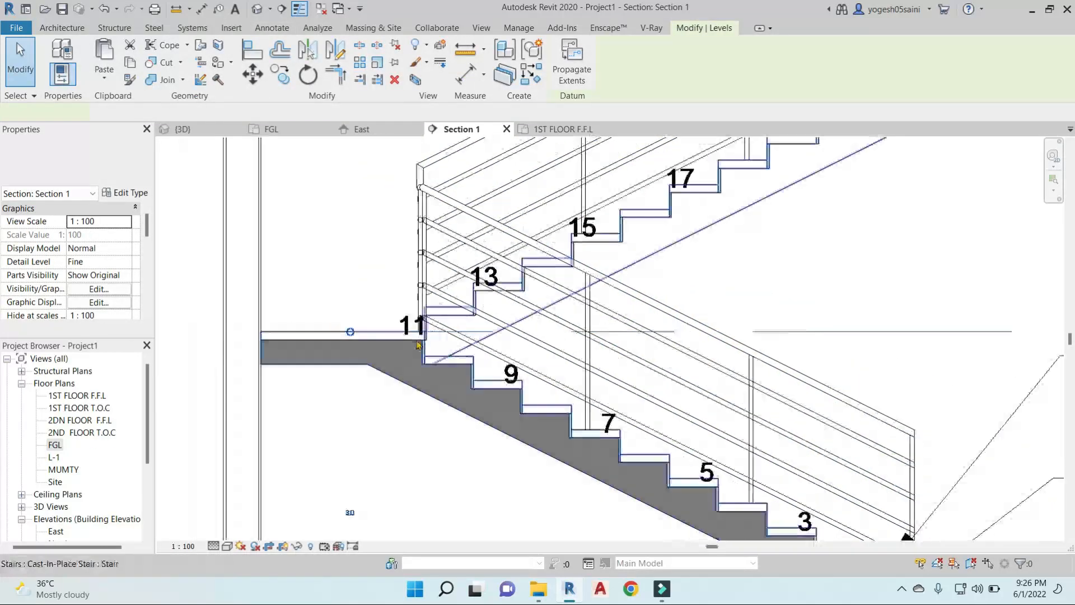
scroll(336, 331, "up", 1)
scroll(342, 332, "up", 5)
key("Escape")
scroll(361, 316, "down", 9)
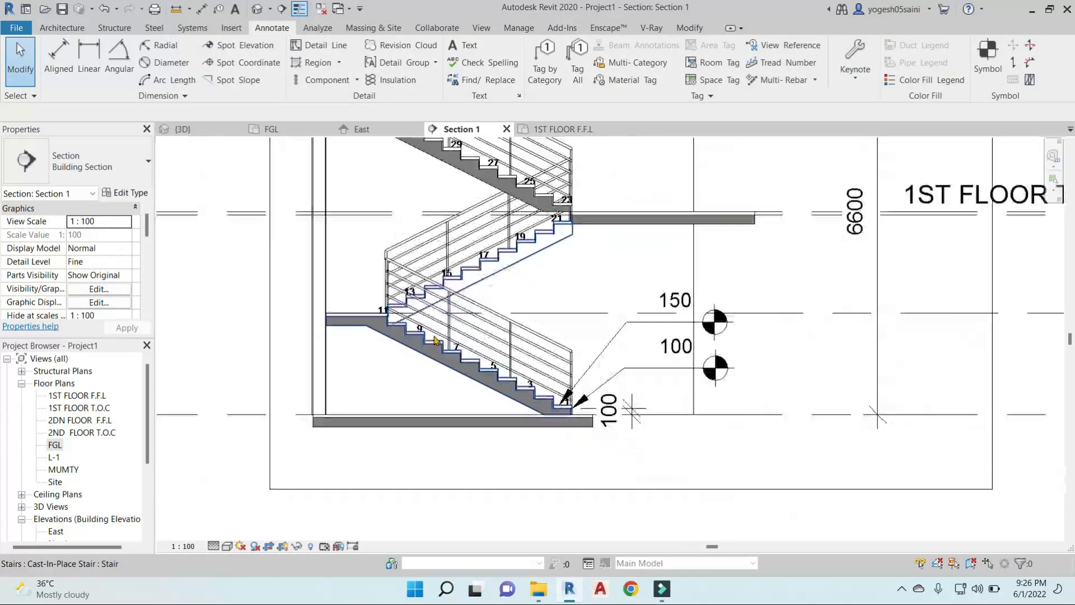
mouse_move(694, 357)
middle_mouse_down()
mouse_move(620, 345)
mouse_move(632, 332)
middle_mouse_up()
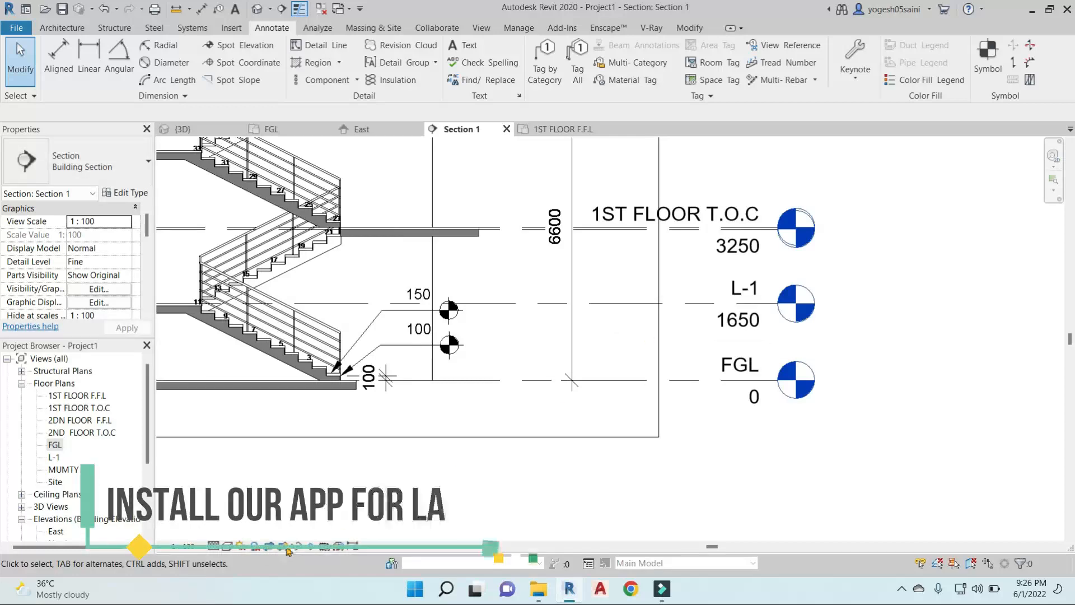
Add an elbow to the 1ST FLOOR F.F.L level and move its head above the 1ST FLOOR T.O.C head.
scroll(648, 360, "down", 3)
scroll(668, 341, "up", 5)
left_click_drag(667, 341, 531, 354)
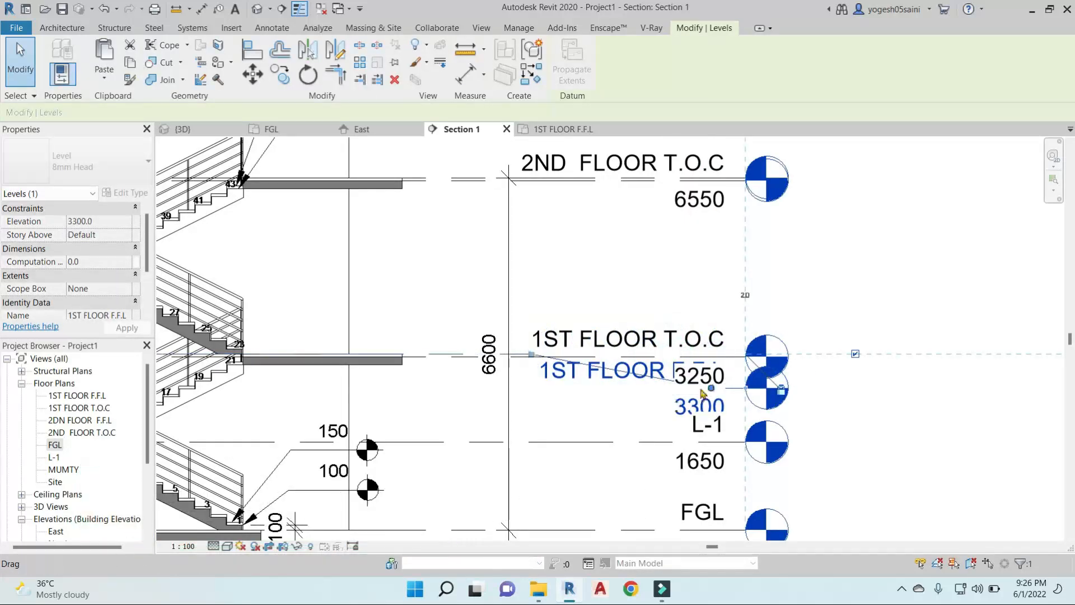
left_click_drag(683, 372, 531, 291)
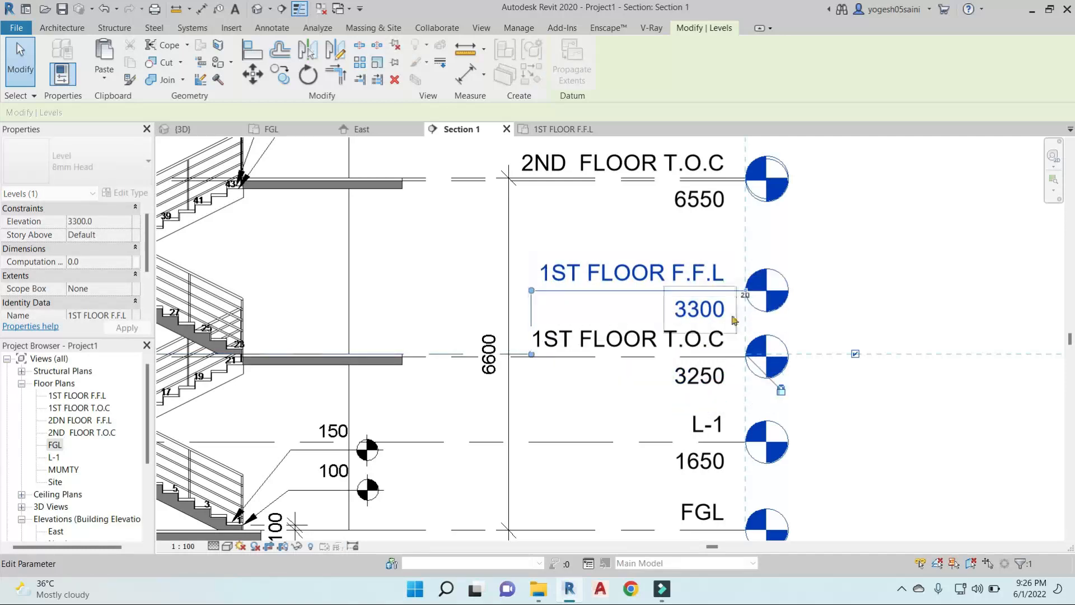
left_click(817, 328)
Add an elbow to the 2DN FLOOR F.F.L level and move its head above the 2ND FLOOR T.O.C head.
scroll(817, 328, "down", 3)
left_click(736, 245)
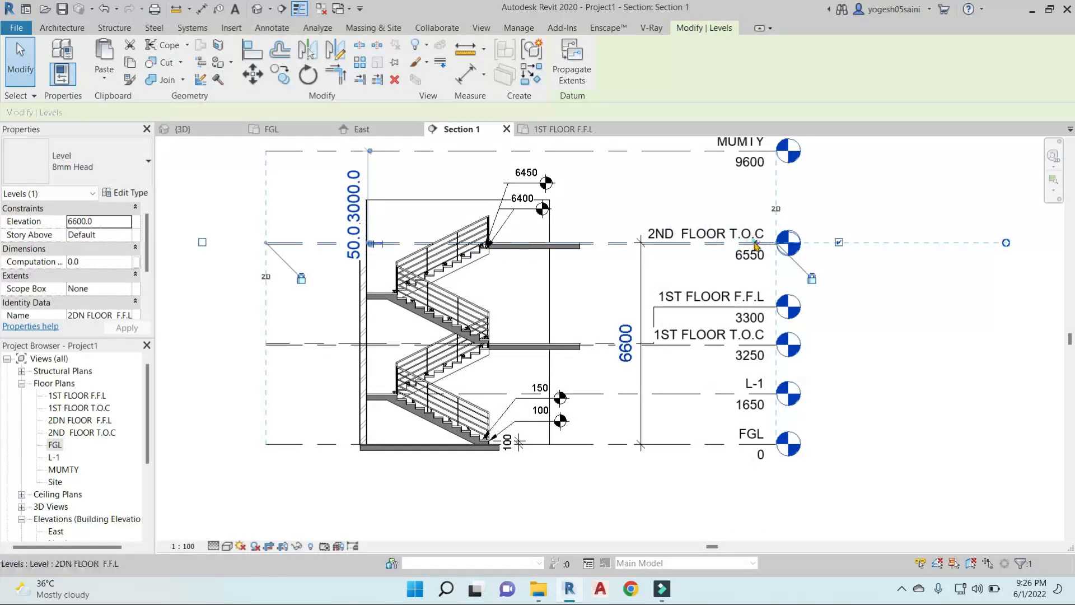
left_click(739, 246)
left_click_drag(651, 242, 642, 198)
left_click(822, 226)
left_click(695, 207)
Delete the 6600 vertical dimension between FGL and the second floor level.
left_click(651, 275)
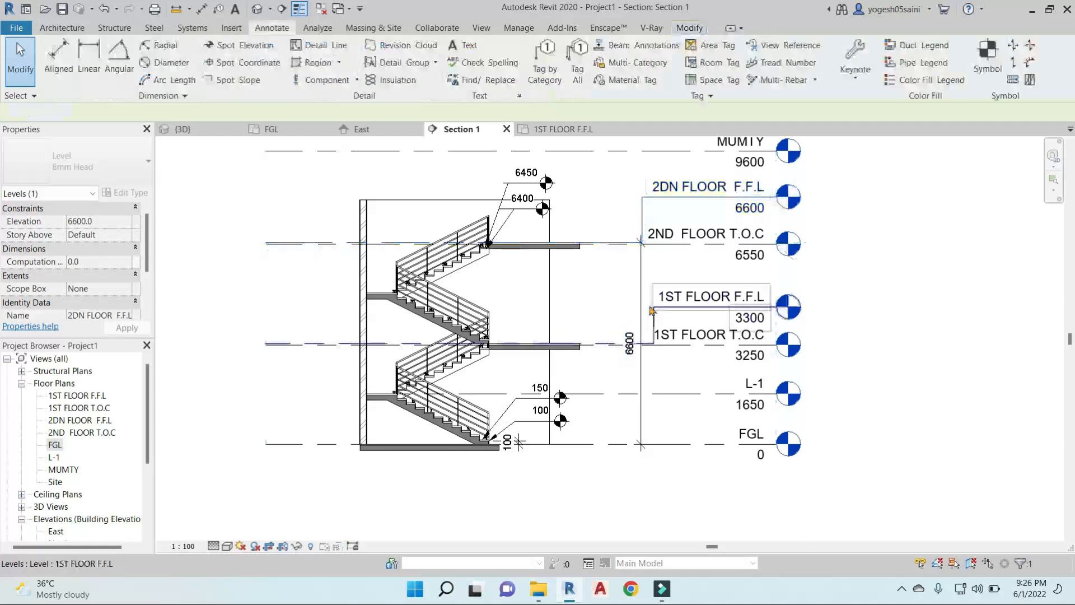
left_click(641, 284)
key("Delete")
scroll(642, 284, "down", 1)
scroll(713, 288, "down", 1)
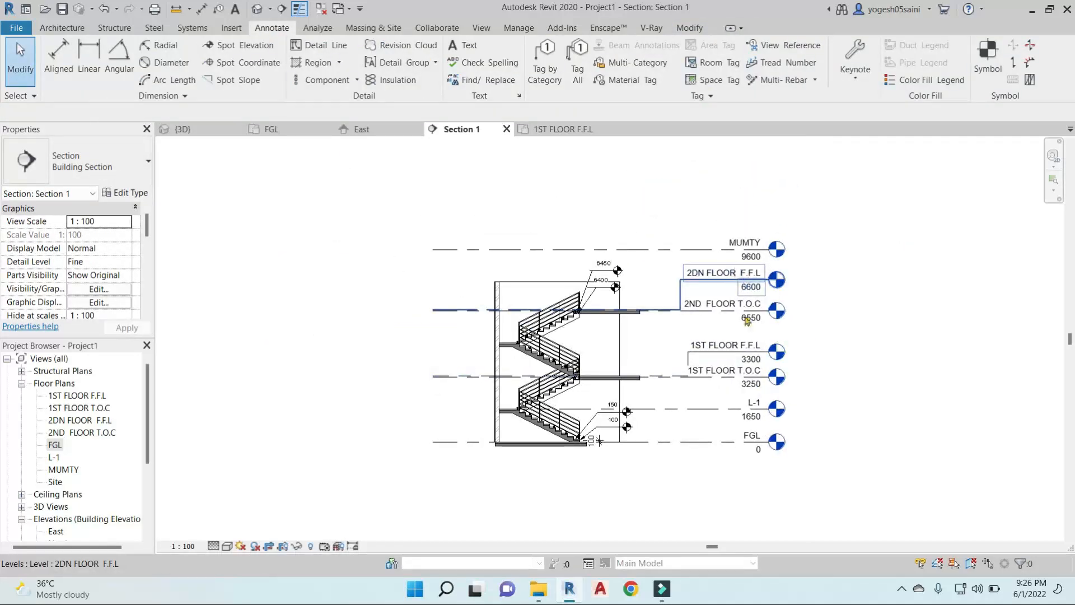
scroll(682, 363, "up", 2)
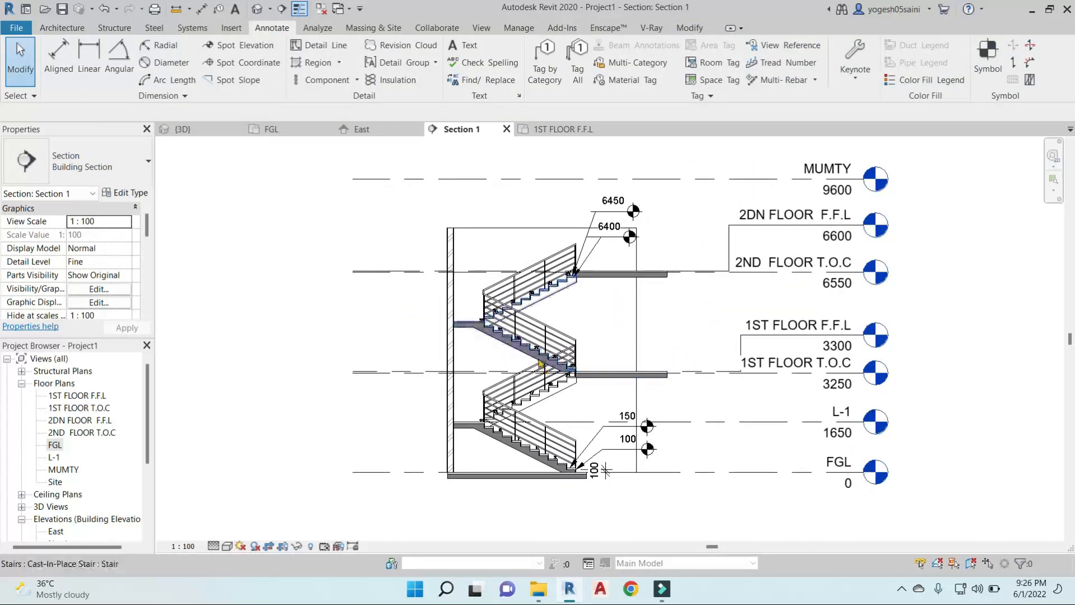
Lower the offset head of the 1ST FLOOR F.F.L level closer to the 1ST FLOOR T.O.C head.
scroll(488, 338, "up", 2)
middle_click_drag(951, 361, 651, 254)
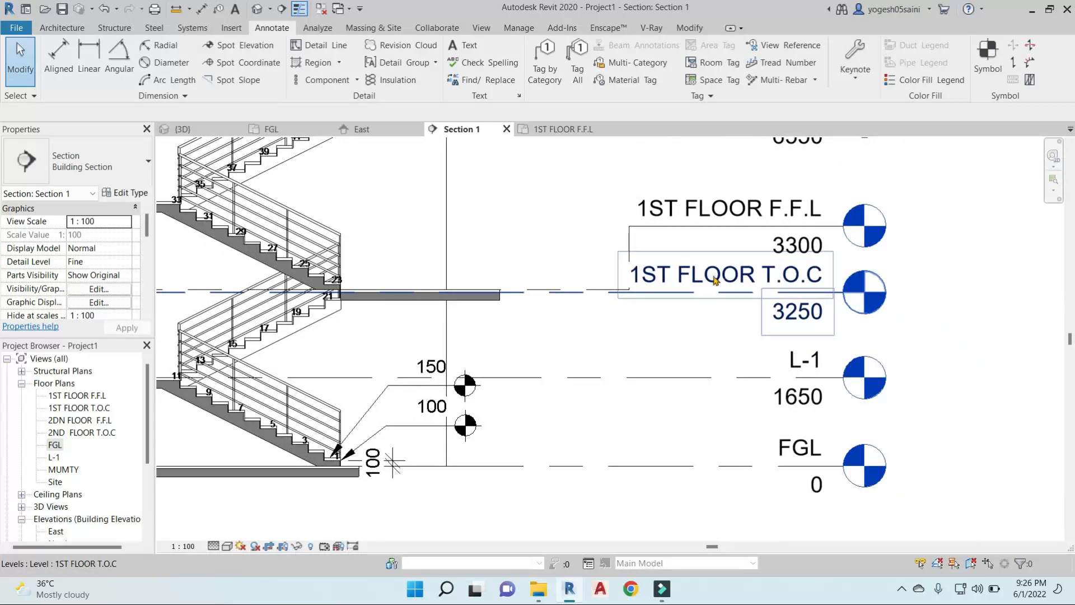
left_click(713, 276)
left_click(691, 229)
scroll(682, 236, "up", 2)
left_click_drag(589, 219, 605, 238)
Draw a level at elevation about 4951 from the upper mid-landing's finish surface across to the other level heads.
key("l")
key("l")
scroll(744, 249, "down", 3)
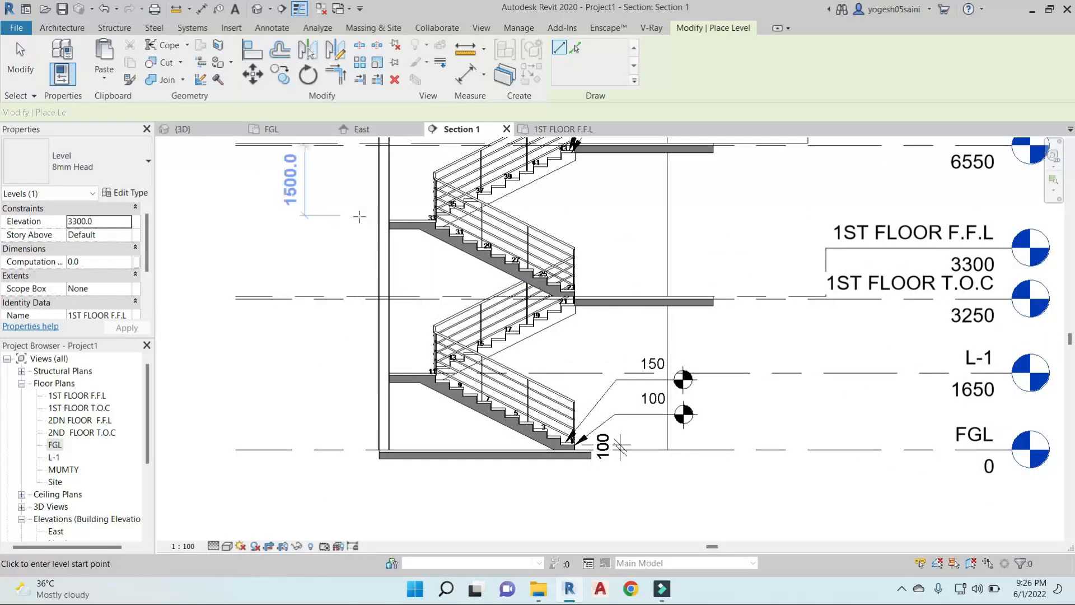
scroll(386, 217, "up", 5)
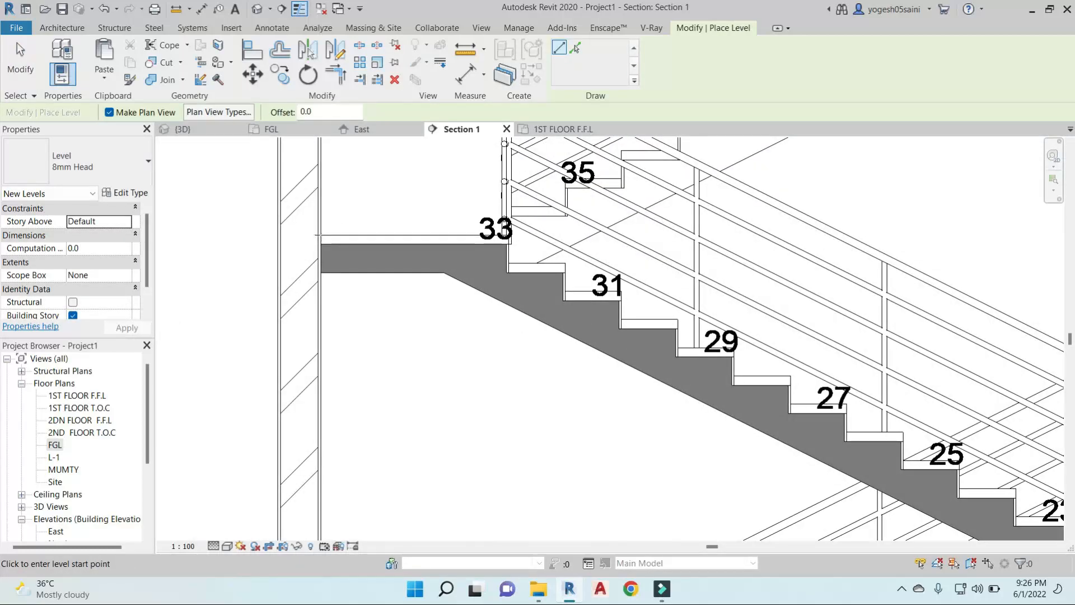
left_click(318, 235)
scroll(560, 229, "down", 5)
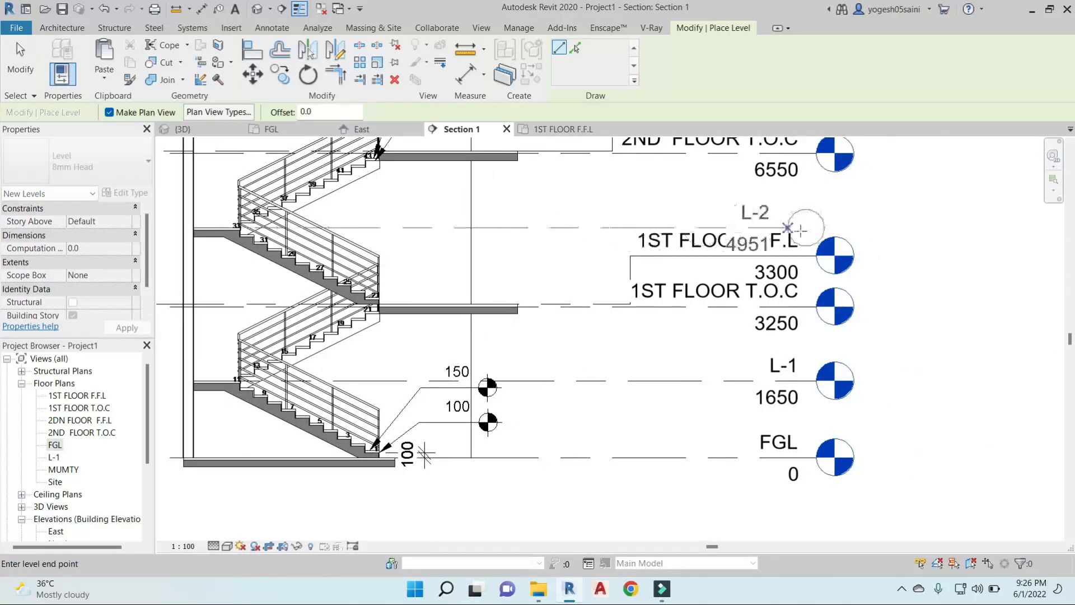
left_click(801, 230)
key("Escape")
key("Escape")
Add an elbow to the L-2 level and move its head up, clear of the 1ST FLOOR F.F.L head.
scroll(808, 237, "up", 2)
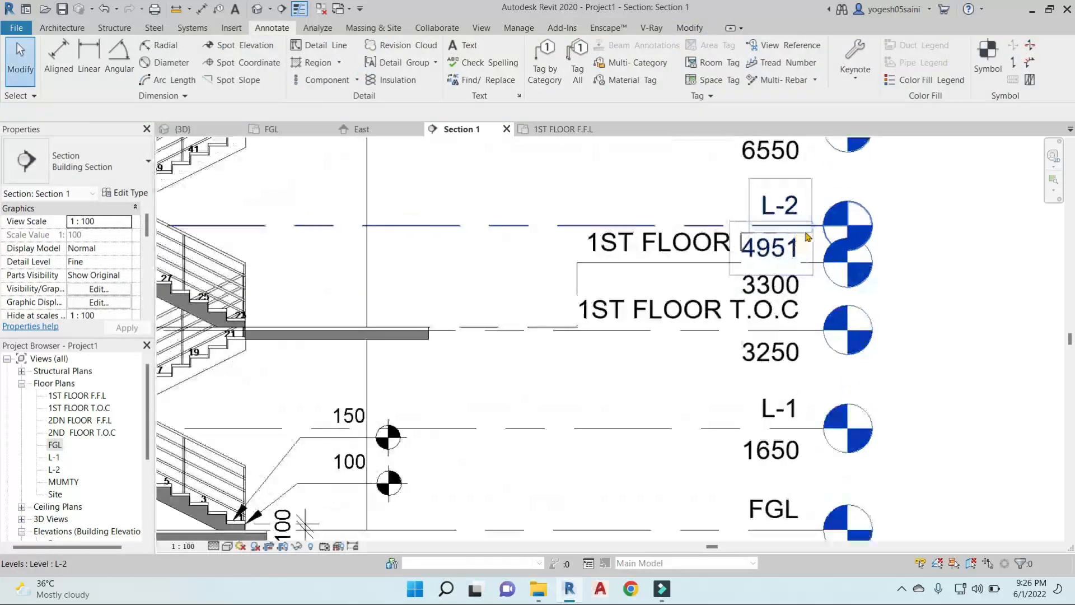
left_click(805, 232)
left_click(785, 226)
left_click_drag(745, 225, 721, 226)
left_click_drag(783, 264, 721, 195)
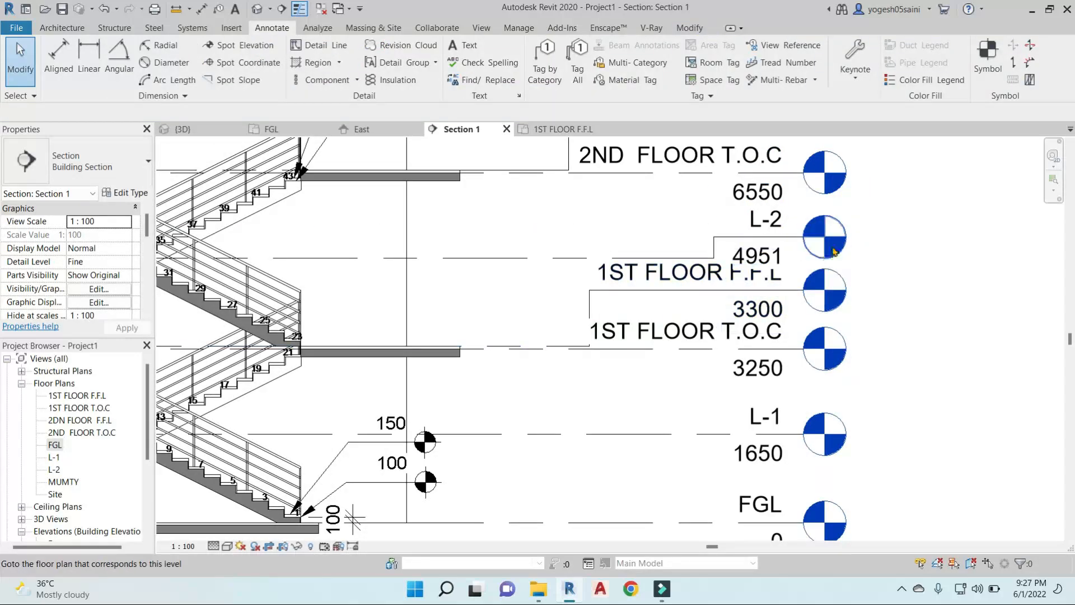
Rename the L-2 level to L-3 and rename its corresponding views to match.
scroll(829, 246, "down", 2)
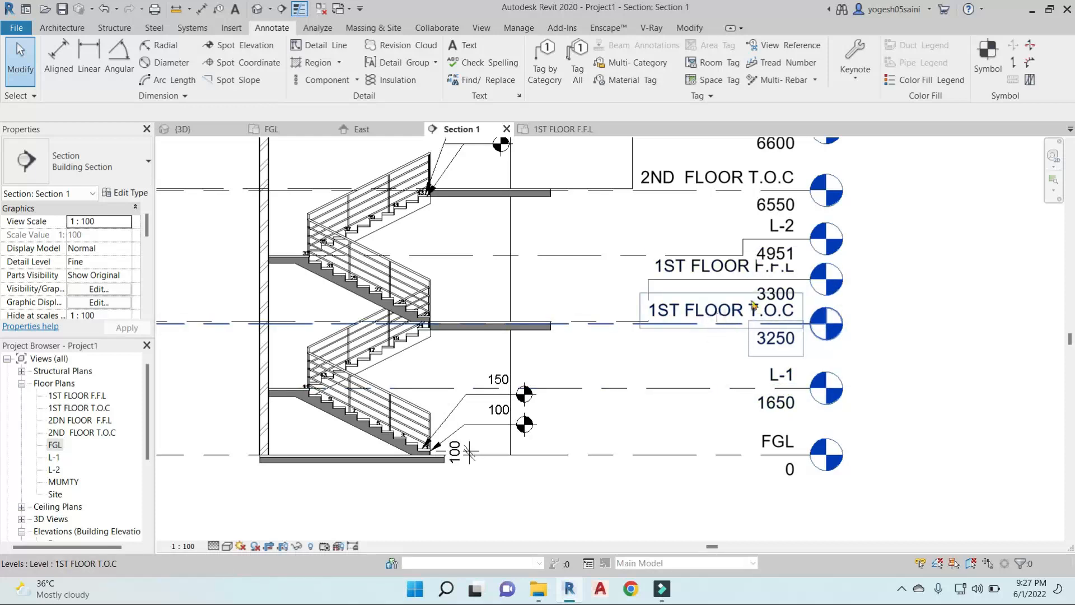
left_click(791, 229)
left_click(775, 226)
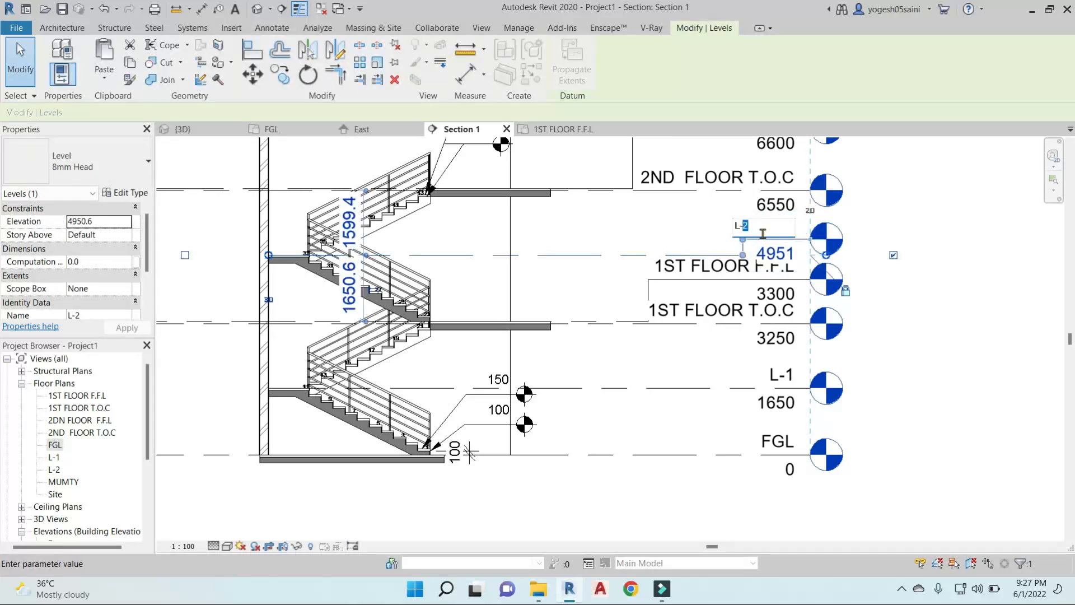
left_click(954, 253)
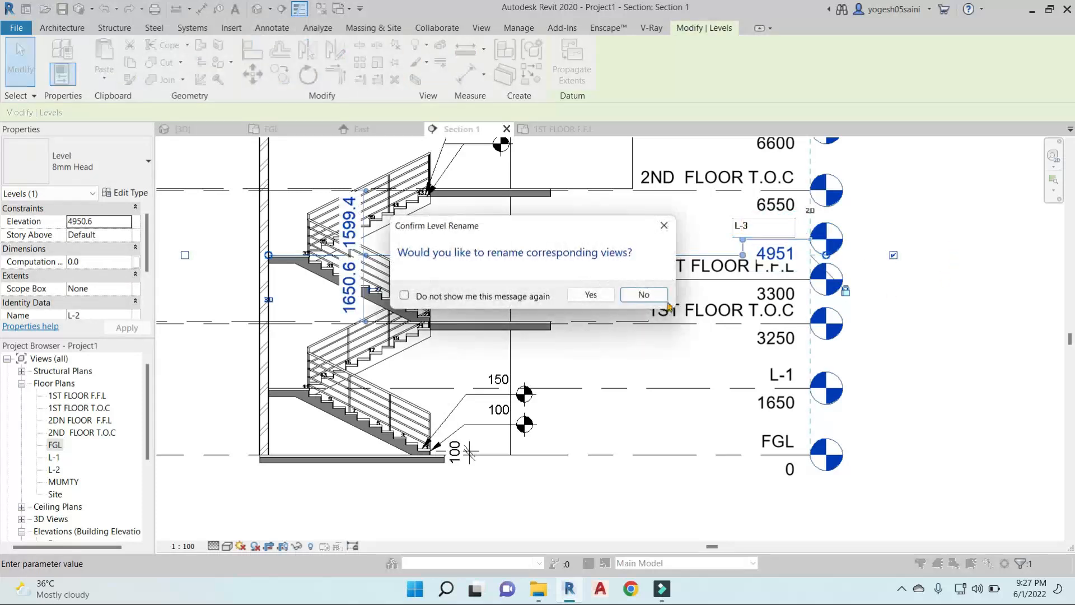
left_click(595, 295)
key("Escape")
Extend the stair-side ends of the L-3 and L-1 level lines past the outer wall.
scroll(823, 385, "down", 2)
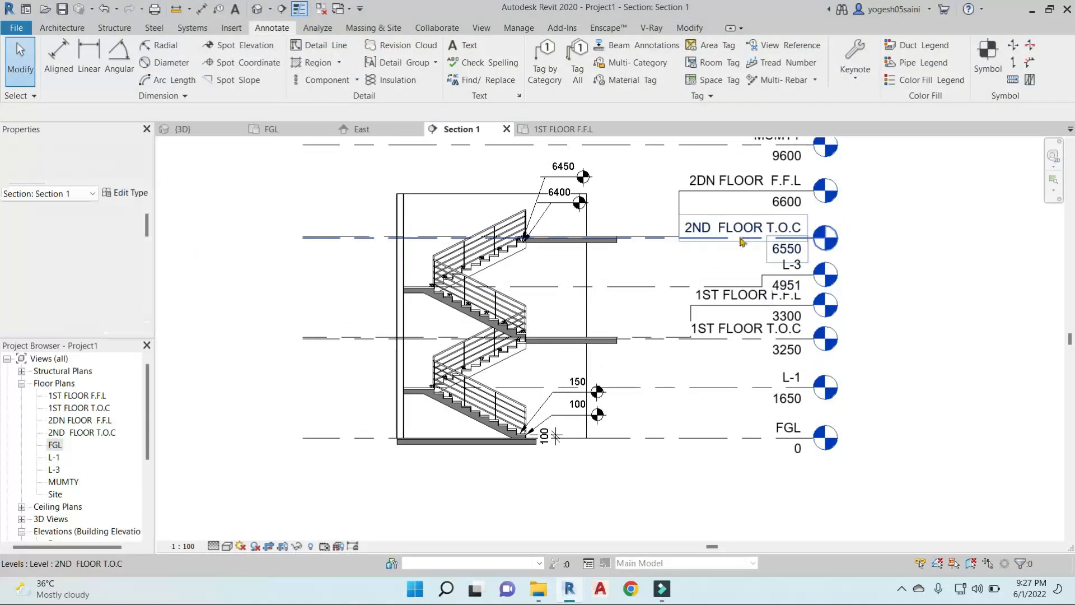
scroll(649, 297, "up", 2)
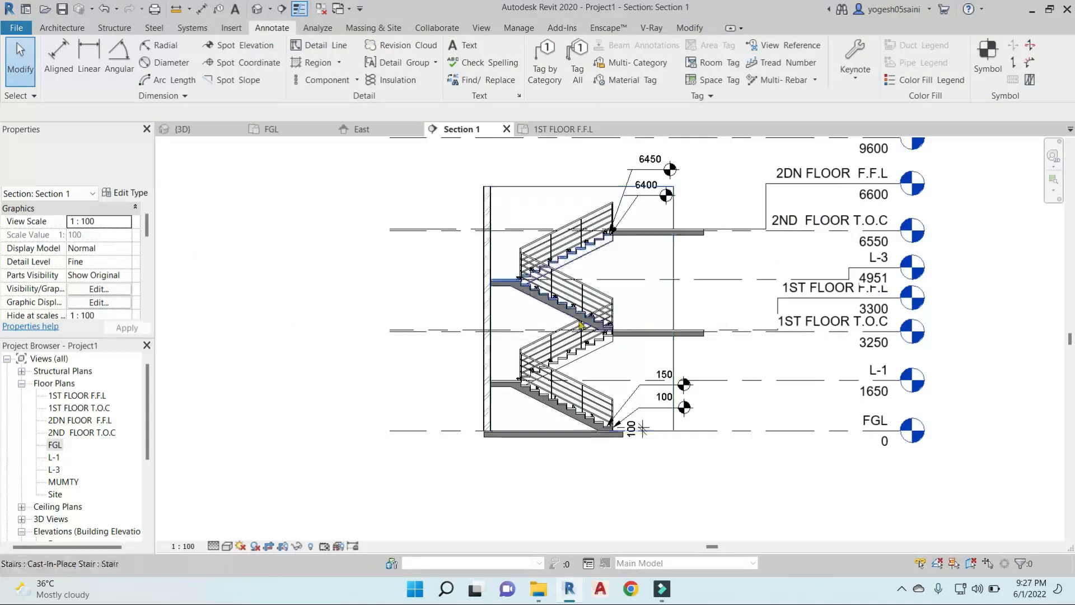
left_click(688, 290)
left_click(720, 280)
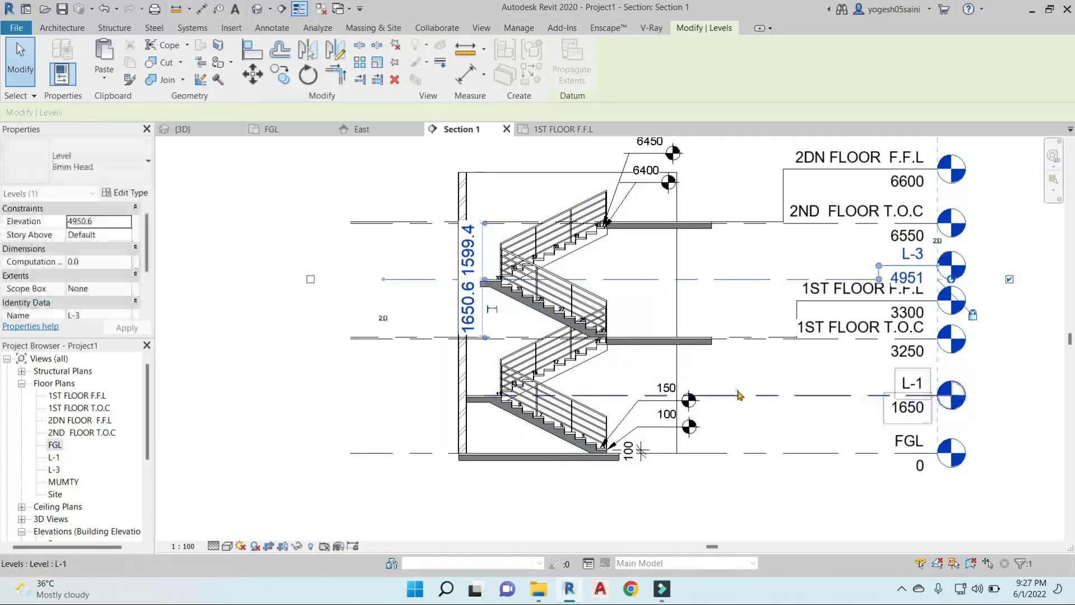
left_click(436, 394)
key("Escape")
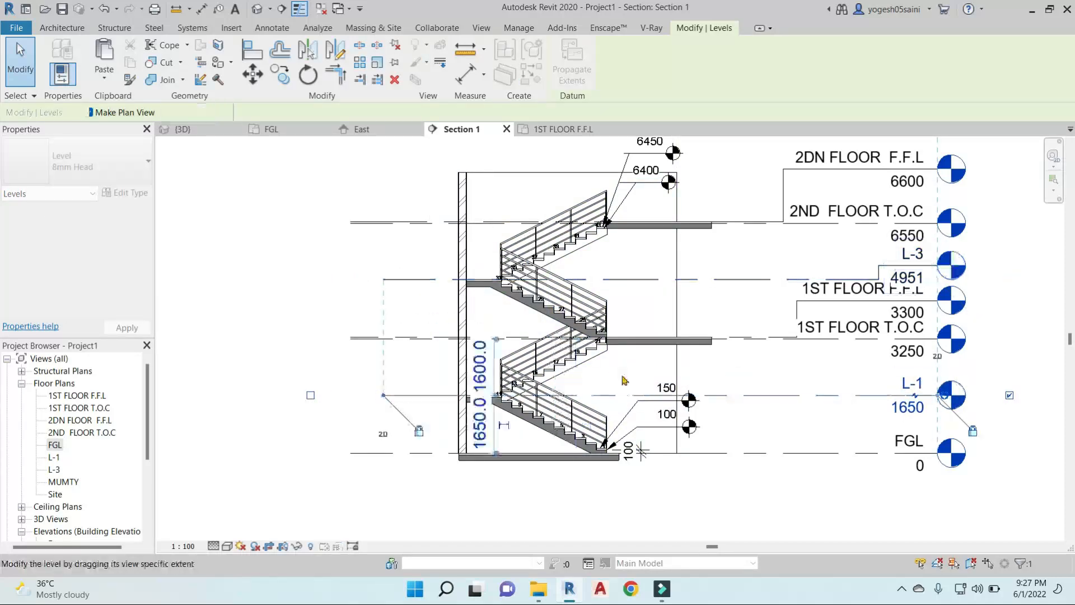
left_click(271, 28)
middle_click_drag(630, 421, 612, 392)
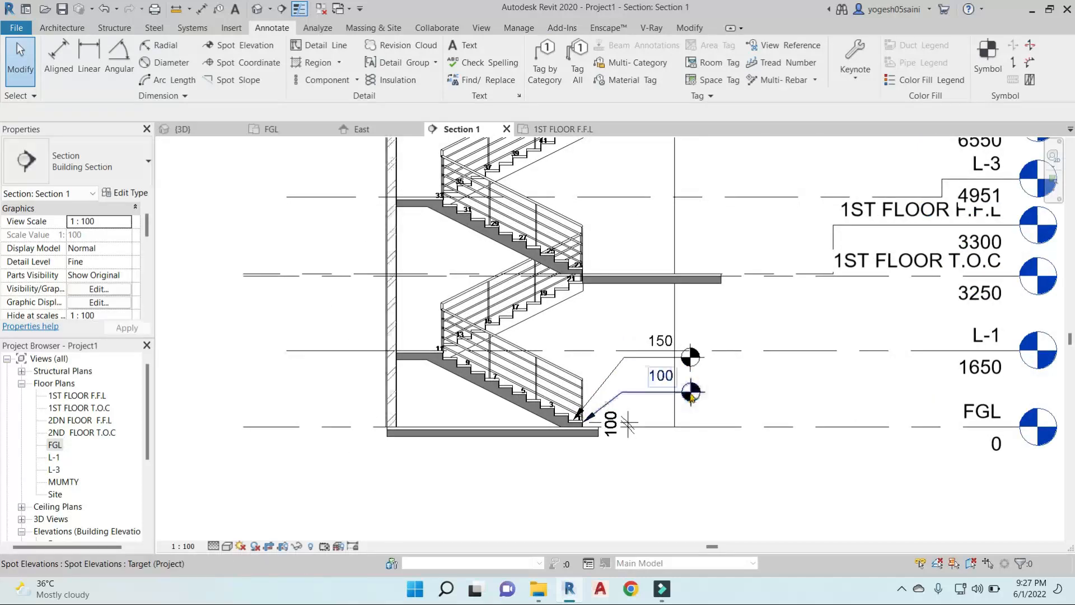
scroll(592, 418, "up", 2)
scroll(780, 335, "down", 2)
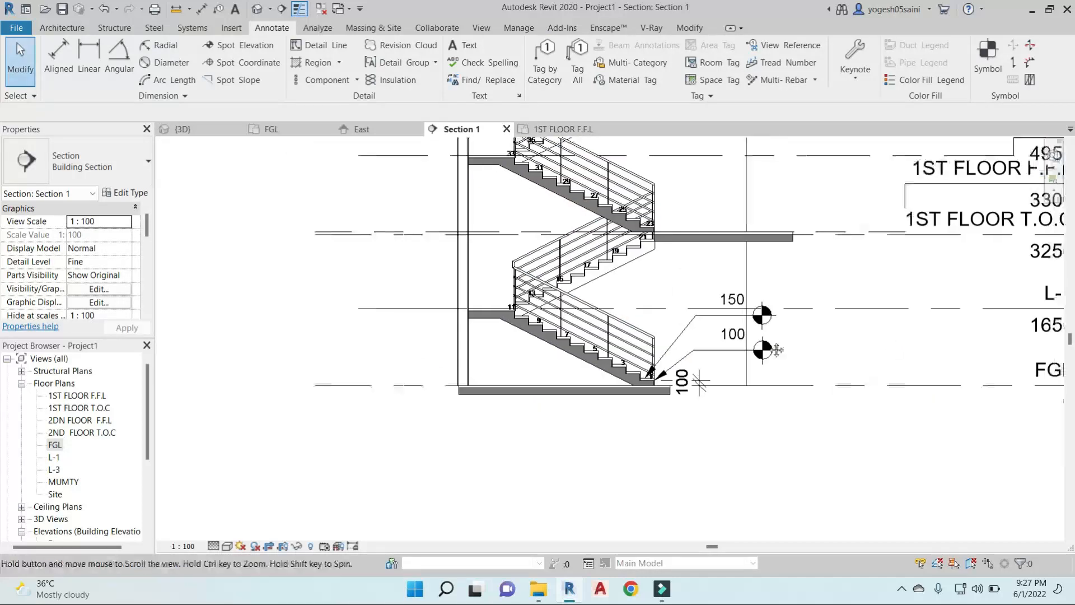
scroll(663, 355, "down", 1)
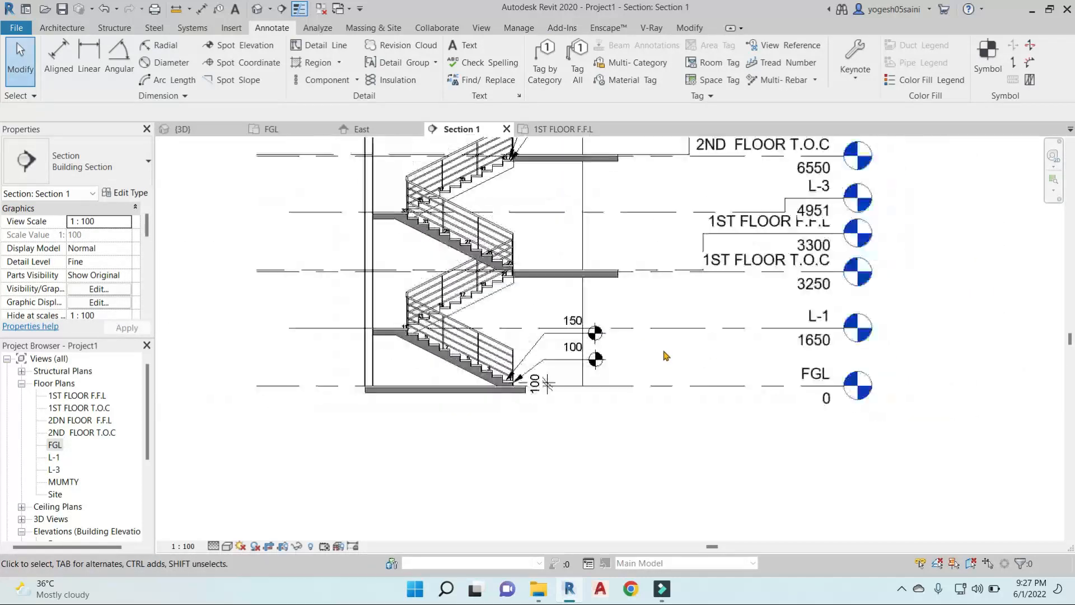
scroll(426, 338, "up", 1)
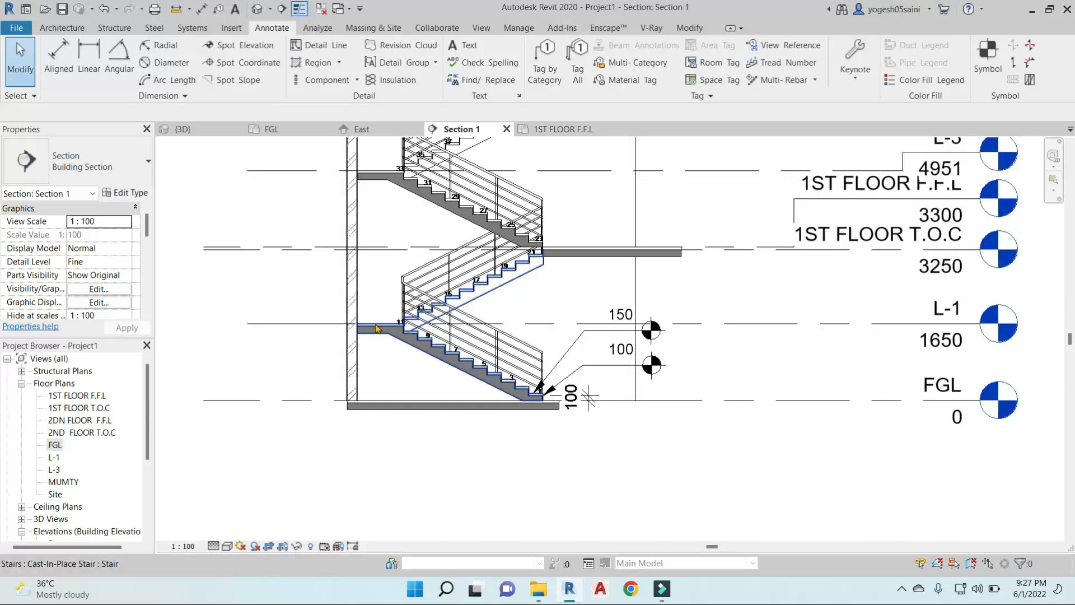
Set the number size of the second flight's riser numbers (13 to 21) to 2 mm.
scroll(401, 331, "up", 2)
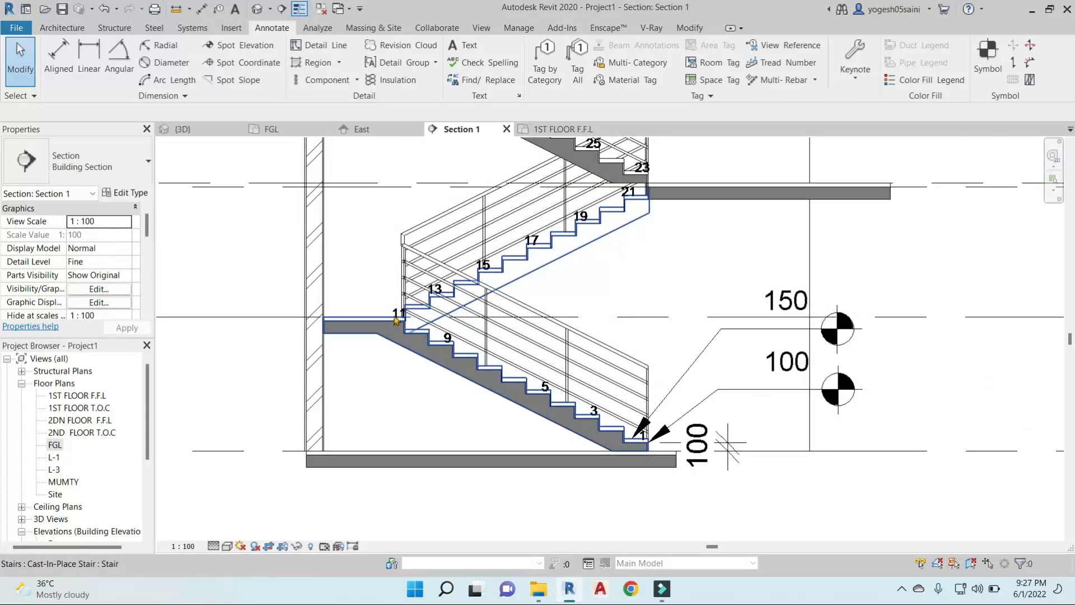
scroll(395, 320, "up", 2)
scroll(398, 318, "down", 2)
left_click(407, 314)
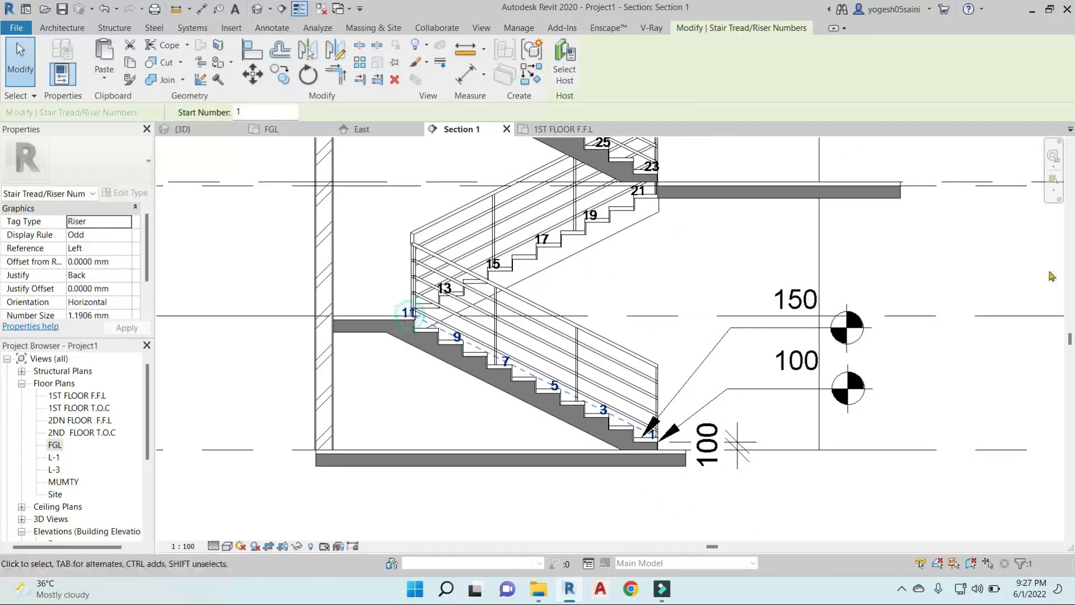
key("Escape")
left_click(494, 261)
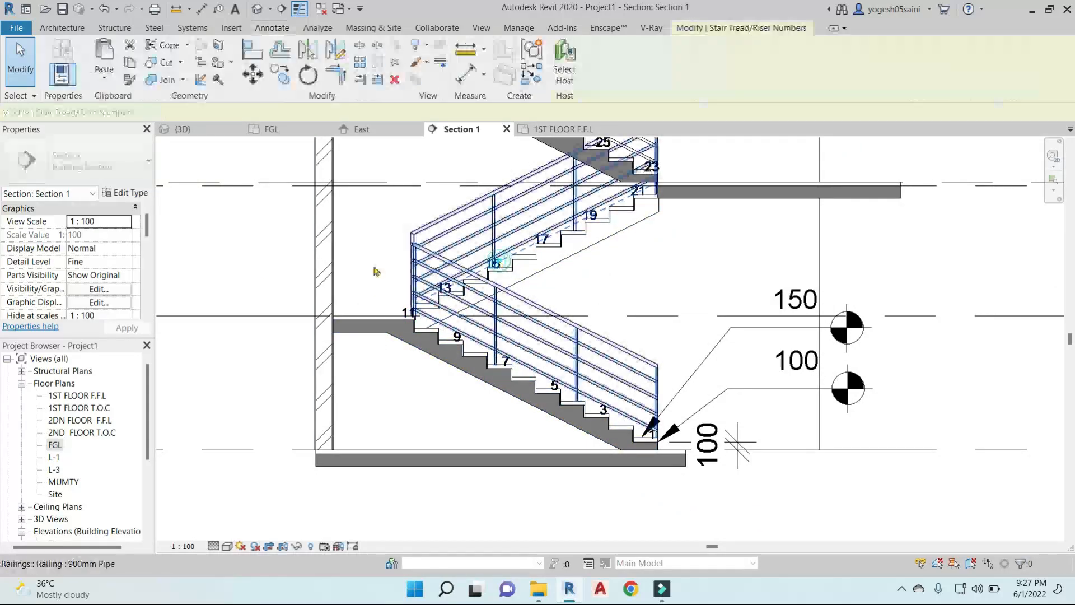
scroll(123, 308, "down", 1)
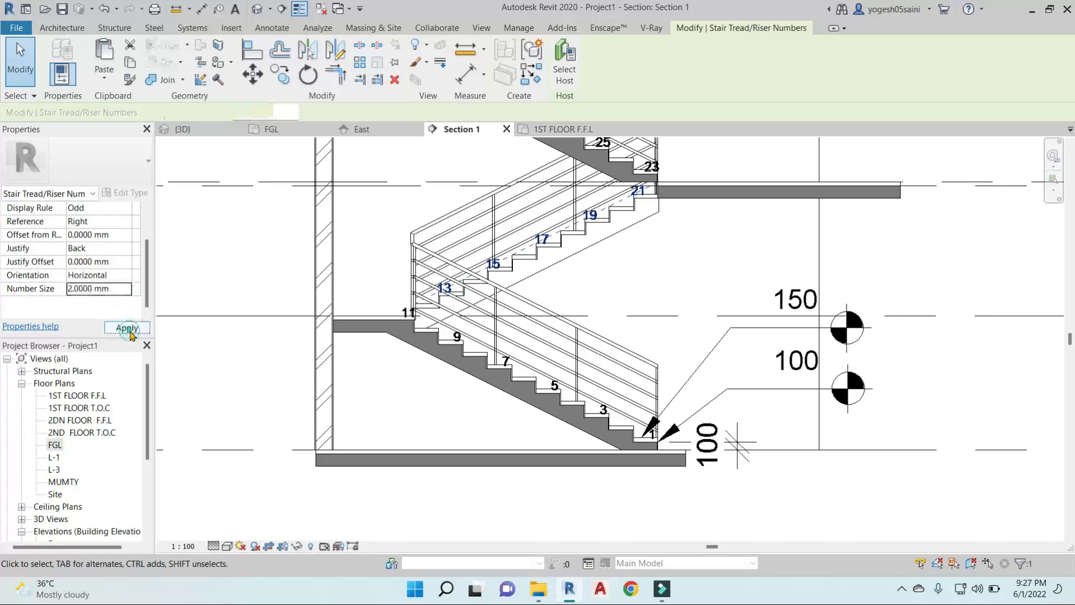
left_click(128, 328)
left_click(641, 295)
scroll(640, 295, "down", 1)
middle_click_drag(669, 261, 580, 284)
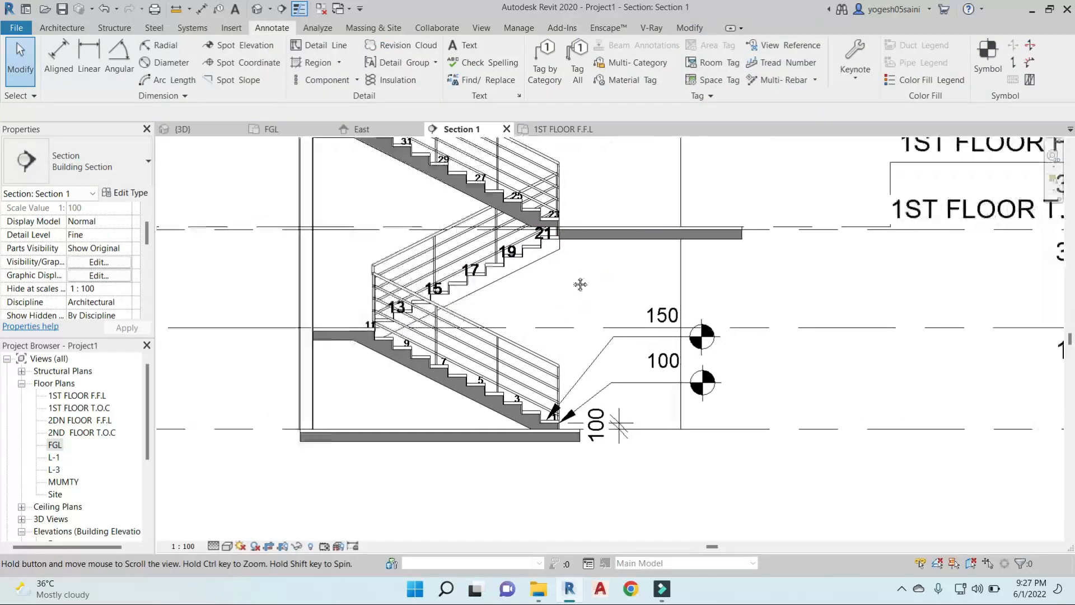
scroll(580, 285, "down", 1)
middle_click_drag(748, 281, 722, 315)
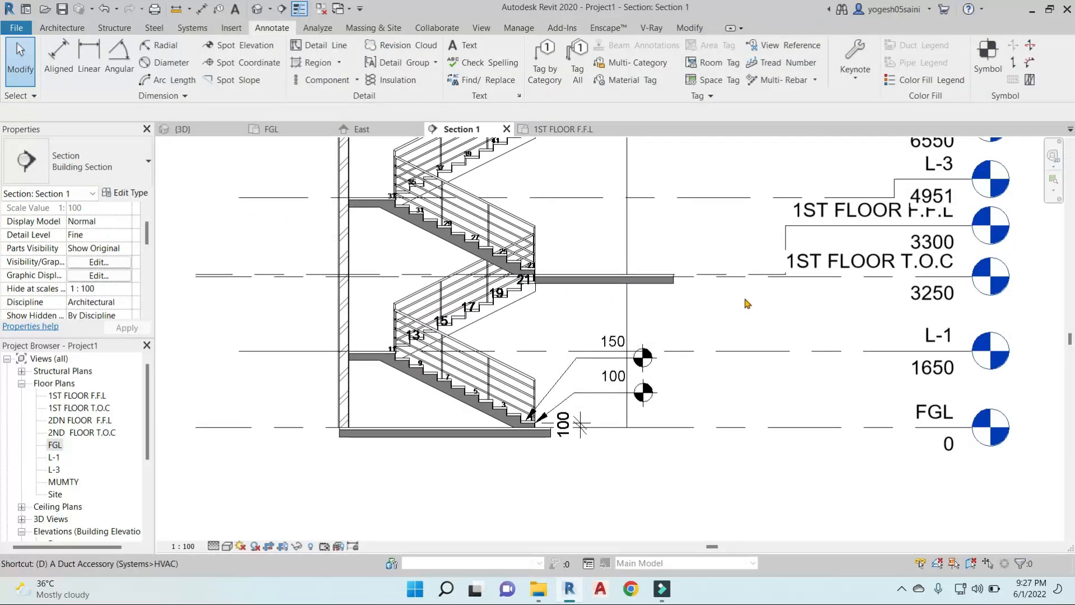
key("i")
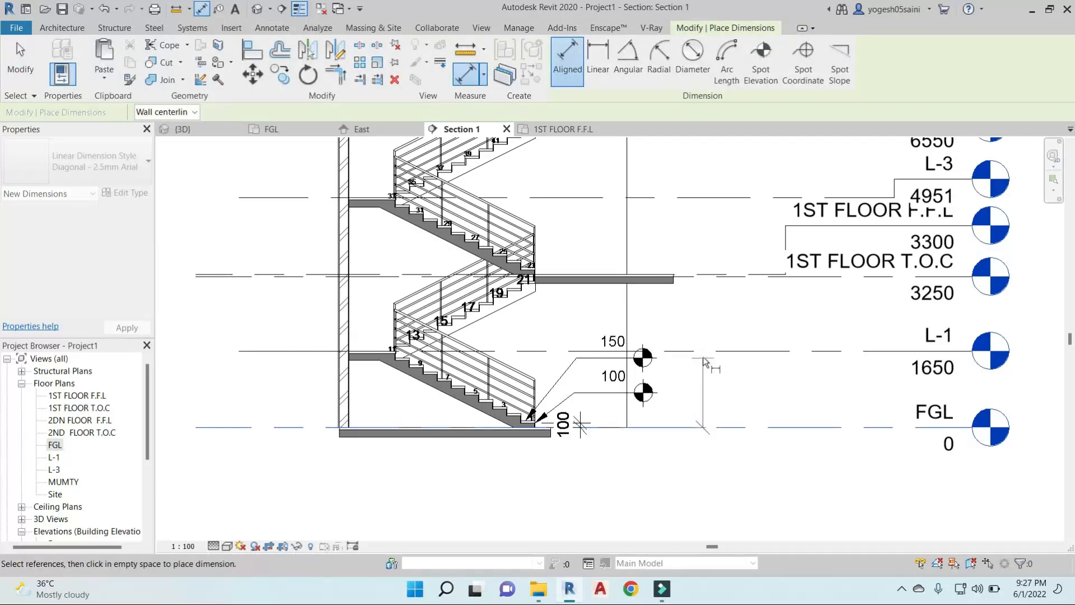
left_click(703, 352)
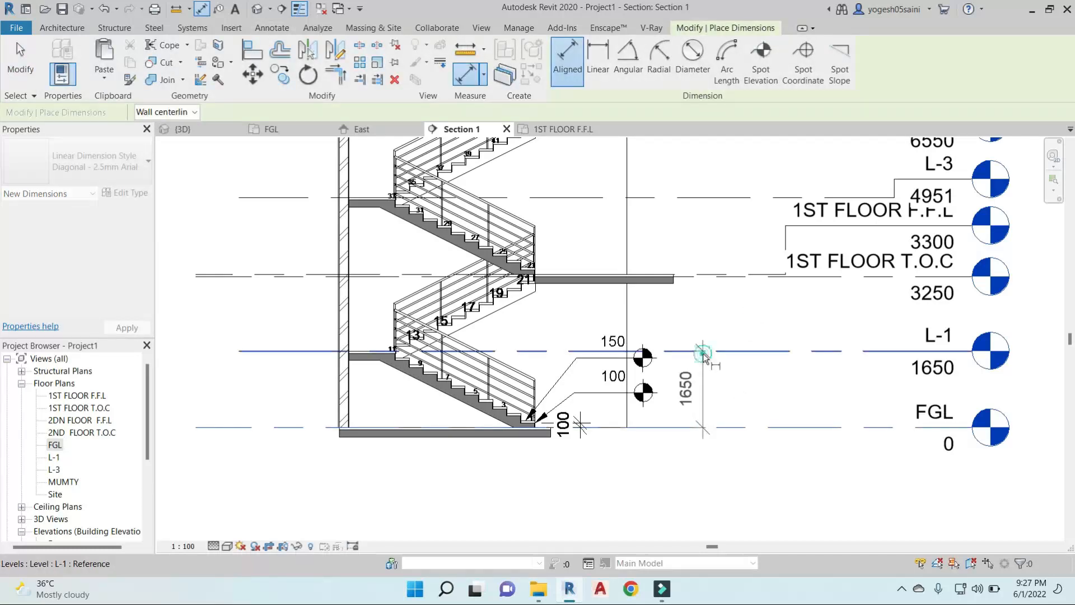
middle_click_drag(703, 240, 698, 325)
left_click(700, 282)
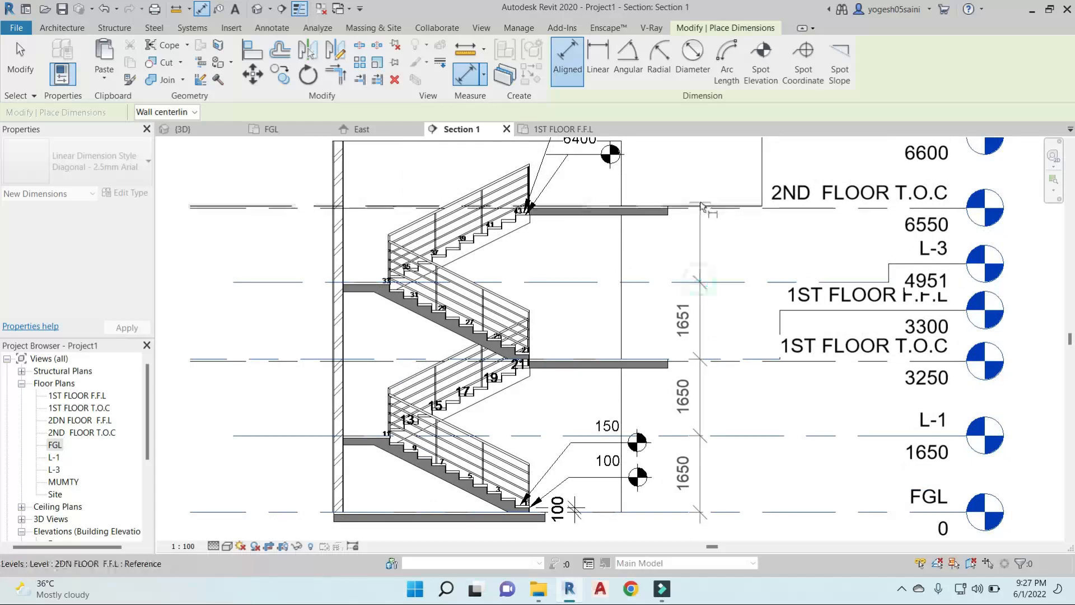
left_click(700, 205)
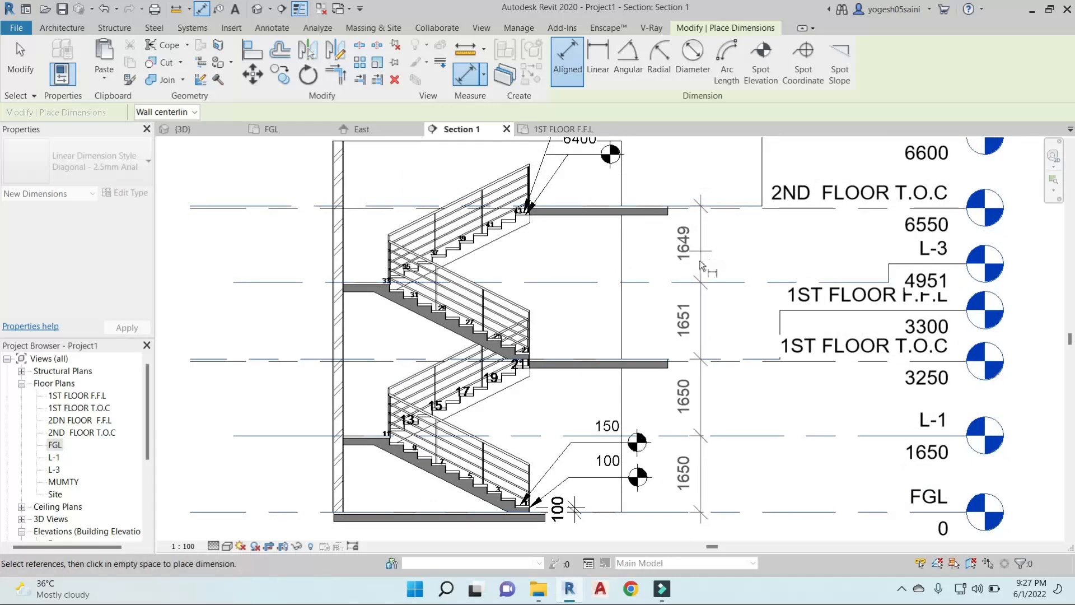
key("Escape")
middle_click_drag(687, 435, 694, 353)
scroll(488, 288, "up", 4)
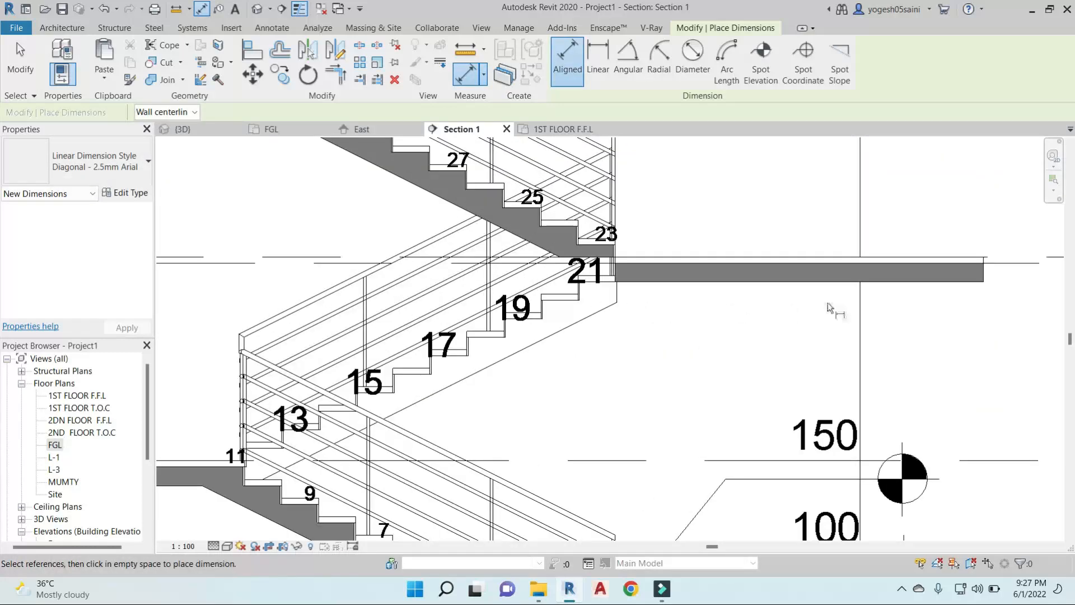
middle_click_drag(831, 309, 599, 302)
scroll(713, 279, "up", 2)
scroll(660, 283, "down", 5)
key("Escape")
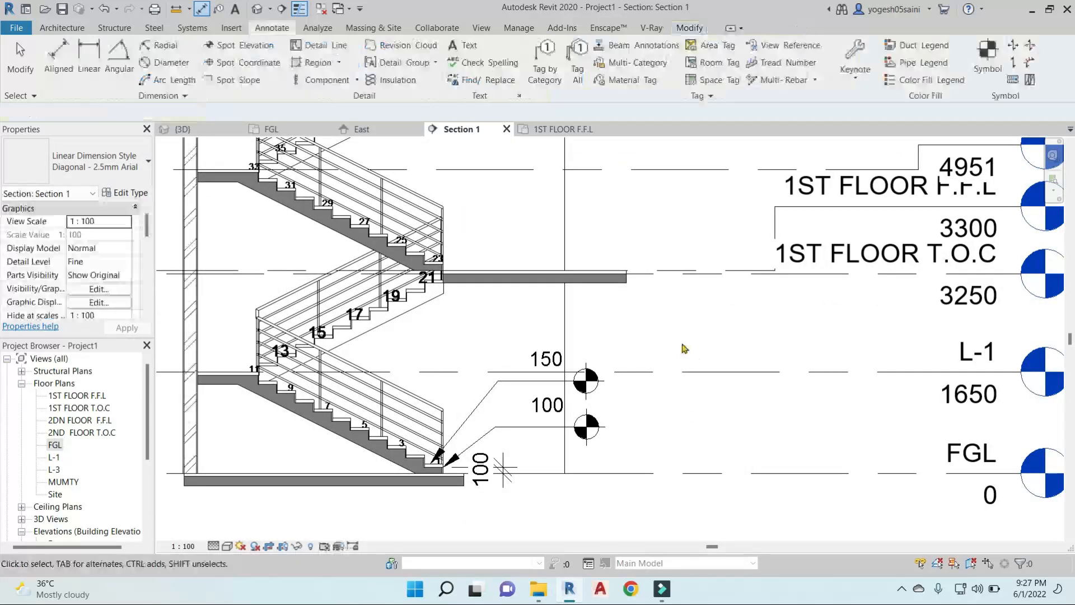
key("Escape")
Align the L-1 and L-3 levels with the finish surfaces of the lower and upper mid-landings.
key("d")
key("i")
scroll(540, 356, "up", 3)
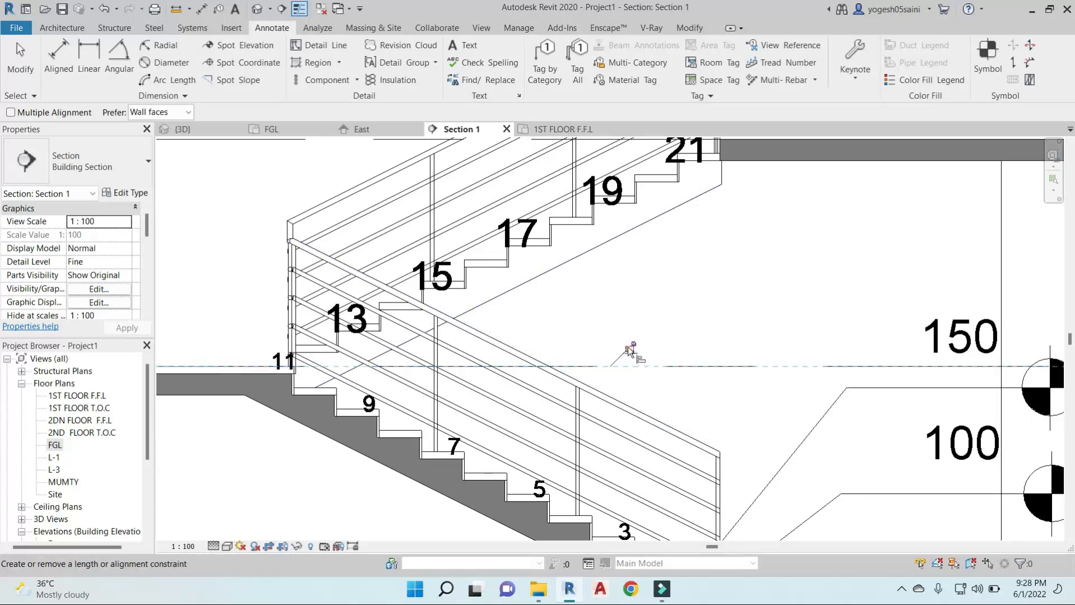
scroll(629, 351, "down", 4)
scroll(475, 283, "up", 4)
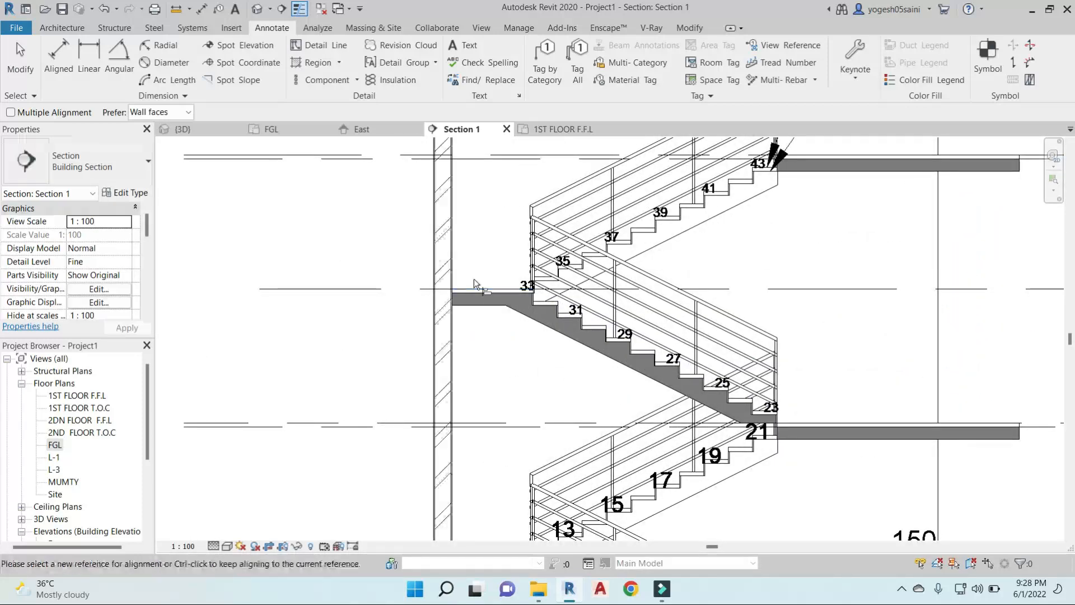
scroll(475, 283, "up", 2)
left_click(806, 291)
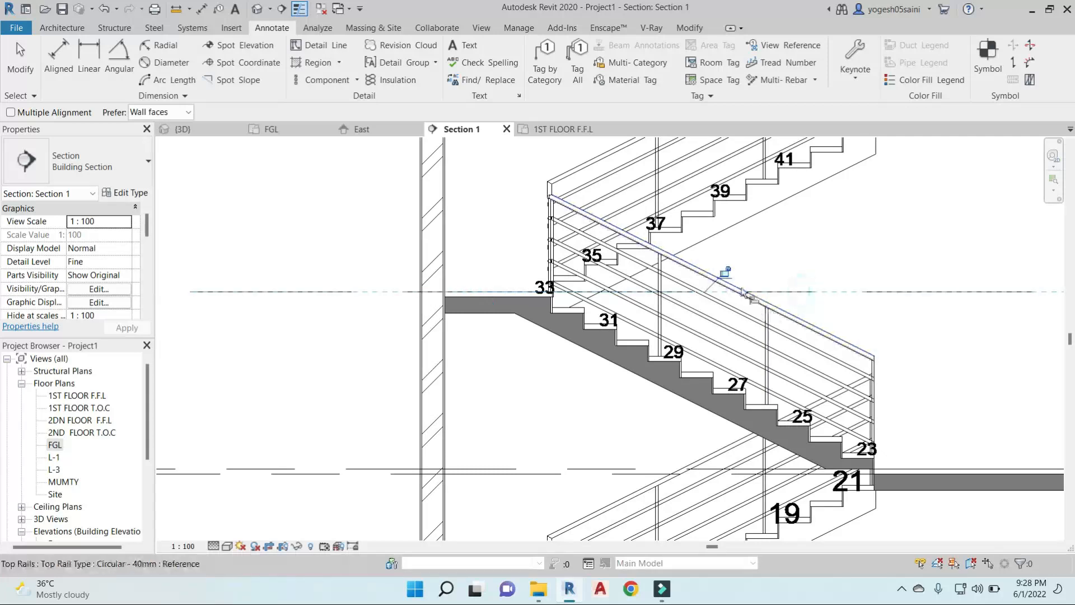
scroll(743, 320, "down", 6)
key("Escape")
key("Escape")
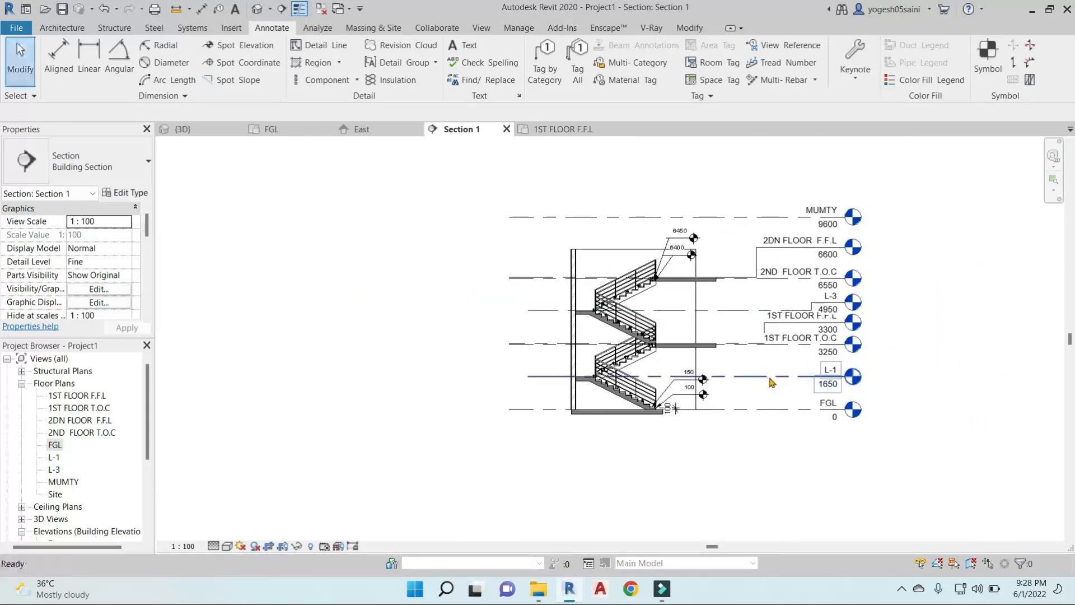
Place vertical aligned dimensions from FGL to L-1 and from L-1 to 1ST FLOOR F.F.L, beside the spot elevations.
key("i")
scroll(732, 405, "up", 3)
left_click(722, 415)
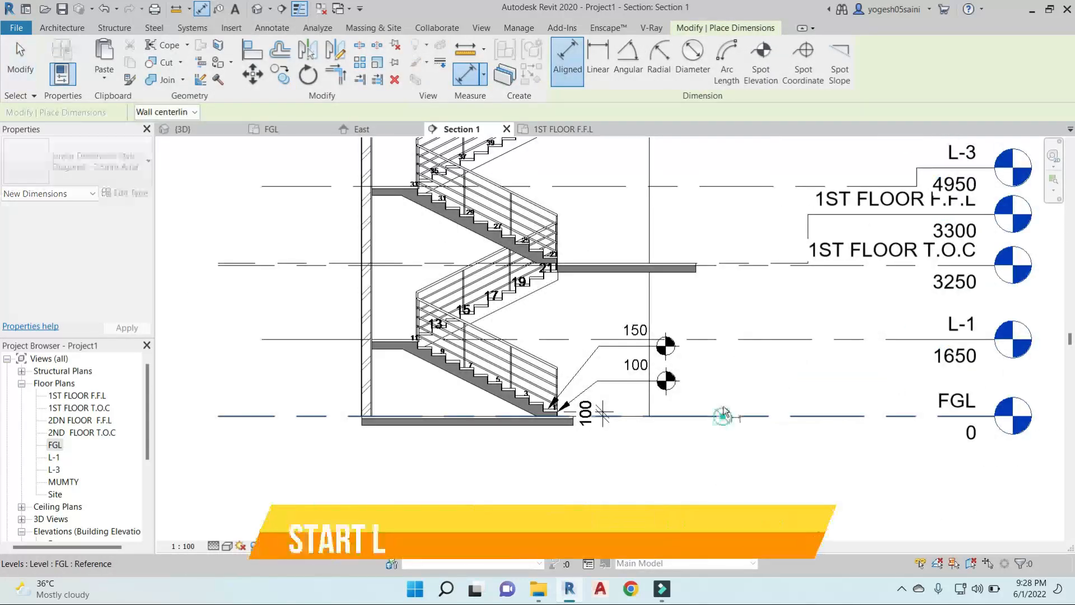
left_click(734, 339)
left_click(728, 371)
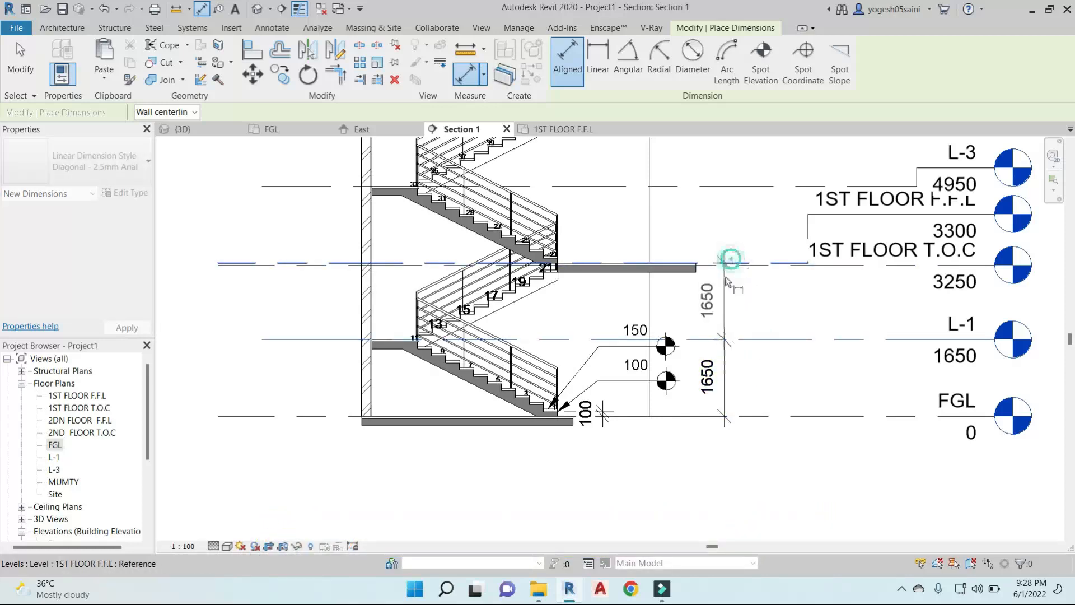
Continue the vertical dimensions in line from 1ST FLOOR F.F.L to L-3 and from L-3 to the second floor F.F.L.
scroll(711, 187, "up", 3)
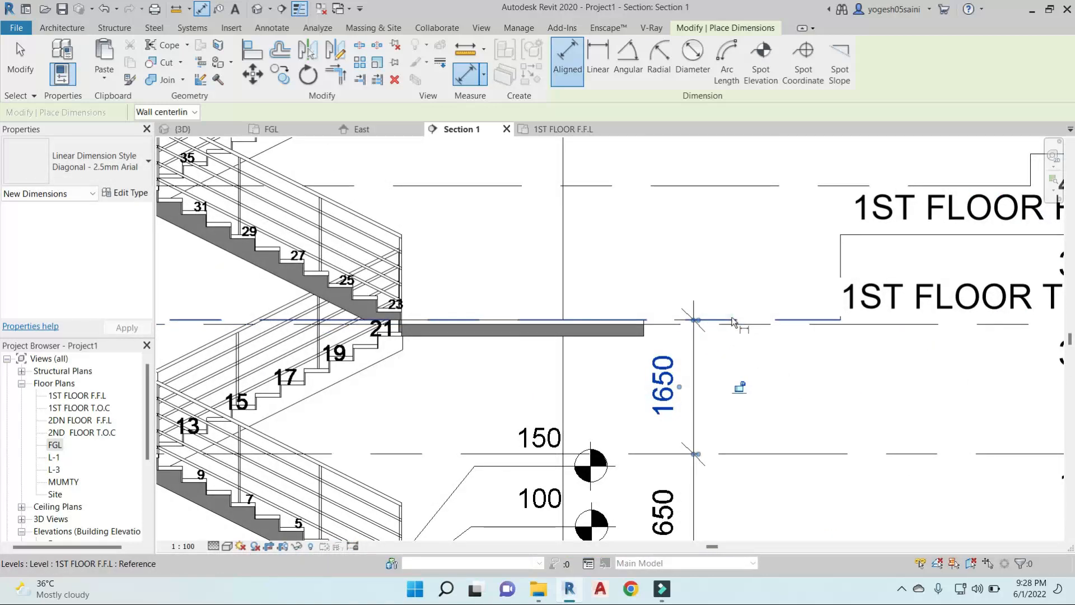
left_click(701, 190)
scroll(739, 291, "down", 3)
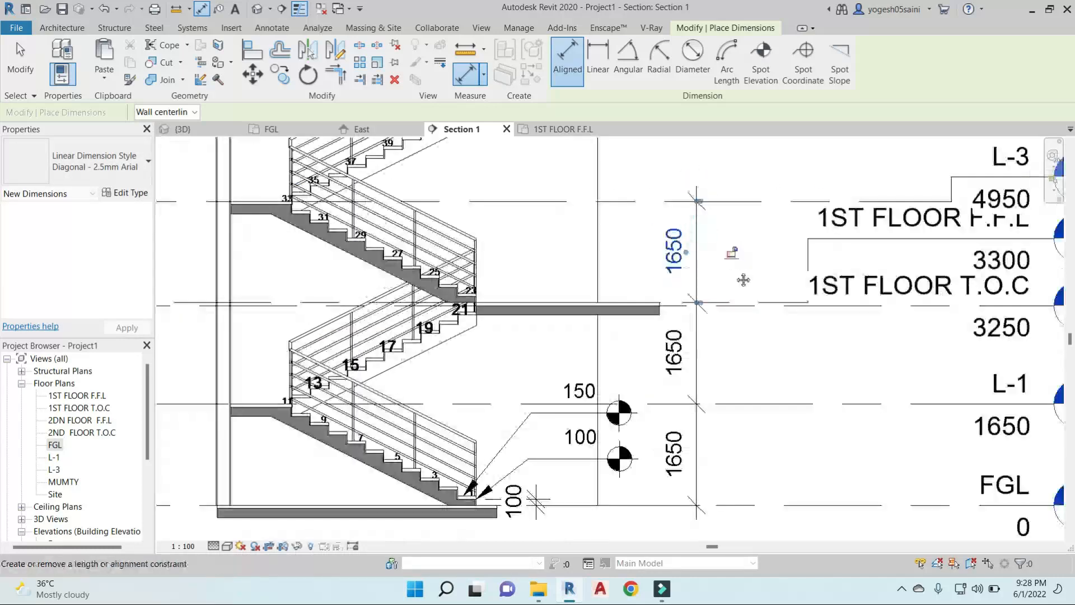
scroll(745, 308, "up", 2)
left_click(742, 285)
left_click(705, 182)
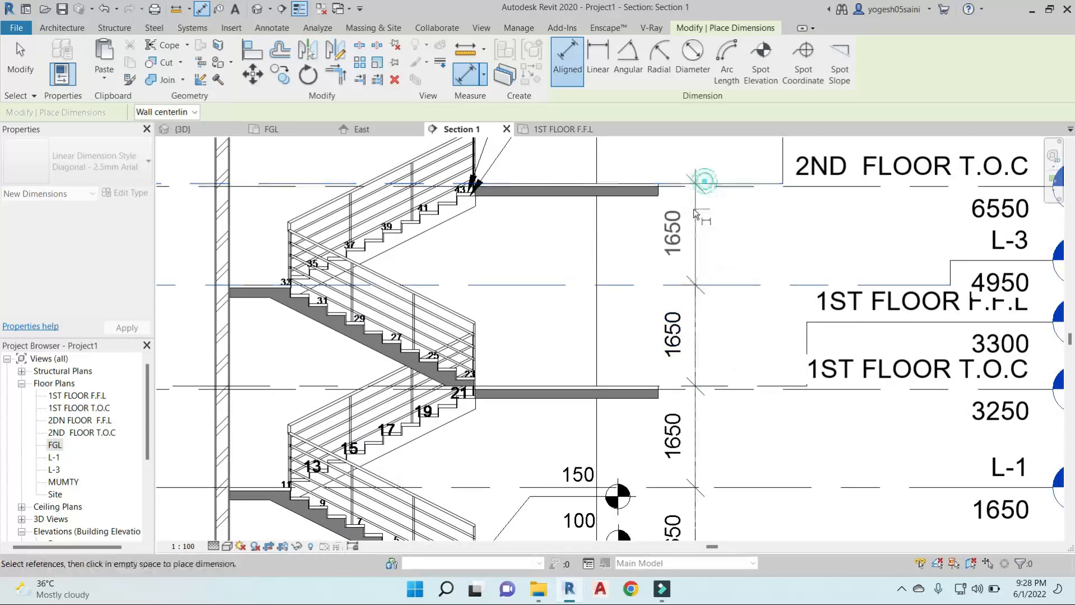
left_click(691, 215)
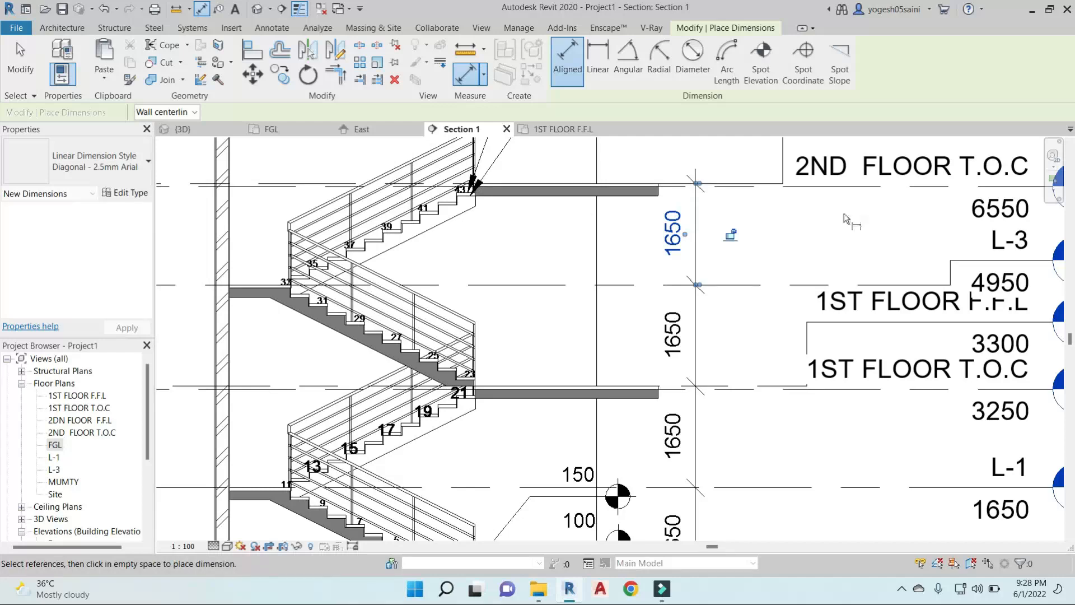
scroll(846, 219, "down", 3)
scroll(873, 227, "up", 2)
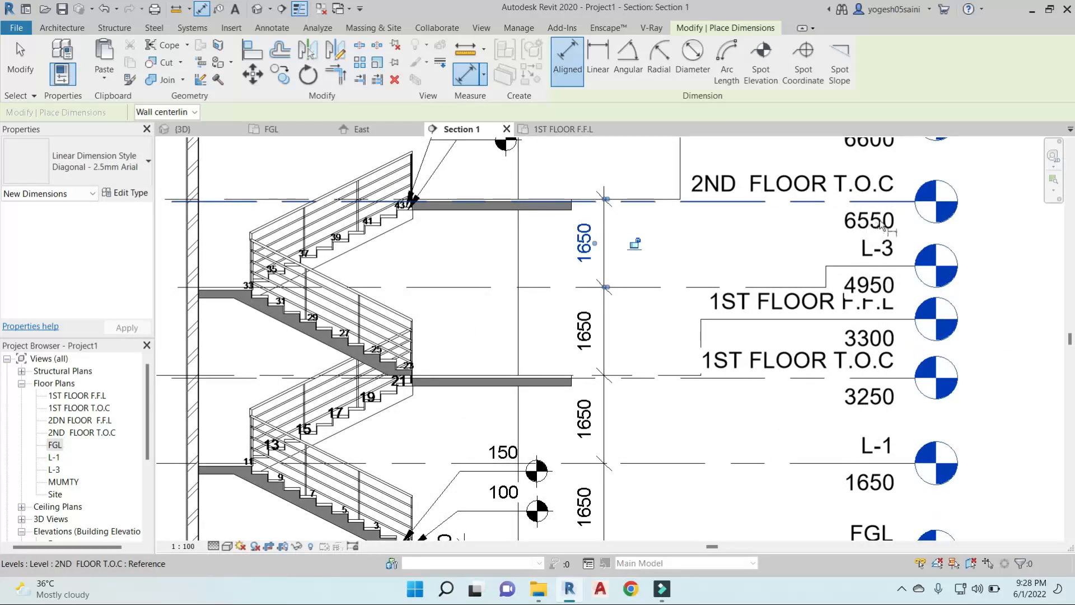
scroll(462, 246, "down", 1)
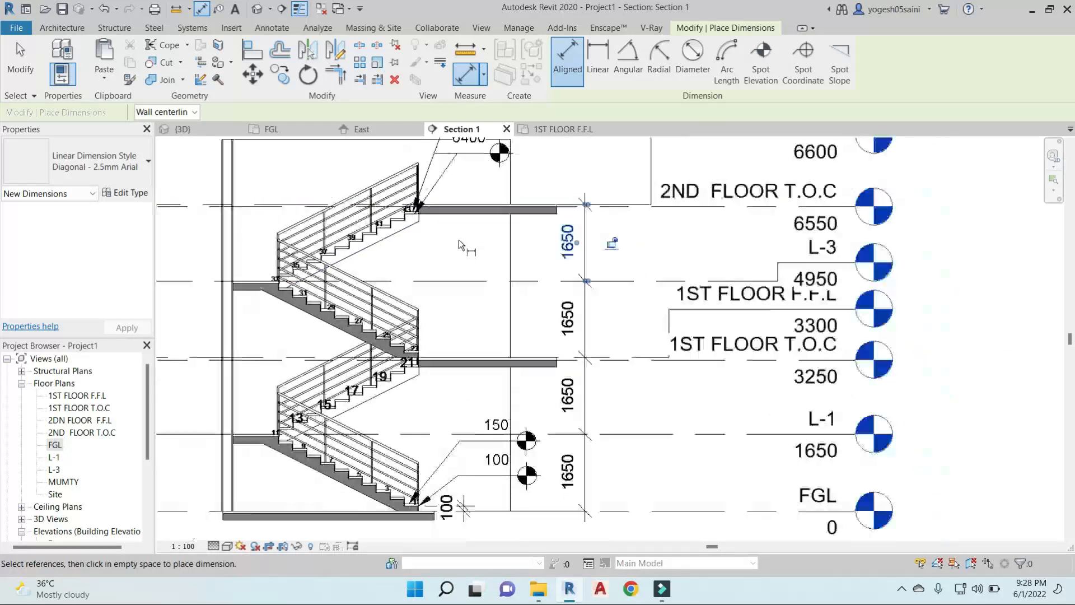
Add the text "11 EQ. RISER" below the value of the vertical dimension between FGL and L-1.
middle_click_drag(478, 273, 498, 265)
key("Escape")
key("Escape")
middle_click_drag(641, 345, 641, 259)
scroll(582, 375, "up", 3)
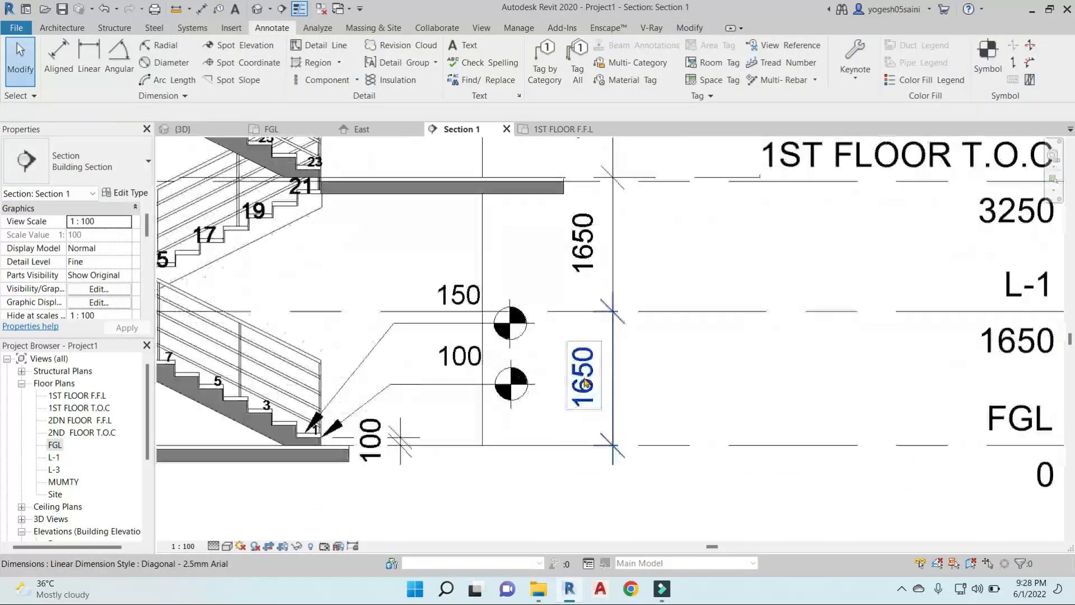
left_click(581, 366)
left_click(581, 367)
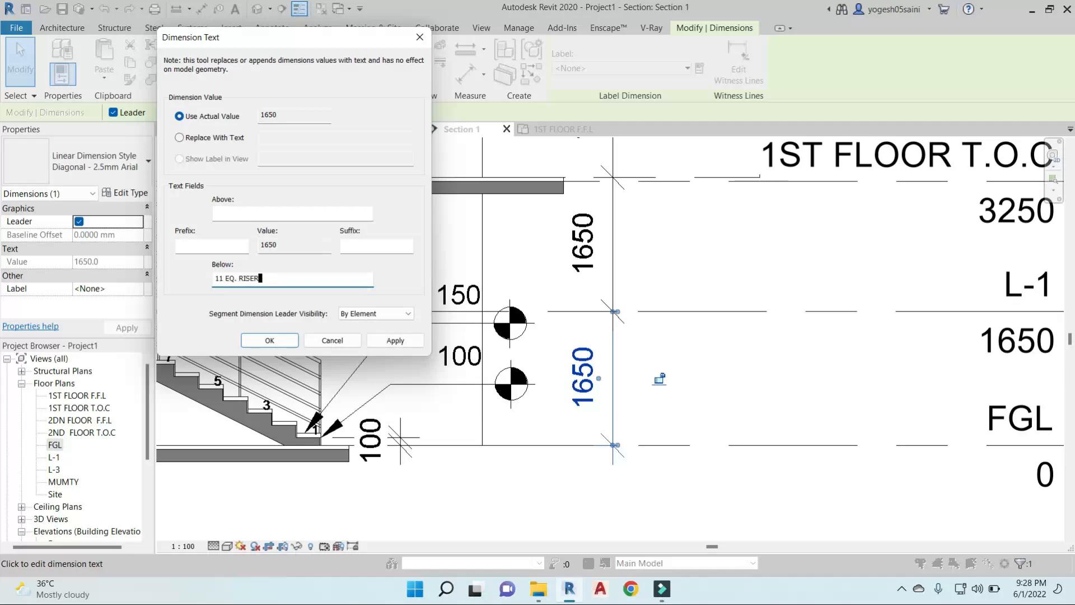
left_click(284, 343)
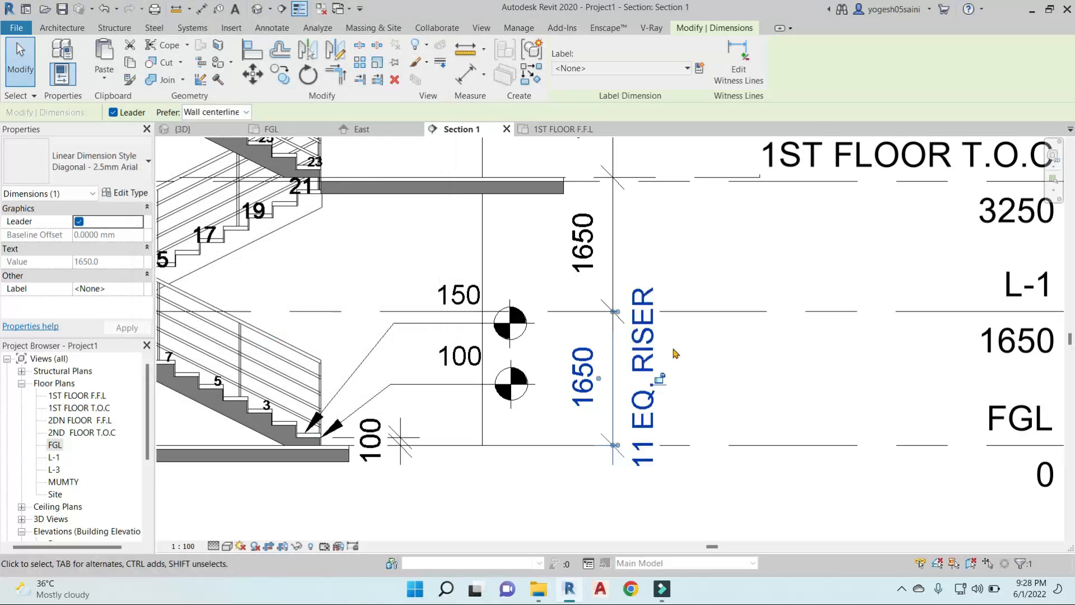
Copy the "11 EQ. RISER" text below the value of the dimension between 1ST FLOOR F.F.L and L-3.
left_click(667, 406)
left_click(652, 408)
left_click(646, 426)
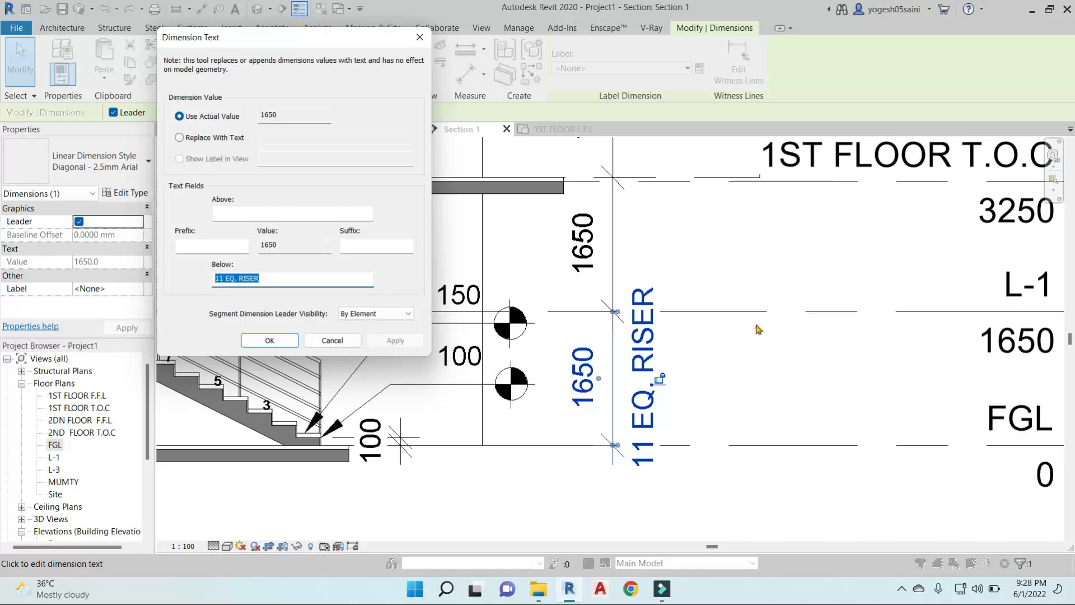
left_click(269, 341)
scroll(683, 305, "down", 4)
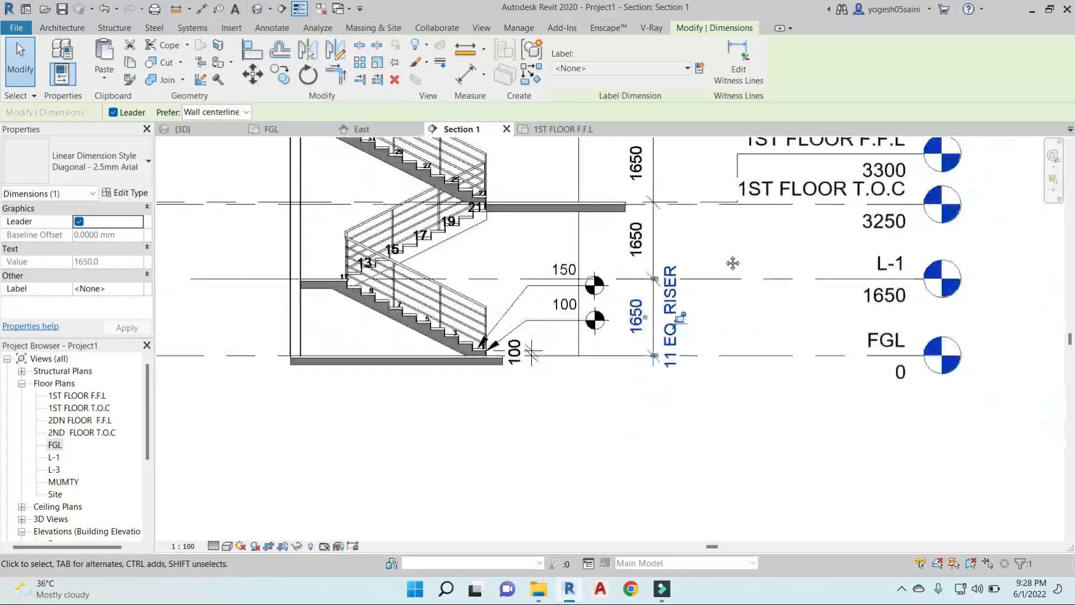
scroll(639, 311, "up", 5)
left_click(638, 311)
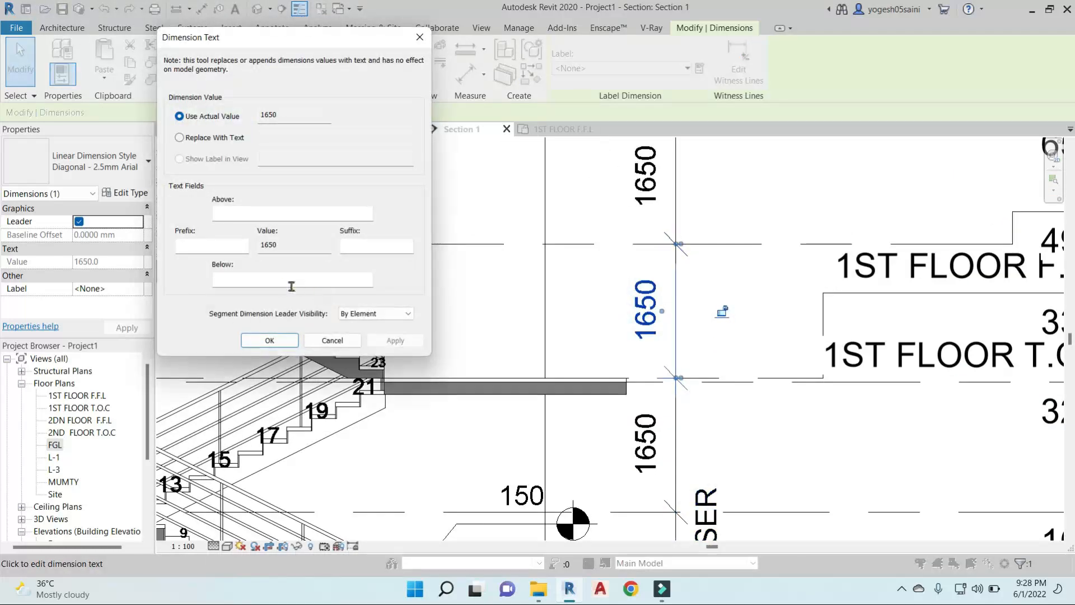
type("11 EQ. RISER")
left_click(269, 341)
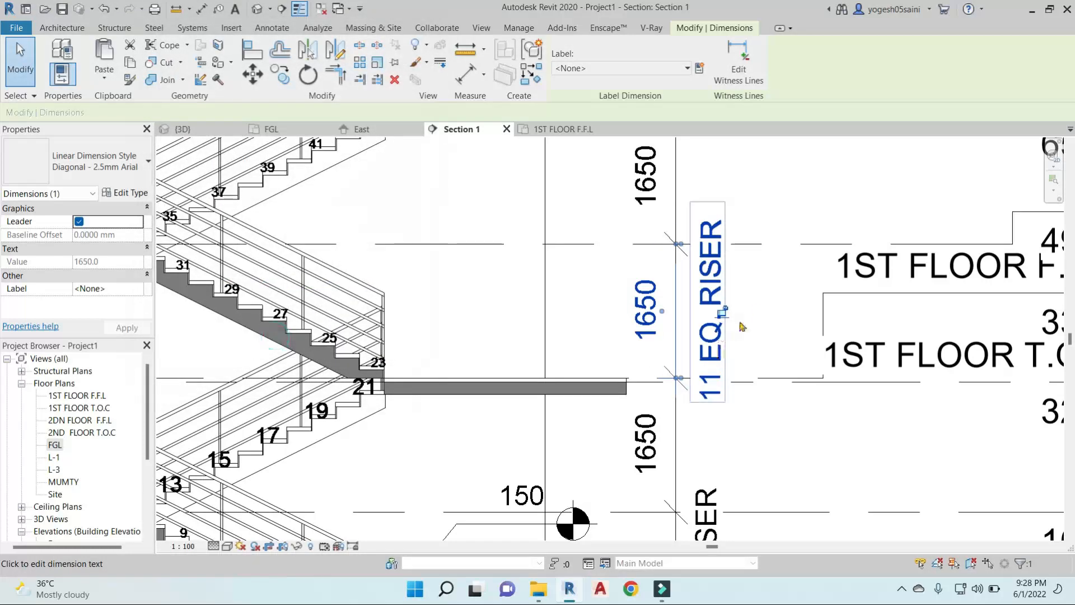
left_click(756, 305)
scroll(786, 336, "down", 3)
key("ctrl+s")
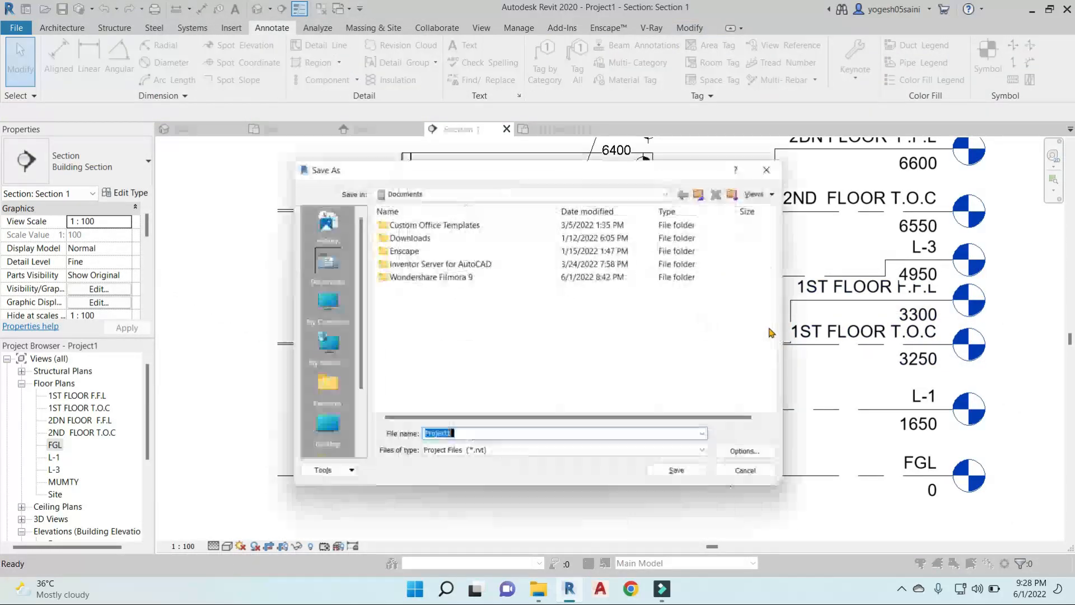
left_click(772, 164)
Edit the stair between the first and second floors and set its 150mm Depth run type's nosing length to 15 mm.
scroll(588, 286, "down", 1)
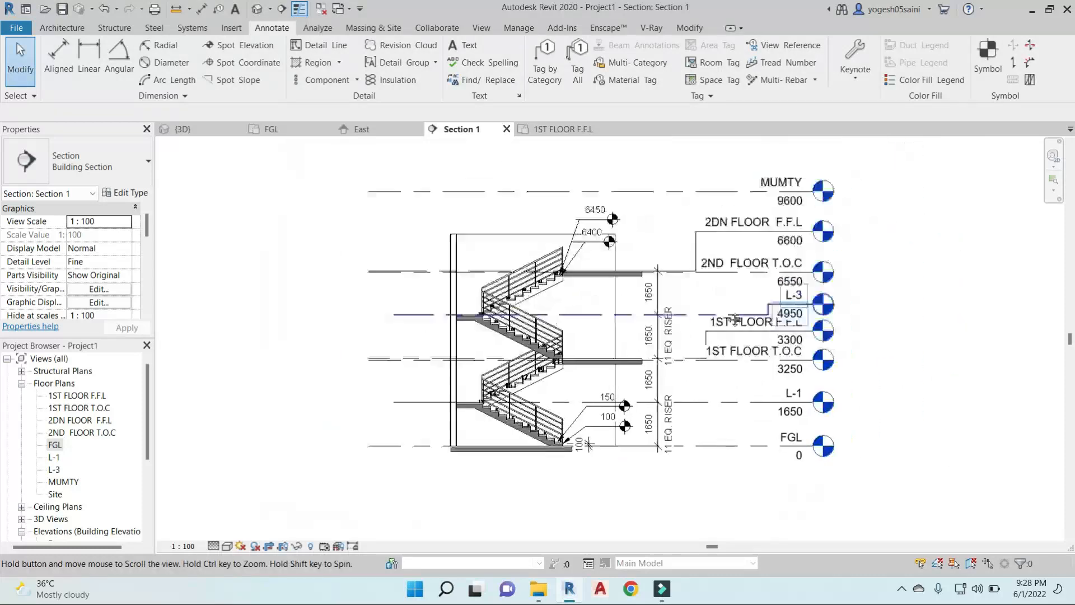
scroll(588, 280, "up", 3)
scroll(511, 306, "up", 2)
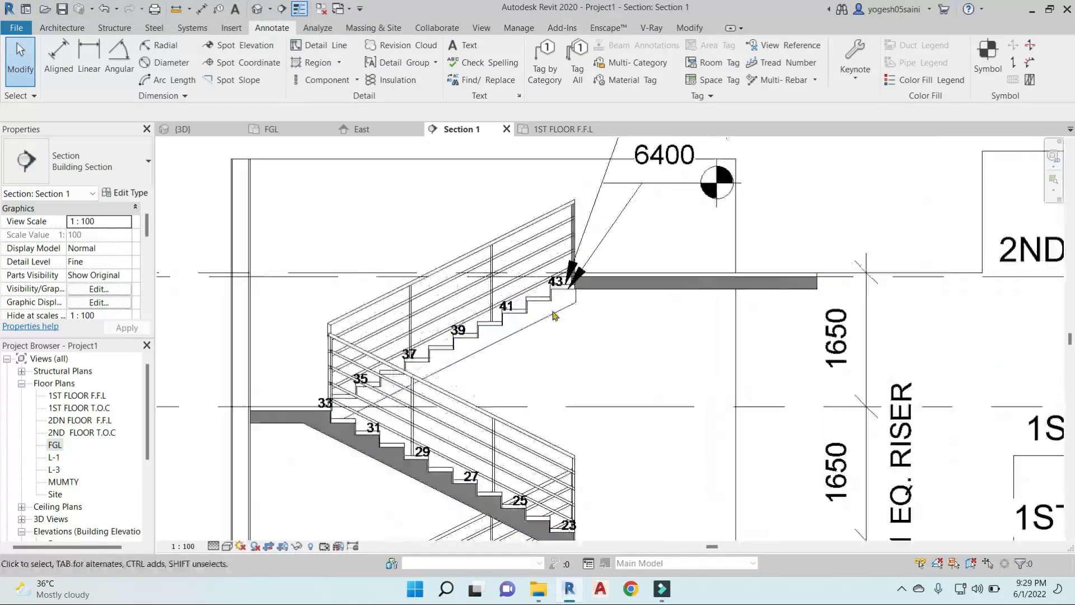
scroll(547, 305, "up", 3)
scroll(528, 310, "up", 2)
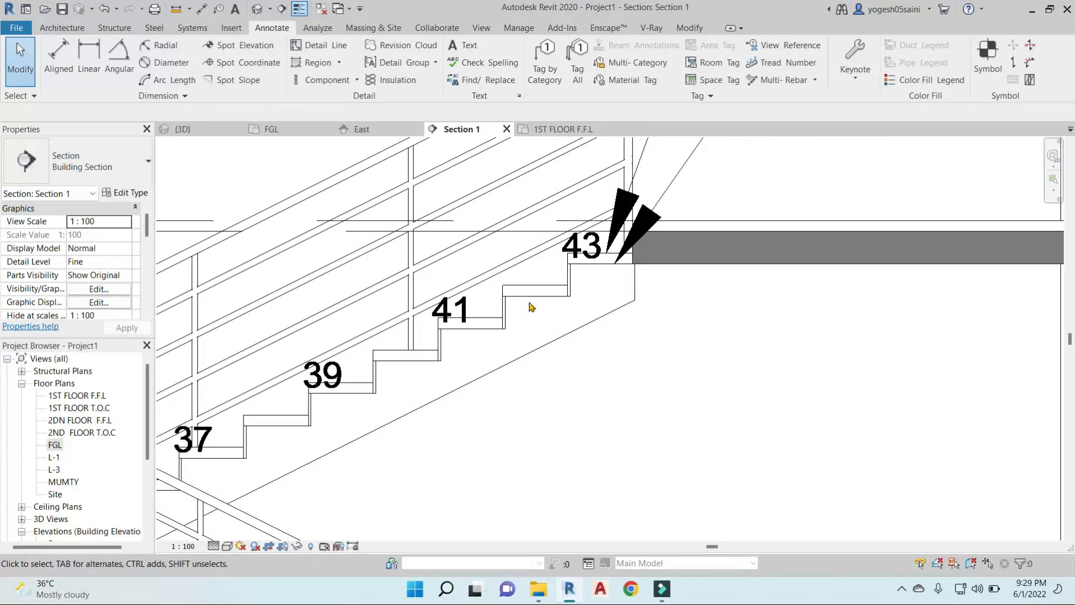
scroll(508, 305, "up", 3)
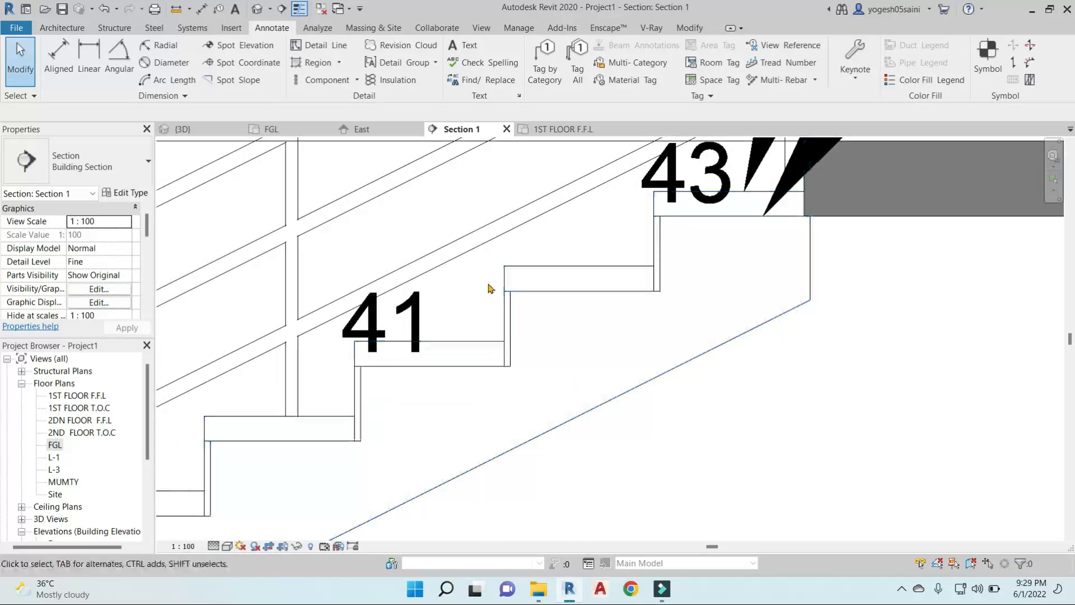
scroll(538, 286, "down", 3)
left_click(591, 277)
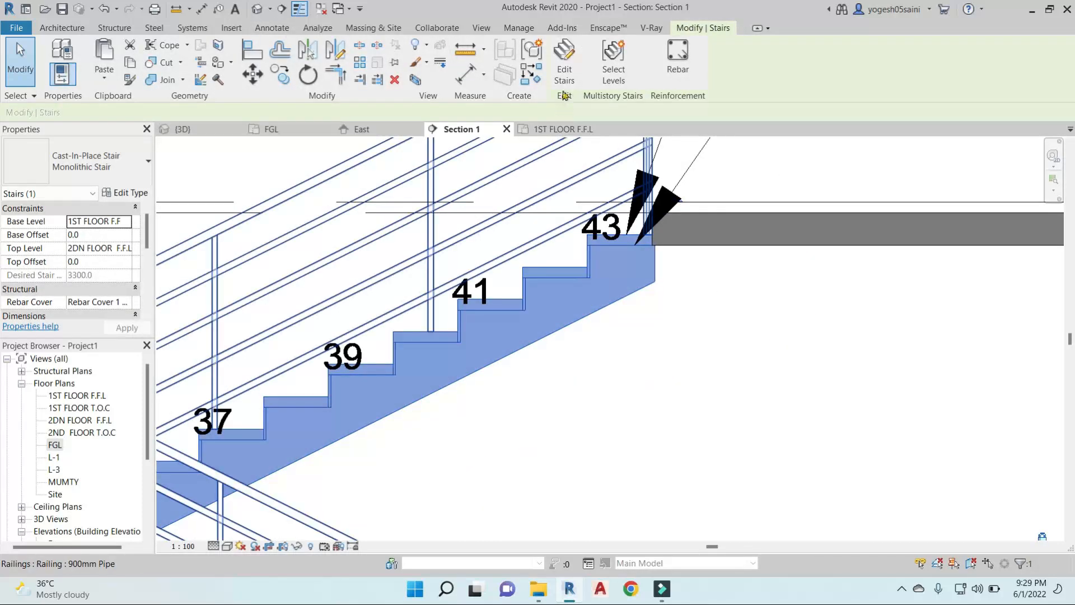
left_click(565, 59)
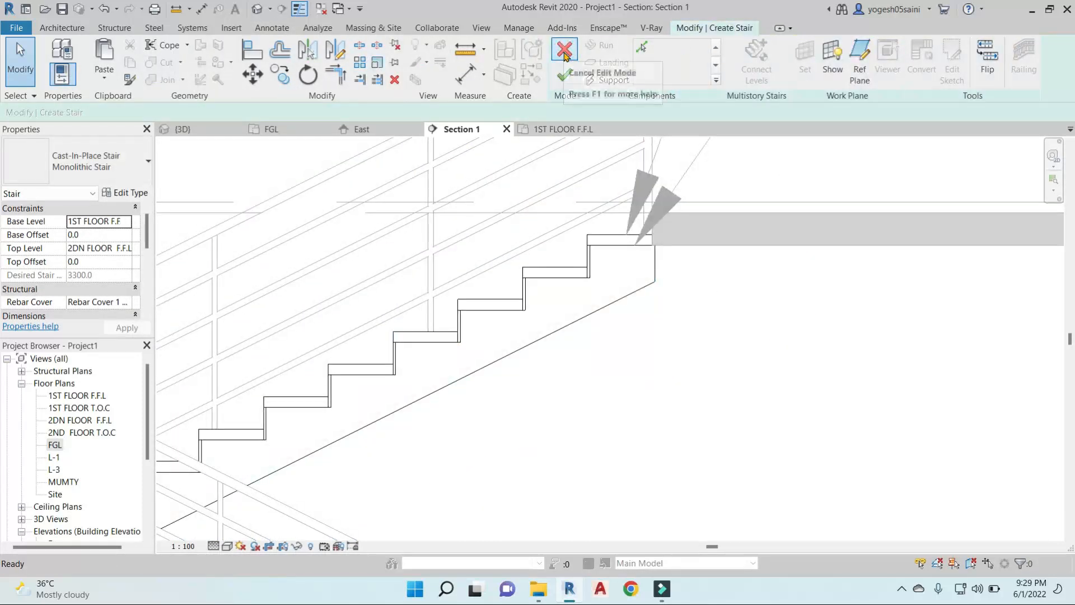
left_click(638, 237)
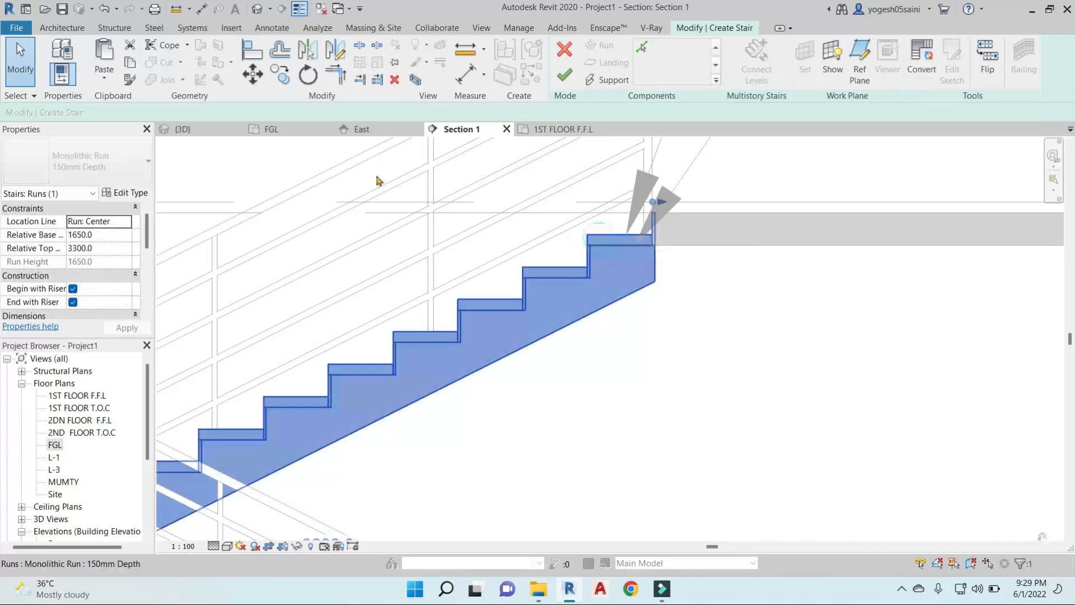
left_click(133, 193)
scroll(421, 336, "down", 3)
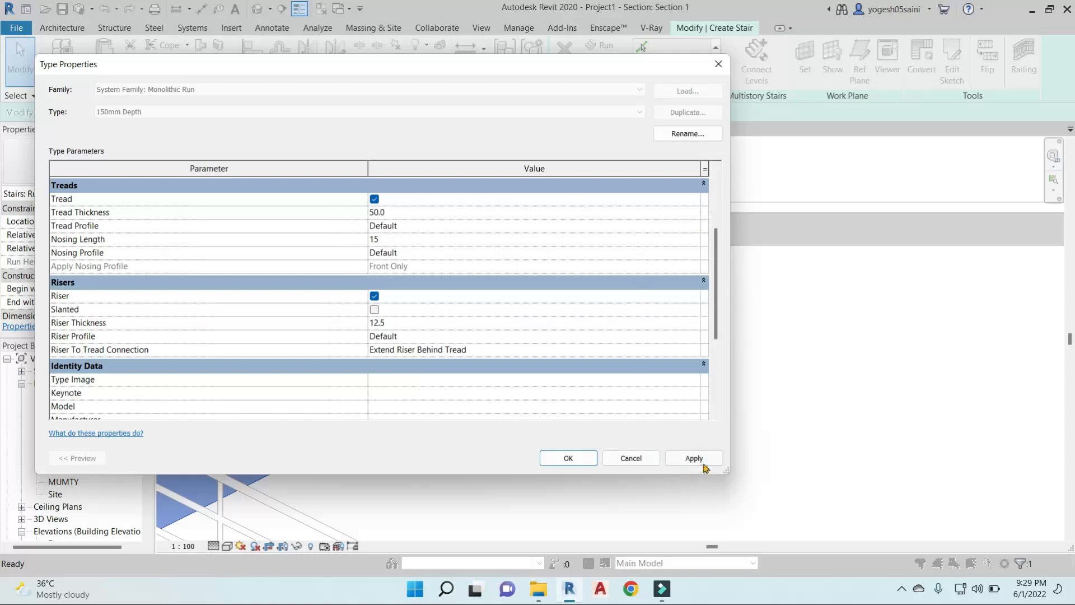
left_click(567, 459)
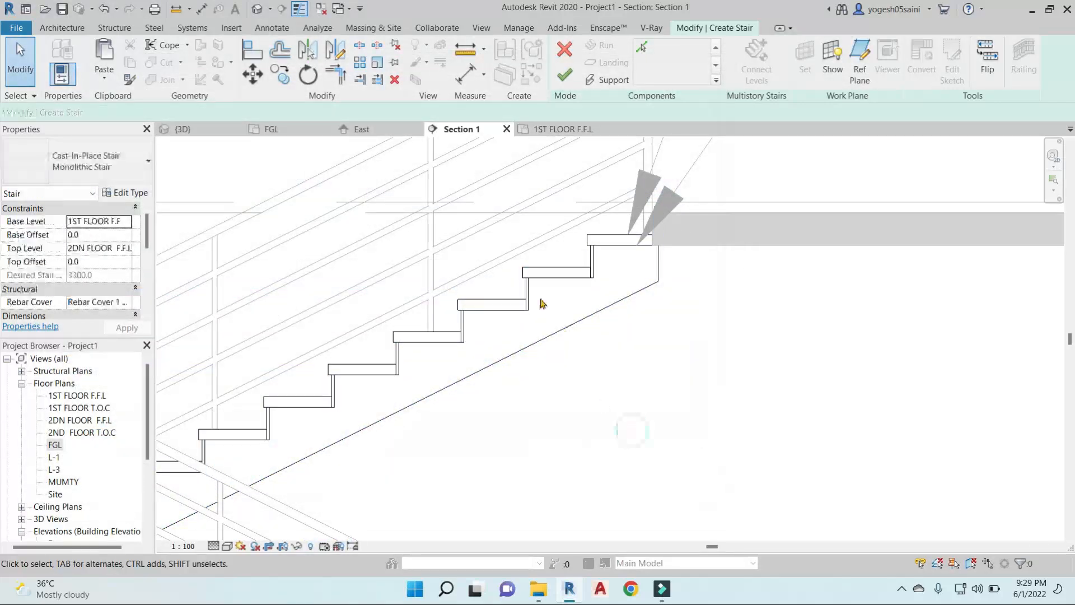
Try the M_Stair Tread : M_Stair Tread tread profile on the upper run's type, deleting the spot dimensions that lose their references.
scroll(504, 266, "up", 5)
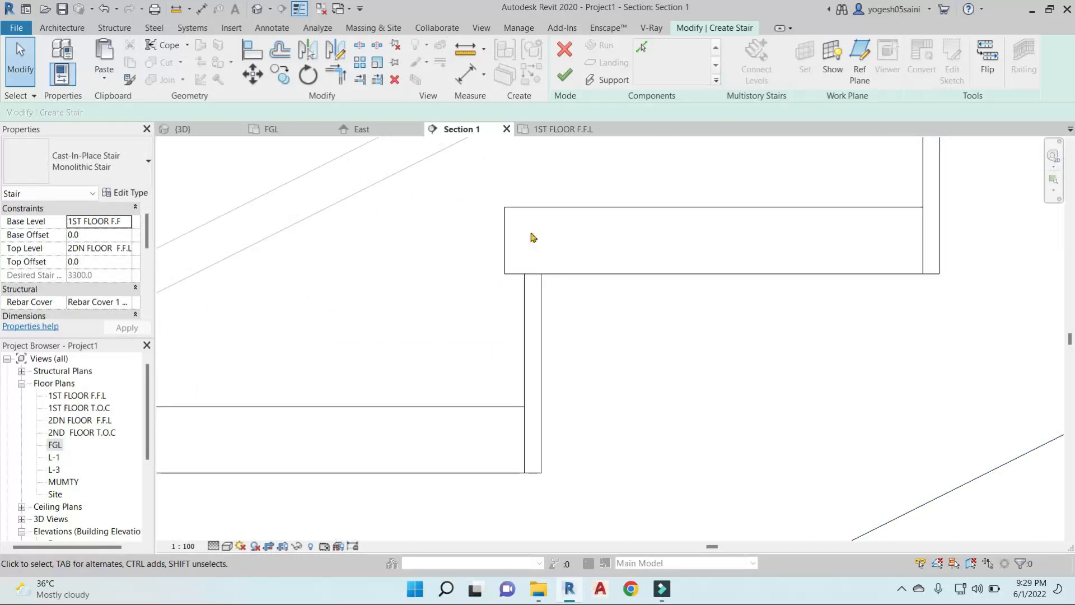
left_click(558, 218)
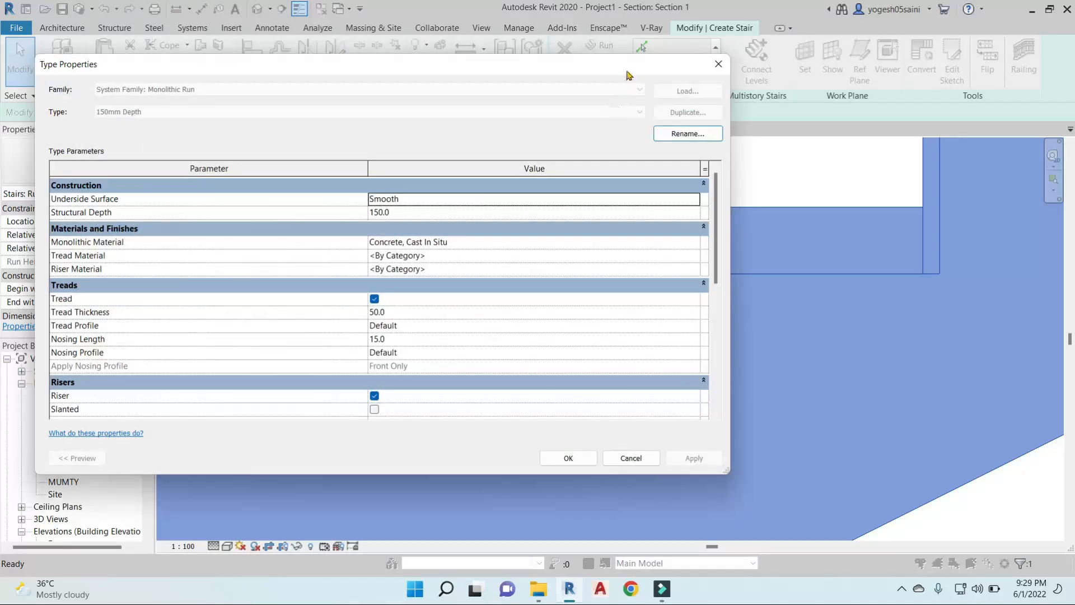
left_click_drag(616, 75, 333, 64)
left_click(158, 325)
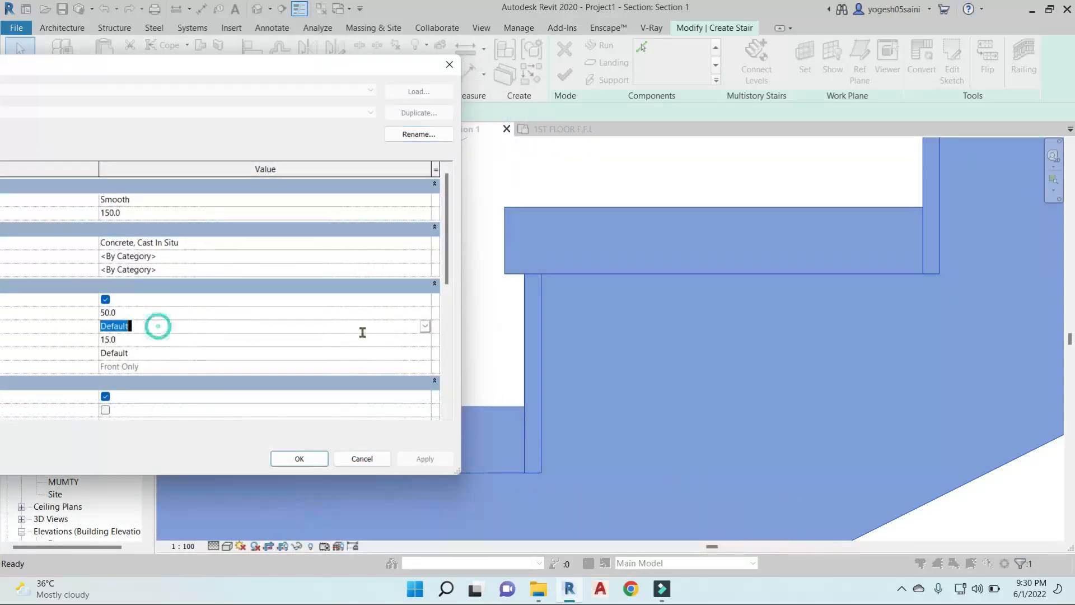
left_click(424, 325)
left_click(184, 363)
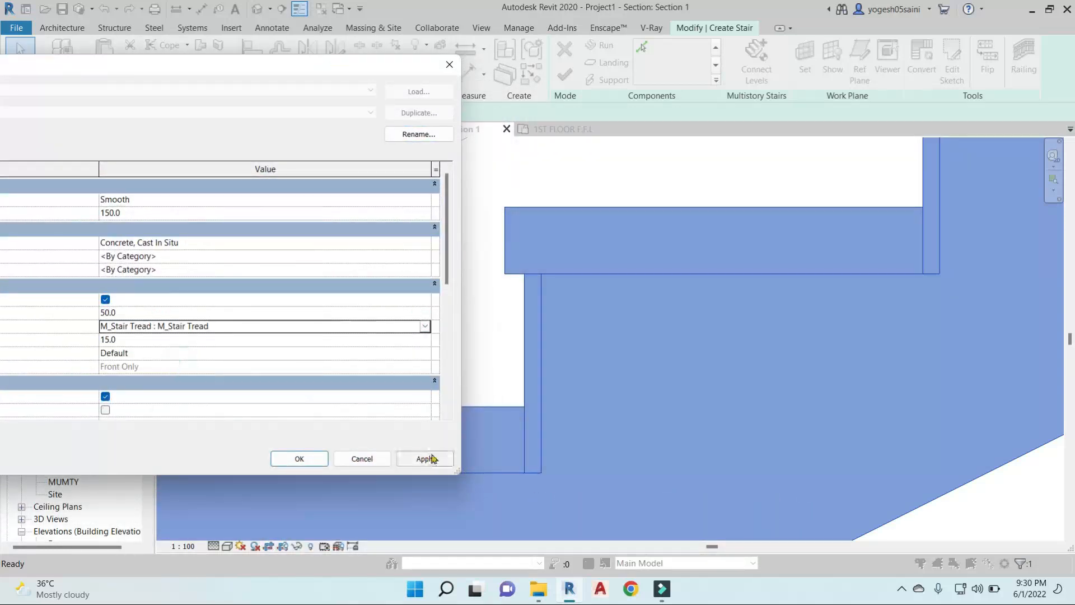
left_click(425, 459)
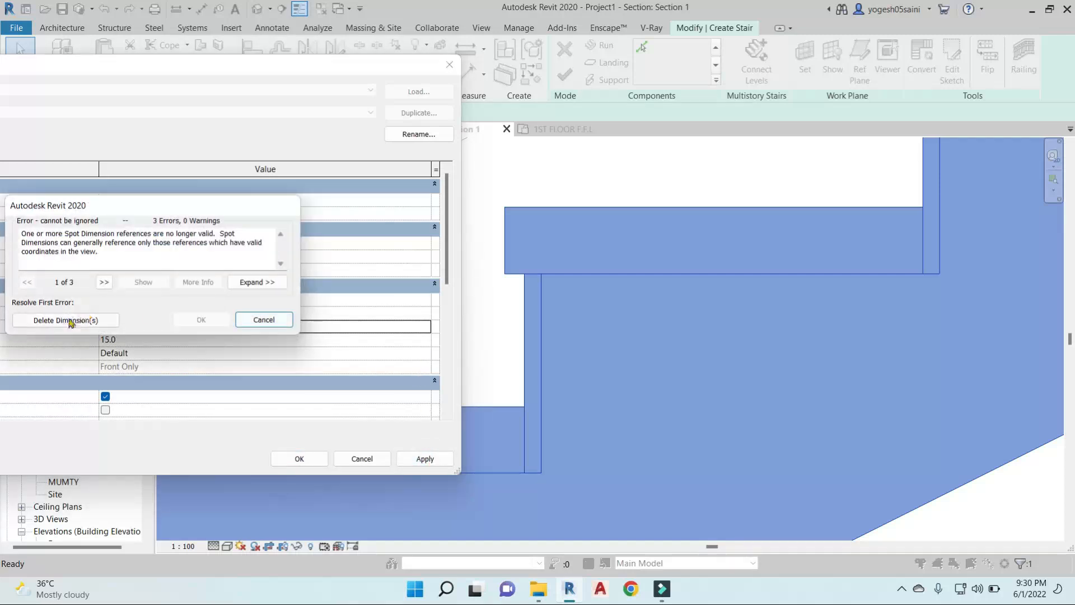
left_click(70, 321)
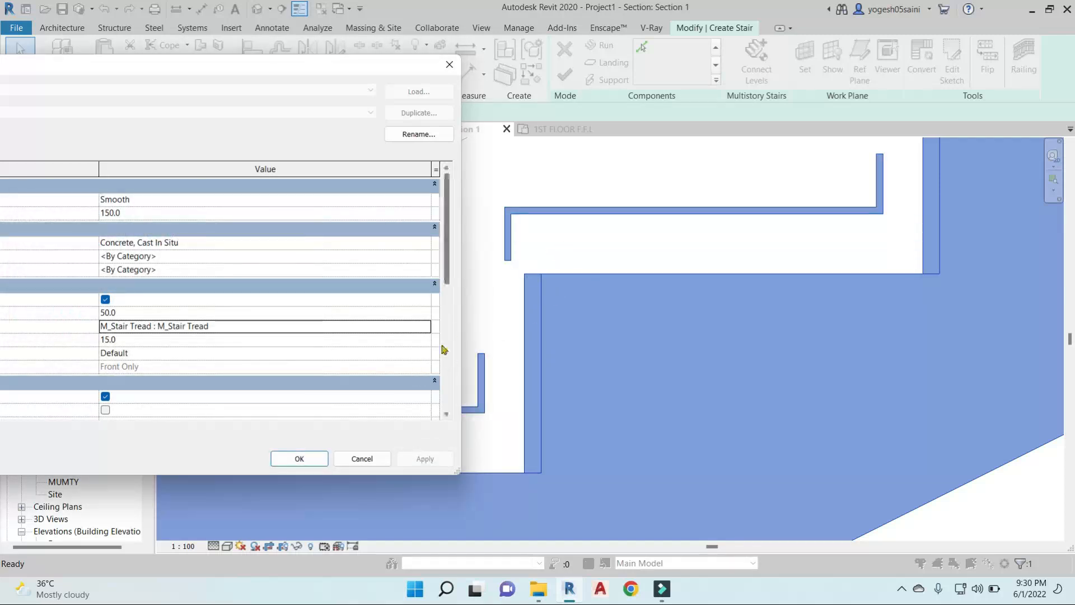
Try the M_C-Channel-Profile : C250X30 tread profile on the run type.
left_click(425, 326)
left_click(193, 347)
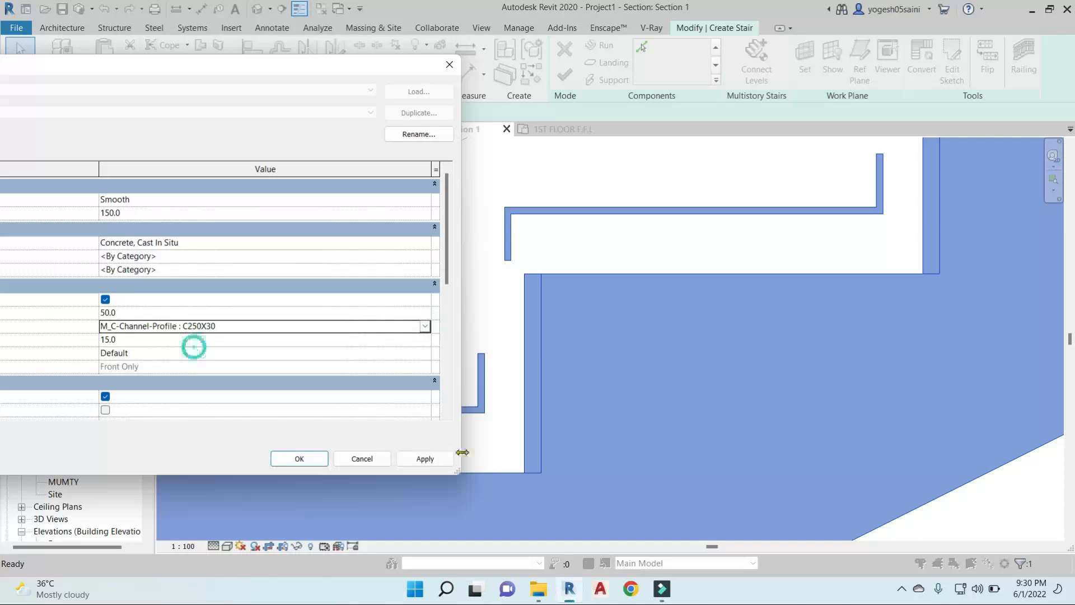
left_click(425, 459)
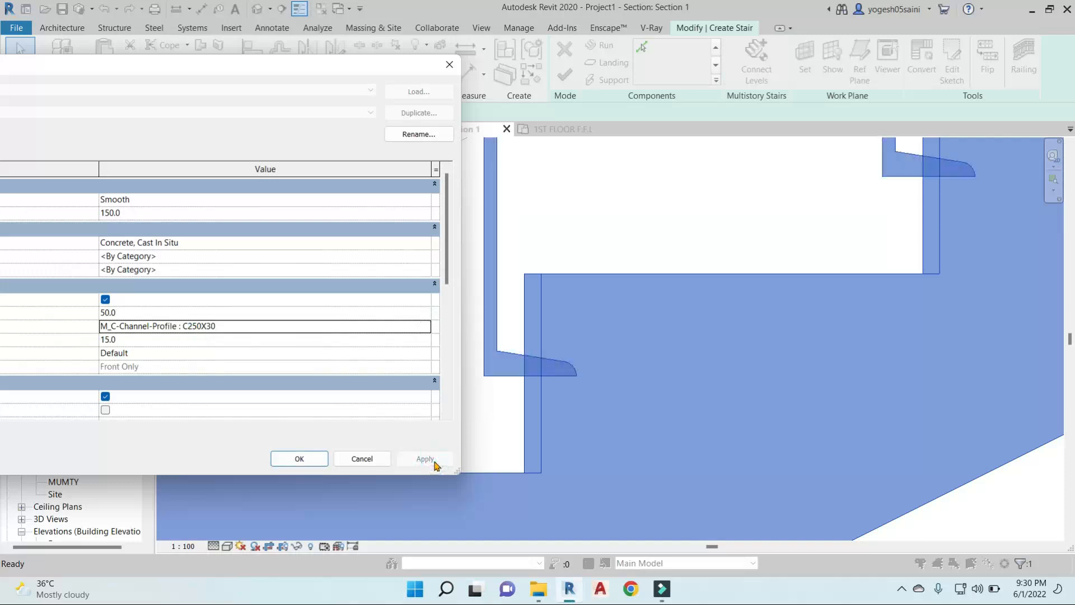
Set the run type's tread profile back to Default and finish editing the stair.
left_click(424, 326)
left_click(122, 339)
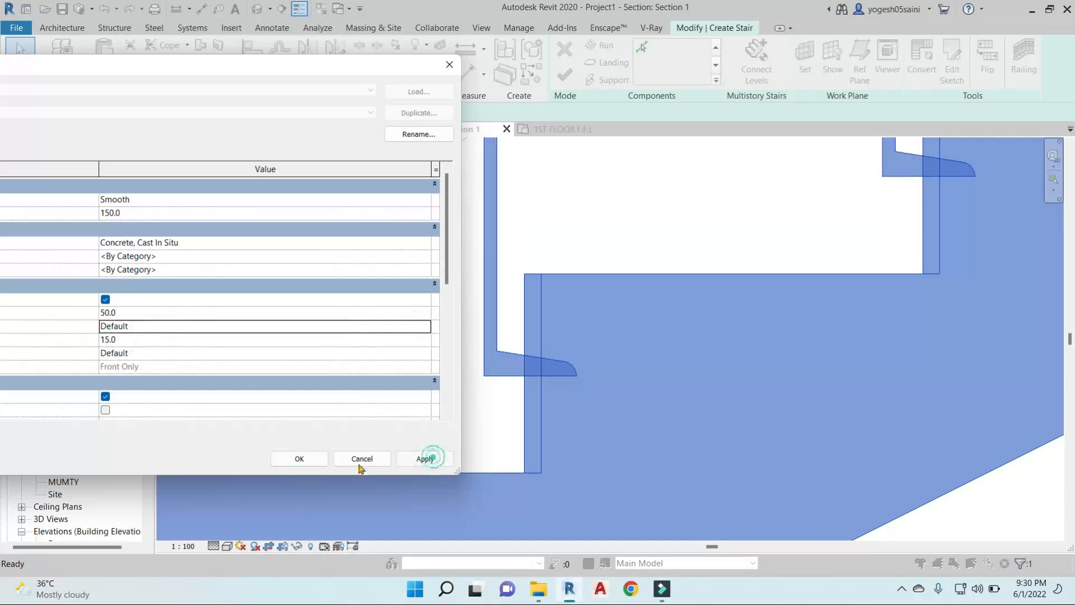
left_click(299, 458)
scroll(580, 209, "down", 3)
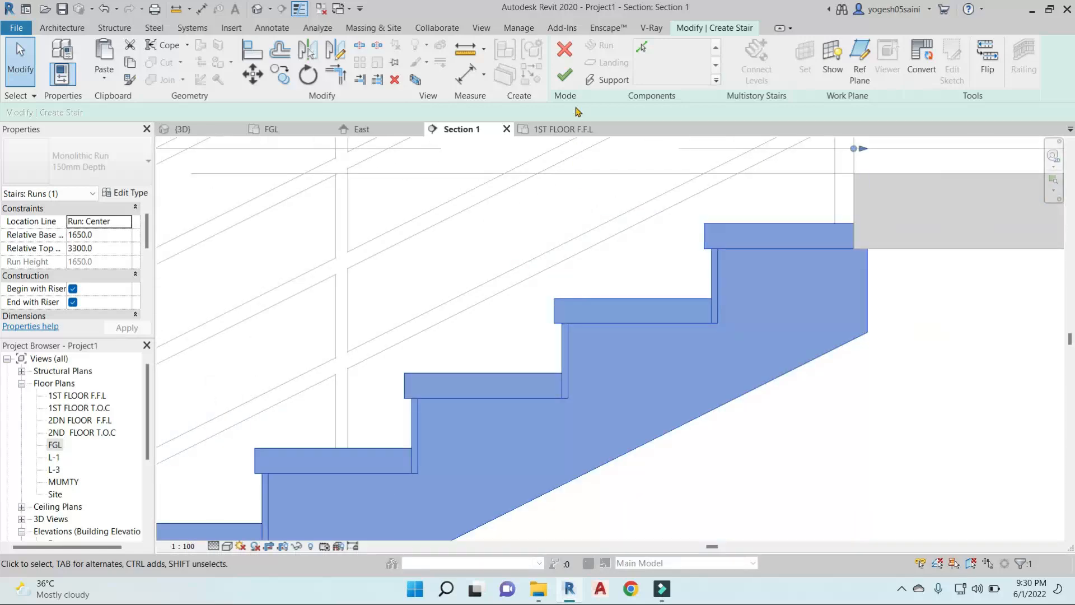
left_click(565, 73)
Examine the tread nosings of the upper flight and the floors and remaining annotations across the staircase section.
scroll(630, 280, "down", 5)
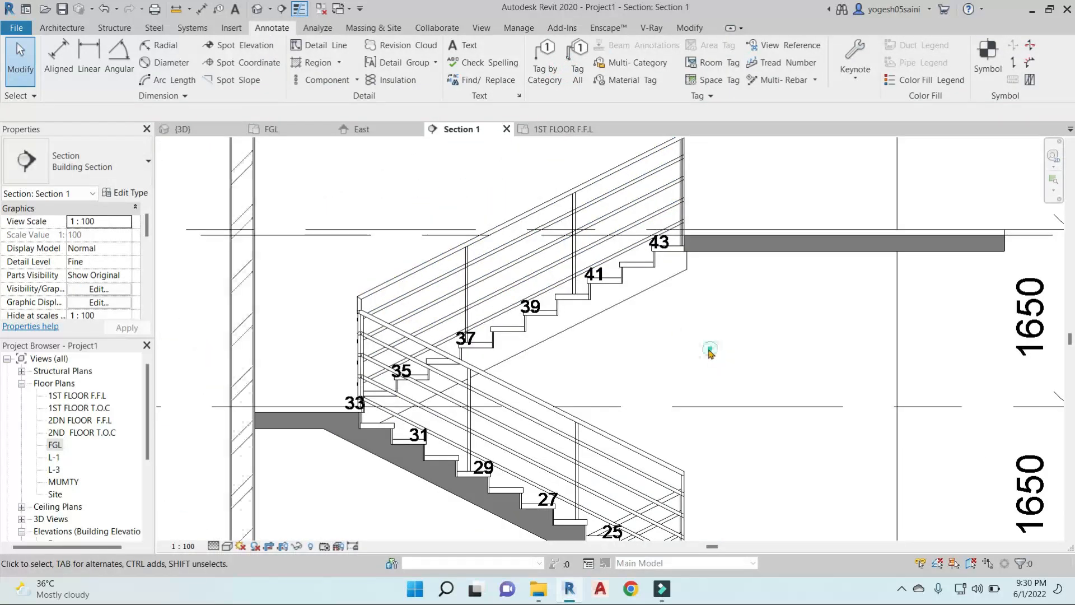
scroll(628, 281, "up", 4)
scroll(615, 255, "up", 3)
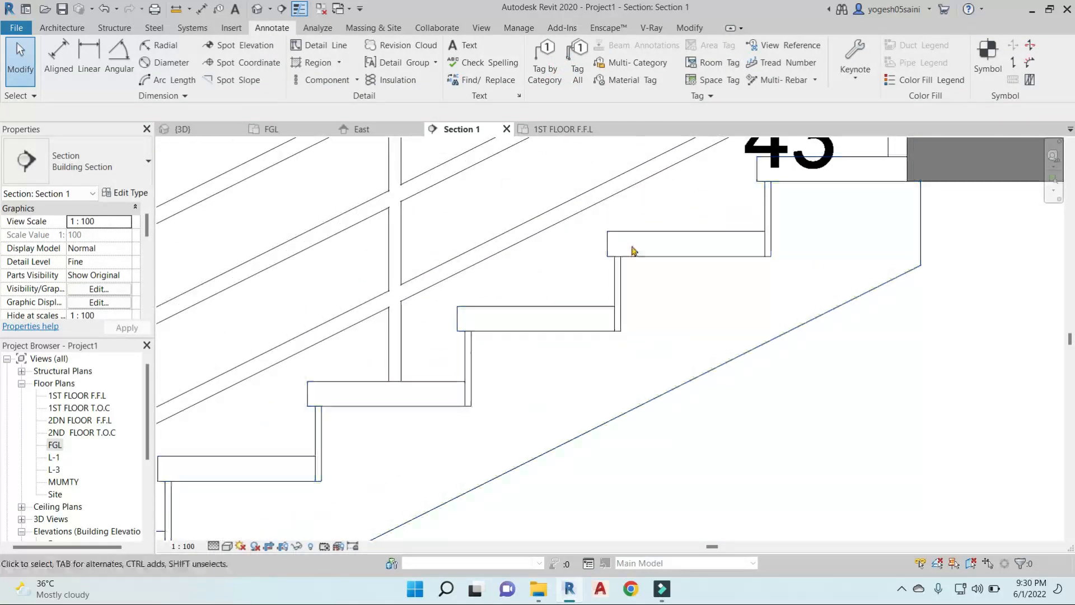
scroll(617, 263, "down", 6)
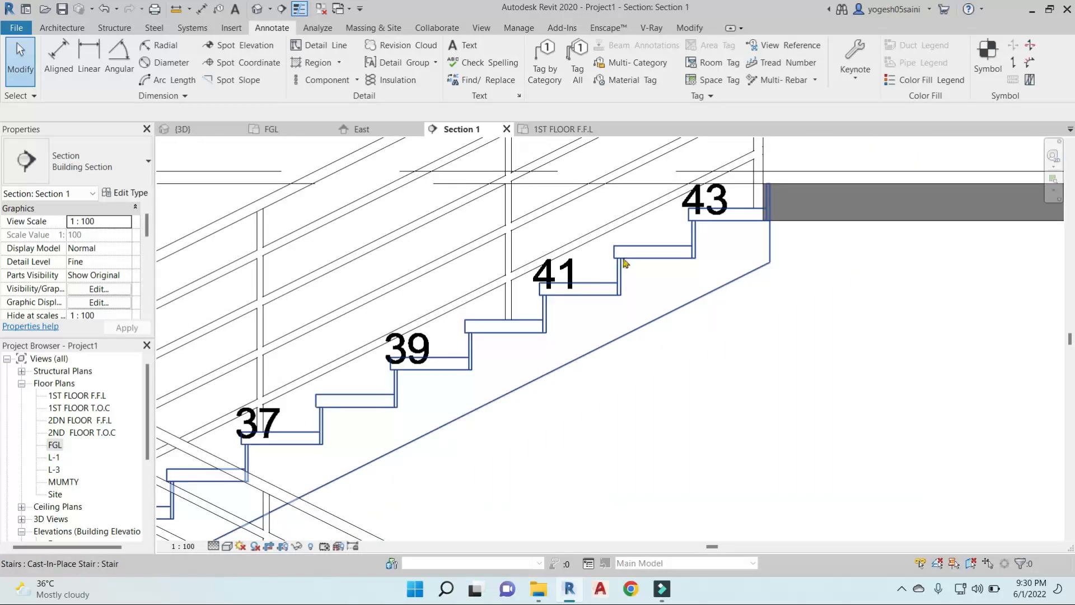
middle_click_drag(777, 304, 785, 246)
scroll(786, 247, "down", 2)
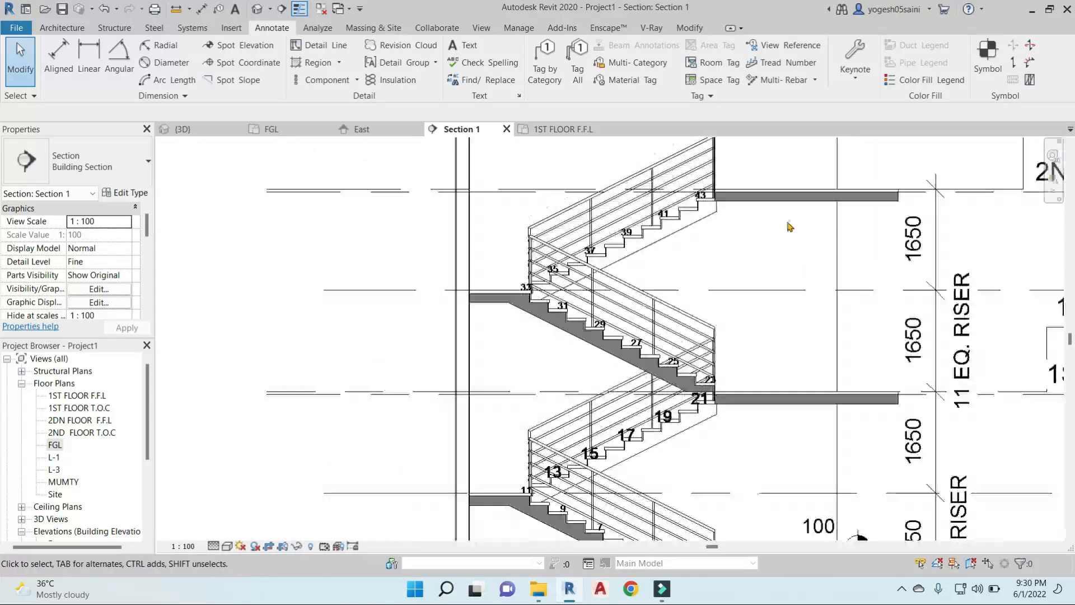
left_click(788, 196)
key("Escape")
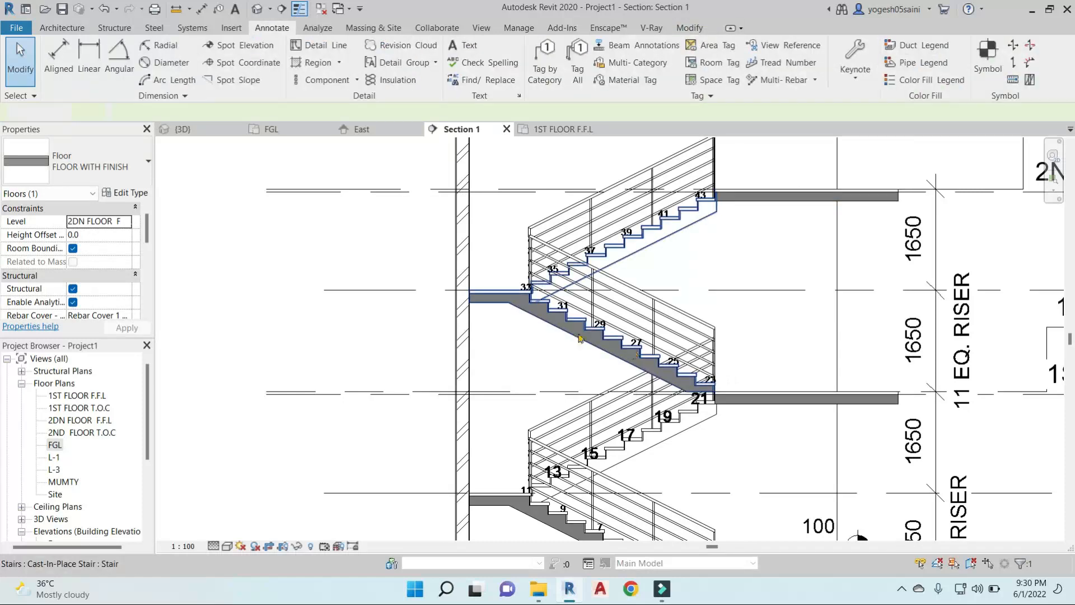
scroll(633, 358, "down", 3)
middle_click_drag(643, 400, 629, 368)
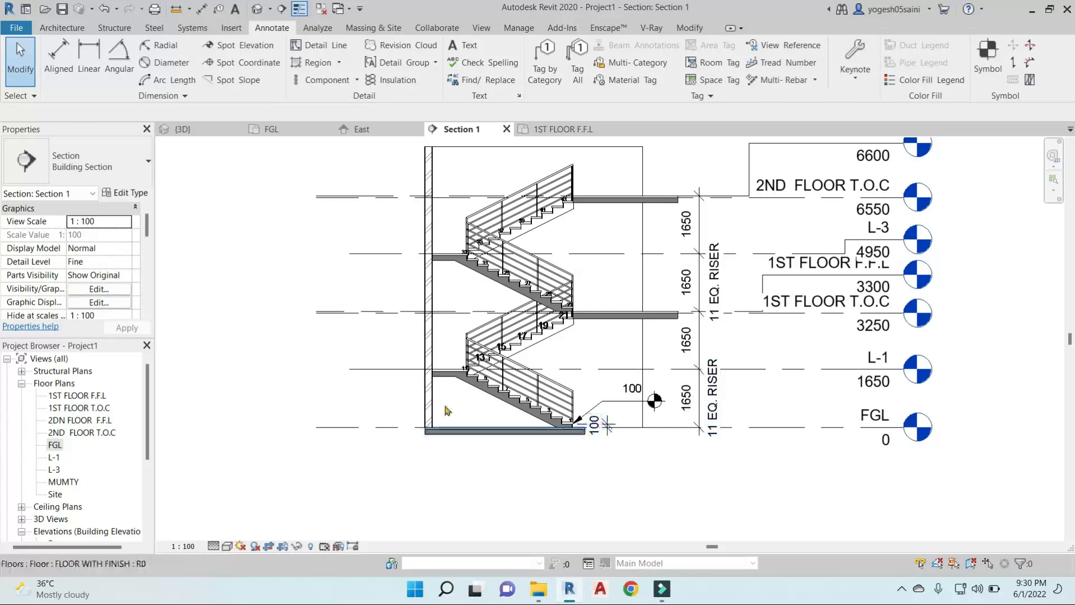
Create a rectangular callout around the landing edge and upper steps of the lowest flight in the section.
scroll(472, 373, "up", 4)
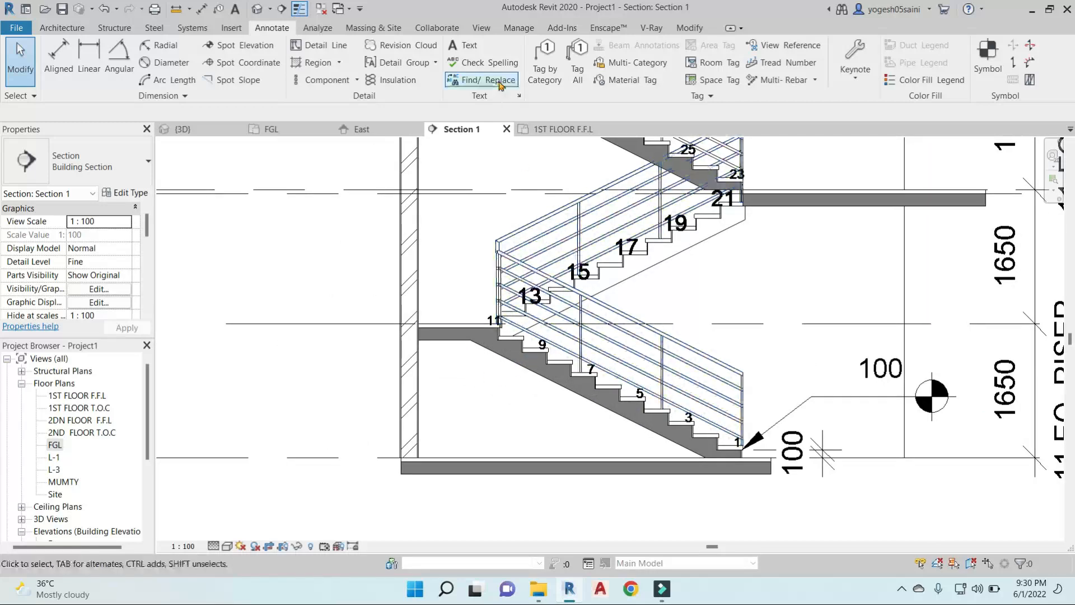
left_click(483, 28)
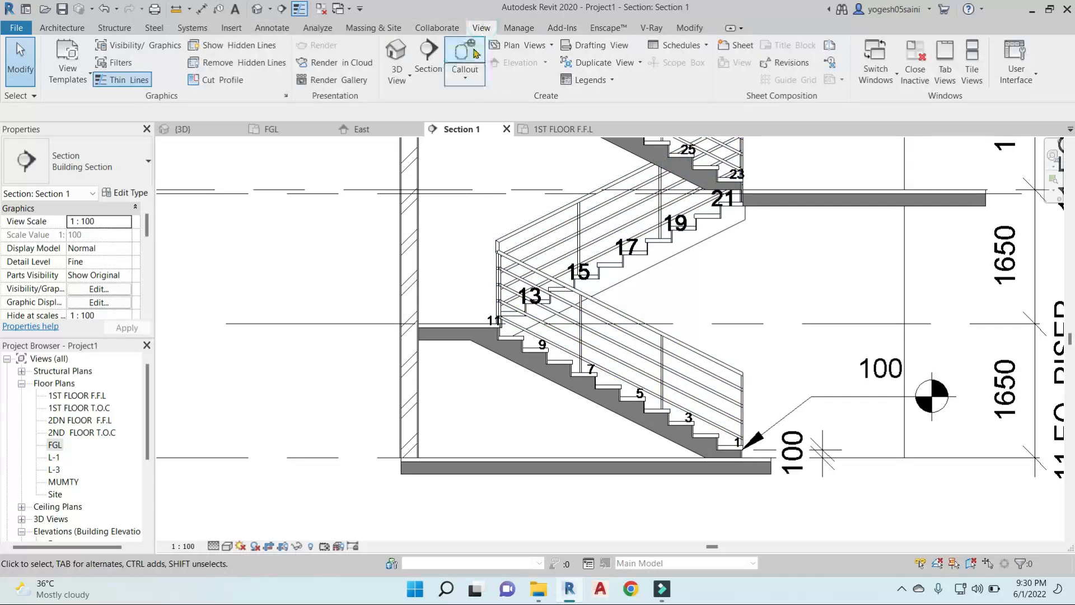
left_click(467, 80)
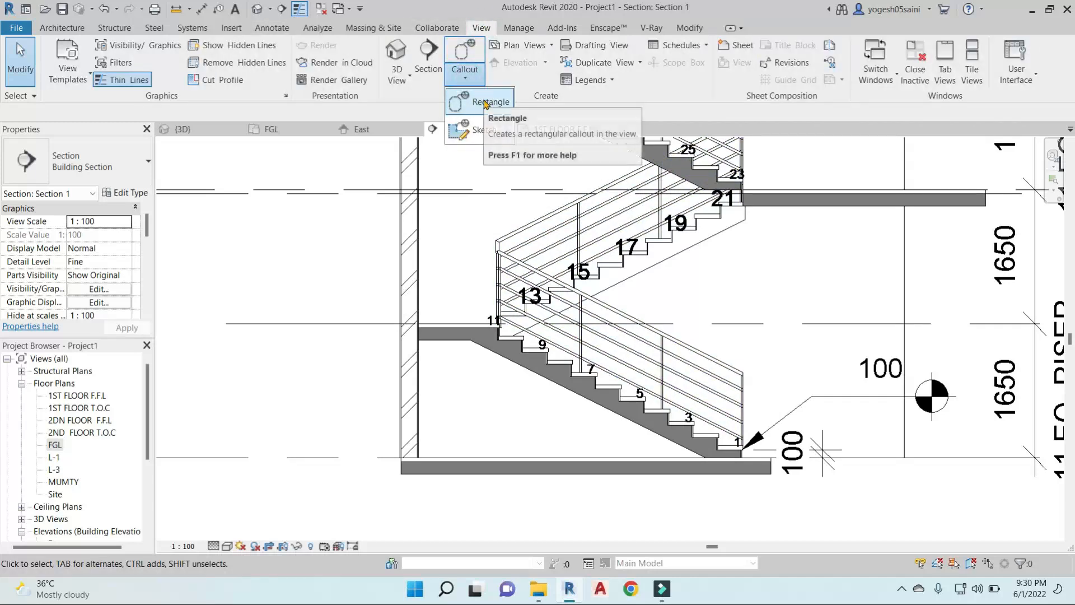
left_click(482, 99)
scroll(623, 281, "up", 5)
left_click(399, 208)
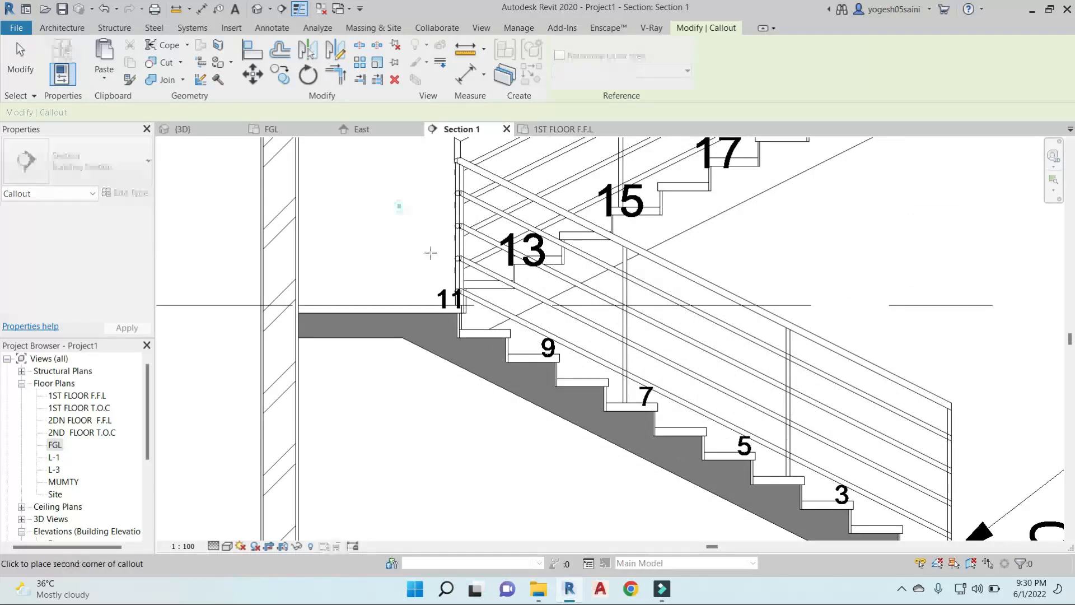
left_click(666, 493)
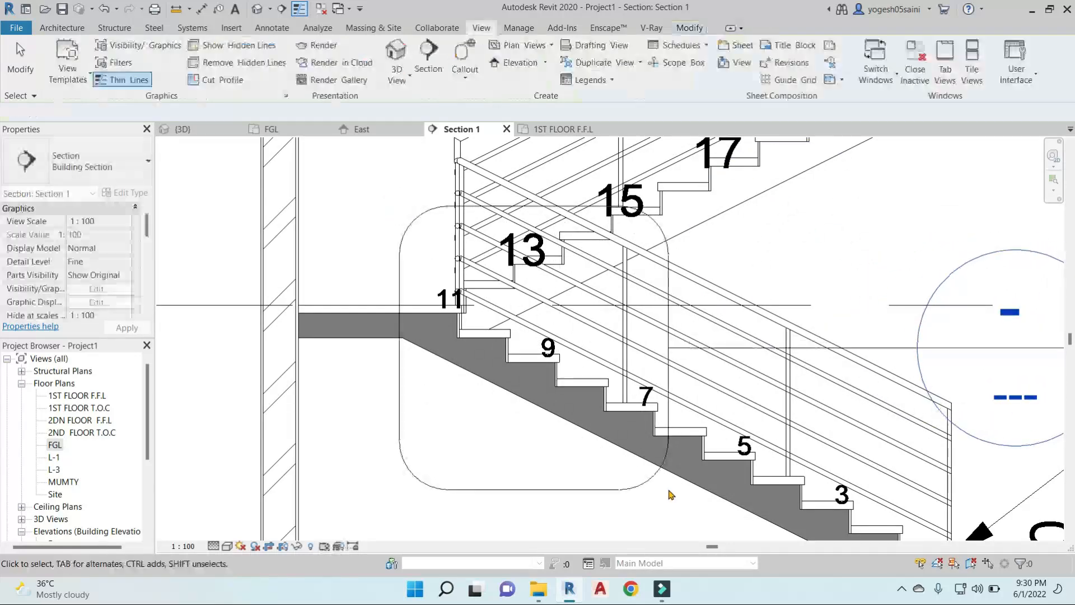
Open the view defined by the new stair callout.
scroll(615, 359, "down", 3)
middle_click_drag(827, 317, 735, 296)
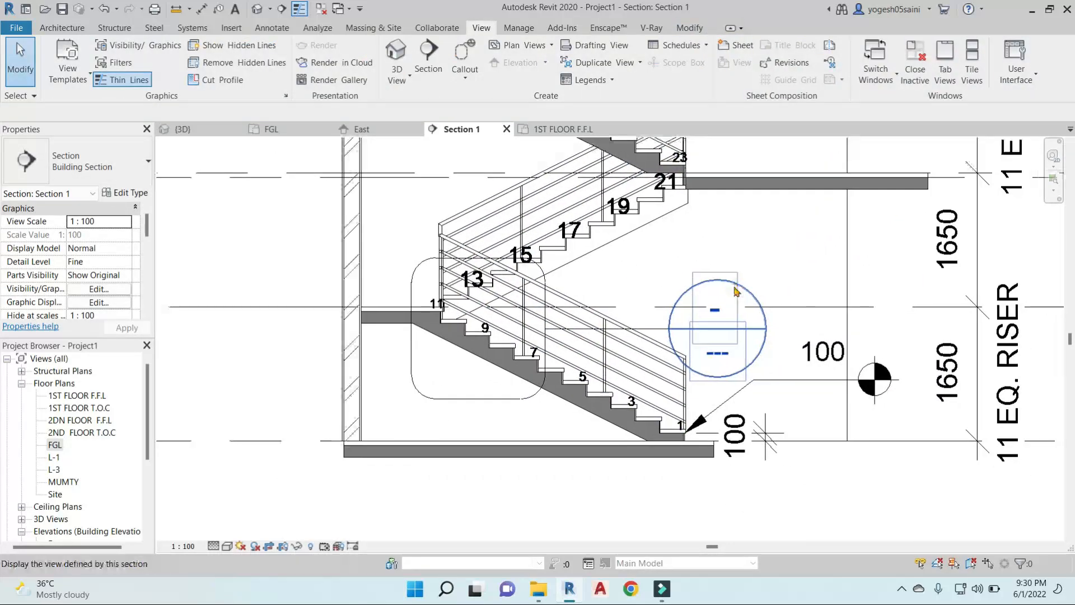
double_click(717, 312)
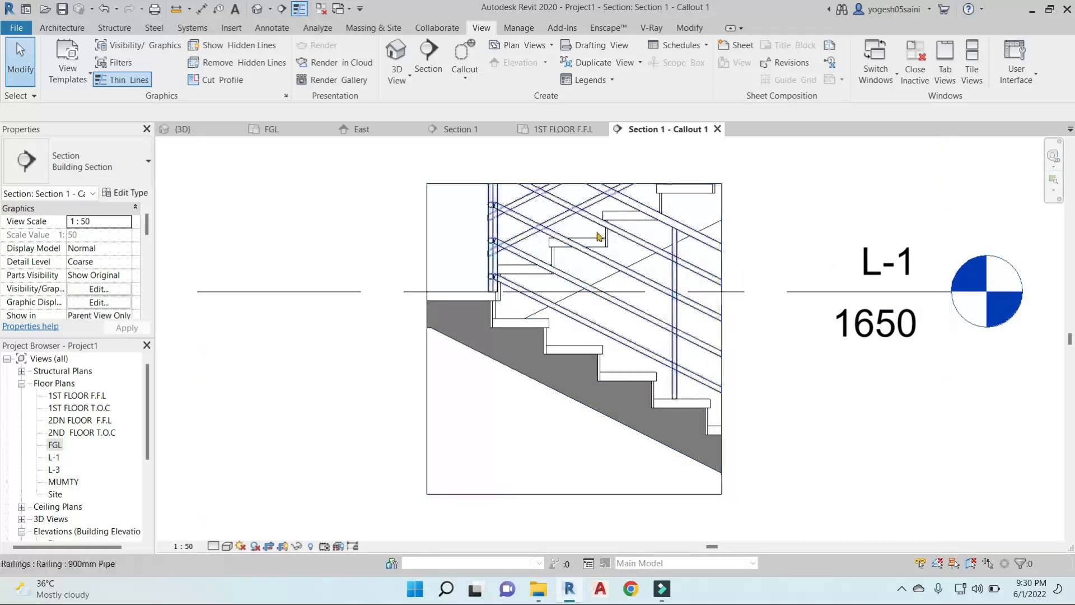
Extend the callout view's annotation crop region farther out on the landing side to make room for notes.
middle_click_drag(580, 425, 576, 387)
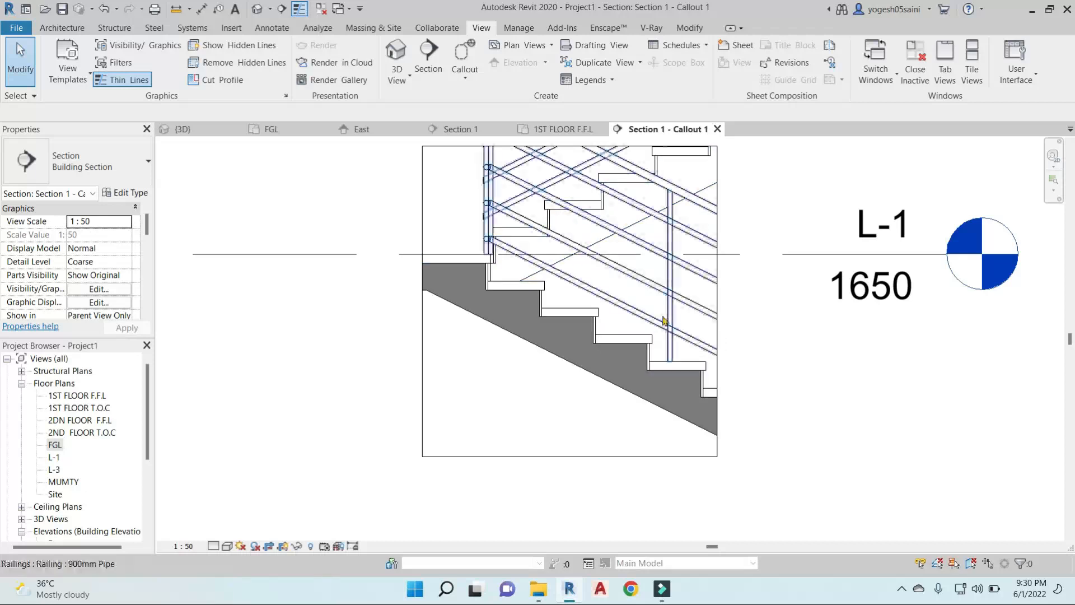
scroll(590, 342, "down", 2)
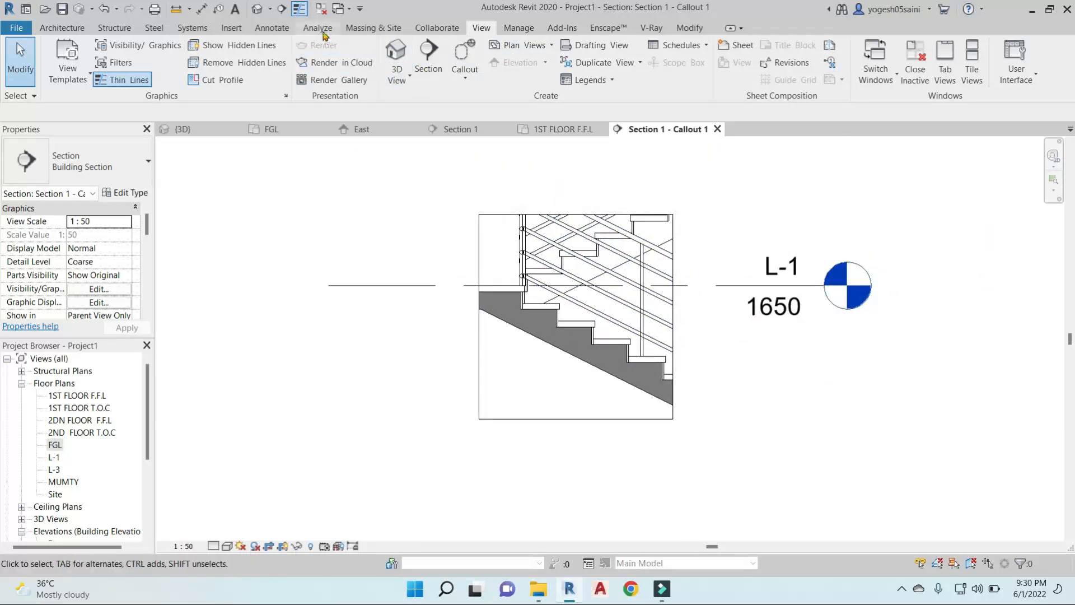
left_click(479, 274)
scroll(479, 271, "down", 2)
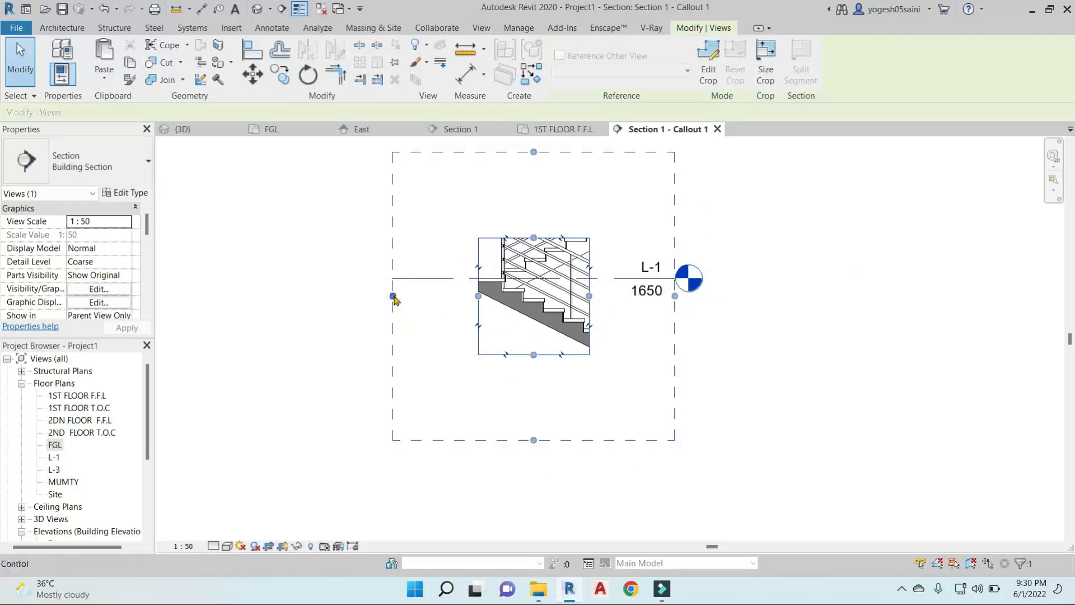
left_click_drag(394, 296, 314, 300)
left_click(395, 191)
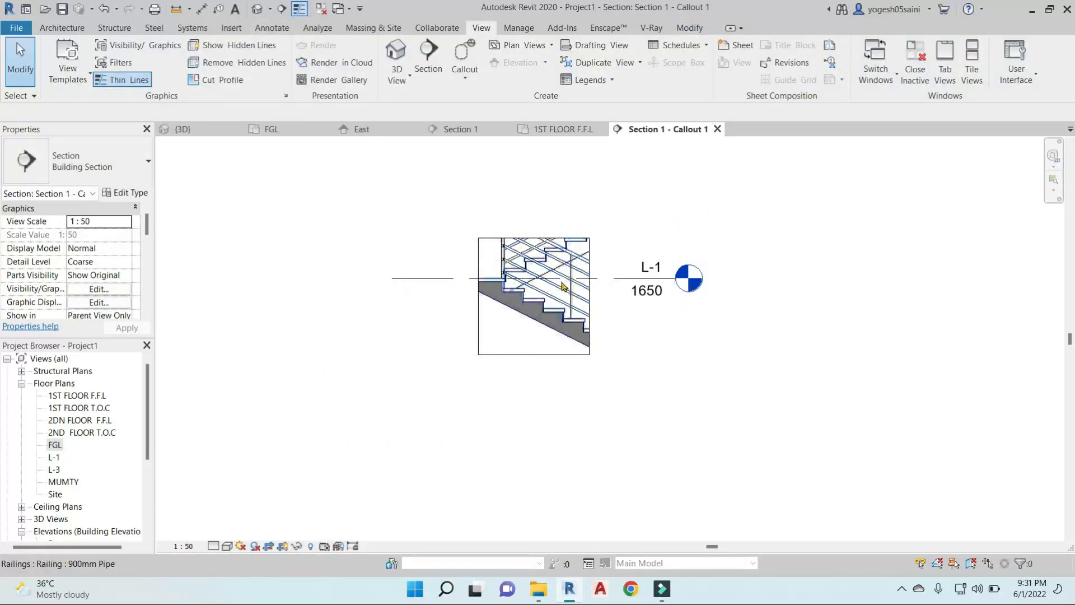
scroll(548, 336, "up", 3)
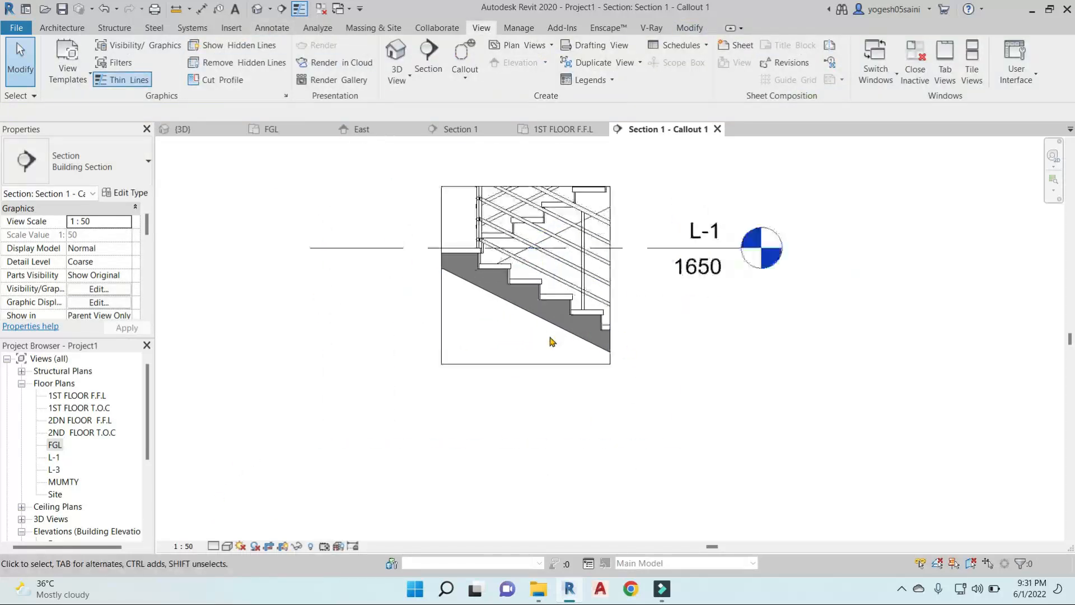
Add a text note reading "CONCRETE MAT" with a two-segment leader pointing to the concrete slab beneath the landing.
left_click(276, 29)
left_click(463, 48)
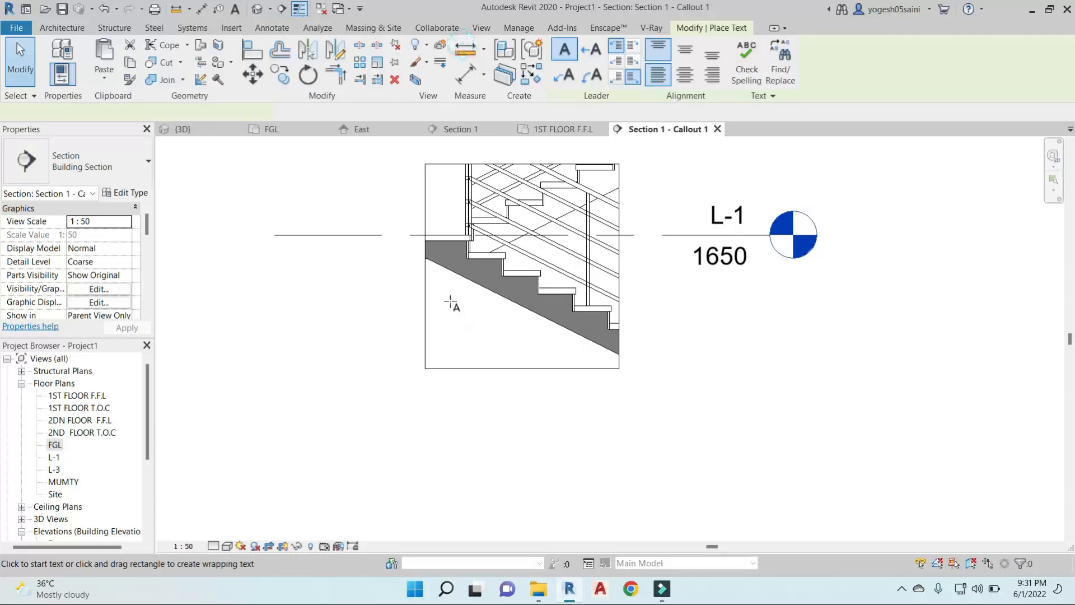
scroll(451, 261, "up", 3)
left_click(452, 246)
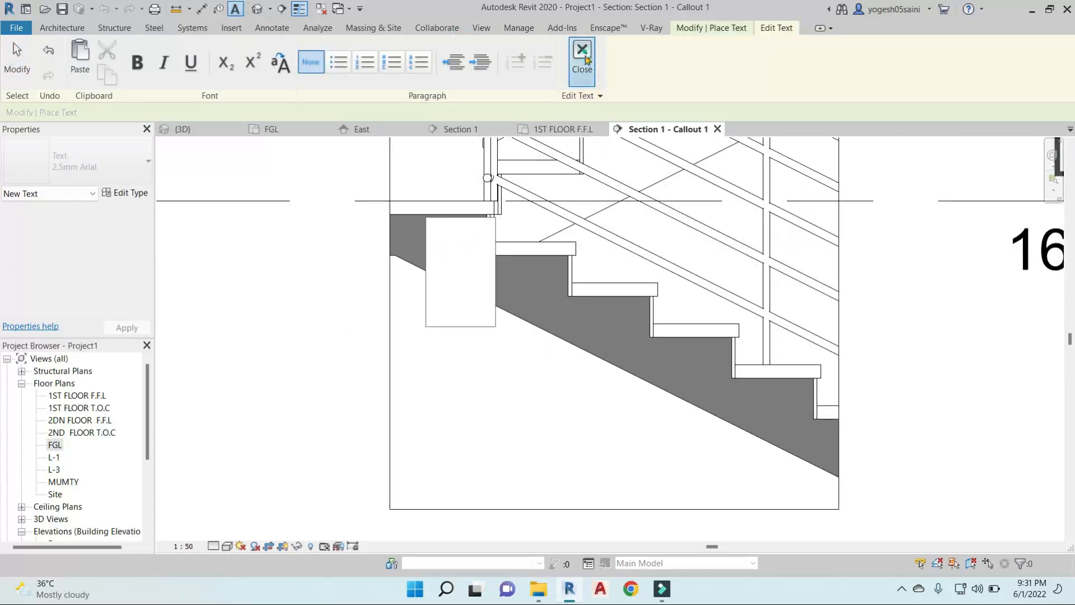
left_click(582, 56)
scroll(326, 311, "down", 2)
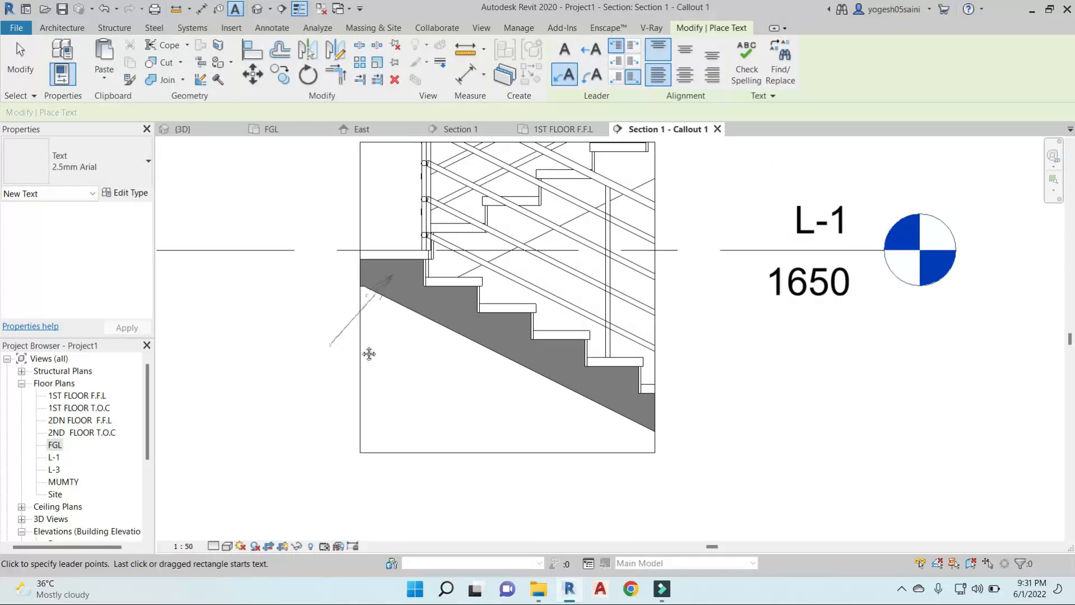
middle_click_drag(370, 353, 615, 261)
left_click(562, 256)
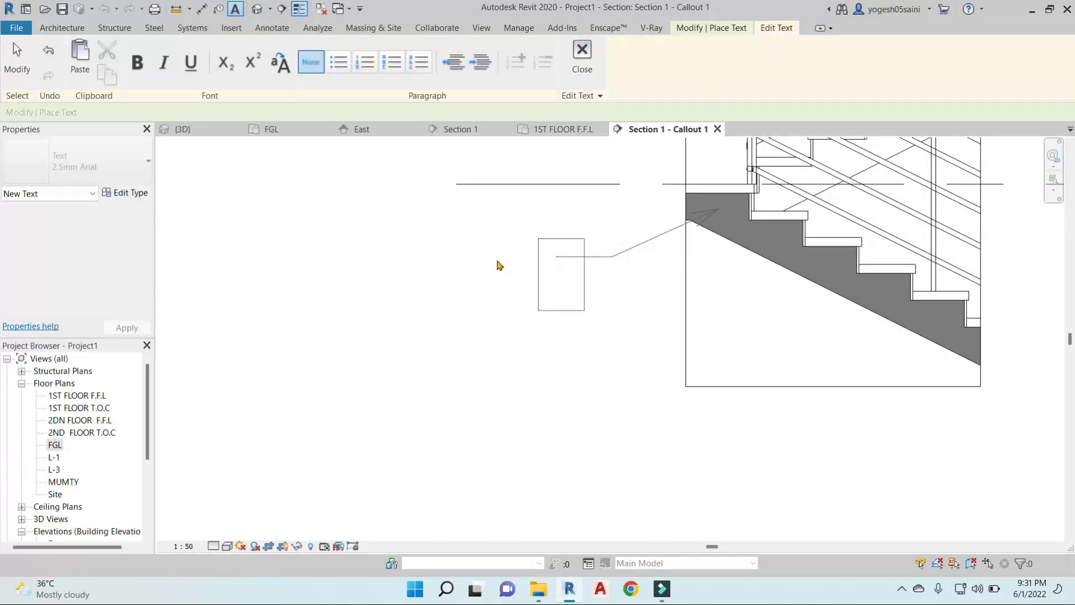
type("CONCRETE MAT")
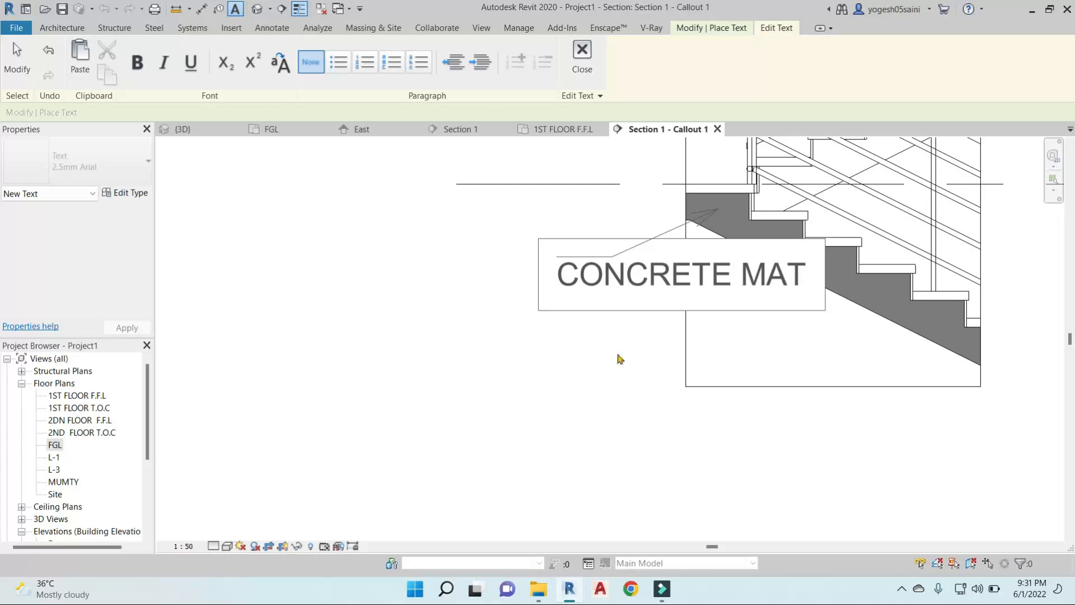
left_click(620, 359)
Add a "GRANITE" note with a two-segment leader pointing to the finish of the first tread below the landing.
scroll(726, 333, "down", 3)
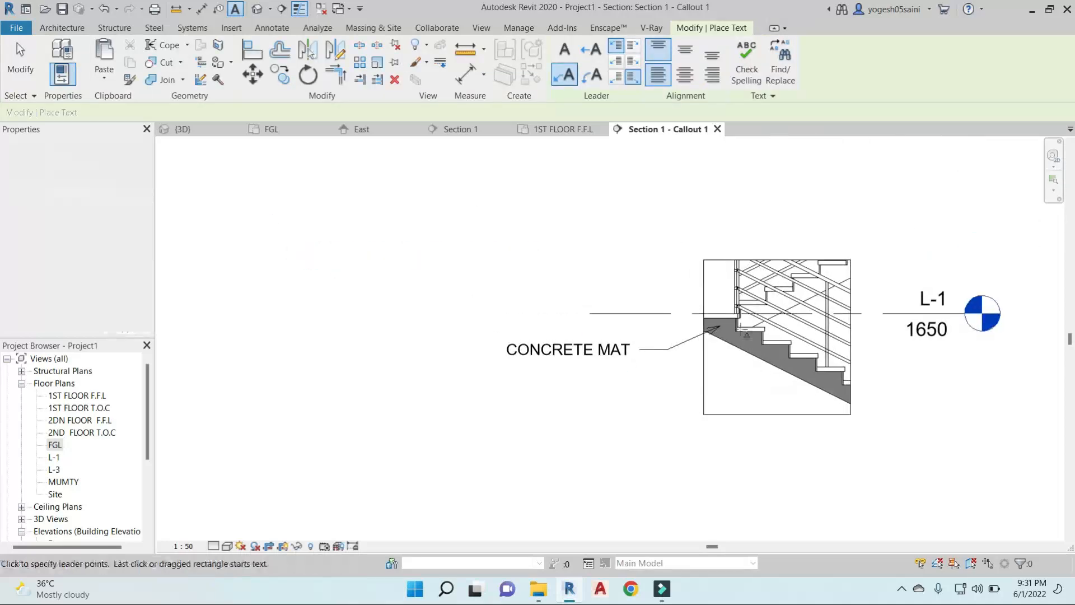
scroll(746, 335, "up", 5)
scroll(784, 367, "down", 4)
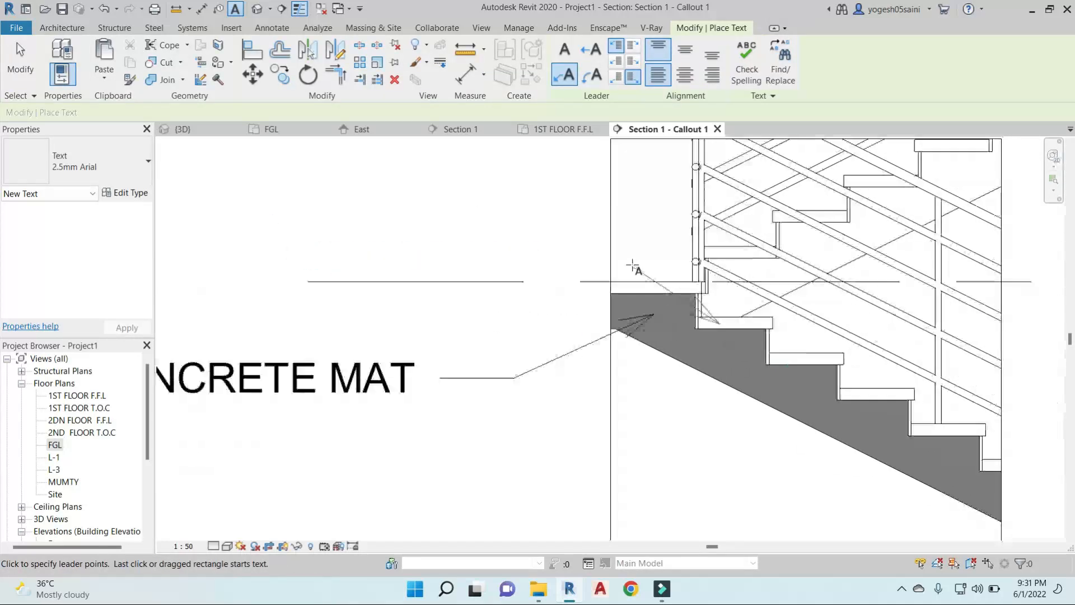
left_click(895, 353)
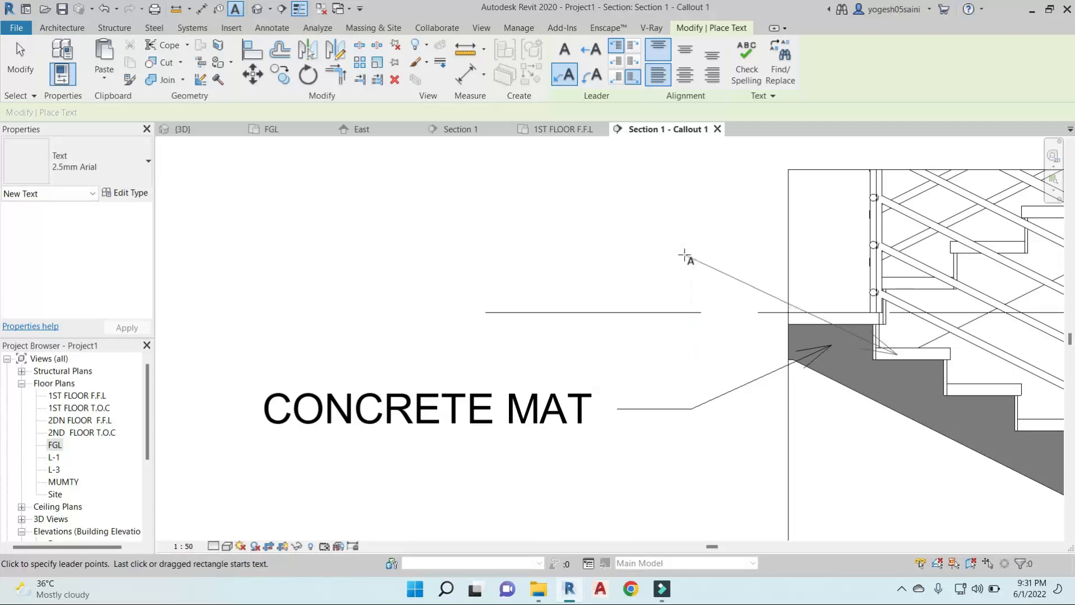
left_click(620, 251)
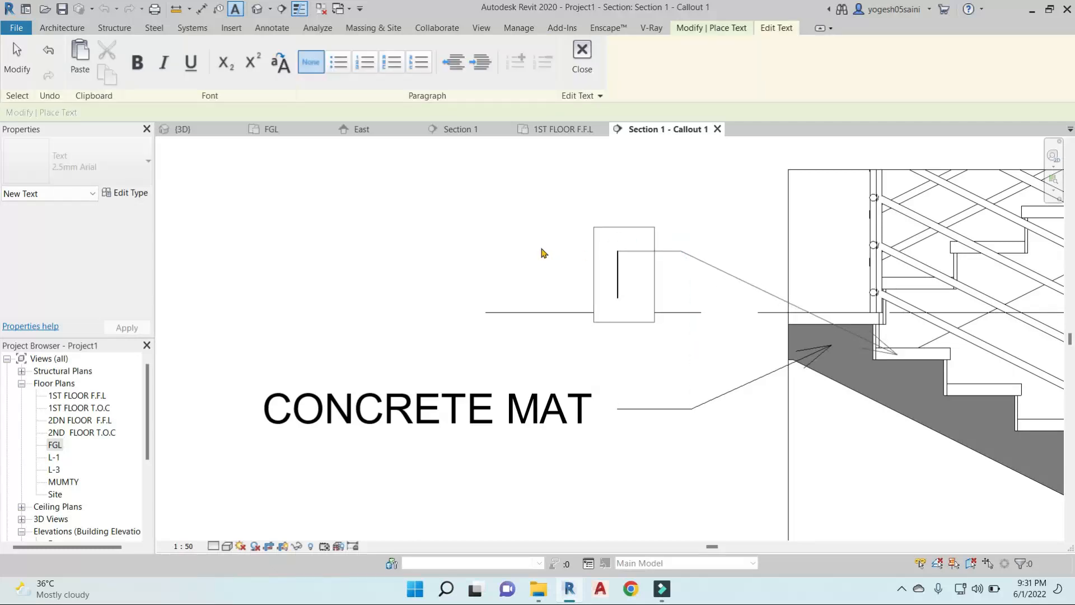
type("GRANITE")
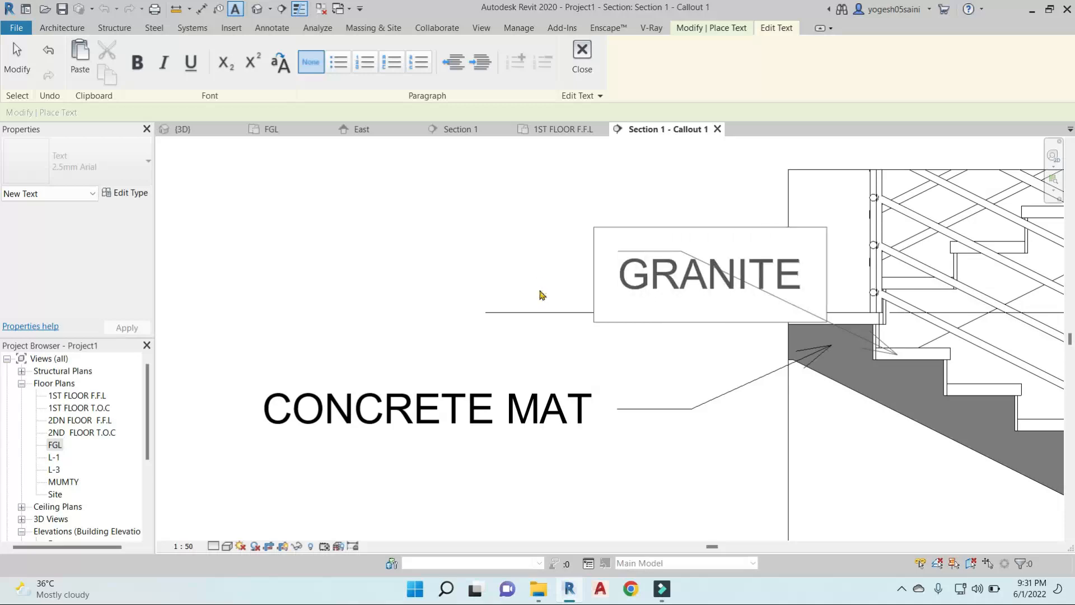
left_click(541, 295)
Add a second "GRANITE" note with its leader on a riser face and line it up beneath the CONCRETE MAT note.
scroll(396, 208, "down", 2)
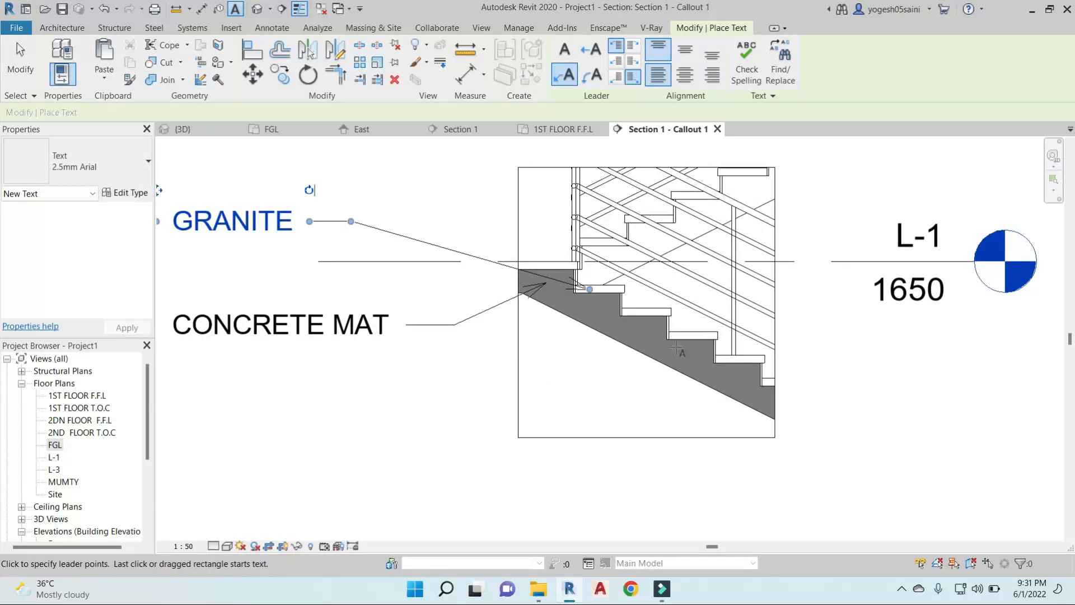
scroll(658, 302, "up", 6)
left_click(654, 289)
scroll(648, 287, "down", 3)
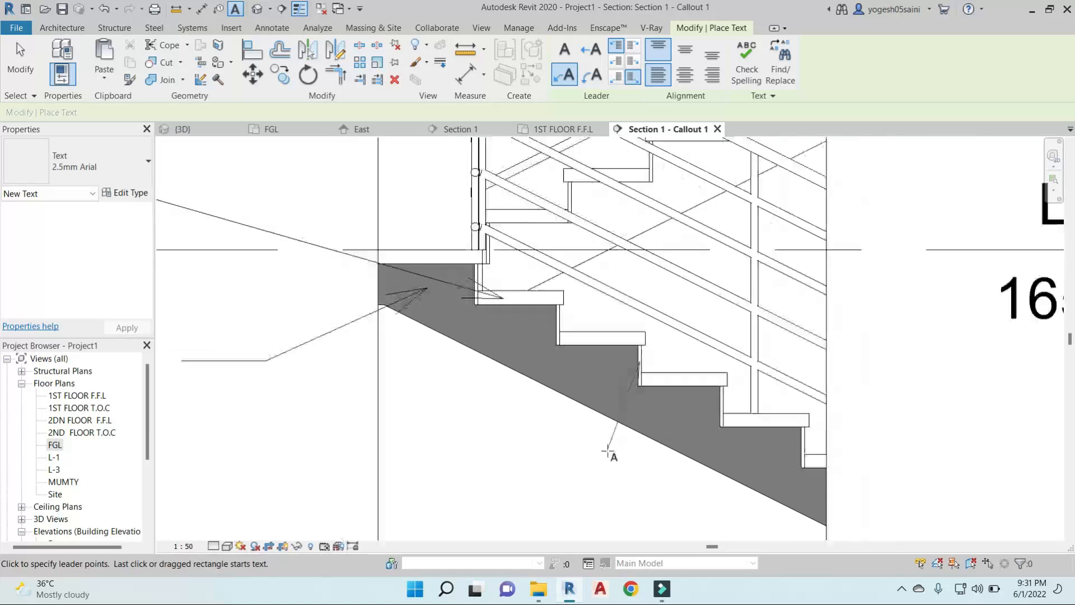
scroll(612, 448, "up", 2)
left_click(485, 324)
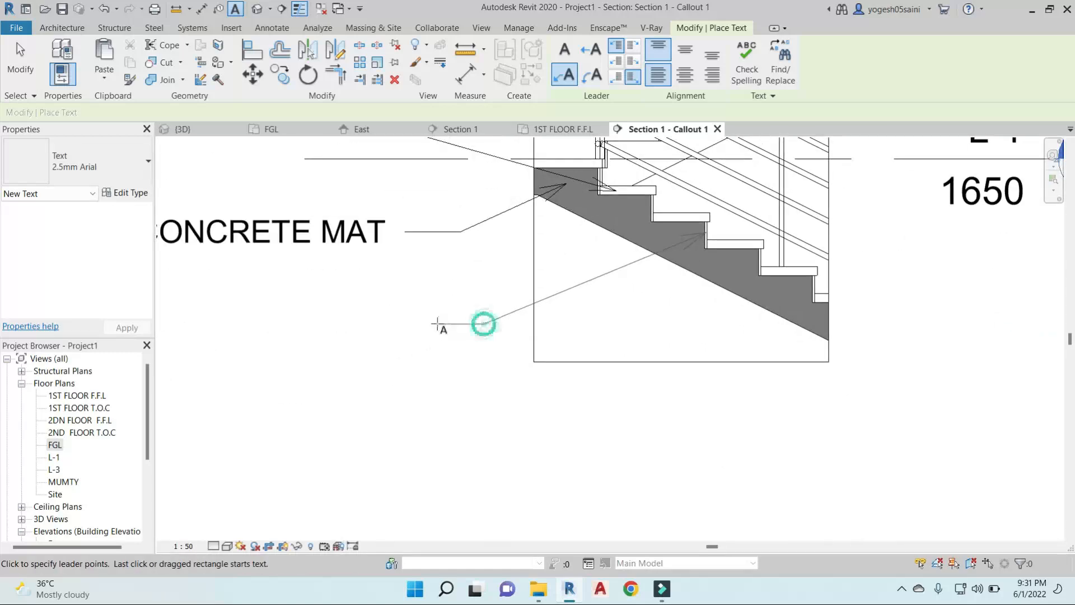
left_click(414, 322)
middle_click_drag(370, 336, 595, 319)
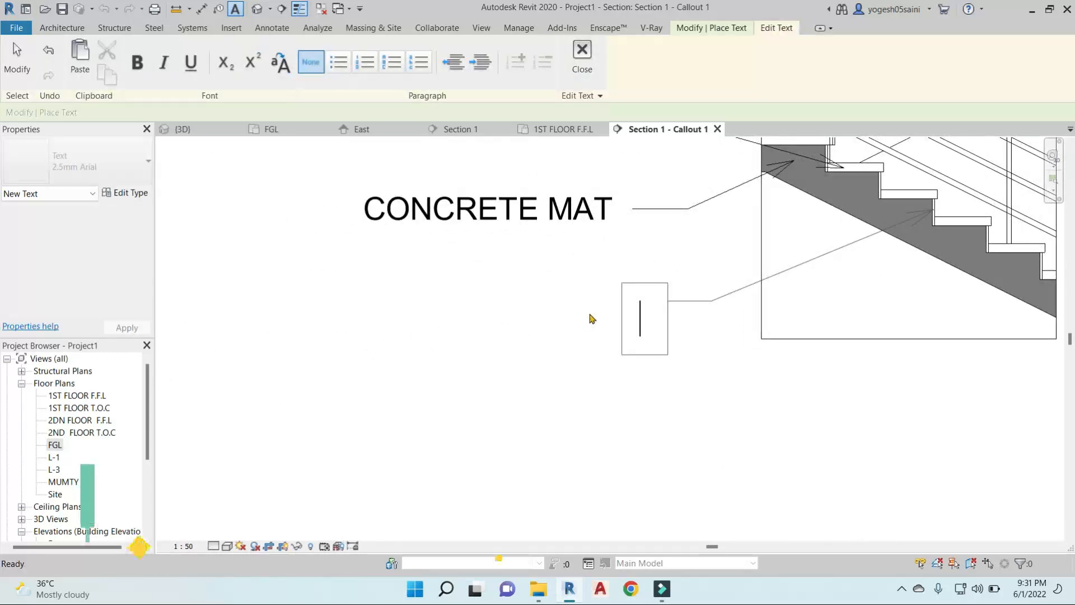
type("GRANITE")
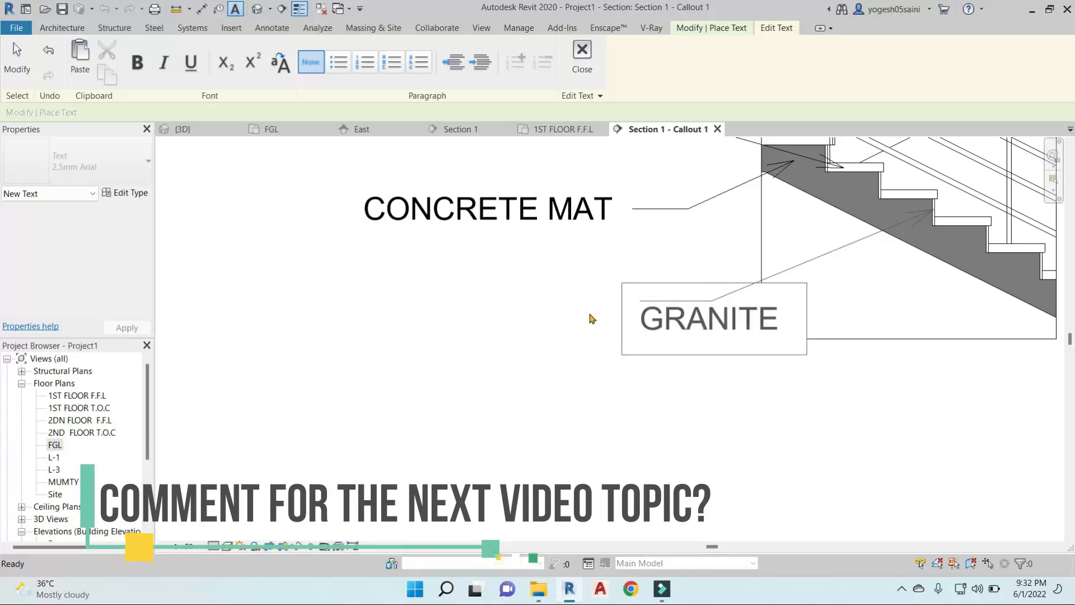
left_click(592, 319)
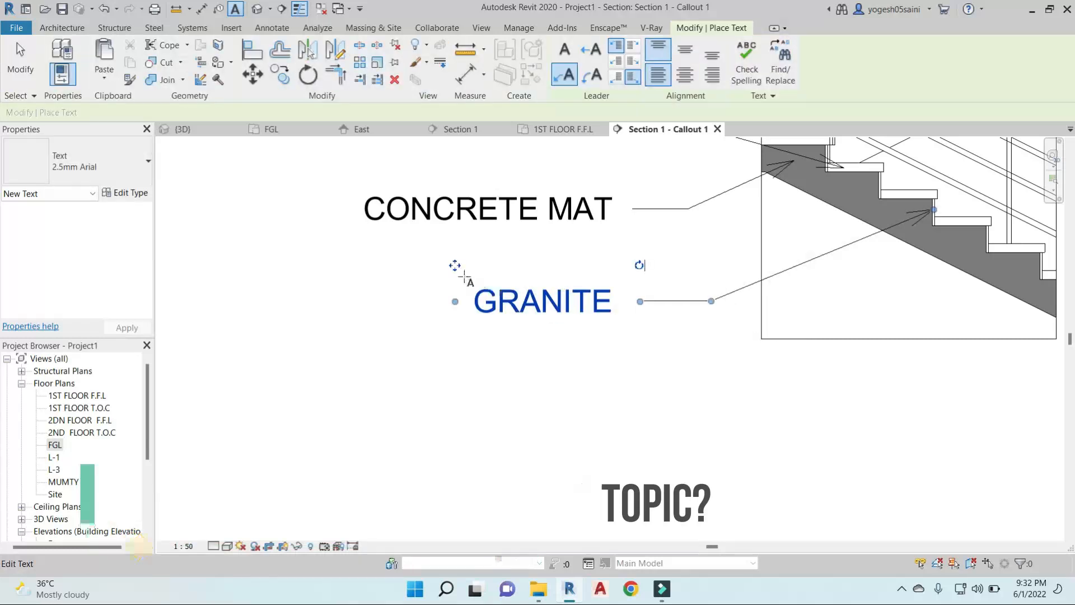
left_click_drag(455, 266, 338, 264)
Place a two-segment leader for a new text note from the railing post to above the upper GRANITE note.
scroll(559, 297, "down", 4)
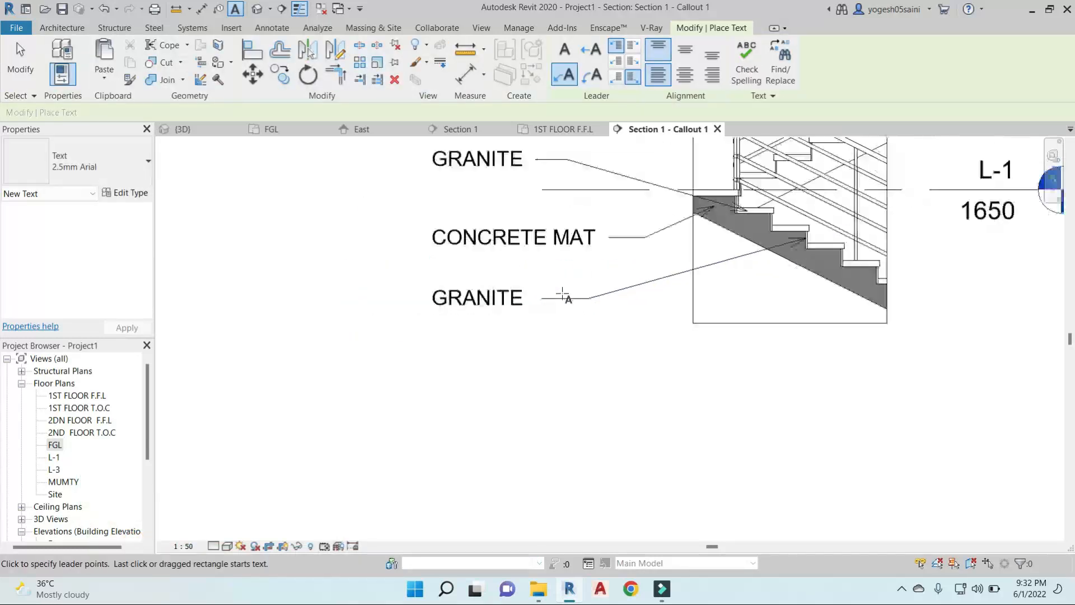
middle_click_drag(802, 312, 752, 326)
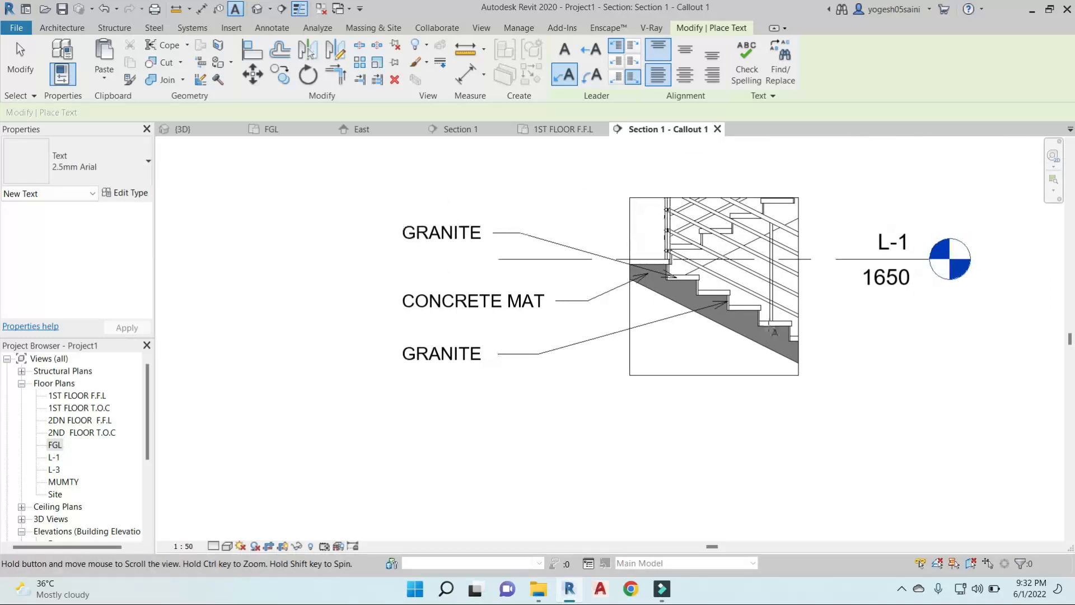
scroll(676, 265, "up", 2)
scroll(760, 283, "down", 2)
scroll(853, 329, "up", 3)
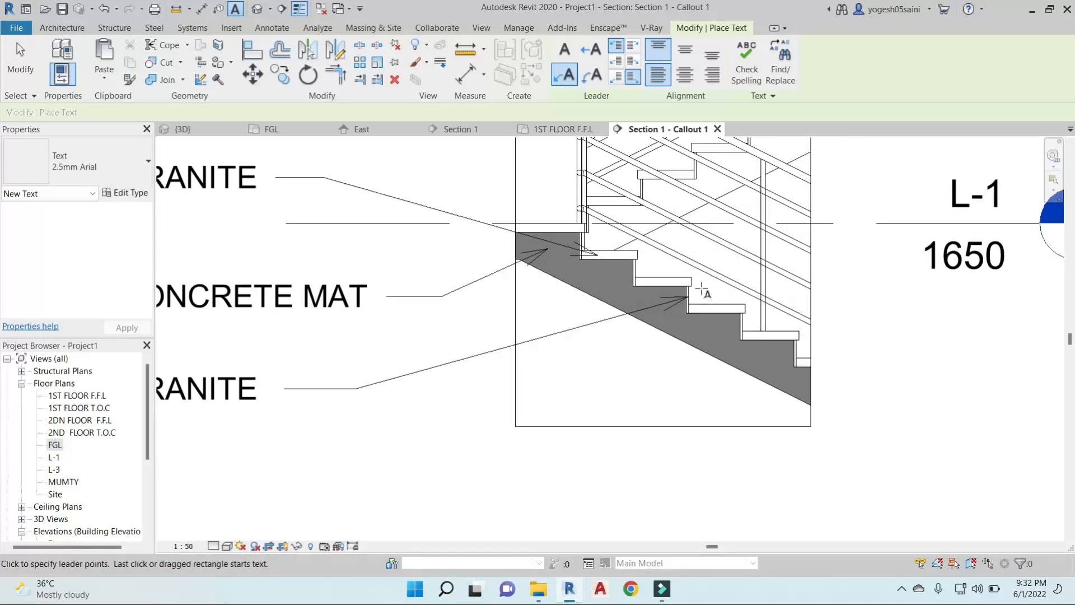
scroll(823, 296, "down", 2)
scroll(784, 263, "up", 4)
left_click(789, 256)
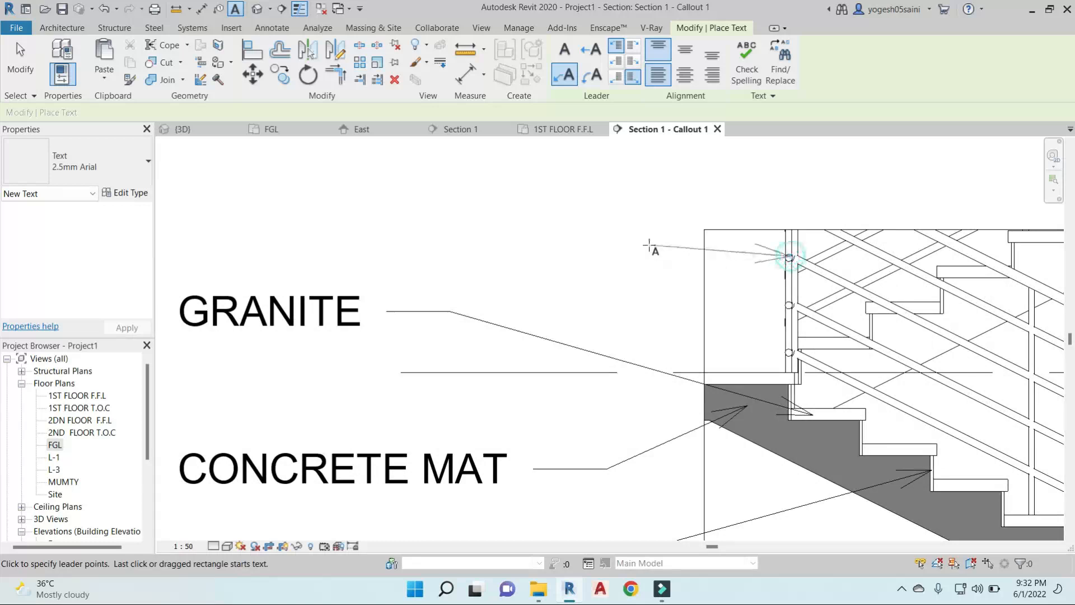
scroll(652, 246, "down", 2)
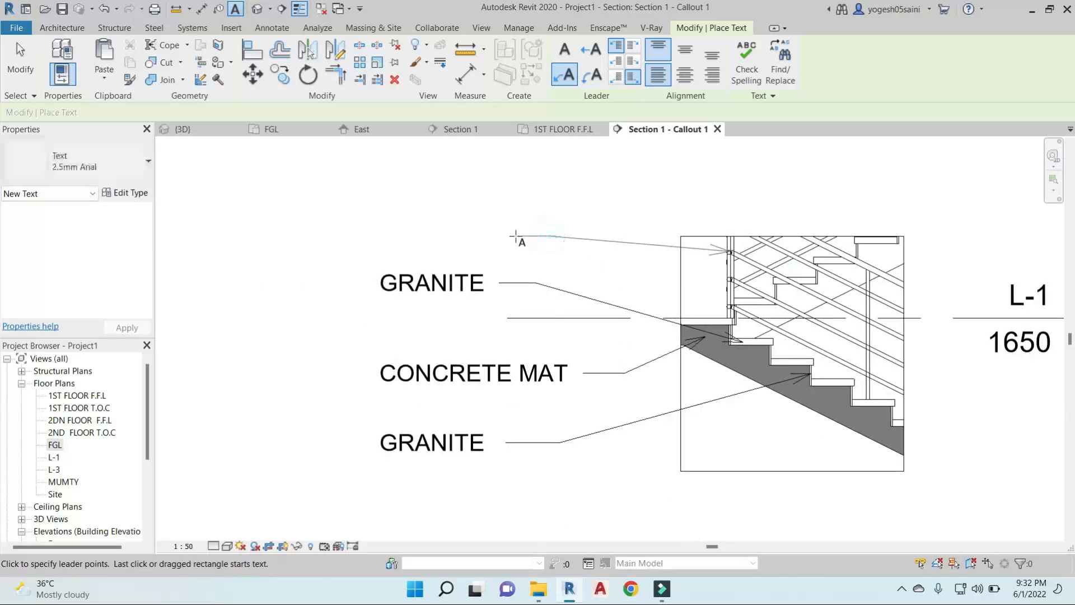
left_click(516, 236)
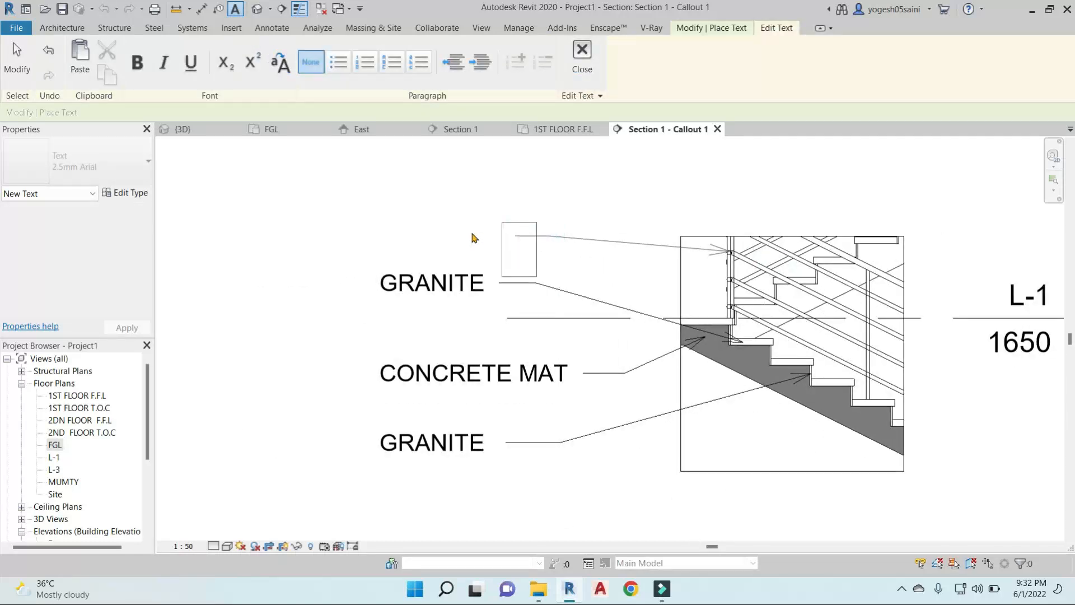